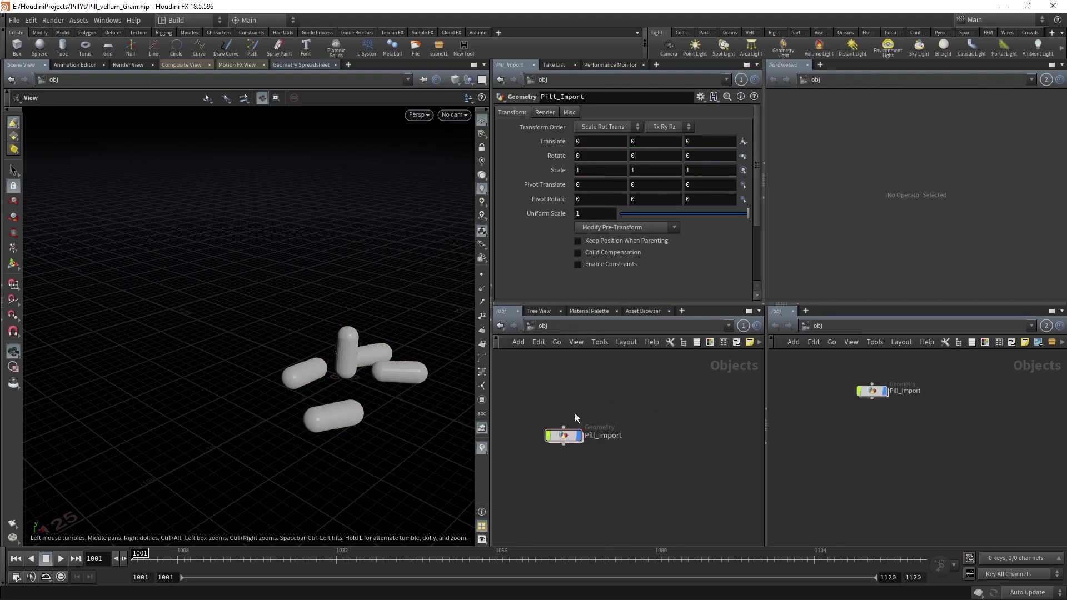
Dive inside the Pill_Import geometry node to reach the loaded pill.obj file.
double_click(566, 434)
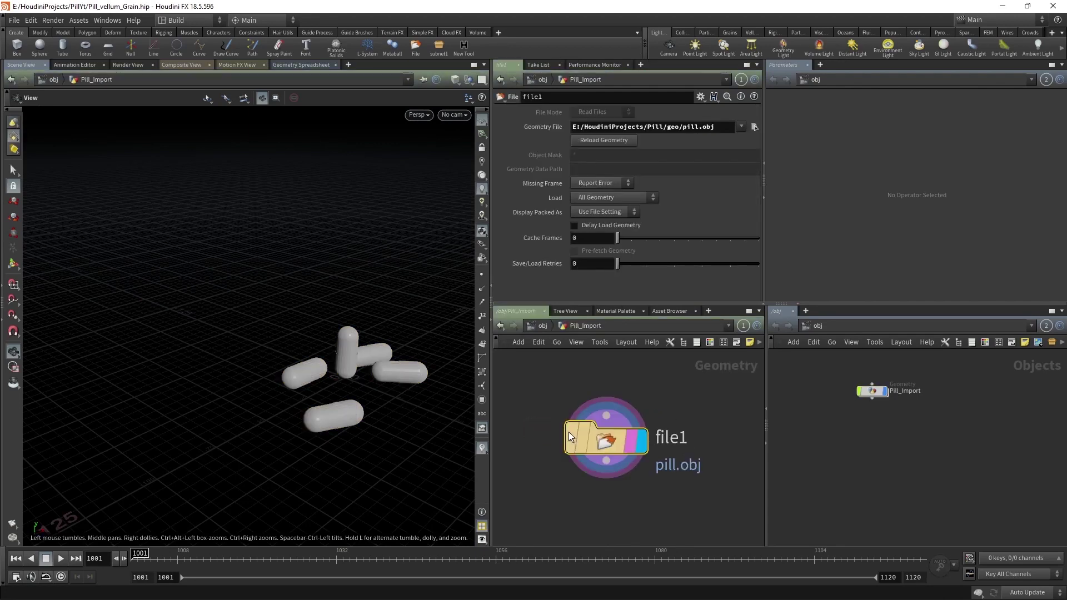
Add a Normal node under file1 to compute normals on the pills.
key("Tab")
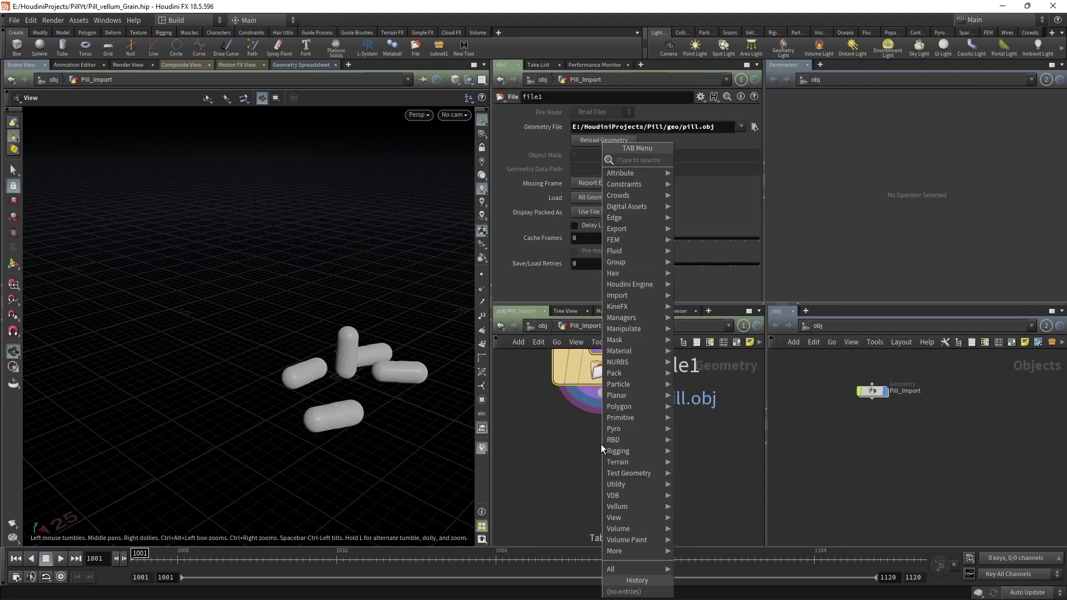
key("Return")
left_click(601, 445)
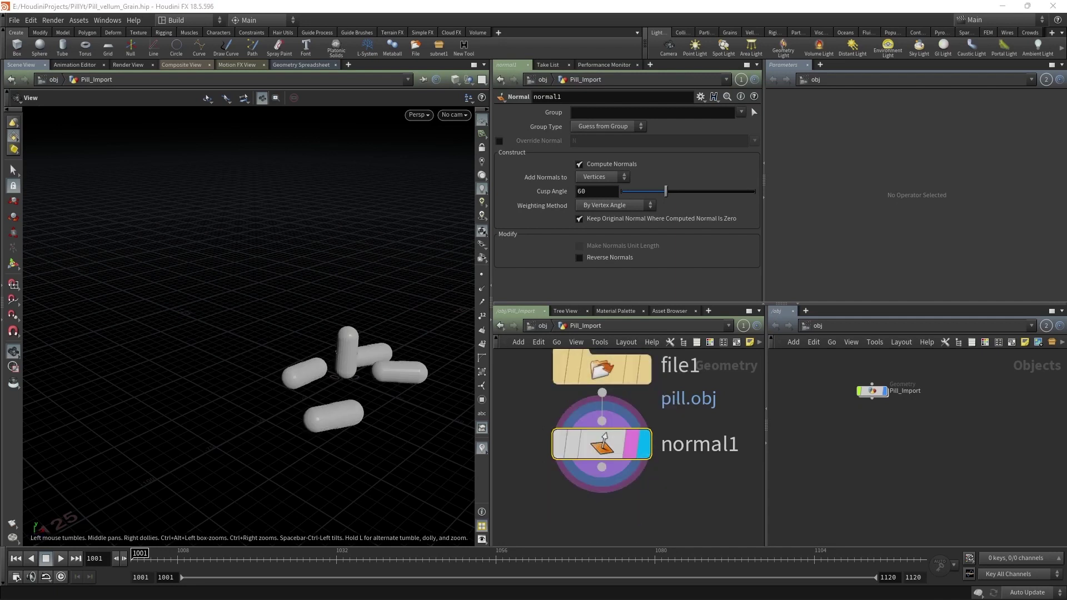
scroll(667, 439, "down", 2)
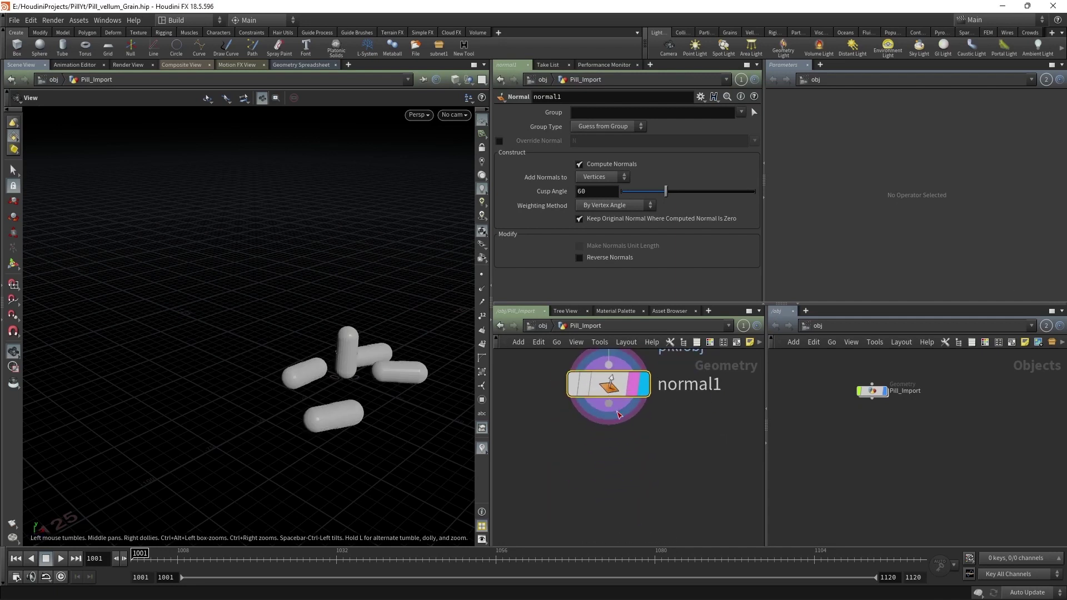
Add a Blast node on the pill group with Delete Non Selected, keeping one pill.
key("Tab")
type("blast")
key("Return")
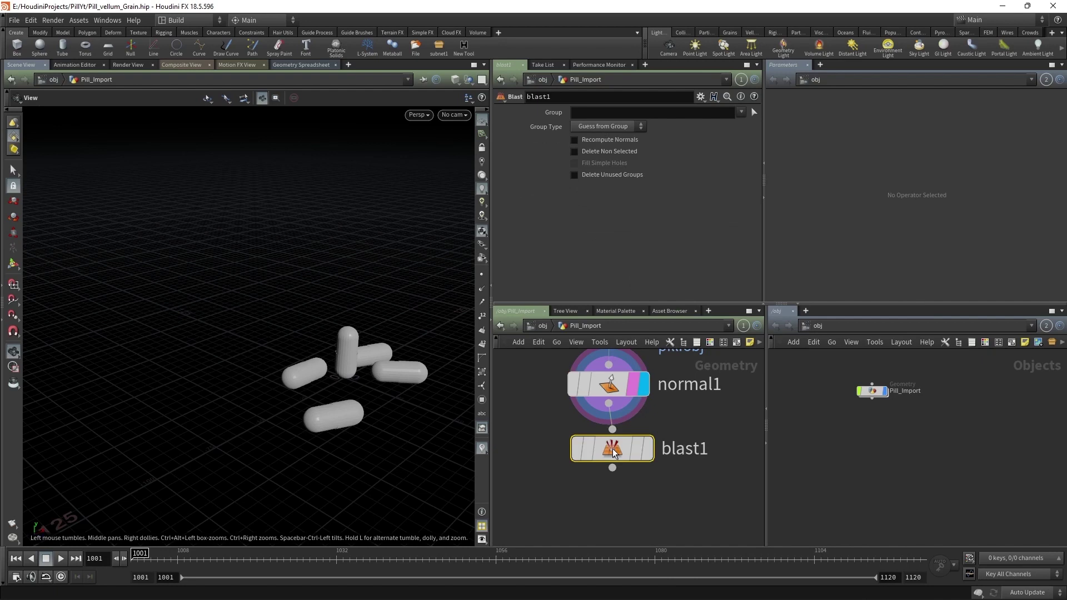
left_click(613, 463)
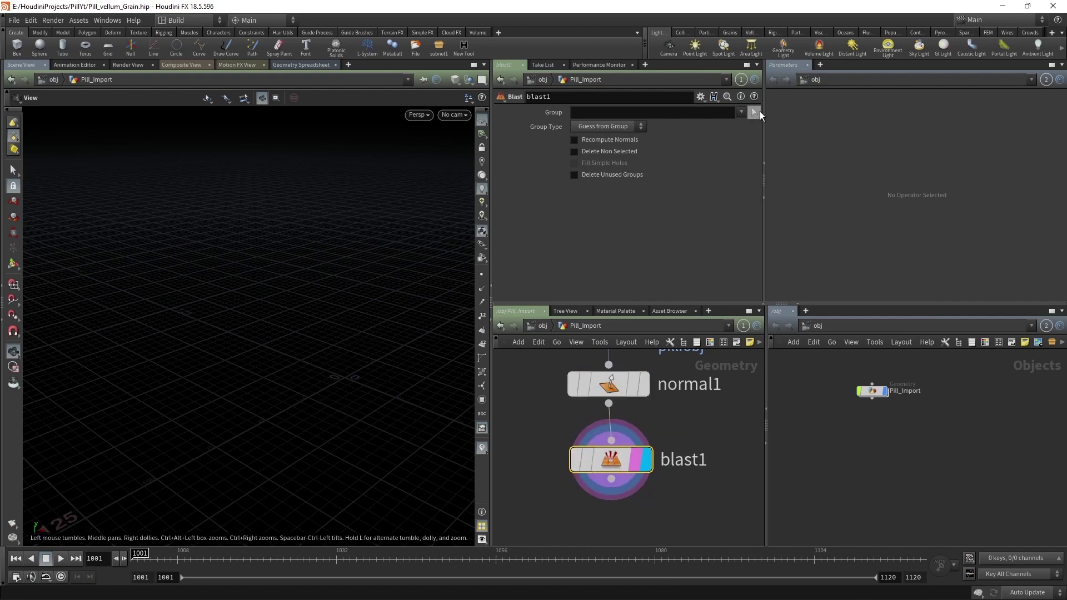
left_click(754, 112)
left_click(230, 98)
left_click(352, 168)
key("Return")
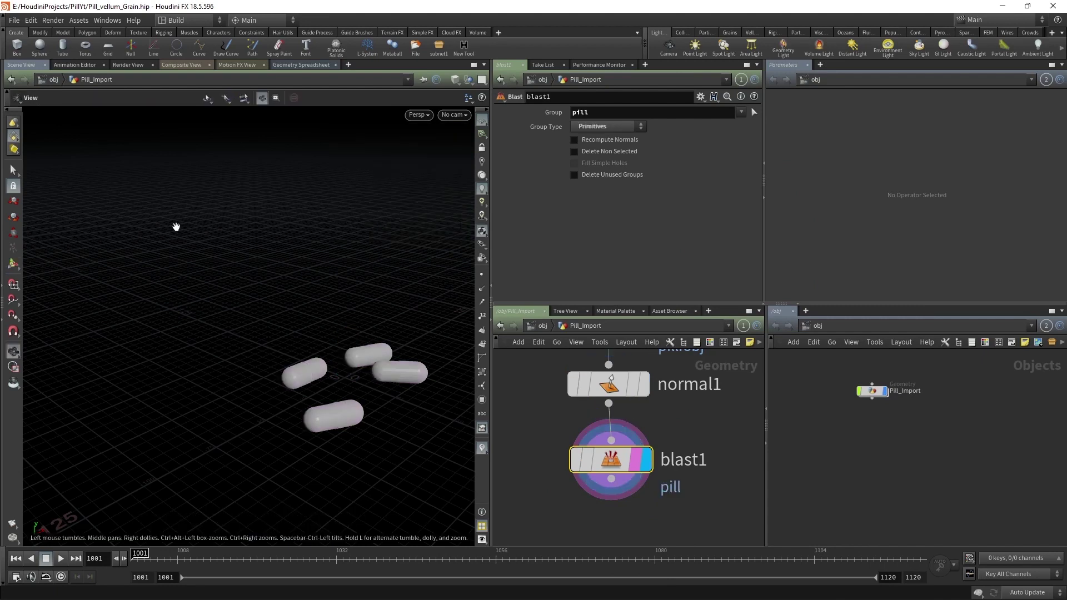
left_click(586, 152)
Frame the single pill and inspect blast1's geometry info and groups.
key("h")
mouse_move(261, 350)
left_mouse_down("alt")
mouse_move(321, 410)
mouse_move(472, 433)
left_mouse_up("alt")
scroll(669, 463, "down", 2)
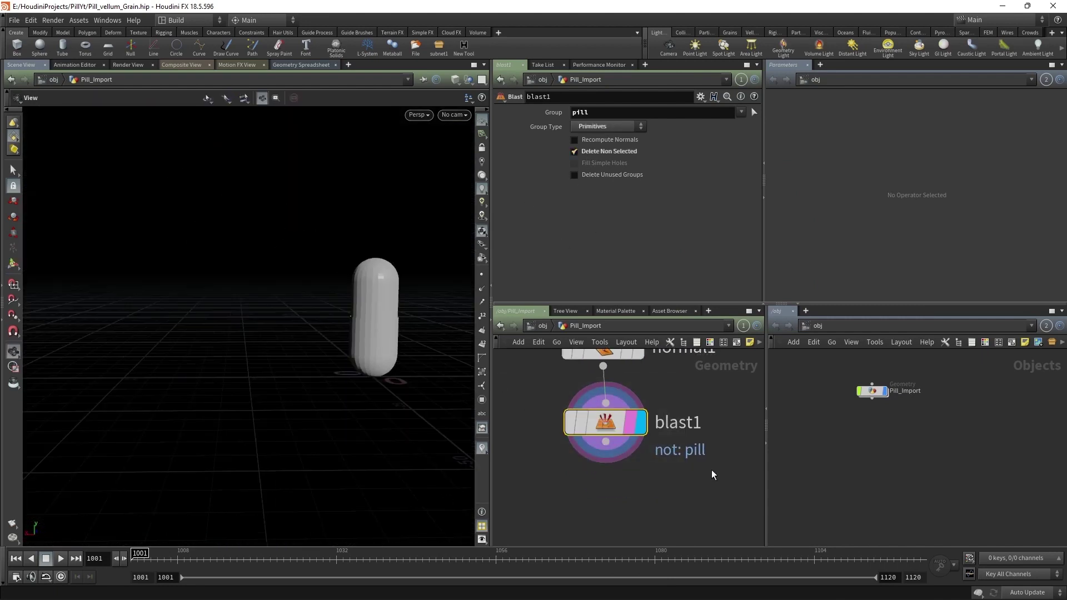
scroll(712, 469, "down", 2)
scroll(723, 436, "up", 2)
left_click(614, 462)
left_click(622, 529)
key("Escape")
middle_click(618, 457)
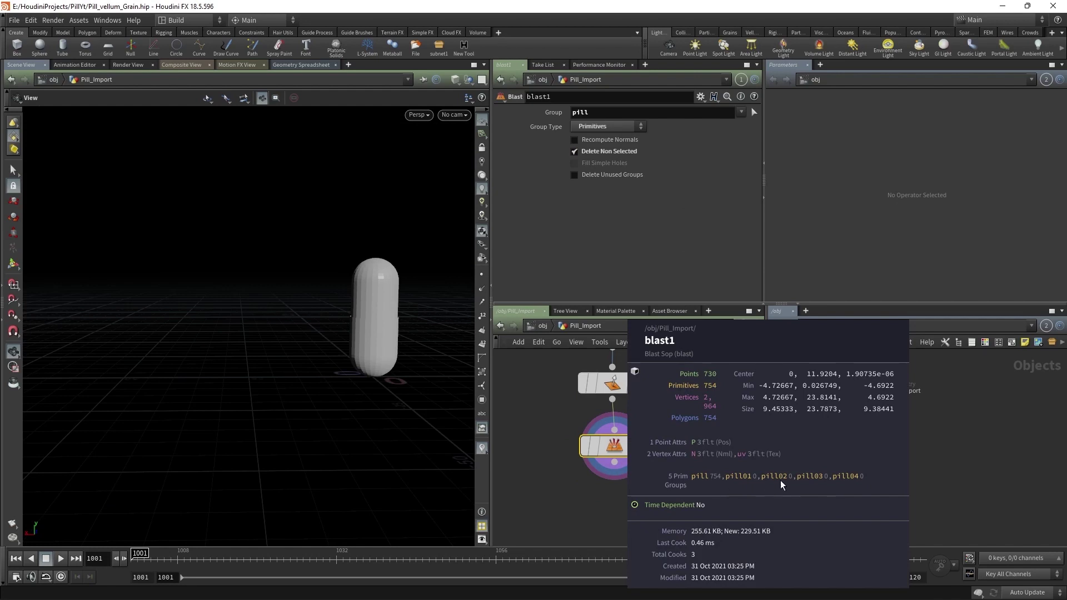
left_click(615, 462)
key("Tab")
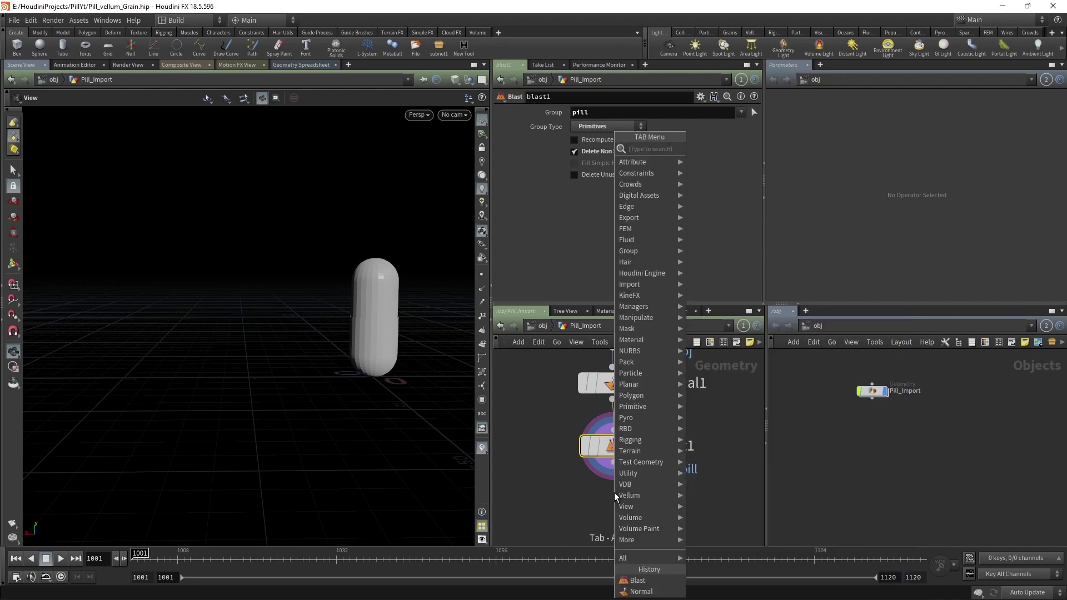
Add a Group Delete node below blast1 that removes all groups (*).
type("grou")
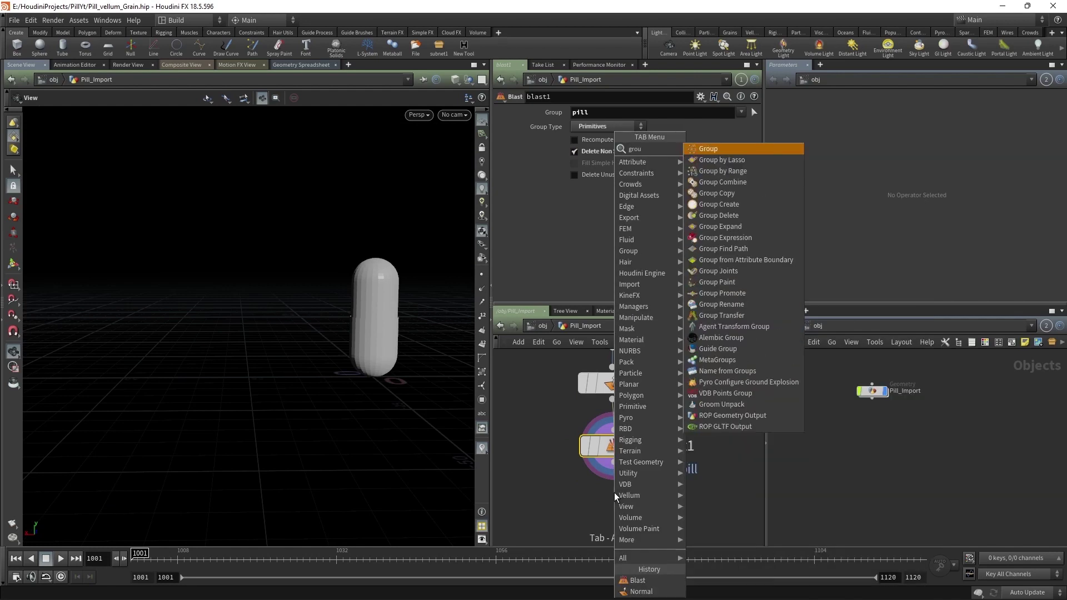
left_click(722, 216)
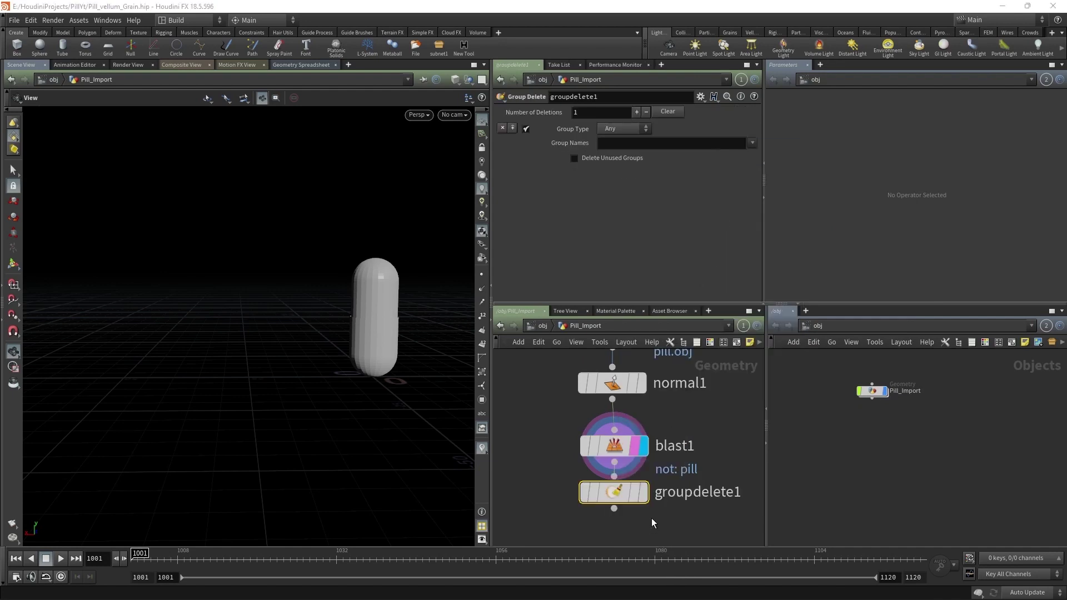
left_click_drag(643, 496, 641, 529)
left_click(752, 143)
left_click(709, 143)
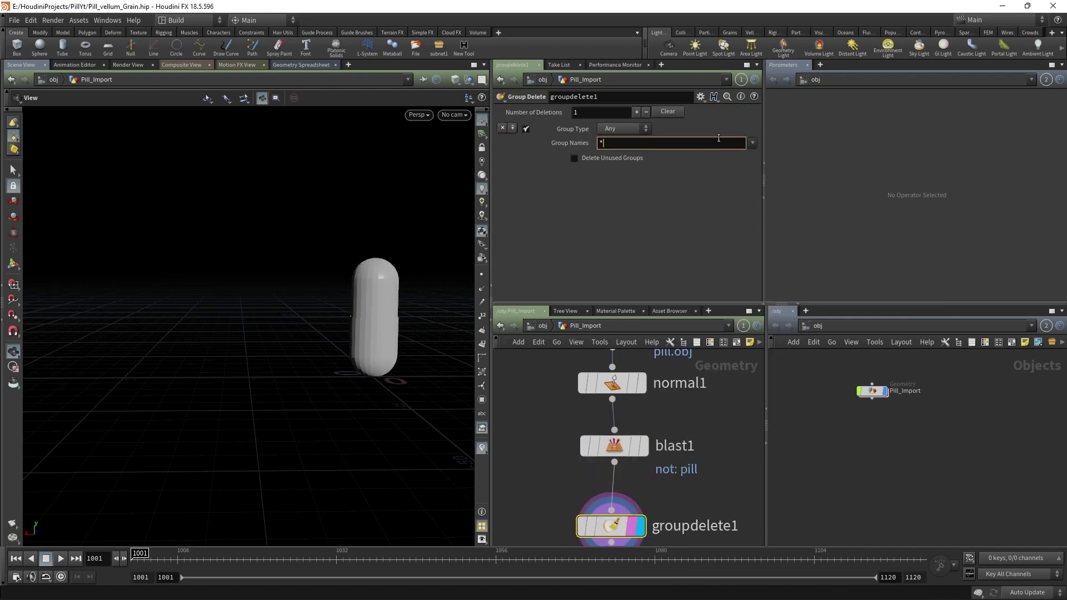
scroll(689, 456, "down", 2)
middle_click(642, 481)
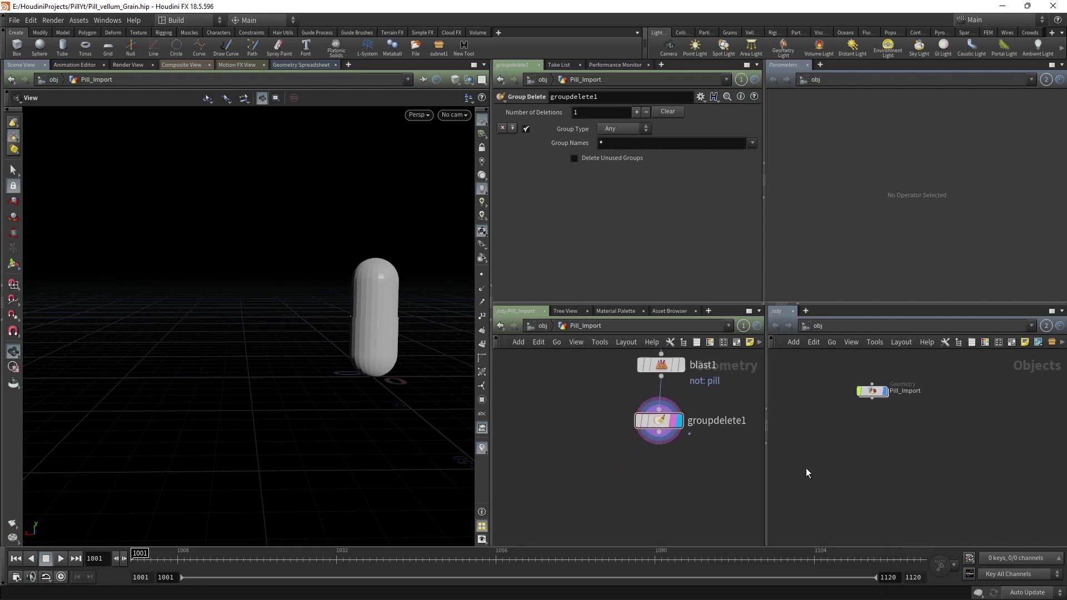
Add a Group Create node below groupdelete1 and display it.
left_click(649, 476)
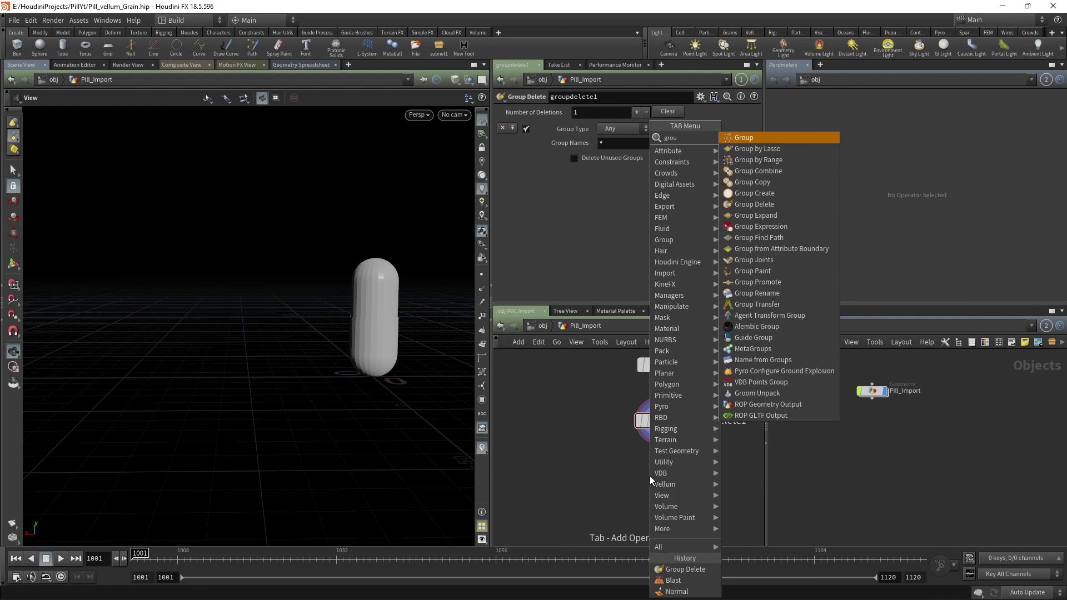
key("Return")
left_click(668, 476)
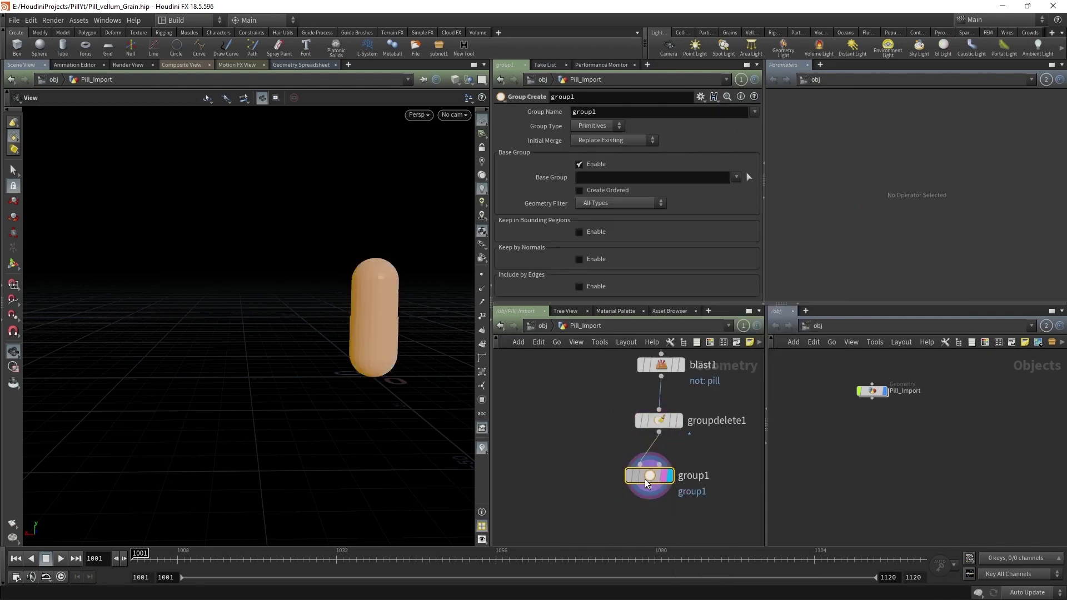
Name group1's group 'color' and start picking its base group in the viewport.
double_click(604, 114)
type("co")
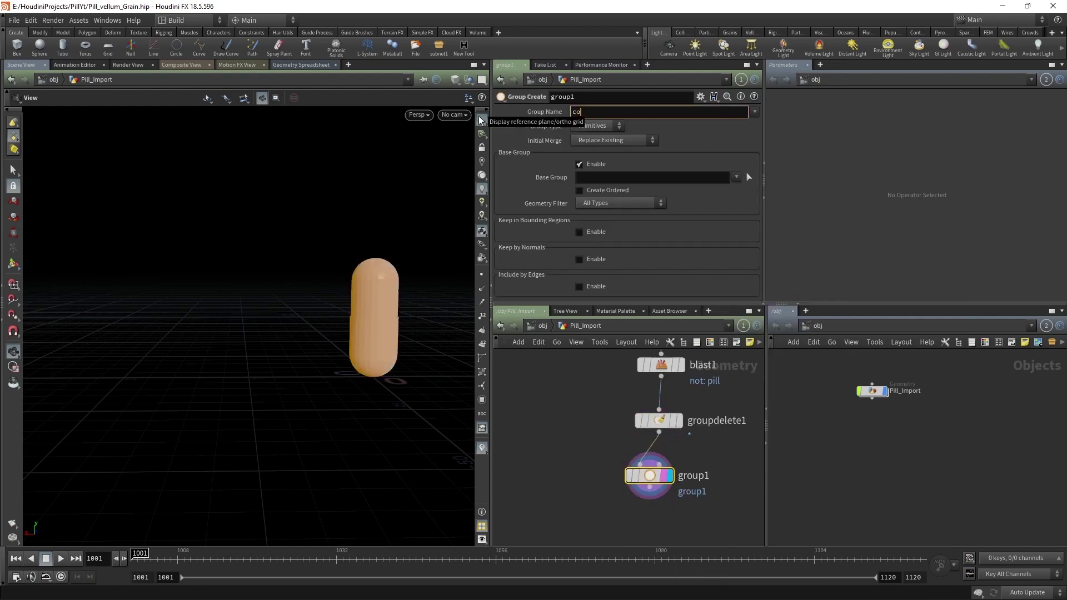
key("Return")
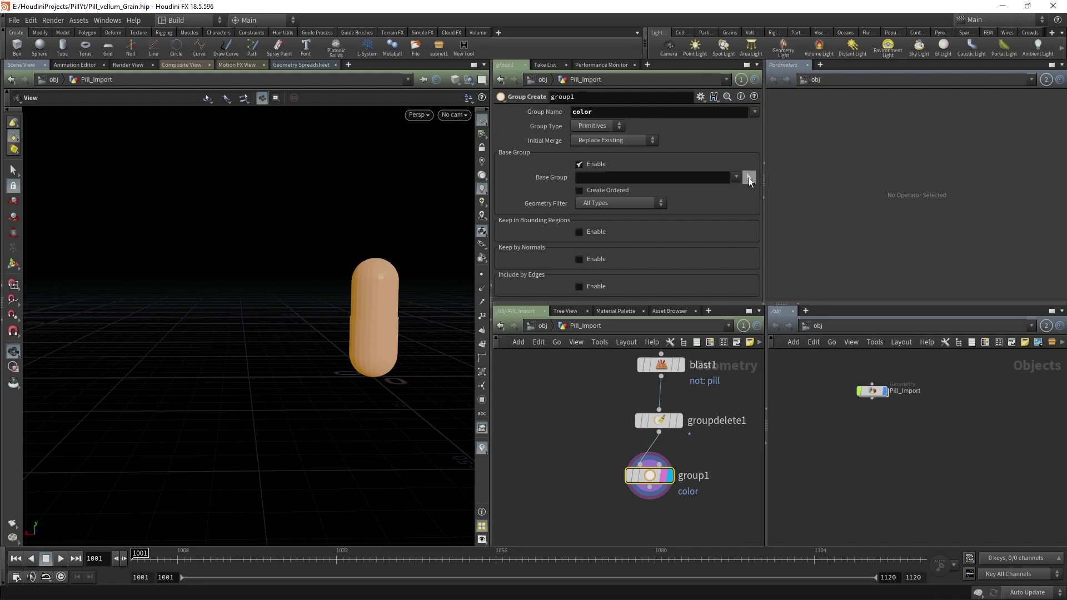
left_click(749, 177)
left_click(388, 307)
scroll(387, 307, "up", 3)
left_click_drag(387, 308, 485, 313)
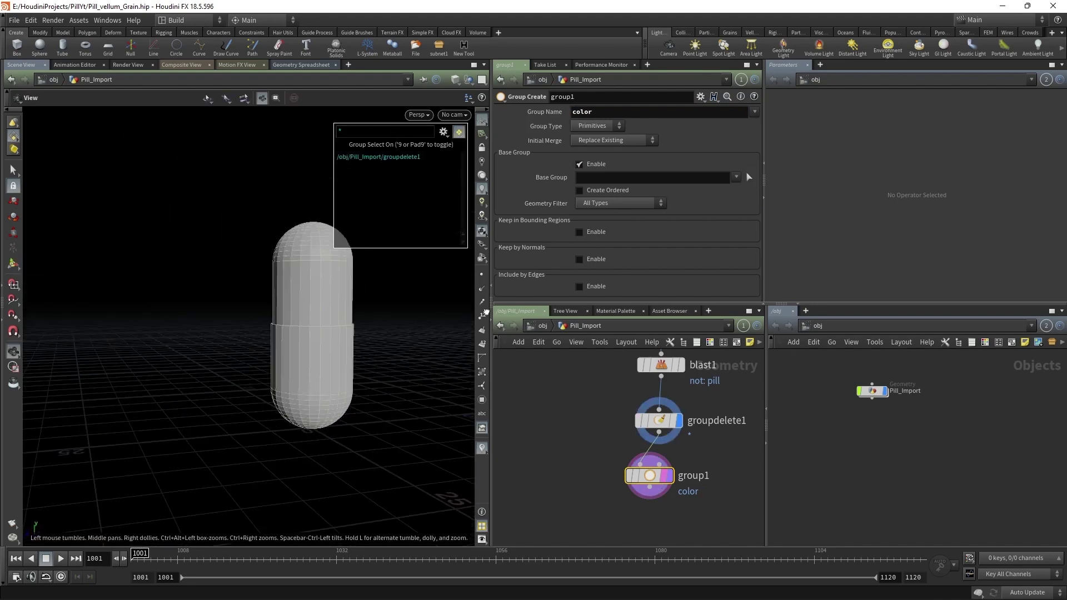
Try connectivity and UV-island selection modes, then return to plain primitive selection.
left_click(443, 132)
left_click(461, 270)
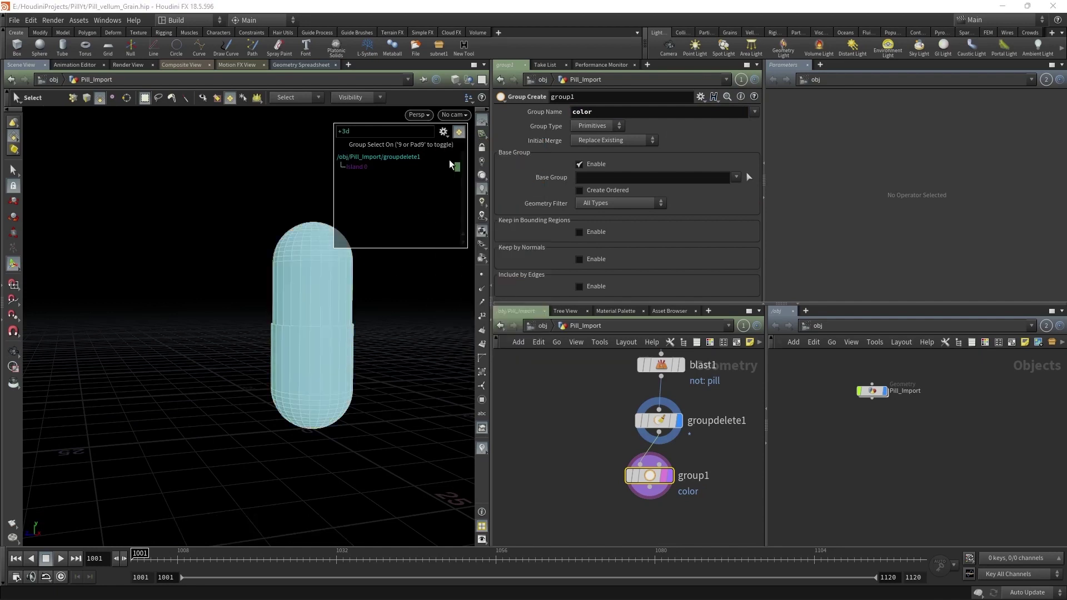
left_click(443, 131)
left_click(483, 281)
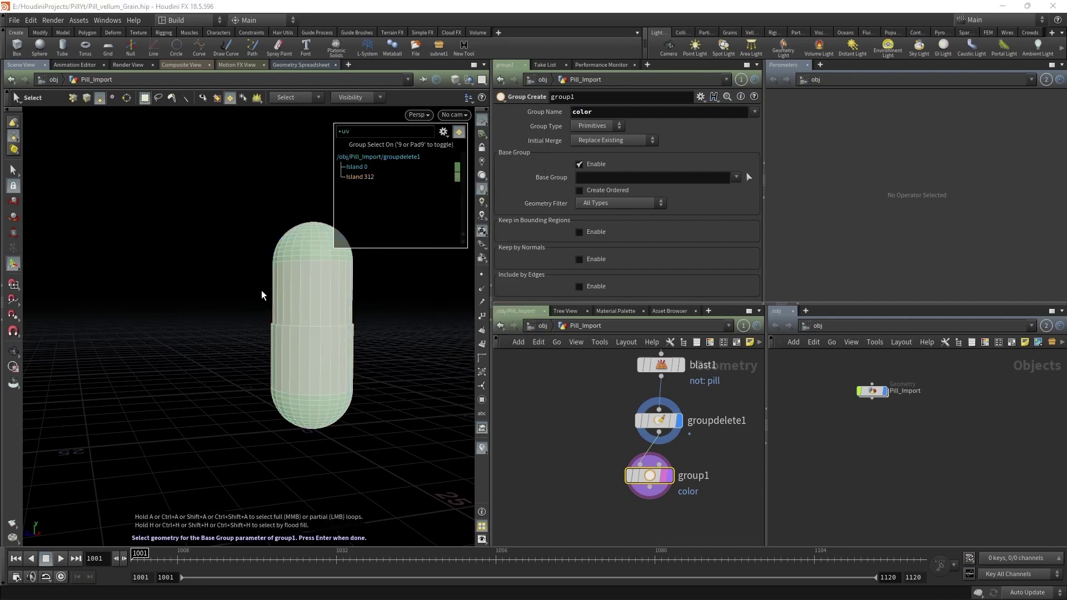
left_click_drag(428, 289, 414, 293, "alt")
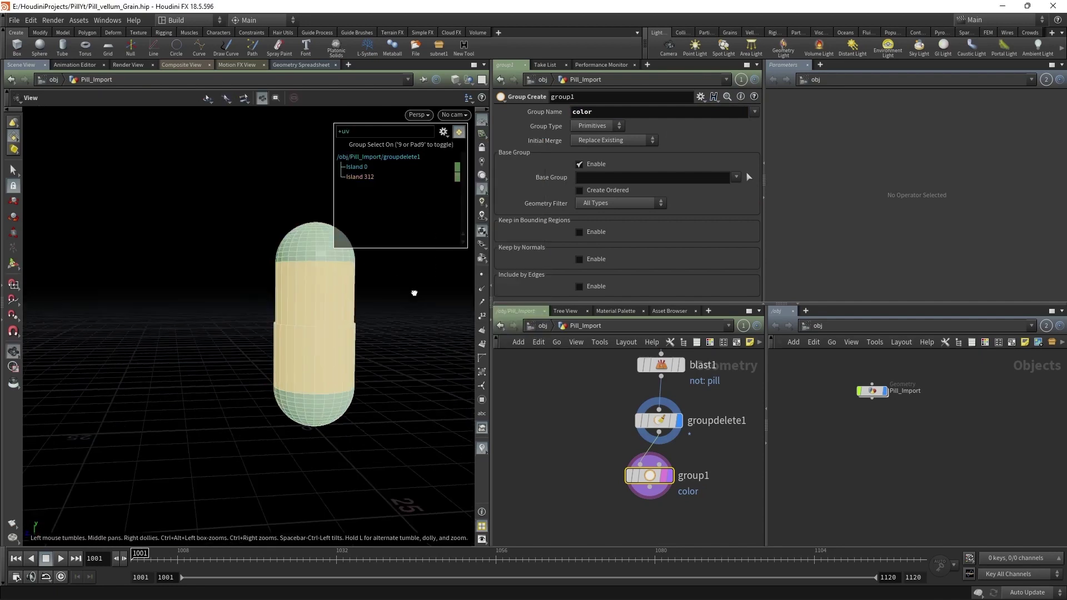
left_click(443, 131)
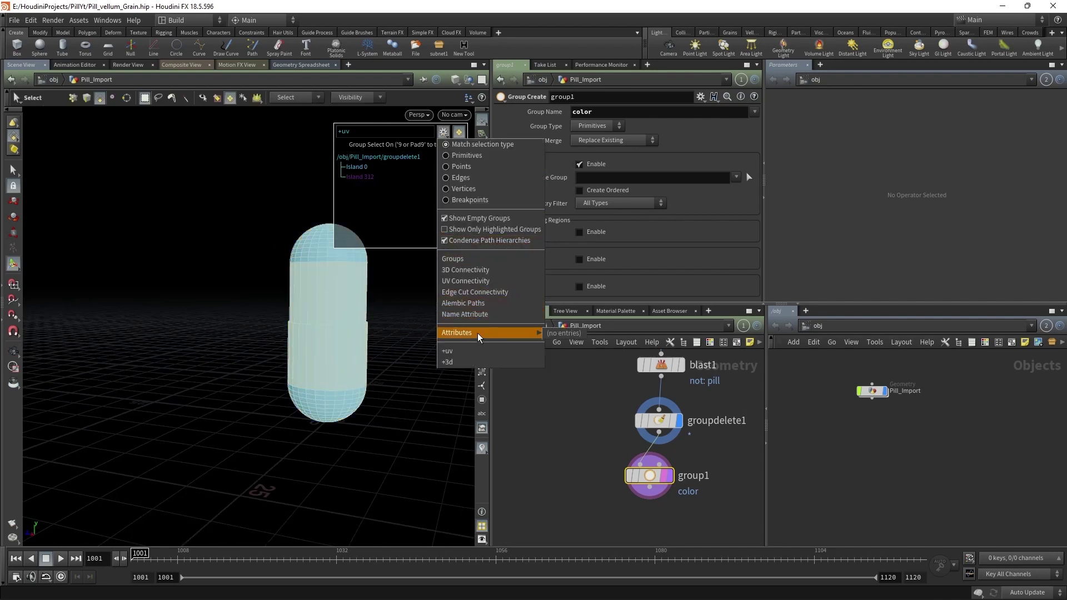
left_click(466, 270)
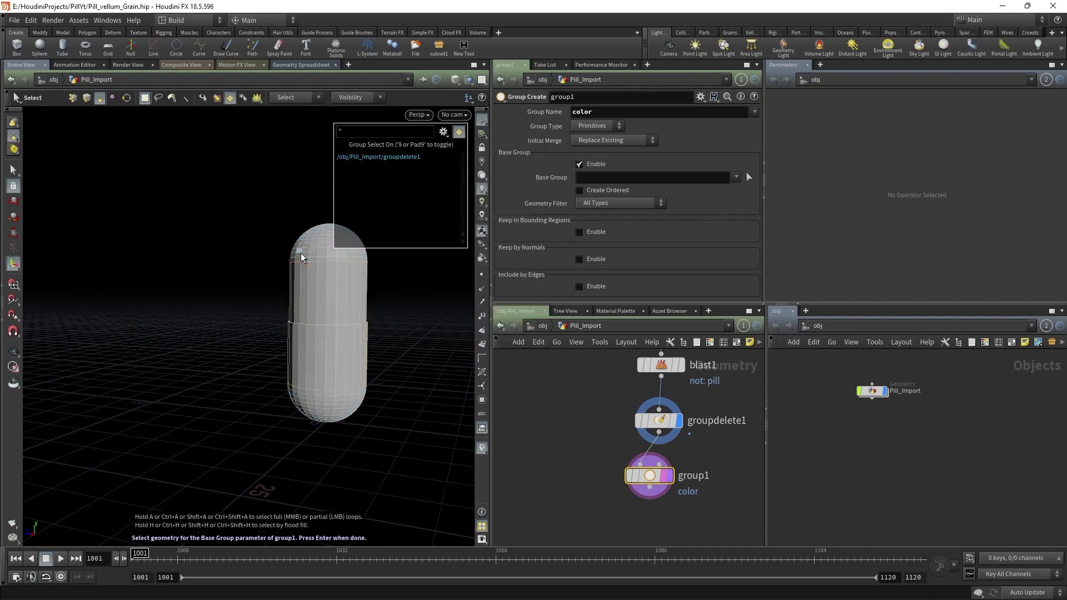
left_click(301, 257)
scroll(305, 186, "up", 3)
scroll(281, 321, "up", 5)
mouse_move(281, 321)
left_mouse_down()
mouse_move(296, 172)
mouse_move(214, 322)
mouse_move(260, 384)
mouse_move(278, 228)
mouse_move(221, 452)
left_mouse_up()
right_click_drag(221, 452, 225, 518)
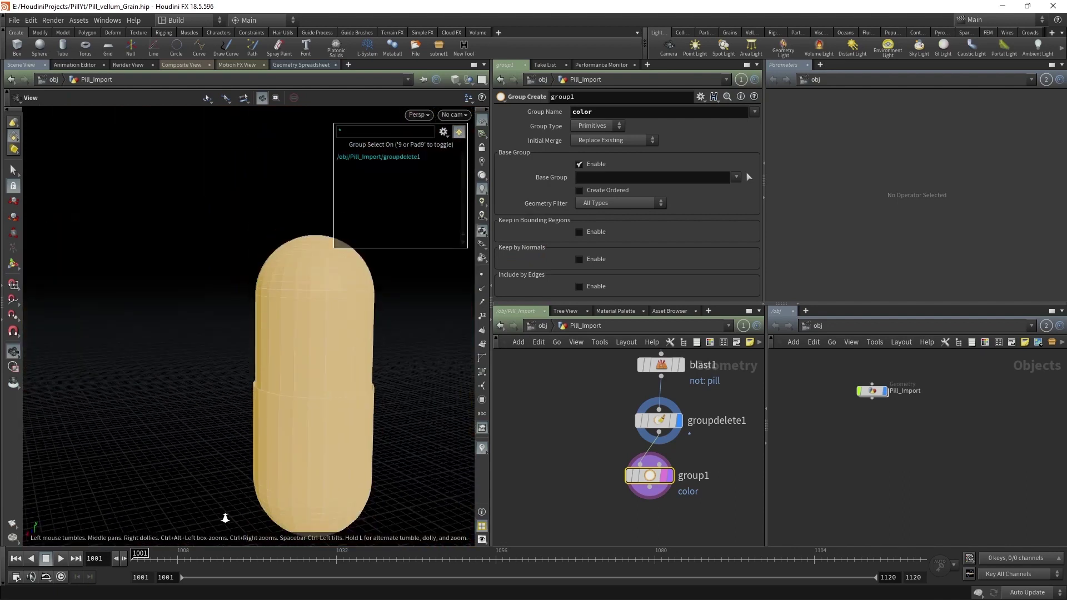
Box-select the pill's upper half (primitives 364-701, 728-753) as the base group.
key("Return")
scroll(277, 369, "up", 3)
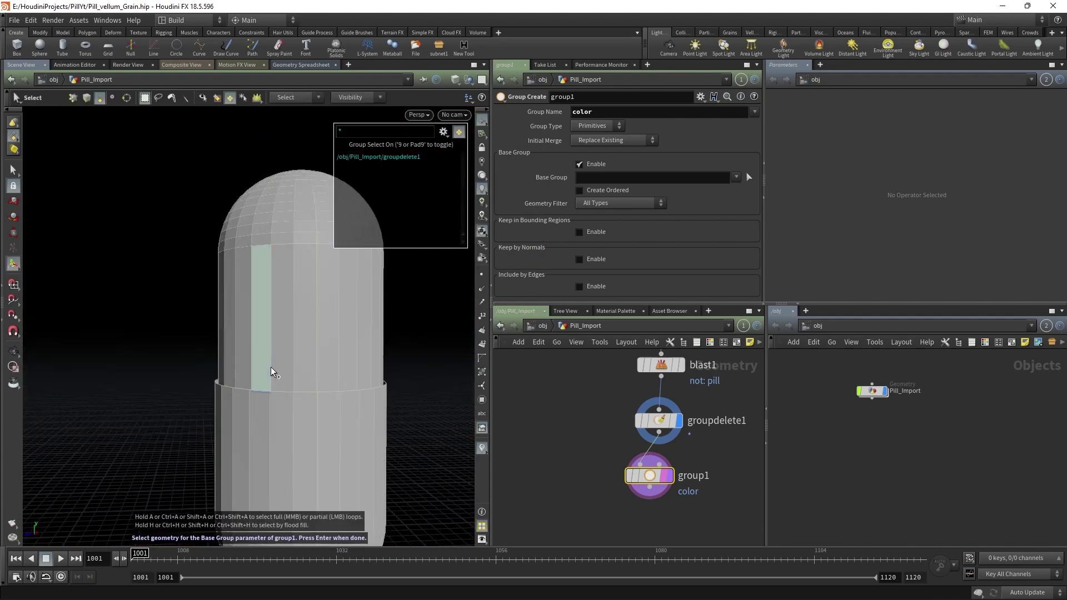
left_click_drag(244, 361, 359, 361)
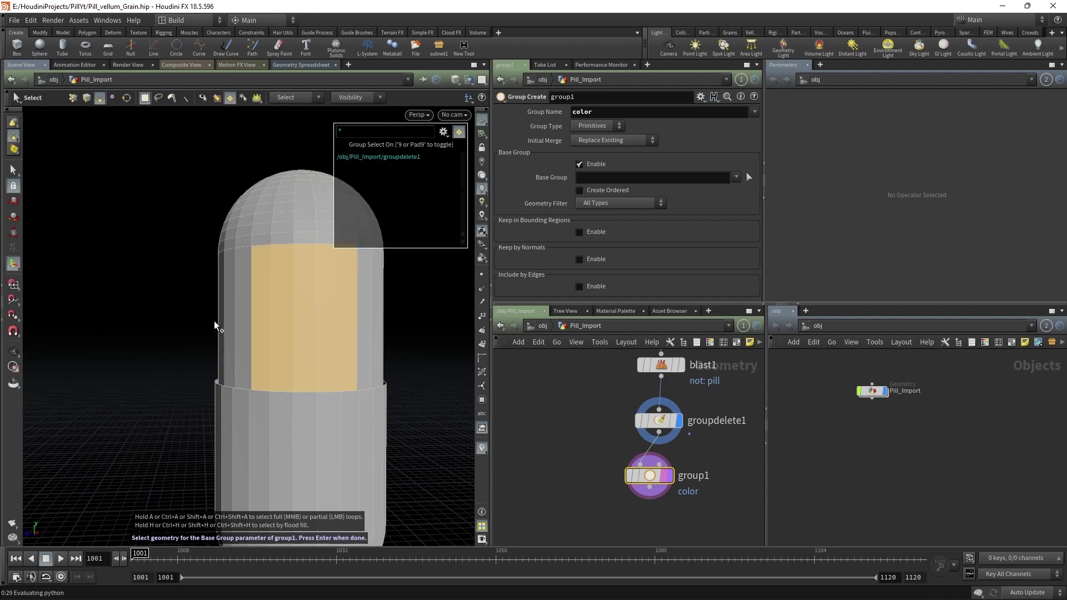
left_click_drag(161, 181, 405, 331)
scroll(179, 353, "down", 3)
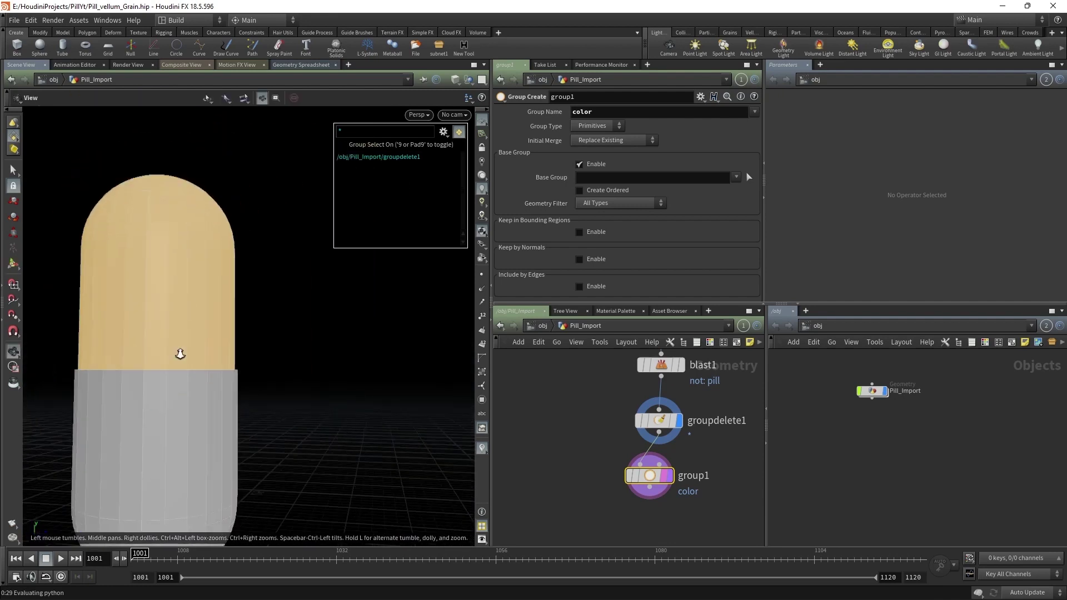
mouse_move(179, 352)
left_mouse_down()
mouse_move(212, 354)
mouse_move(265, 331)
left_mouse_up()
mouse_move(95, 171)
left_mouse_down("ctrl+alt")
mouse_move(245, 281)
mouse_move(211, 278)
left_mouse_up("ctrl+alt")
scroll(150, 230, "down", 5)
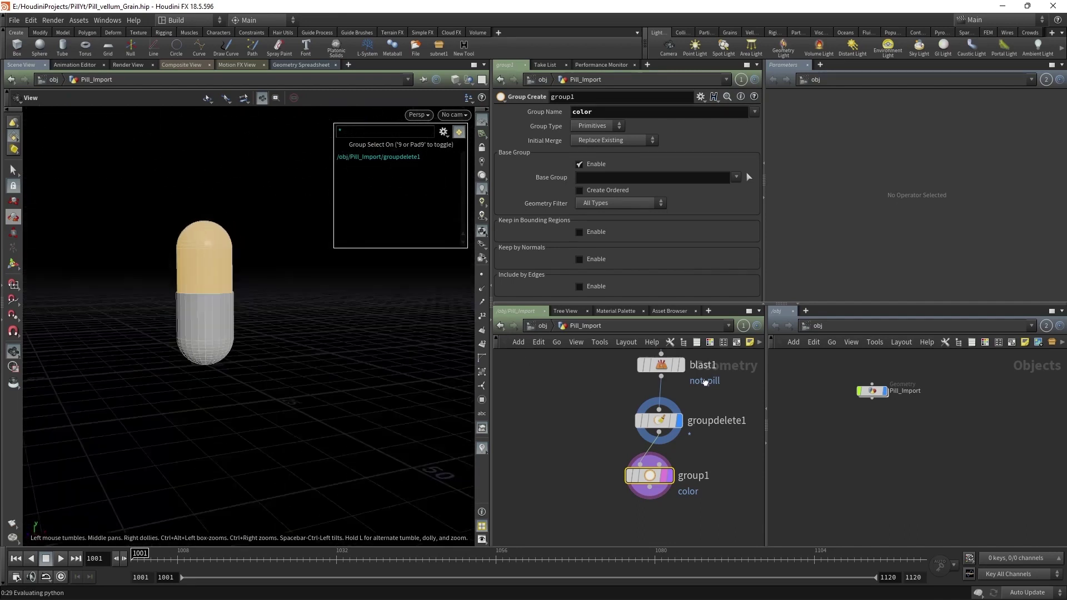
key("Return")
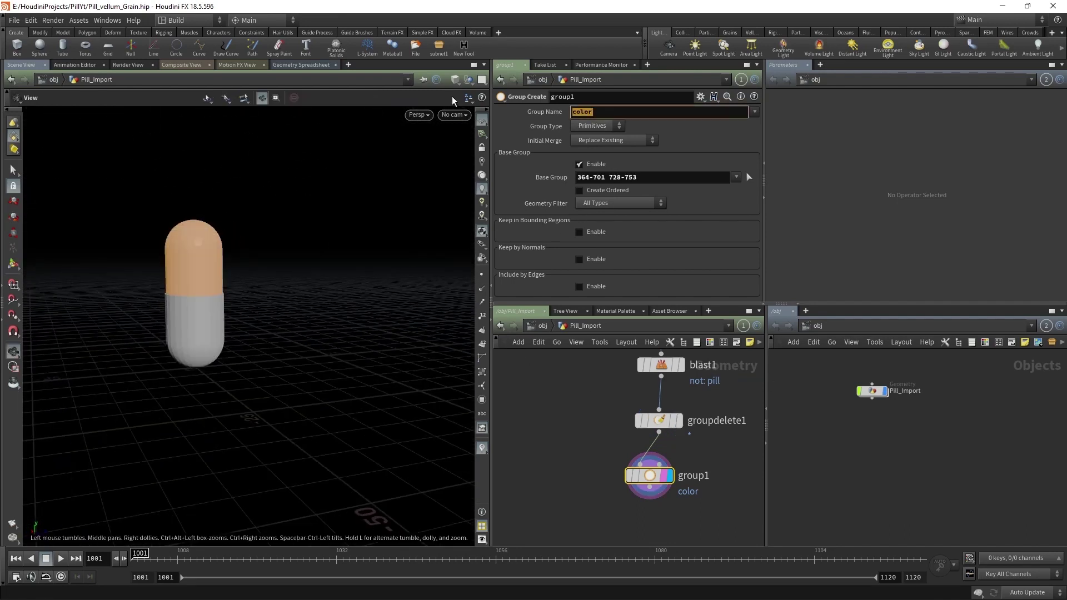
Rename group1's group to Glass and duplicate it as group2 below.
type("Glass")
key("Return")
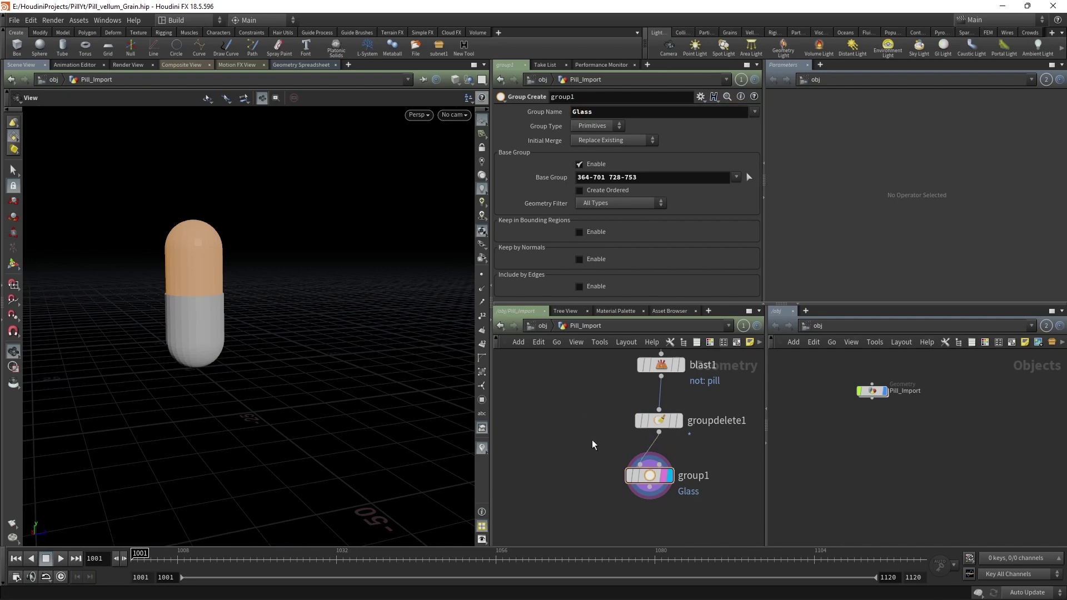
middle_click_drag(572, 443, 528, 368)
mouse_move(606, 400)
left_mouse_down("alt")
mouse_move(644, 476)
mouse_move(606, 457)
left_mouse_up("alt")
left_click(645, 476)
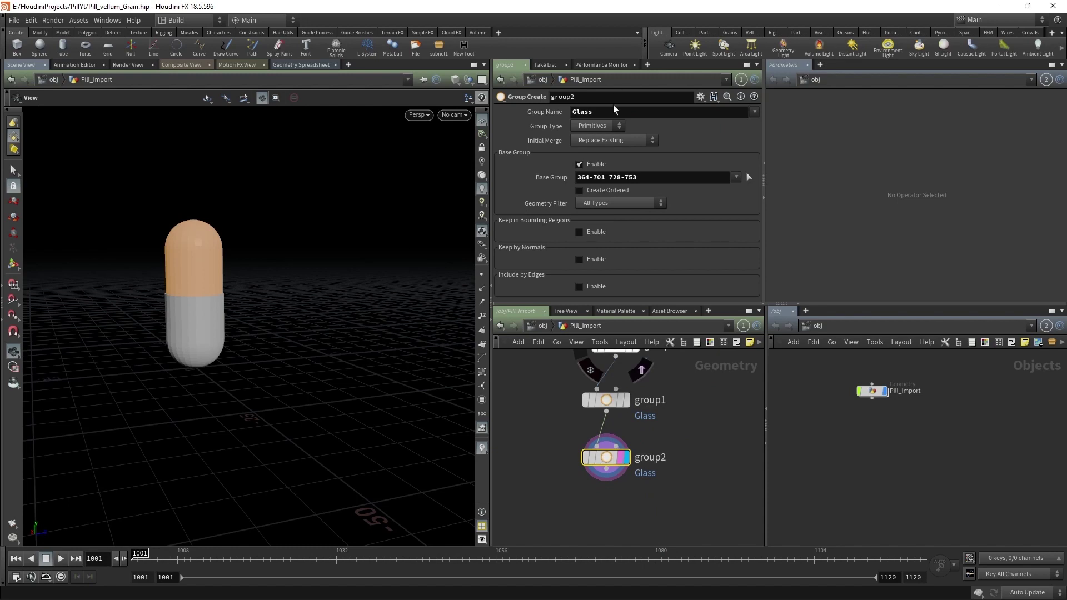
Rename group2's group to Color and invert its base group with '!'.
double_click(582, 111)
type("Coloer")
key("Return")
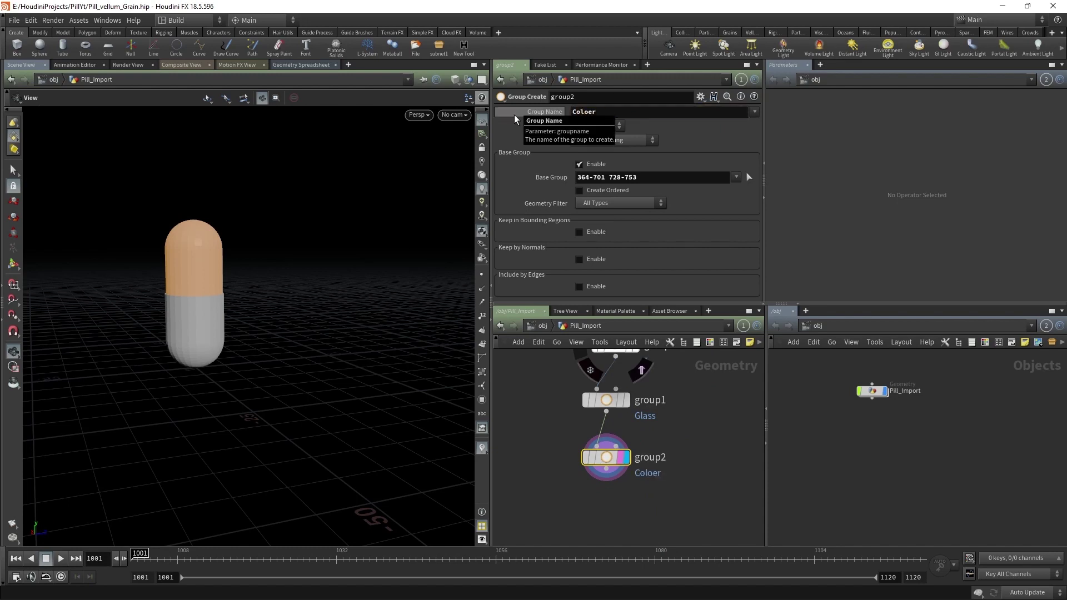
left_click_drag(590, 113, 635, 114)
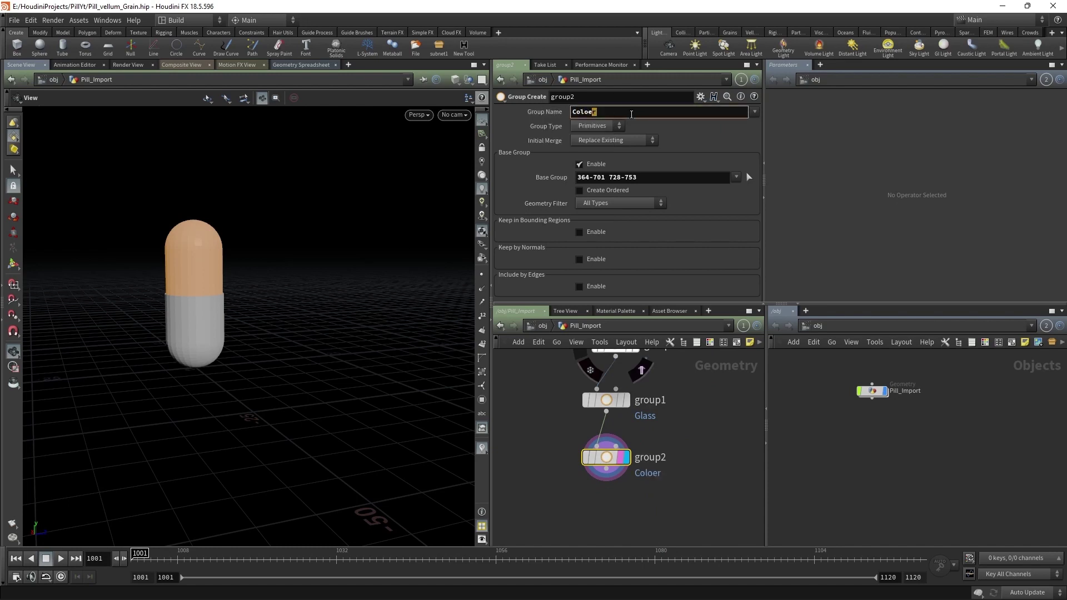
key("BackSpace")
left_click(586, 111)
key("Delete")
key("Return")
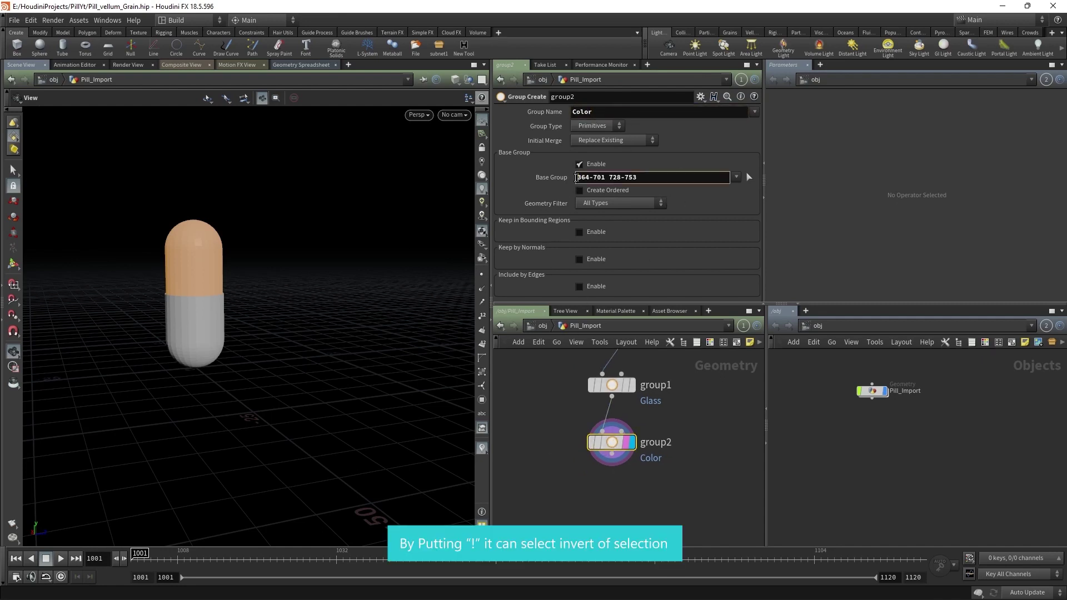
type("!")
key("Return")
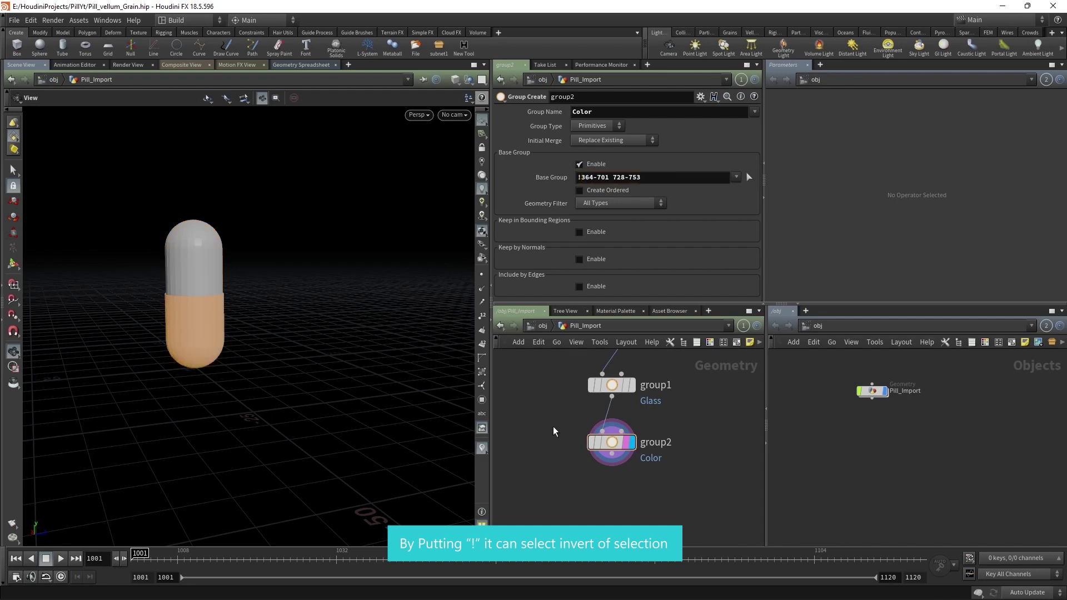
Orbit to check the swapped halves and pick a Color node to add.
mouse_move(452, 412)
left_mouse_down()
mouse_move(223, 303)
mouse_move(293, 298)
mouse_move(417, 348)
mouse_move(366, 300)
mouse_move(242, 355)
mouse_move(403, 341)
left_mouse_up()
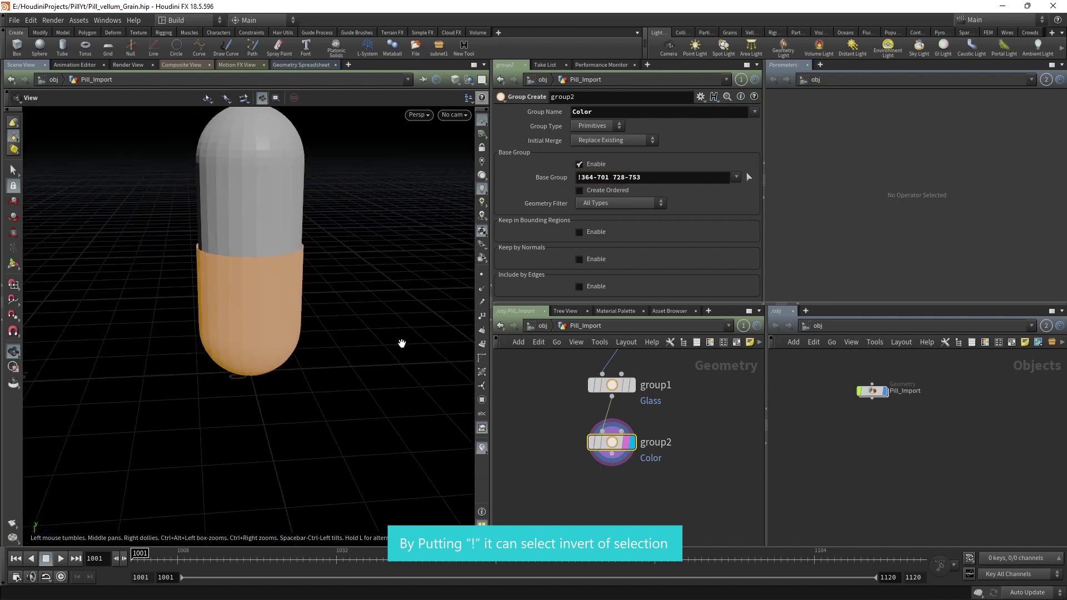
scroll(574, 504, "down", 5)
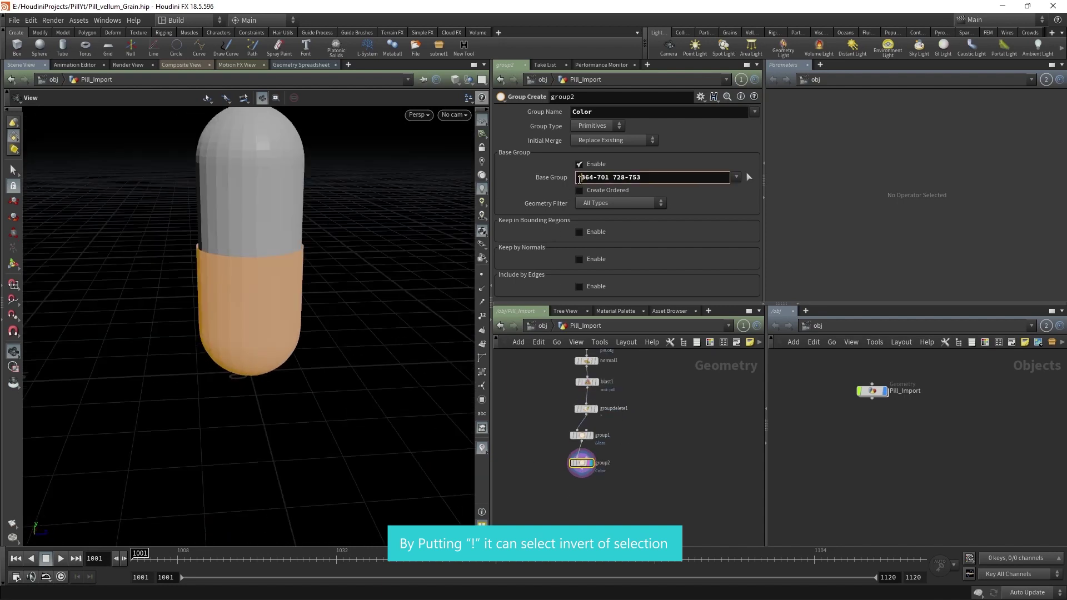
type("!")
scroll(616, 467, "up", 3)
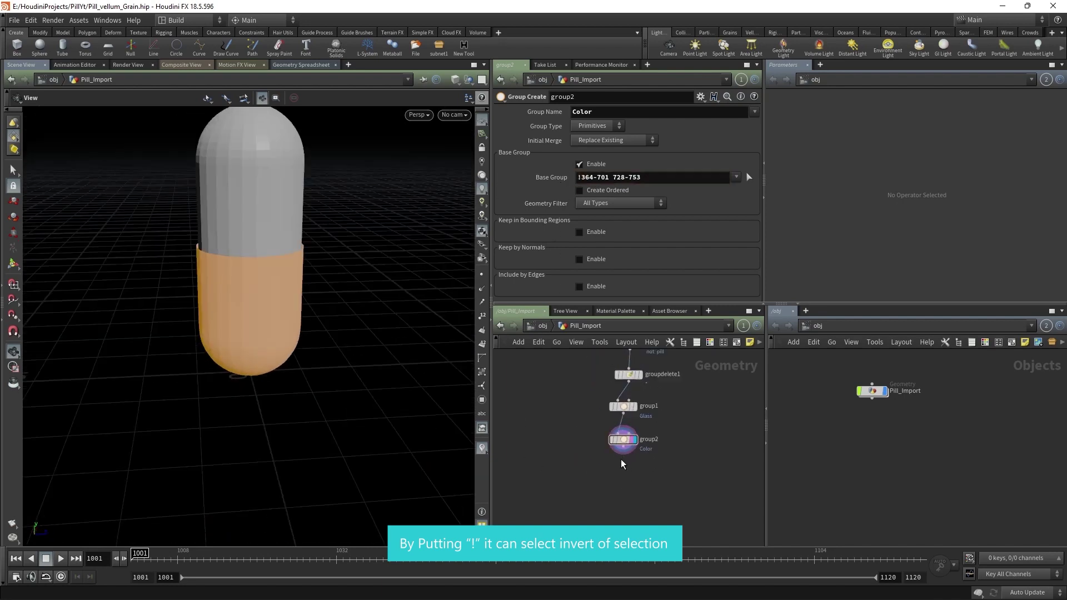
key("Tab")
type("color")
key("Return")
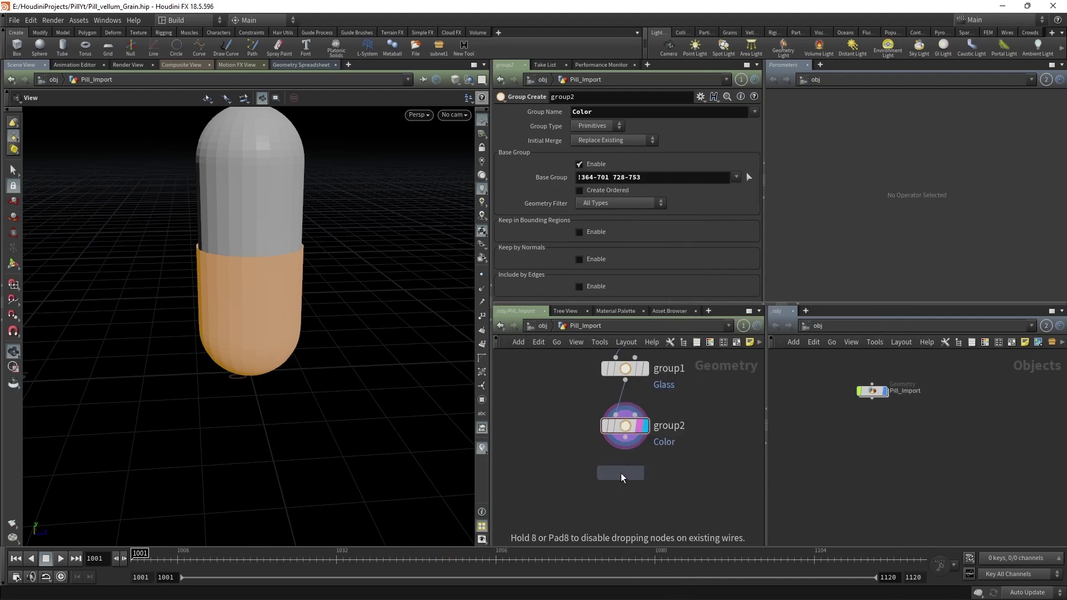
Place color1 colouring the Color group pure green (00FF00) per primitive.
left_click(623, 475)
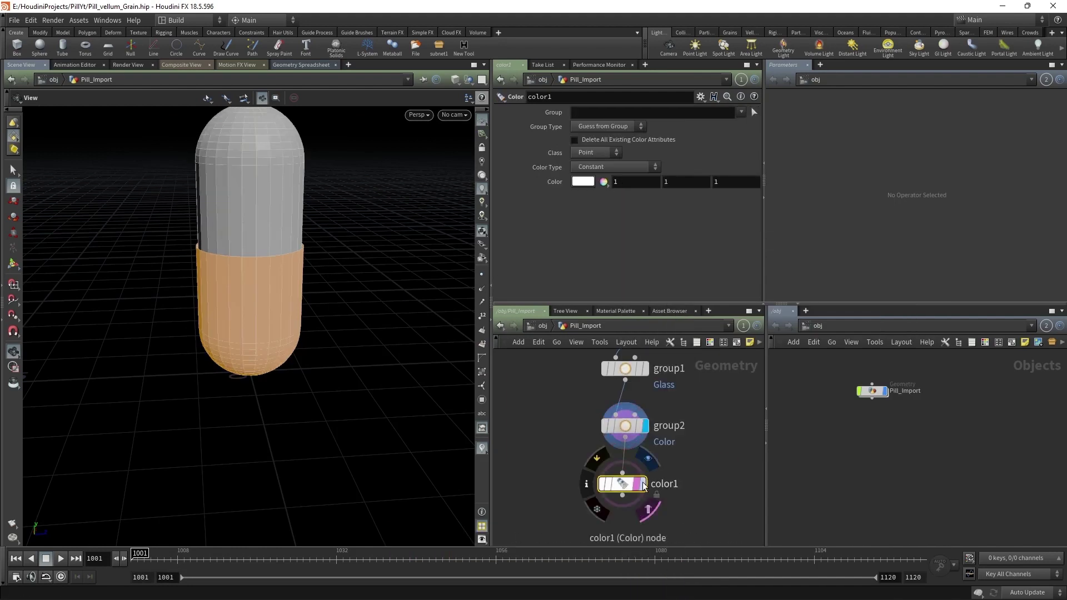
left_click(748, 123)
left_click(583, 182)
left_click(613, 111)
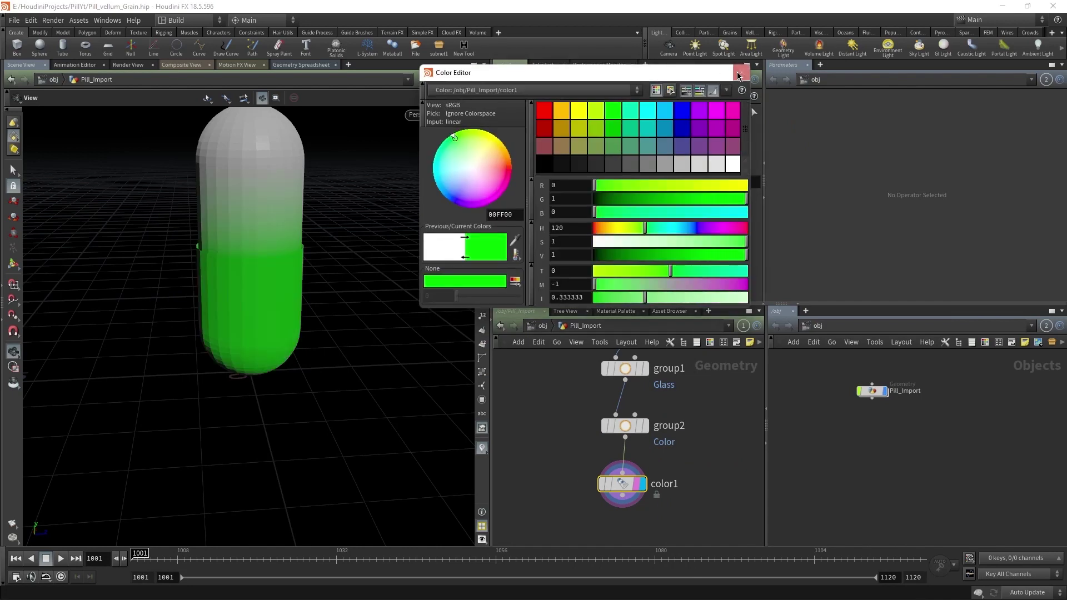
left_click(738, 75)
mouse_move(464, 226)
left_mouse_down()
mouse_move(398, 232)
mouse_move(479, 251)
left_mouse_up()
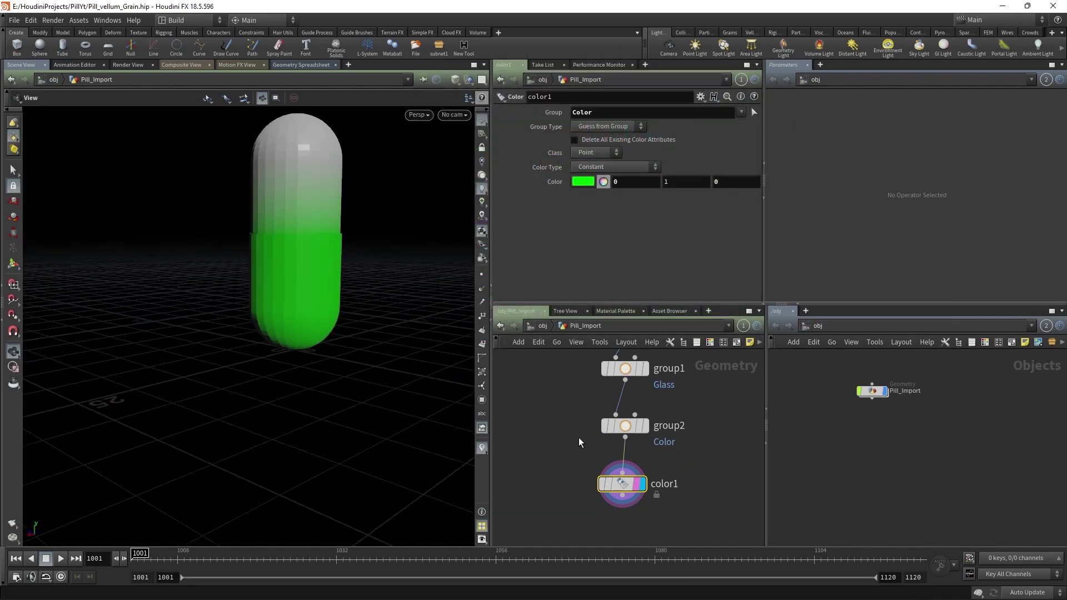
left_click(598, 152)
left_click(593, 181)
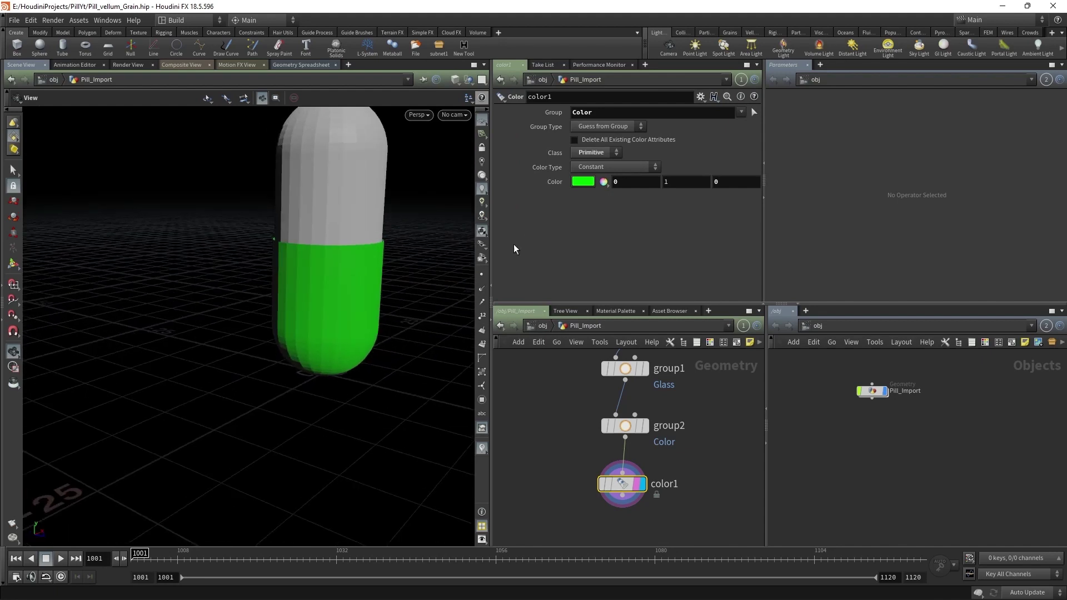
Add an Attribute Wrangle below color1 and move both nodes beside the chain.
middle_click_drag(634, 504, 626, 435)
key("Tab")
type("attrib wr")
left_click(742, 115)
left_click(632, 472)
left_click_drag(559, 383, 656, 489)
left_click_drag(624, 417, 508, 422)
middle_click_drag(508, 422, 599, 395)
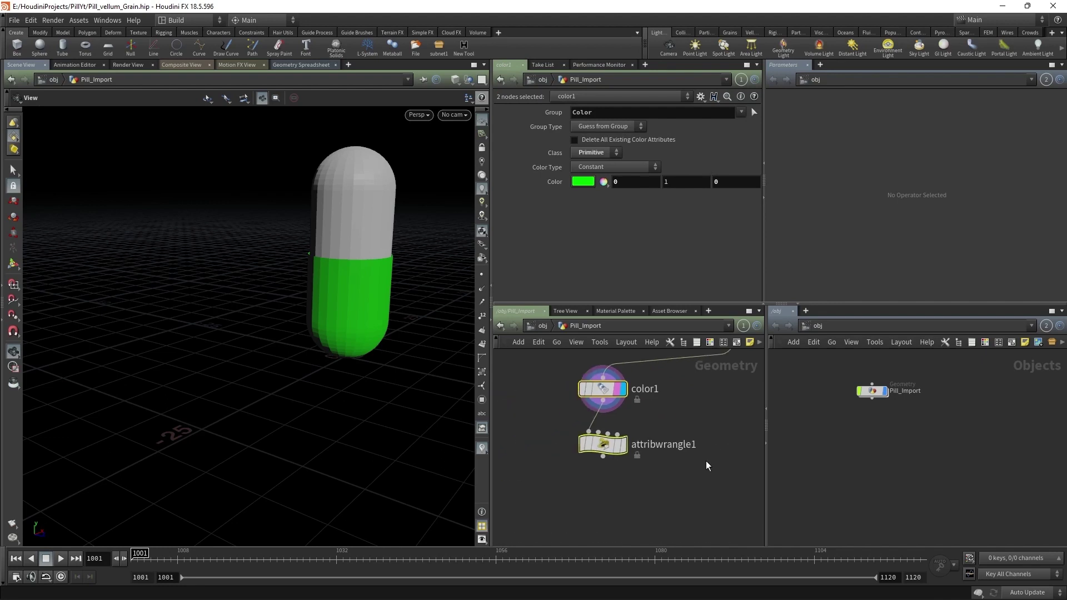
Restrict attribwrangle1 to the Glass group with the expression f@Alpha = 0.5.
left_click(621, 452)
left_click(743, 128)
left_click(748, 148)
left_click(562, 231)
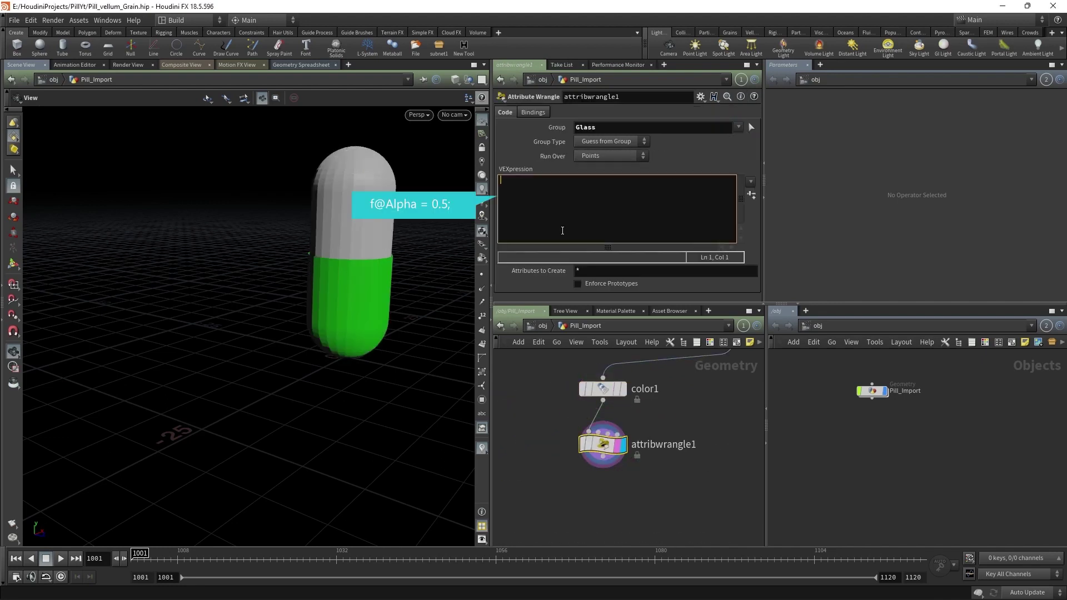
type("f@")
key("BackSpace")
key("BackSpace")
type("@Alpha = 0.5;")
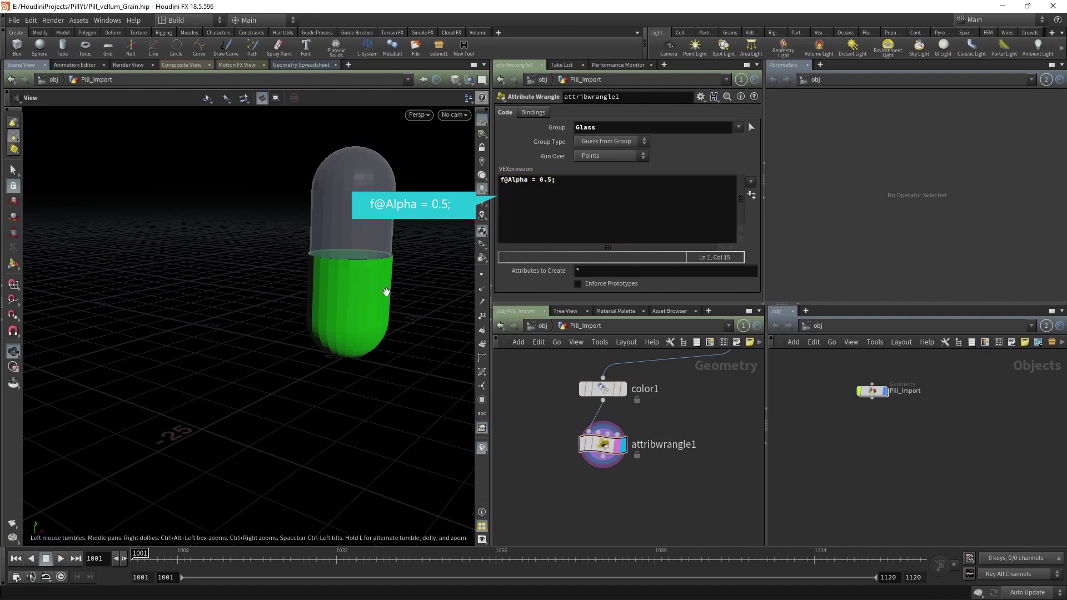
key("g")
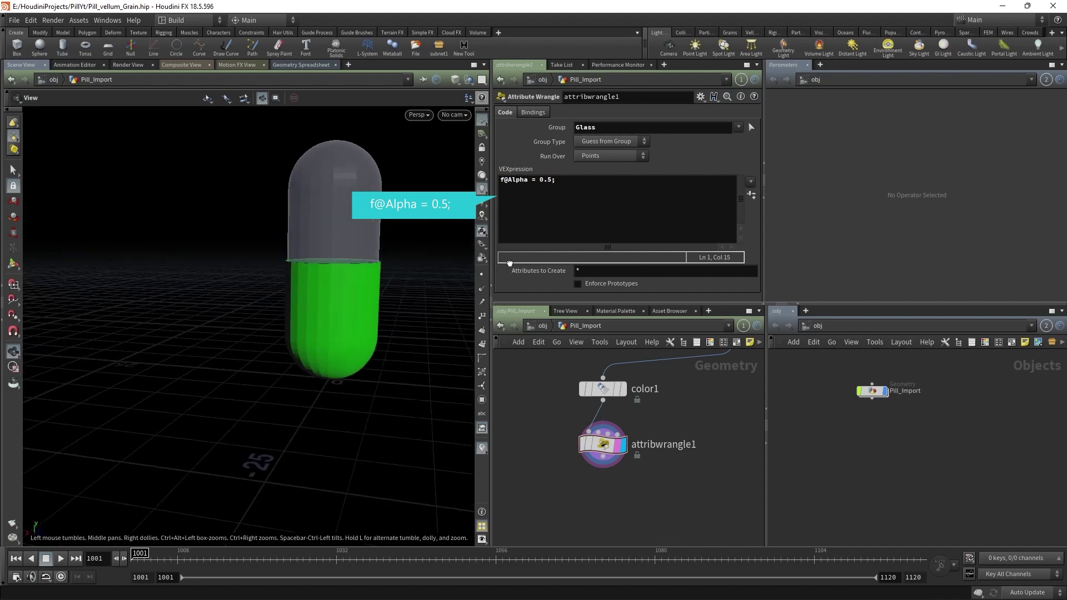
scroll(404, 334, "down", 5)
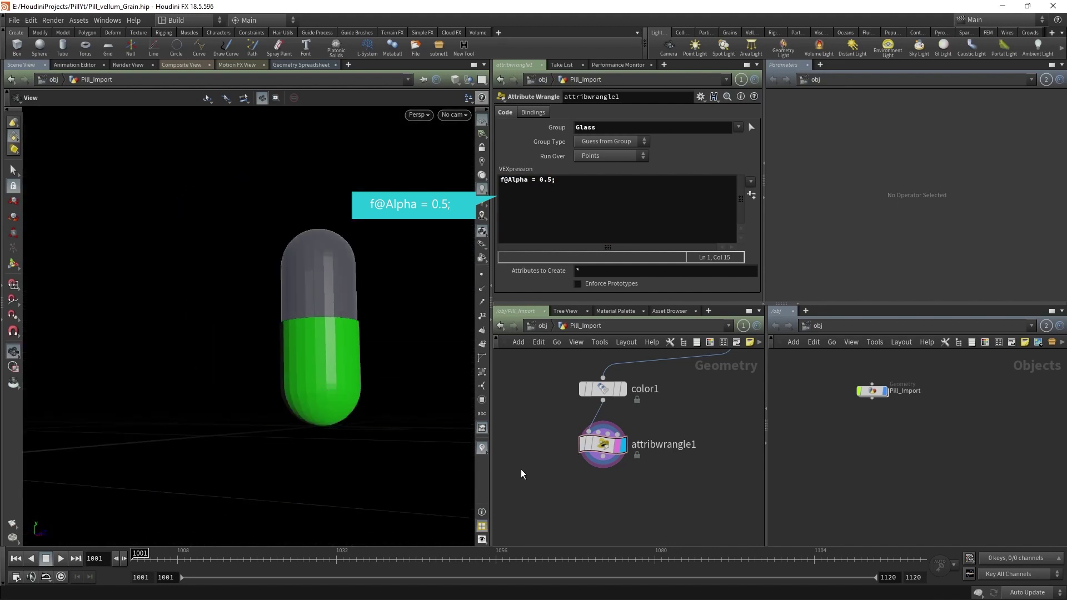
middle_click_drag(521, 474, 544, 456)
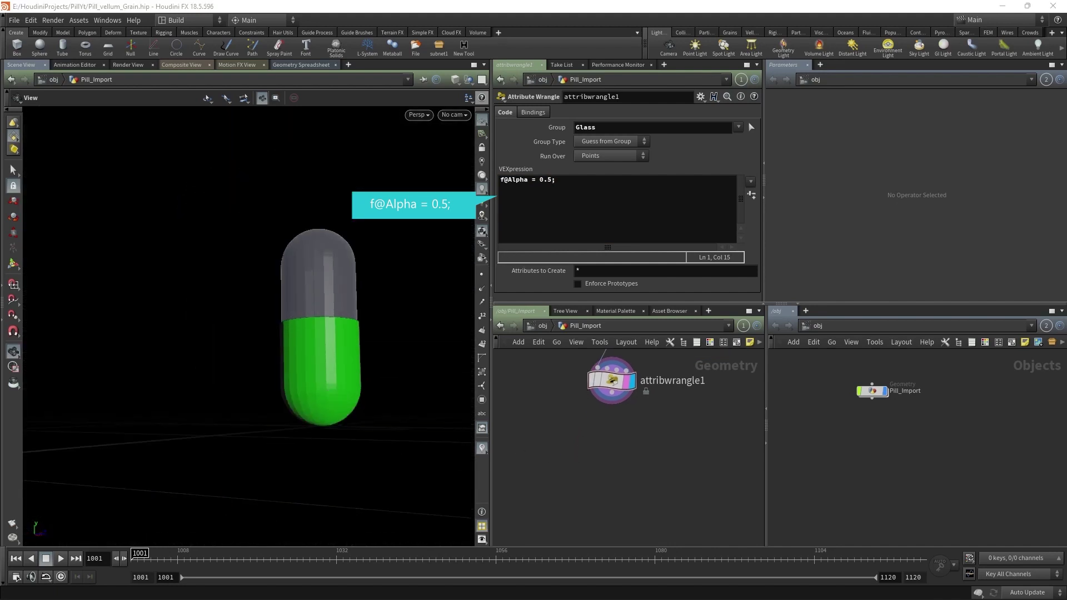
scroll(611, 389, "down", 3)
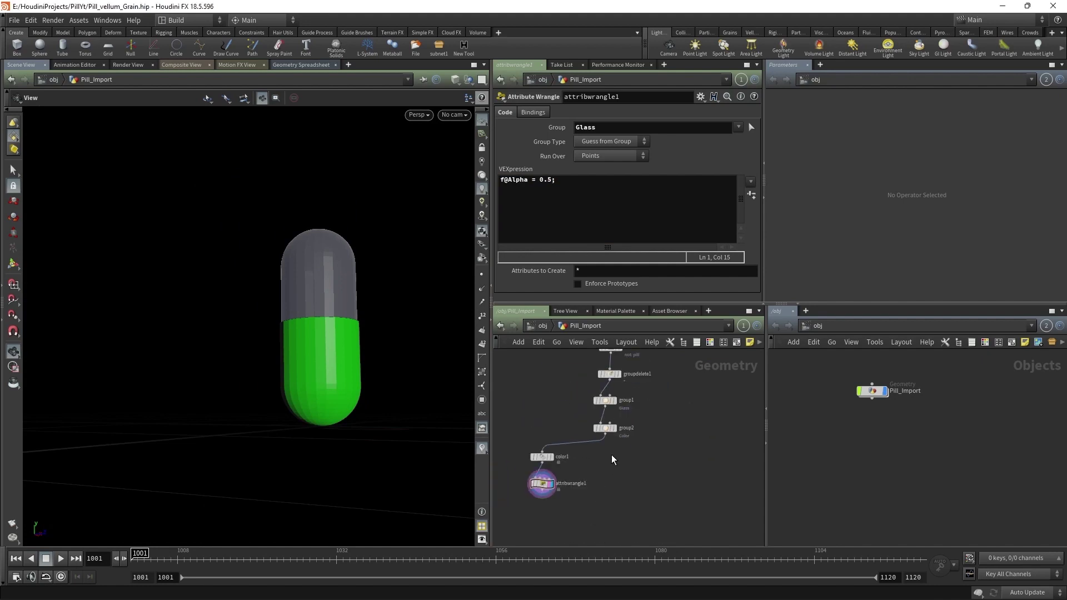
left_click(608, 438)
Add a Transform node branching off group2's output.
key("Tab")
type("tran")
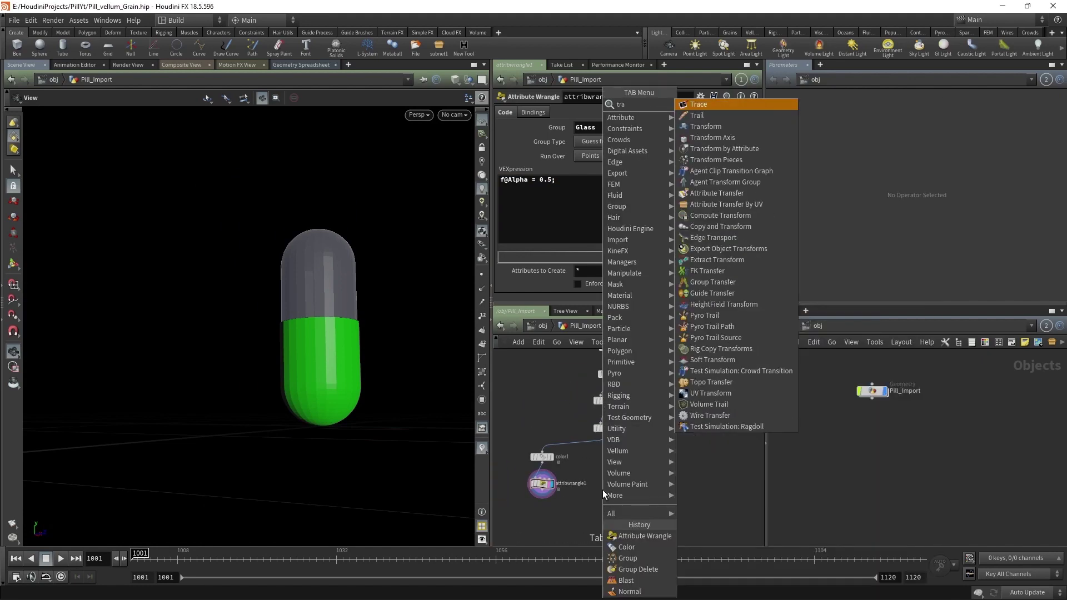
key("Return")
left_click(607, 492)
scroll(611, 493, "up", 3)
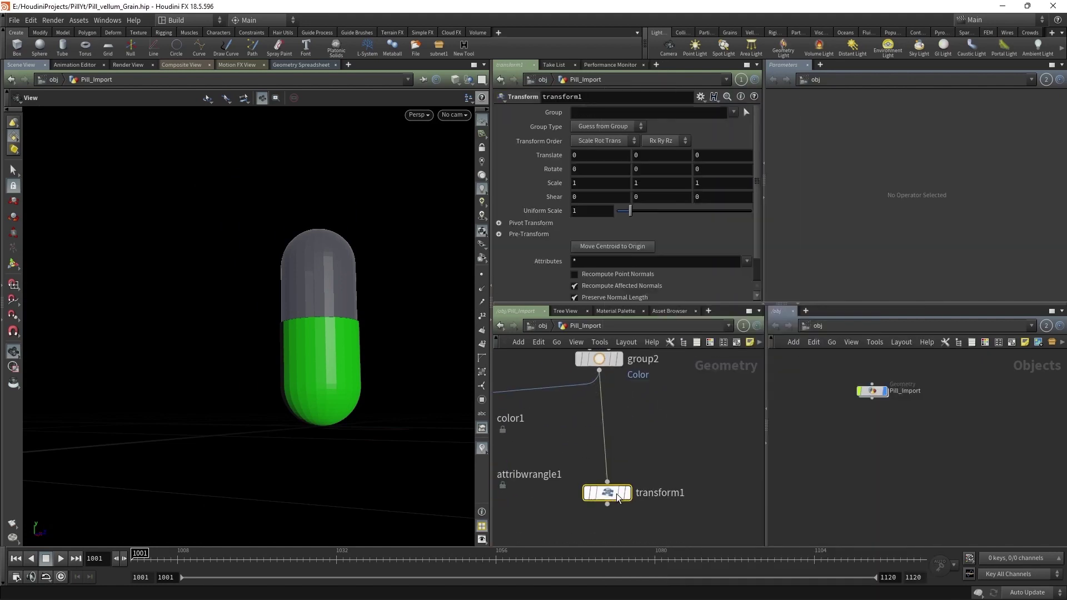
scroll(632, 496, "down", 3)
Box color1 and attribwrangle1 in a network box titled FOR VISUAL and tidy the layout.
left_click_drag(702, 436, 580, 379)
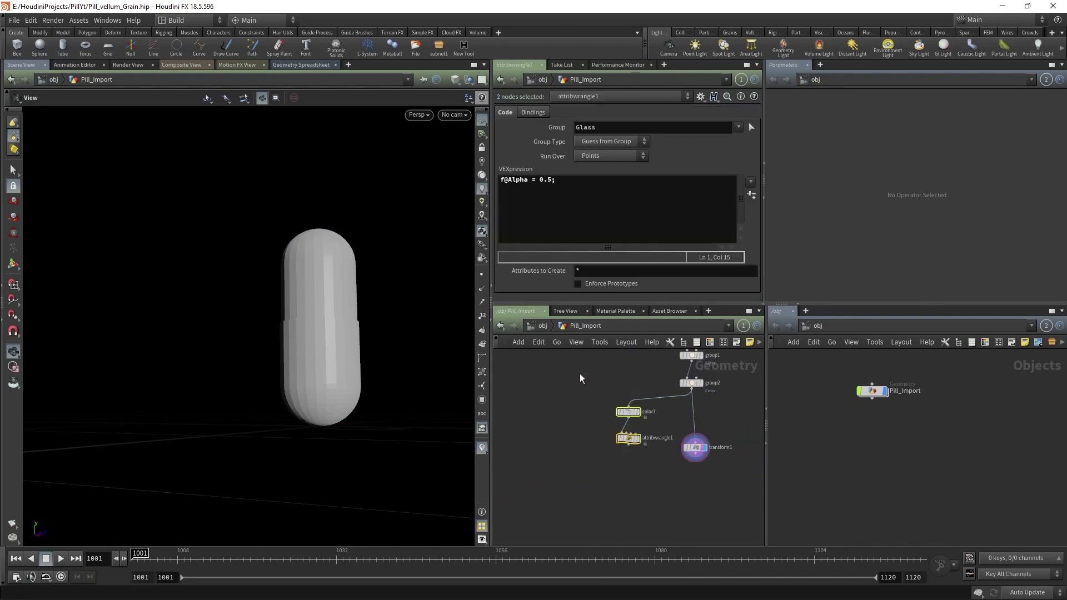
left_click(736, 343)
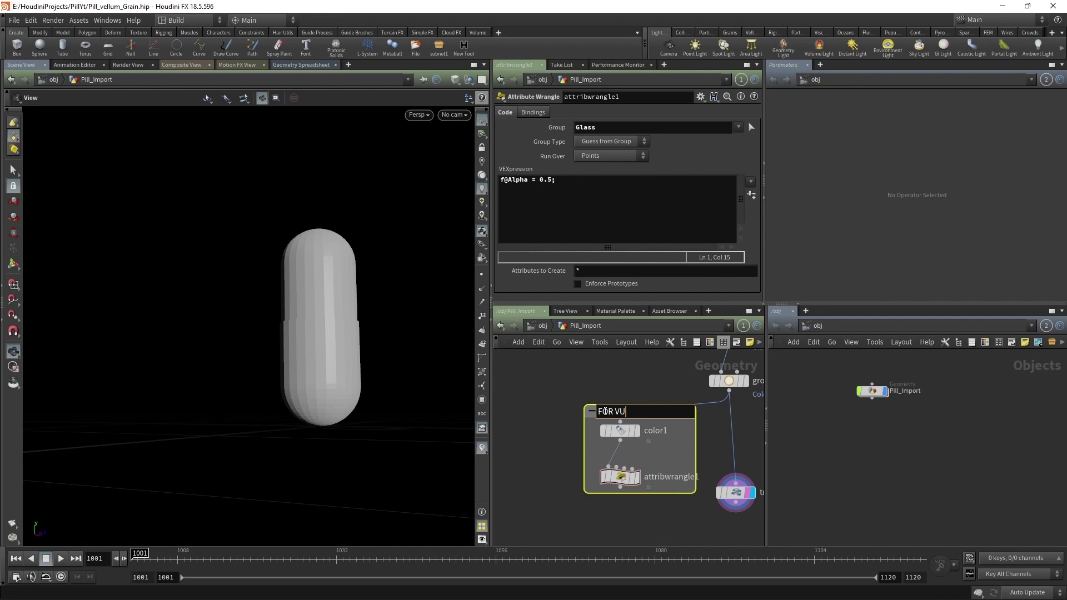
type("L")
key("Return")
scroll(605, 395, "down", 4)
left_click_drag(629, 405, 582, 406)
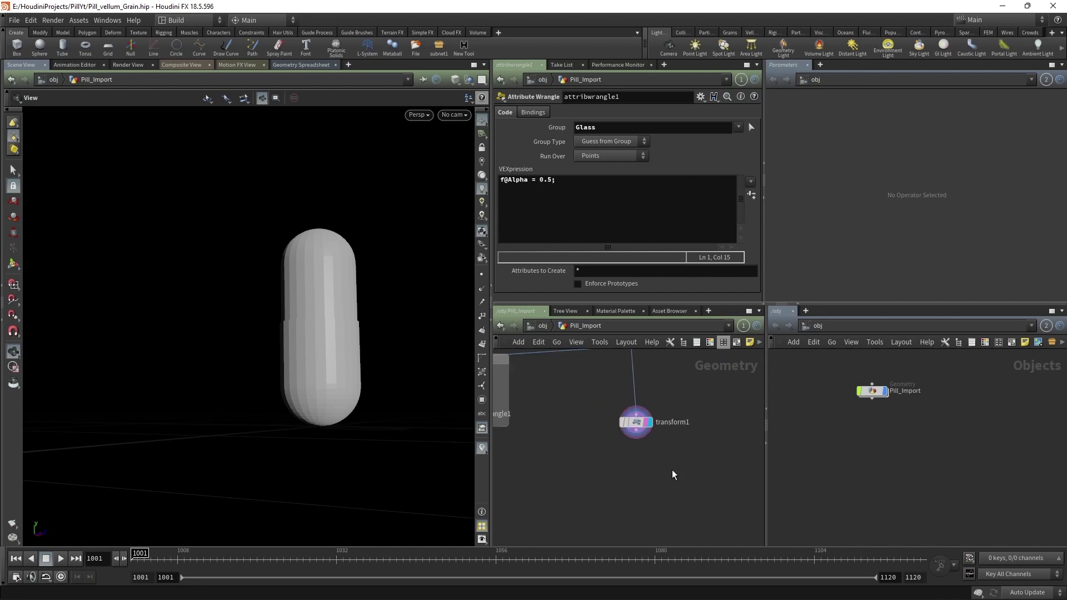
left_click_drag(633, 358, 631, 424)
scroll(641, 453, "up", 2)
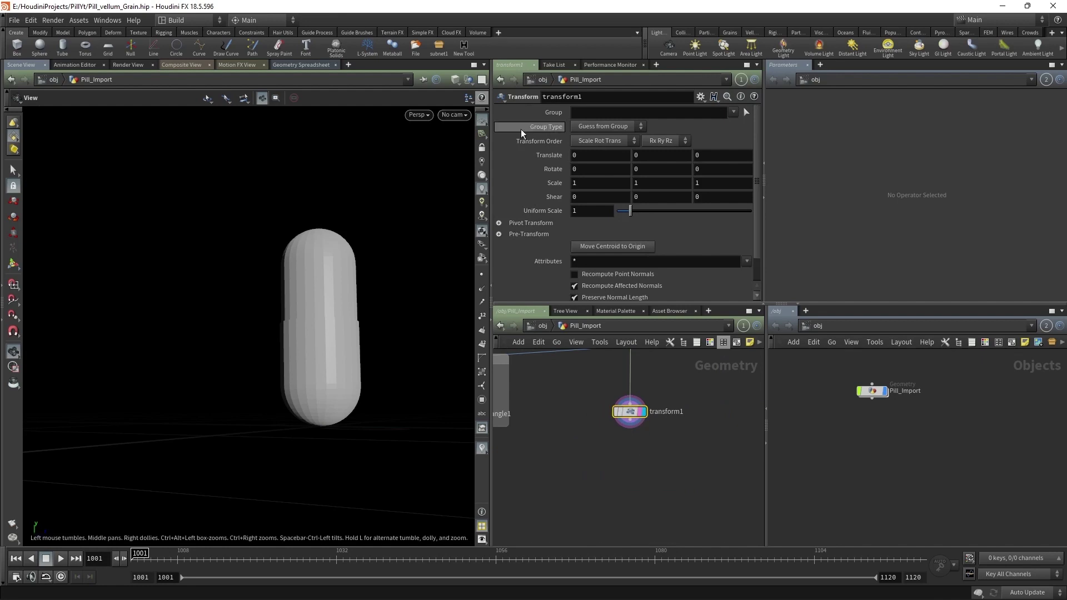
Give transform1 Uniform Scale 0.1 and Translate Y 6.4, then check the floating pill.
mouse_move(349, 371)
left_mouse_down()
mouse_move(309, 409)
mouse_move(337, 378)
mouse_move(291, 288)
left_mouse_up()
type("0")
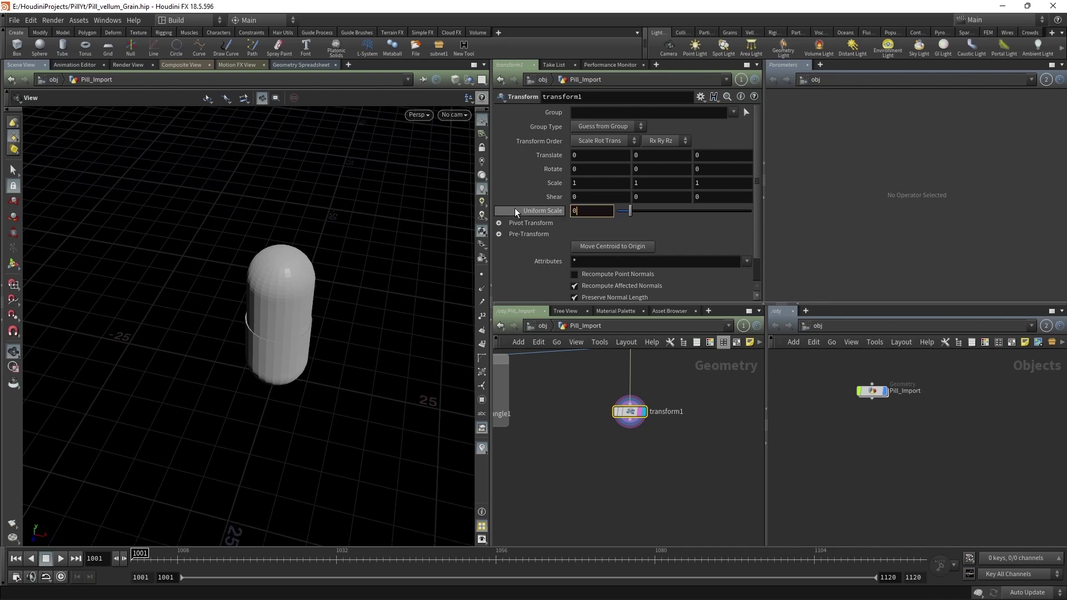
type(".1")
key("Return")
key("f")
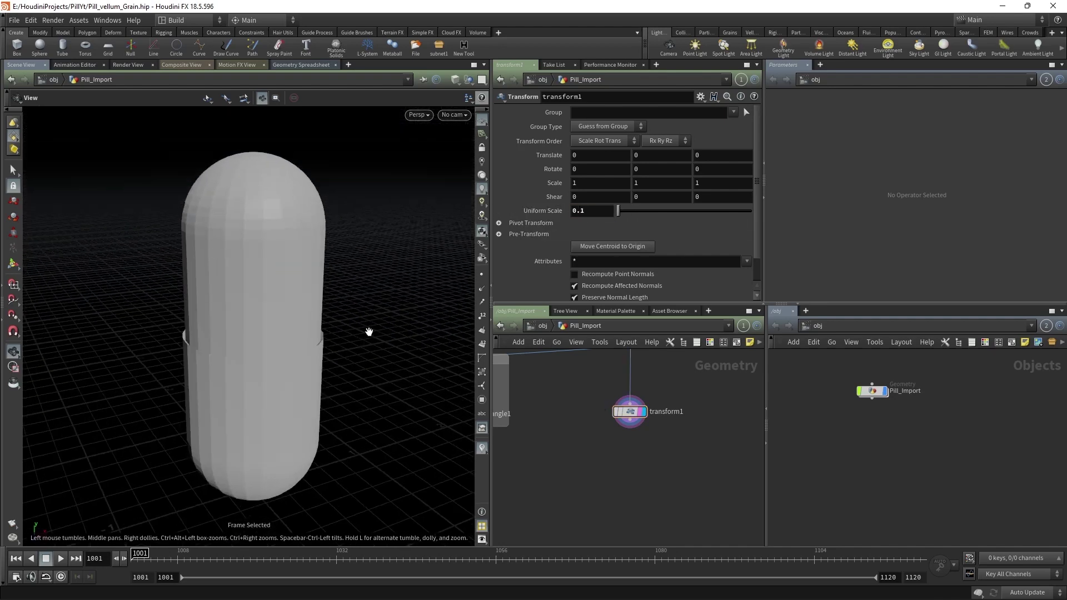
scroll(369, 333, "down", 3)
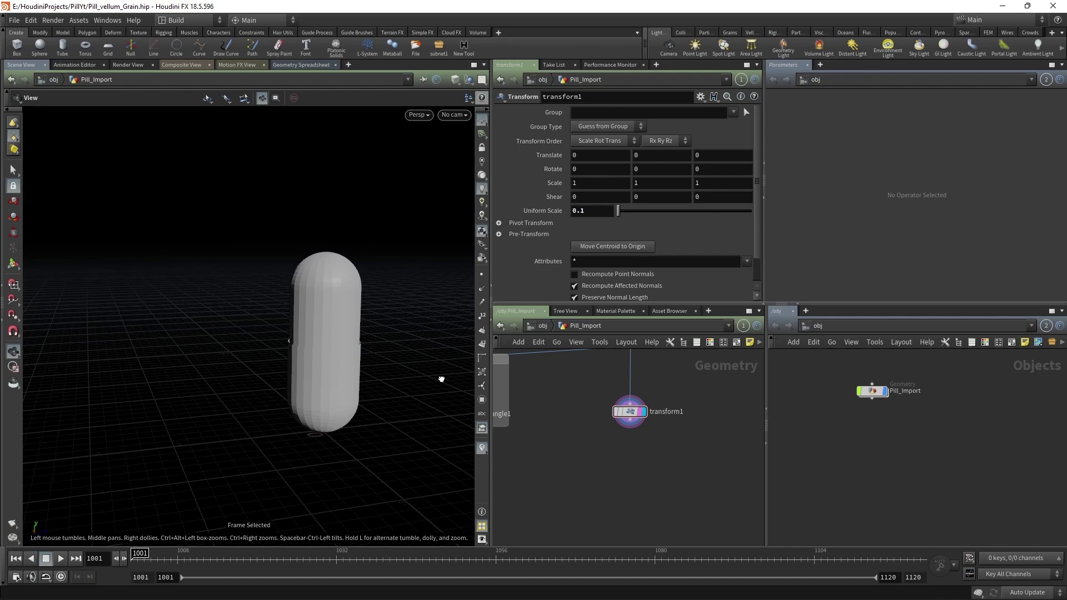
type("6.4")
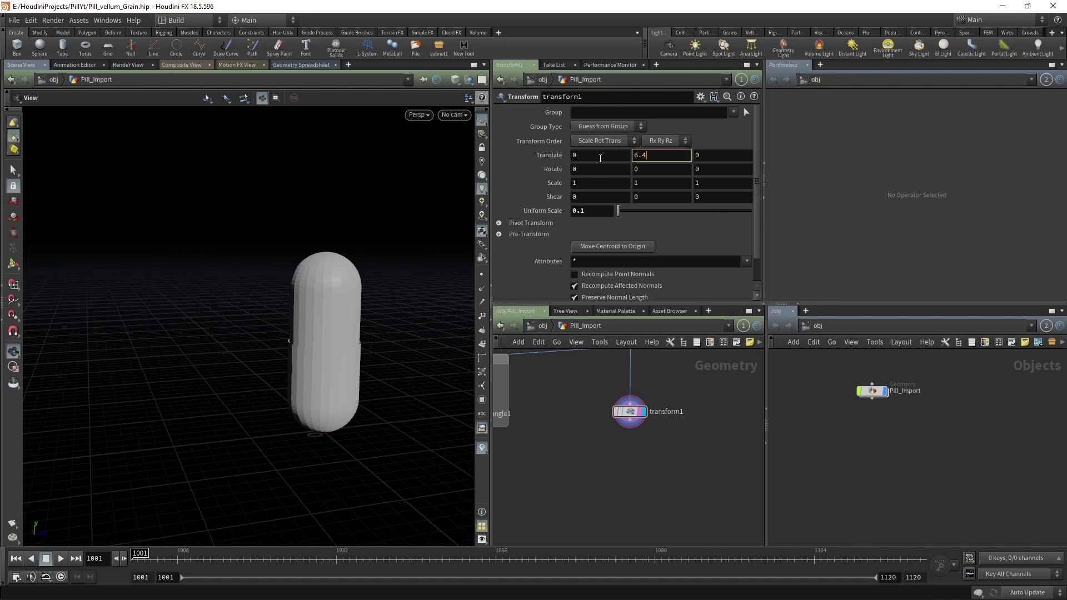
key("Return")
scroll(334, 361, "down", 3)
left_click_drag(344, 388, 377, 271)
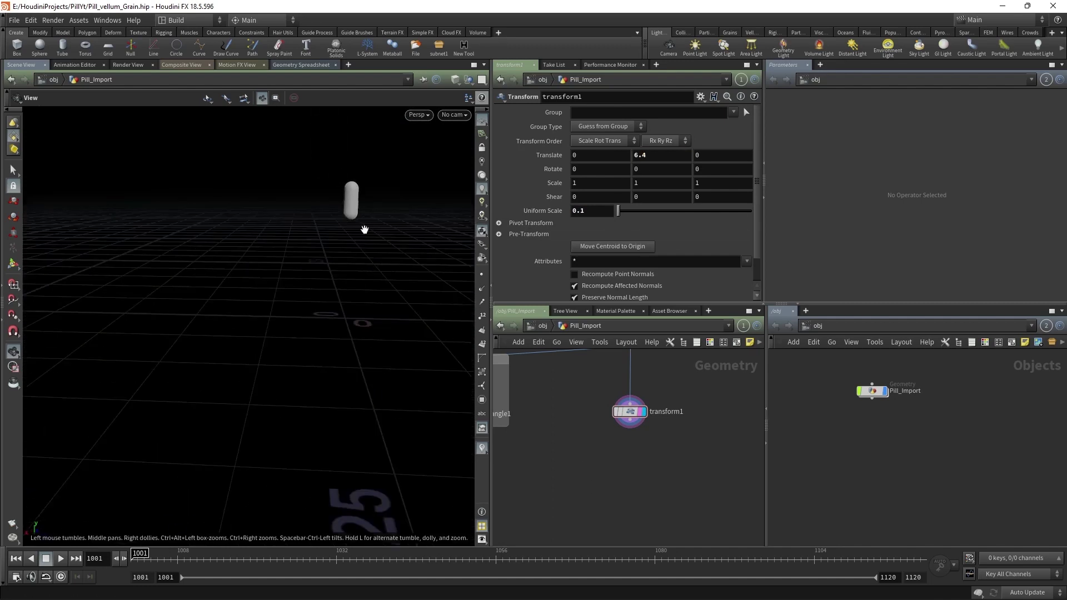
left_click_drag(371, 347, 373, 367)
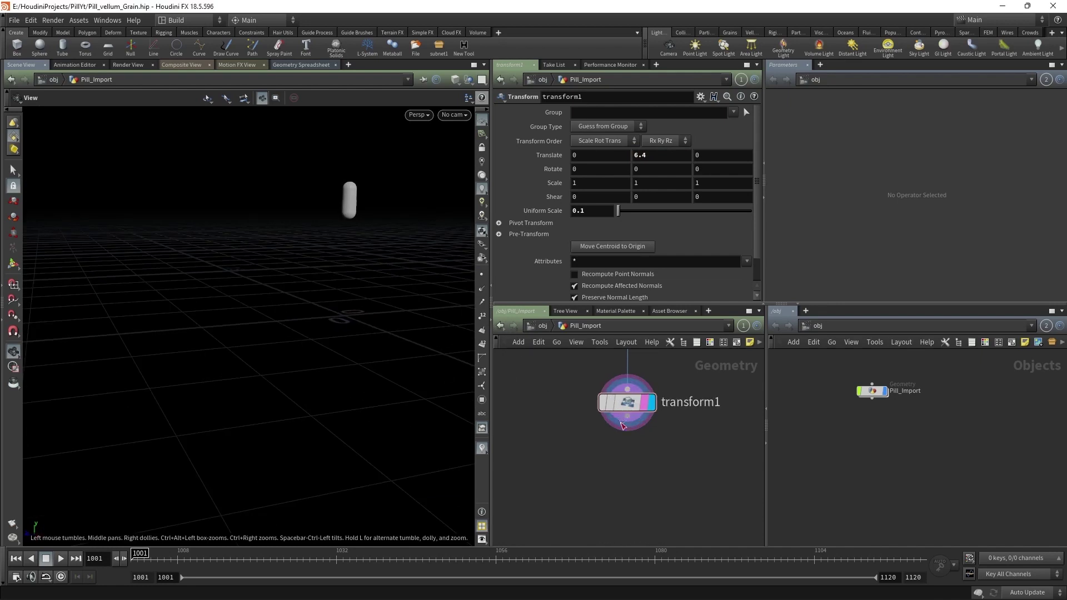
middle_click(635, 409)
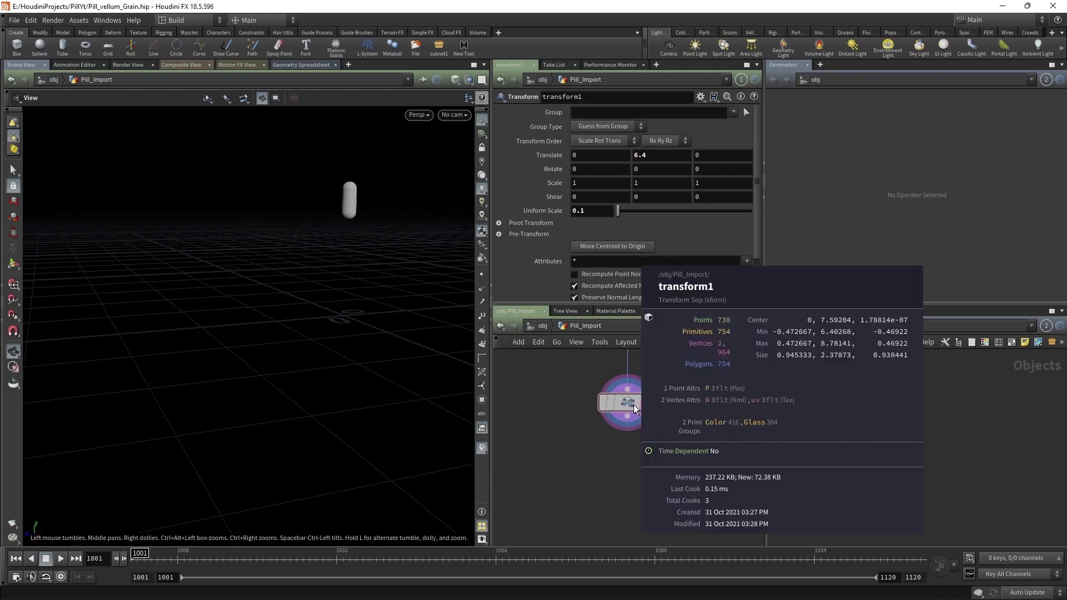
Add an Attribute Wrangle node below transform1.
left_click(626, 470)
type("as")
key("BackSpace")
type("tr w")
key("BackSpace")
key("BackSpace")
key("BackSpace")
type("wr")
key("Return")
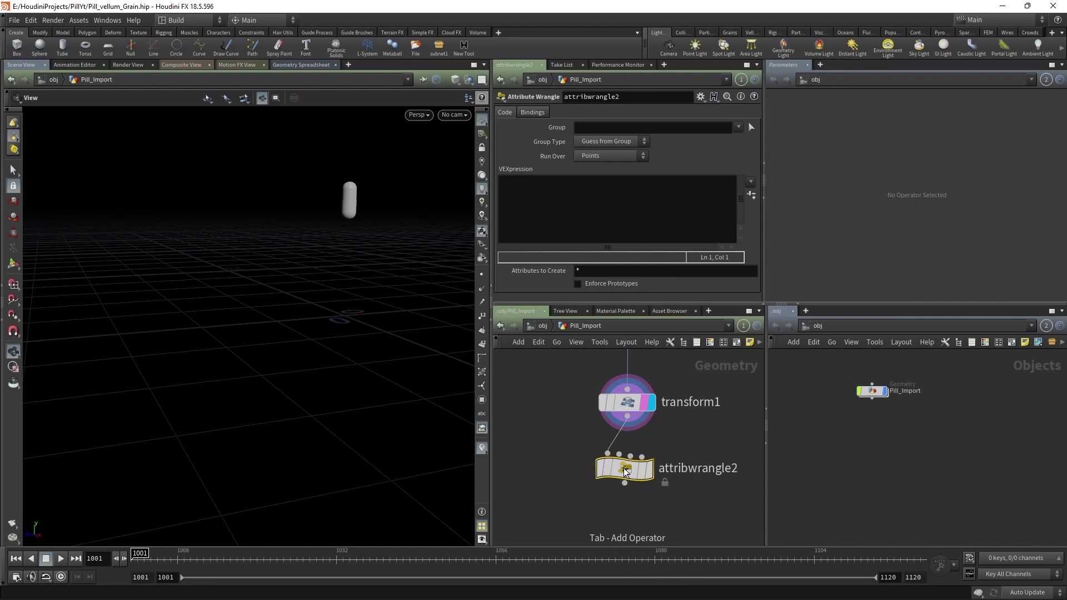
Run the wrangle over Primitives with code s@name = "pills"; and check the name attribute.
left_click(614, 156)
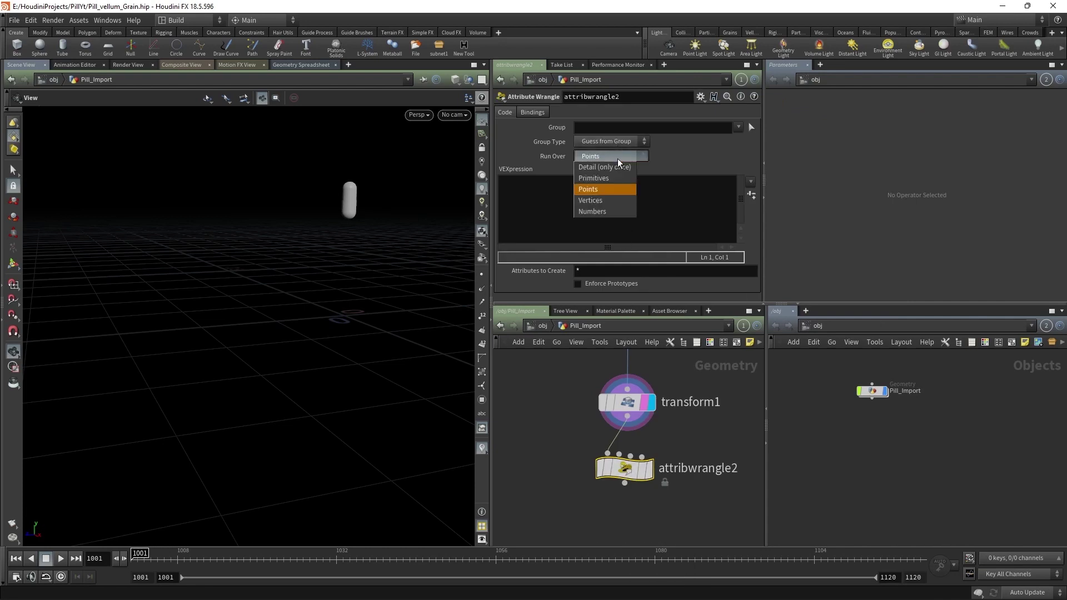
left_click(598, 187)
type("s@name ")
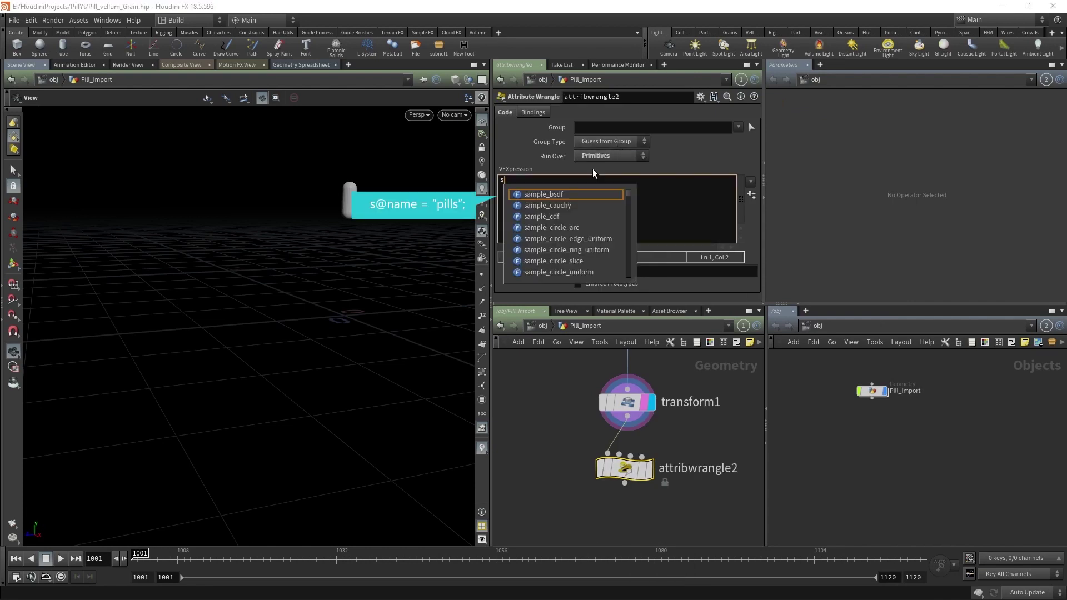
type("= \"pil")
type("po")
key("BackSpace")
type("ills\";")
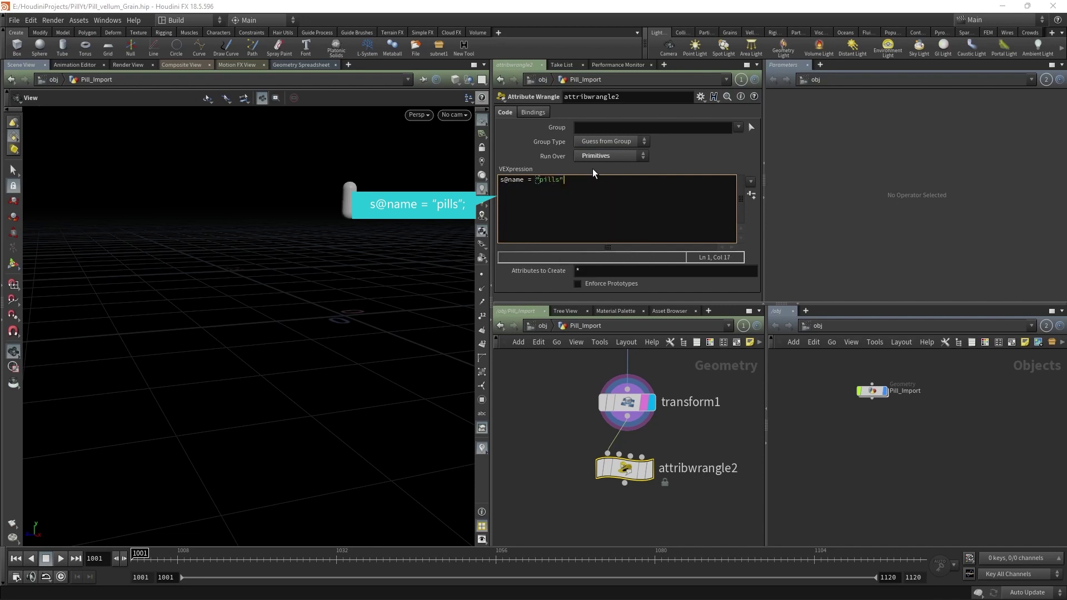
middle_click(634, 474)
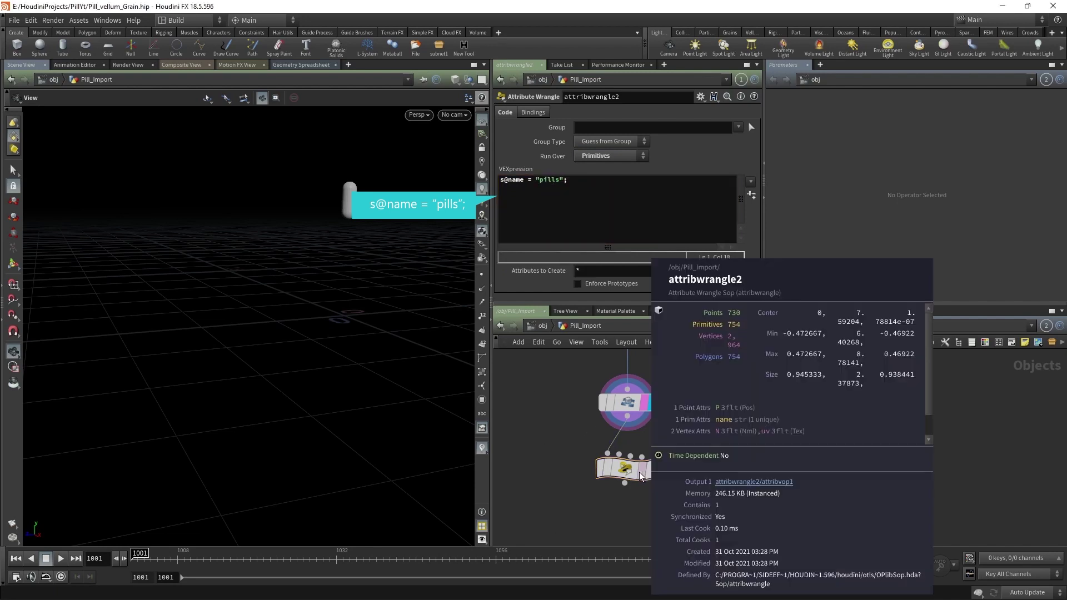
middle_click(634, 474)
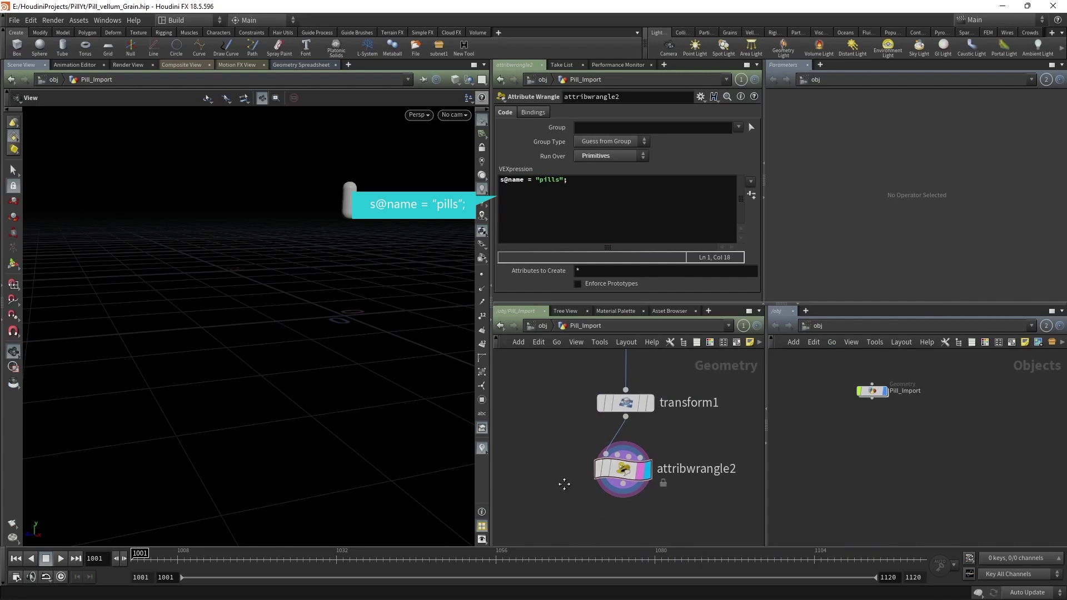
key("Tab")
Add a Pack node that packs by the name attribute and transfers name.
type("pack")
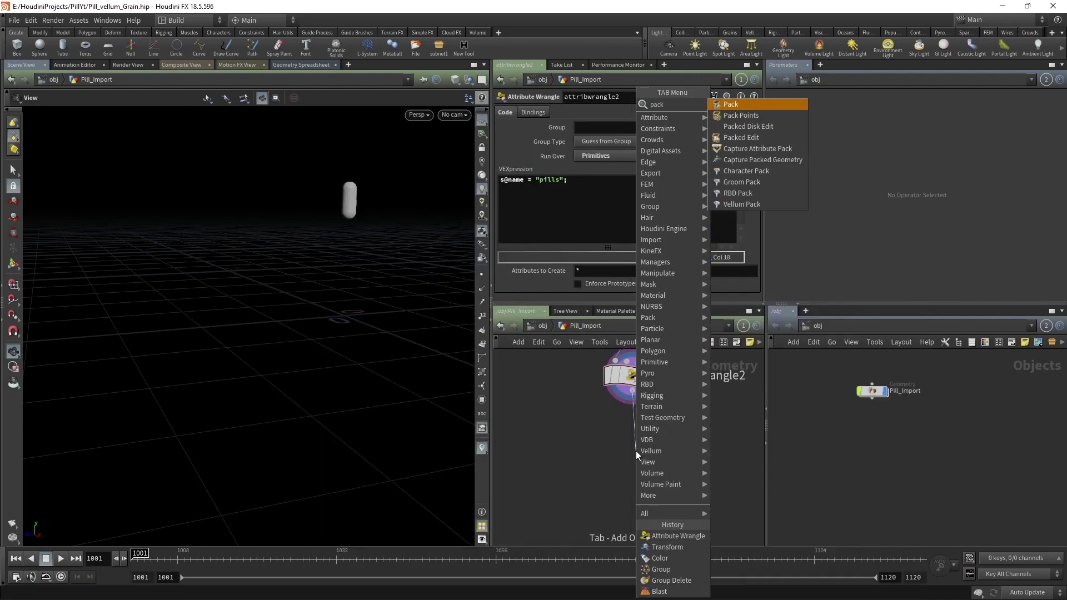
key("Return")
left_click(635, 452)
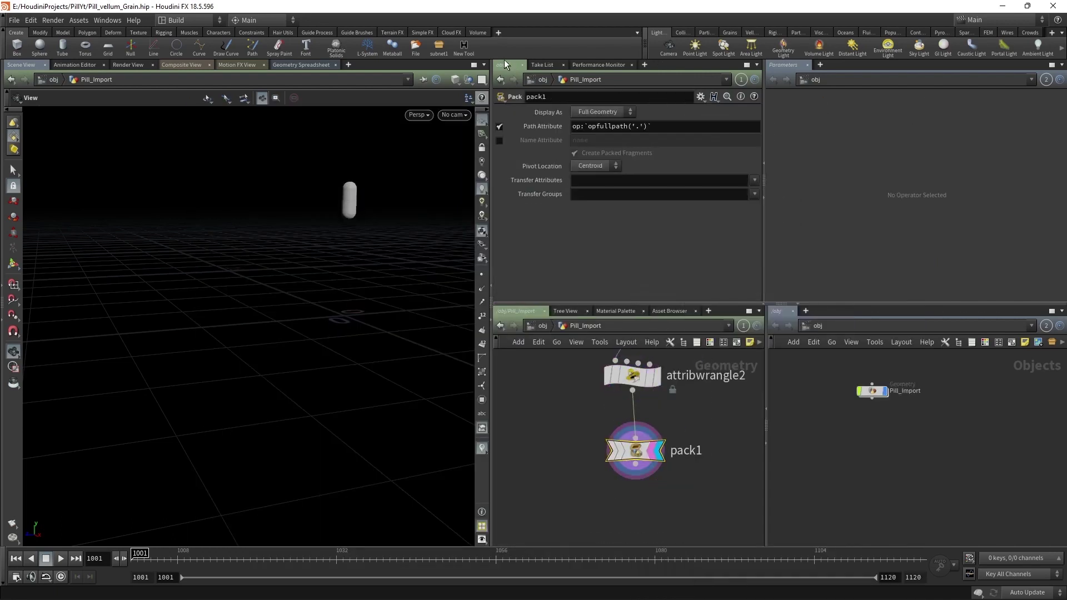
left_click(499, 143)
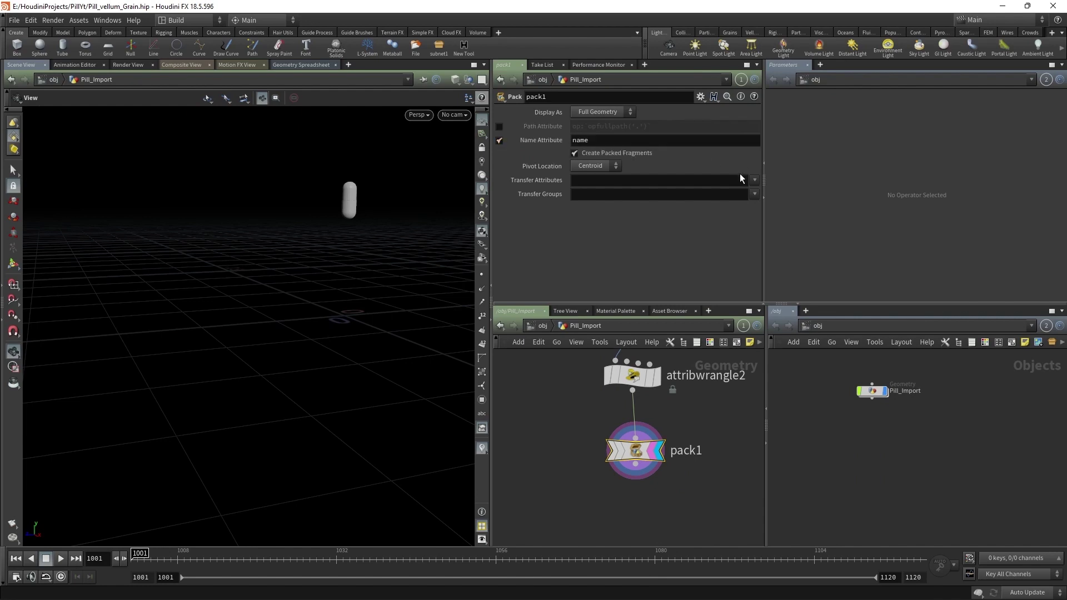
left_click(761, 204)
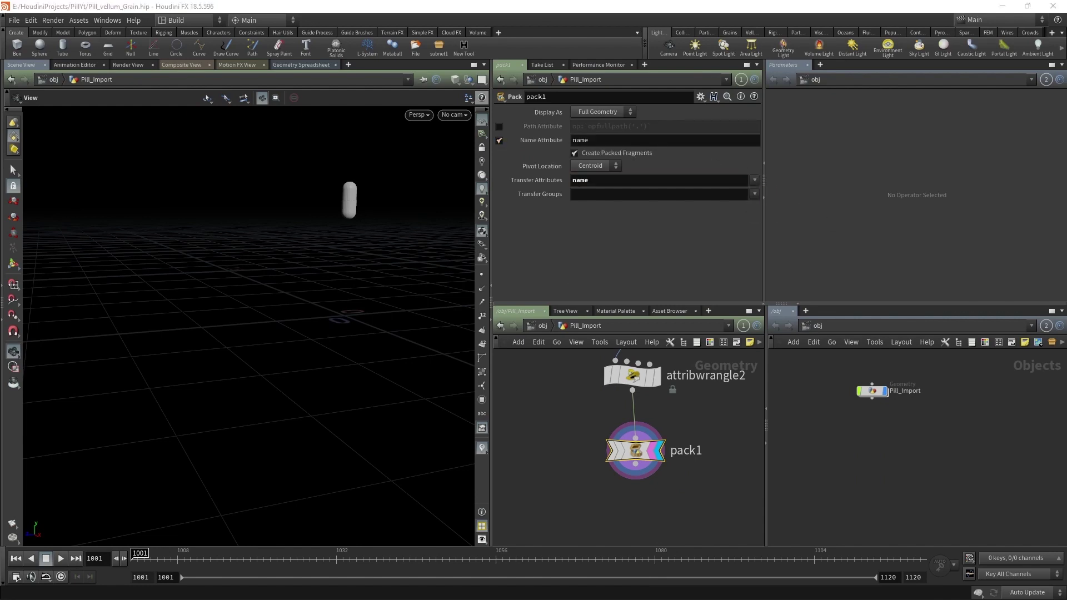
Add a displayed Copy and Transform making 10 copies offset 1.3 along X.
key("Tab")
type("copy")
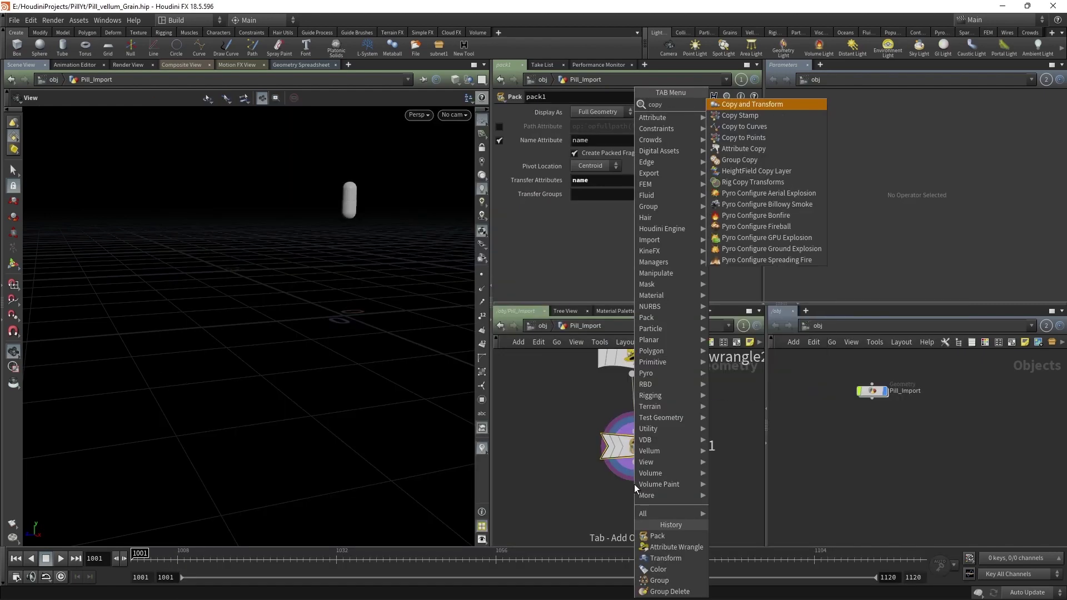
left_click(748, 104)
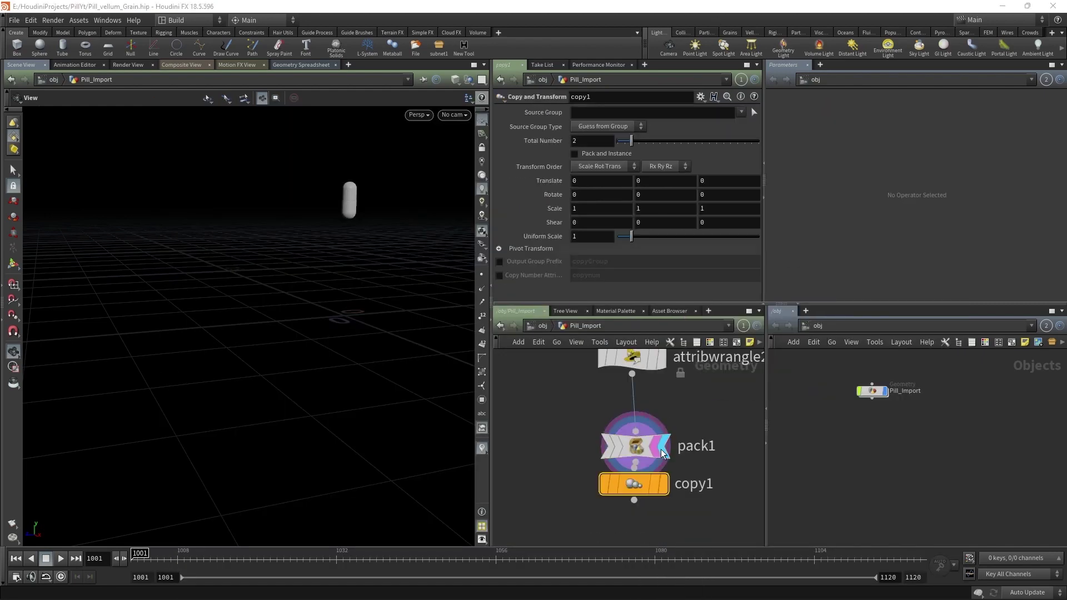
left_click(670, 453)
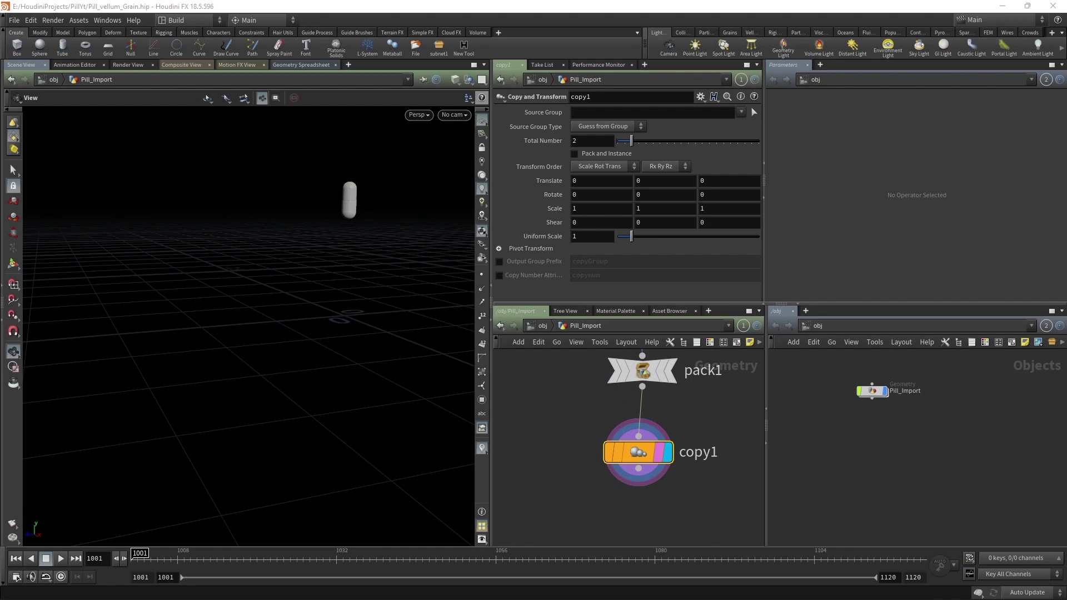
left_click_drag(632, 141, 688, 140)
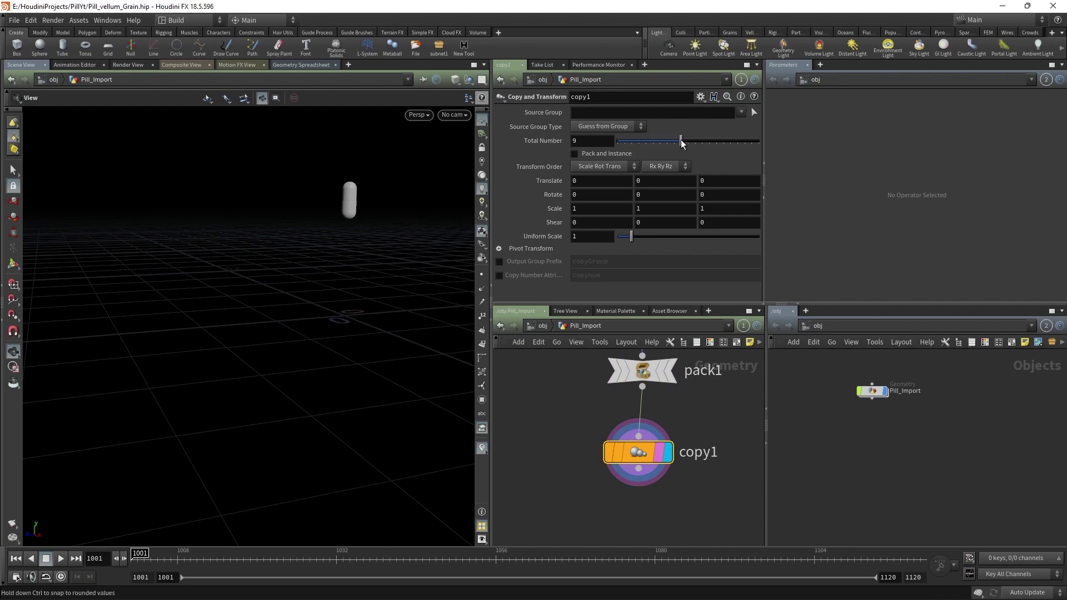
middle_click_drag(608, 183, 656, 178)
mouse_move(334, 238)
left_mouse_down()
mouse_move(424, 234)
mouse_move(242, 246)
mouse_move(295, 291)
mouse_move(310, 284)
mouse_move(274, 276)
mouse_move(303, 306)
mouse_move(362, 298)
left_mouse_up()
scroll(604, 386, "down", 2)
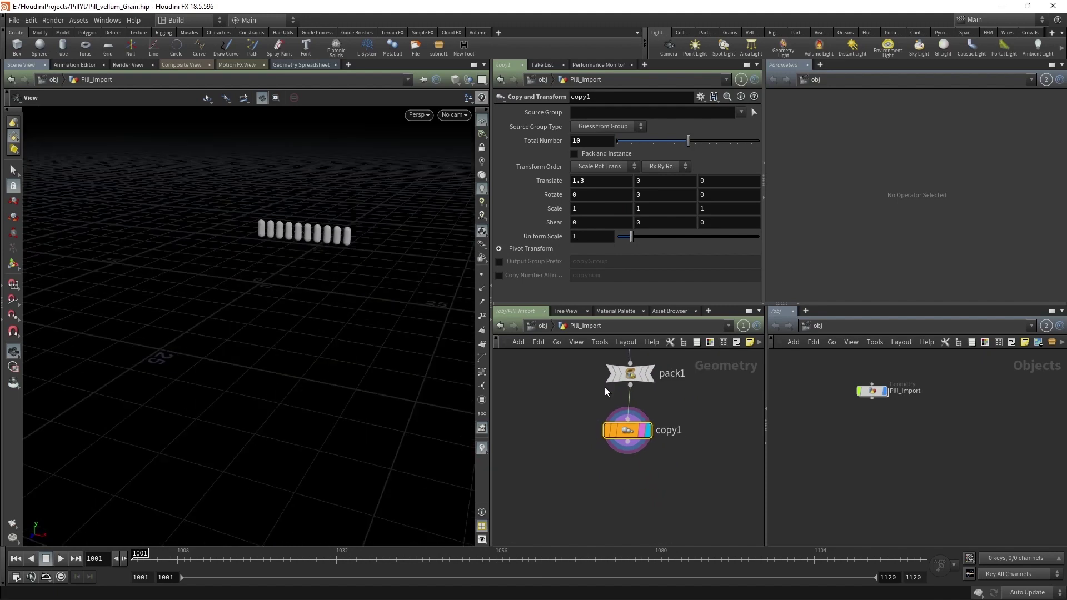
Add a displayed Connectivity node below copy1 and inspect its attributes.
left_click(643, 380)
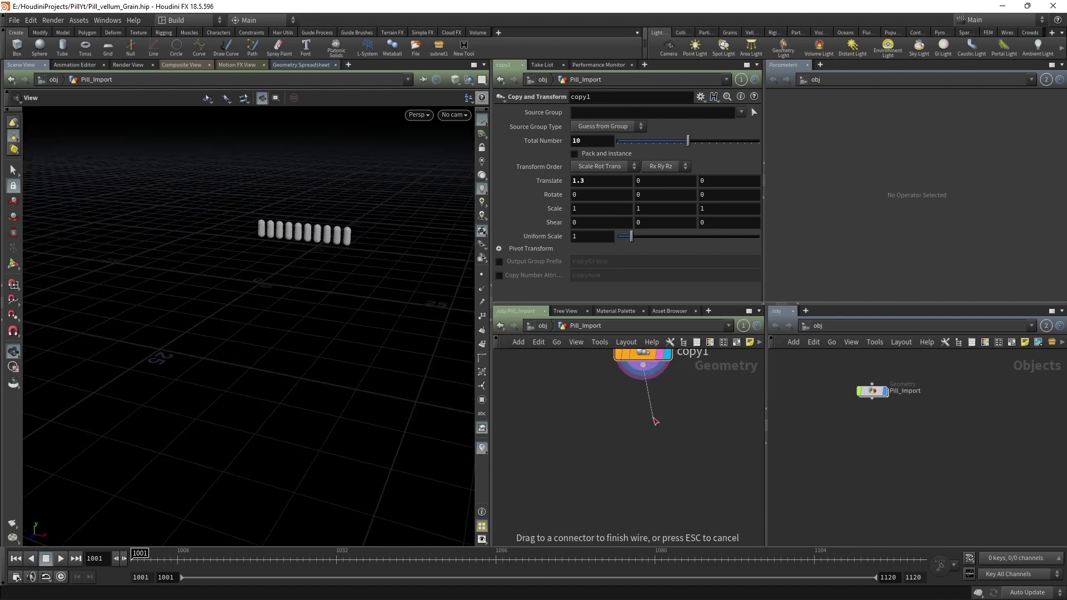
key("Tab")
type("conn")
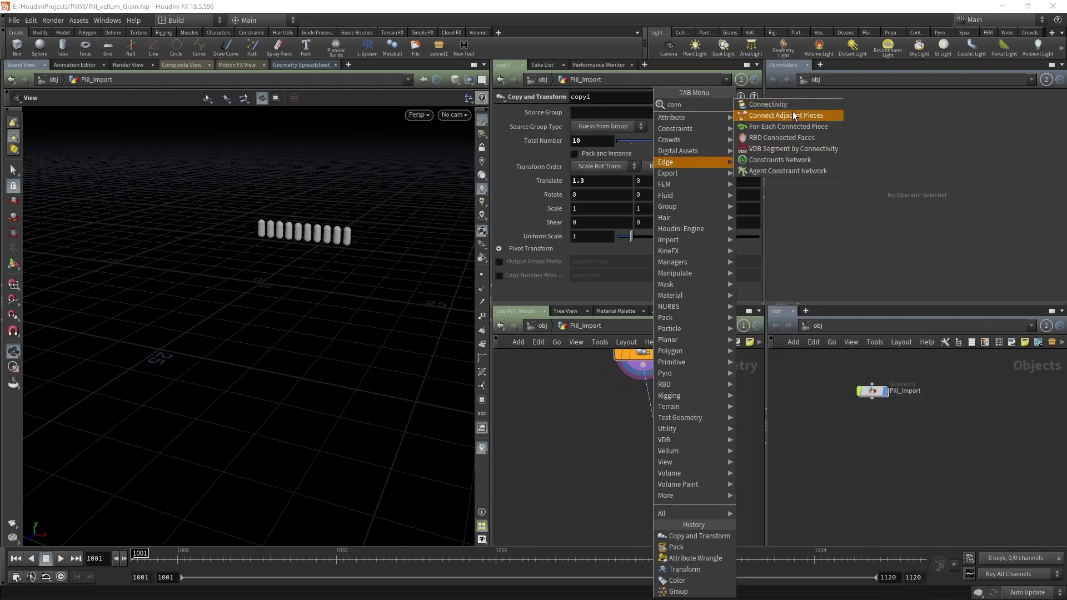
left_click(792, 111)
left_click(673, 425)
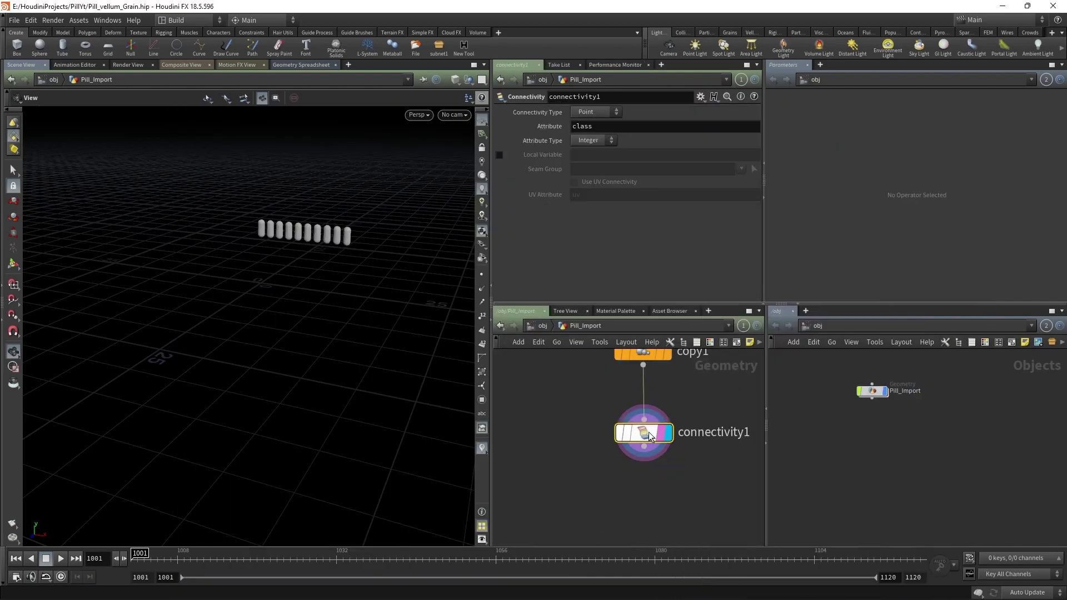
middle_click(644, 433)
middle_click_drag(651, 503, 667, 450)
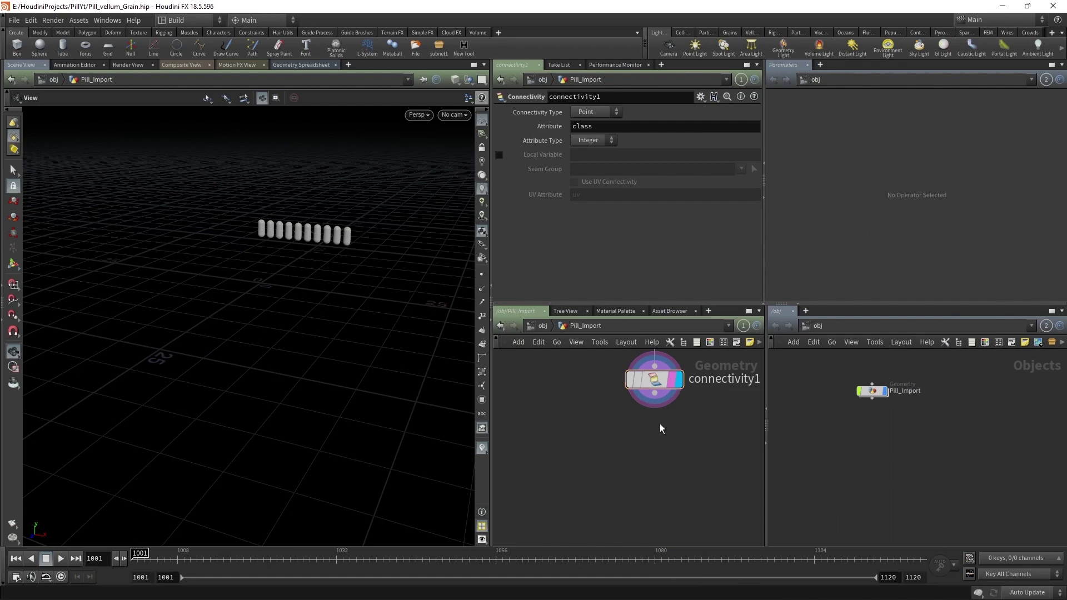
scroll(660, 429, "down", 4)
Duplicate the naming wrangle below connectivity1 with code s@name = "pills" + itoa(i@class);.
left_click(636, 374)
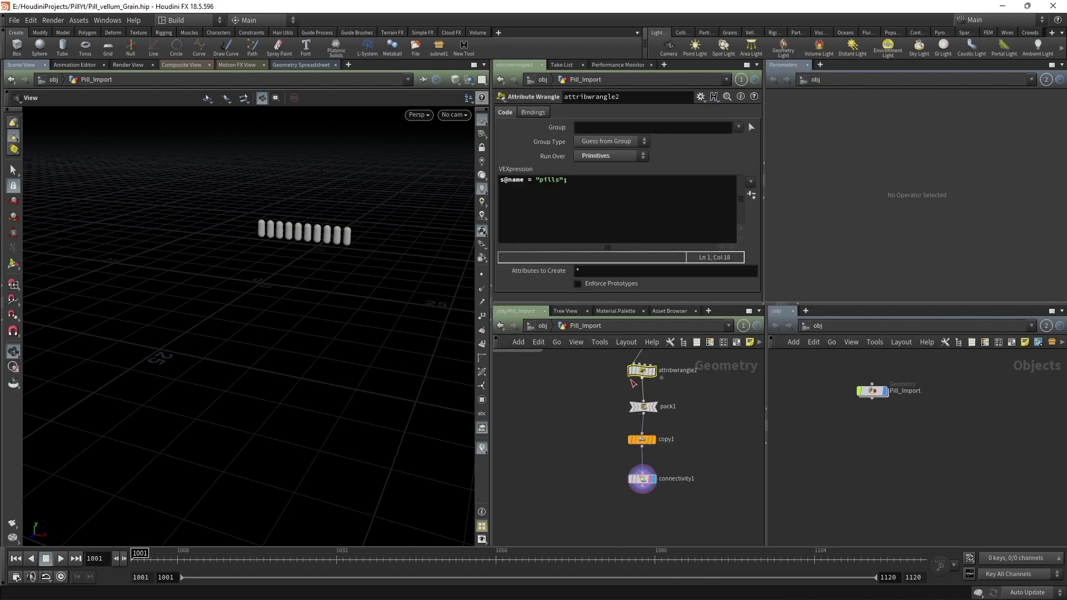
left_click_drag(642, 370, 695, 489, "alt")
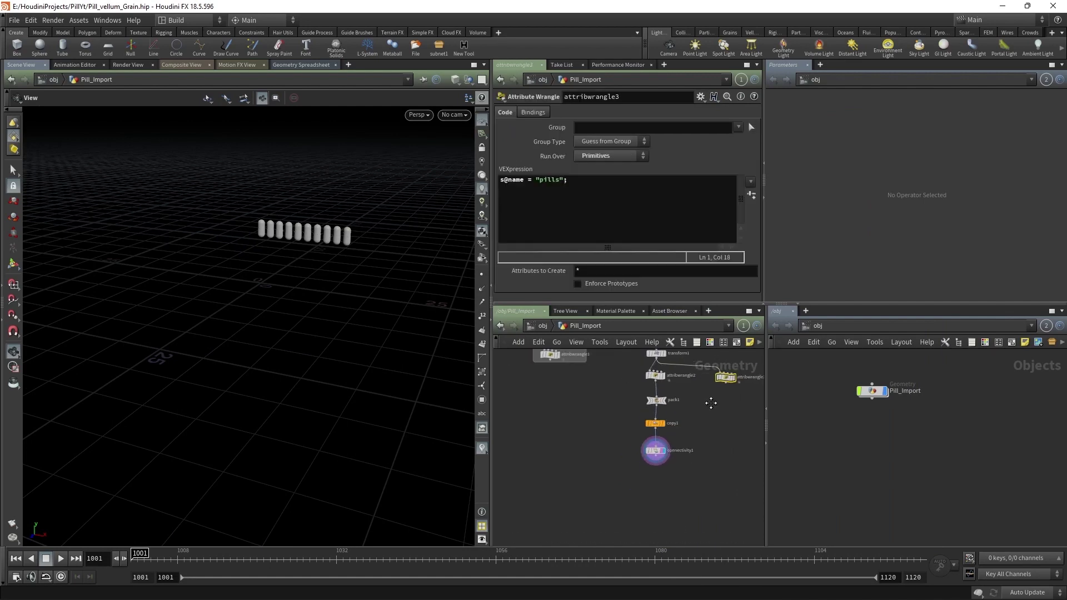
left_click_drag(694, 489, 656, 468)
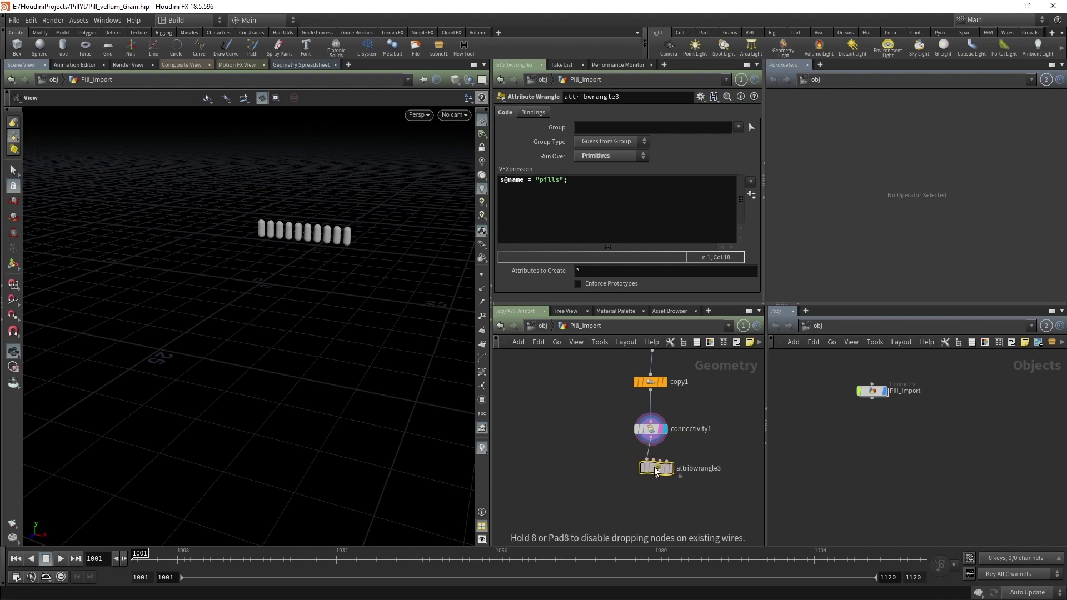
left_click(565, 206)
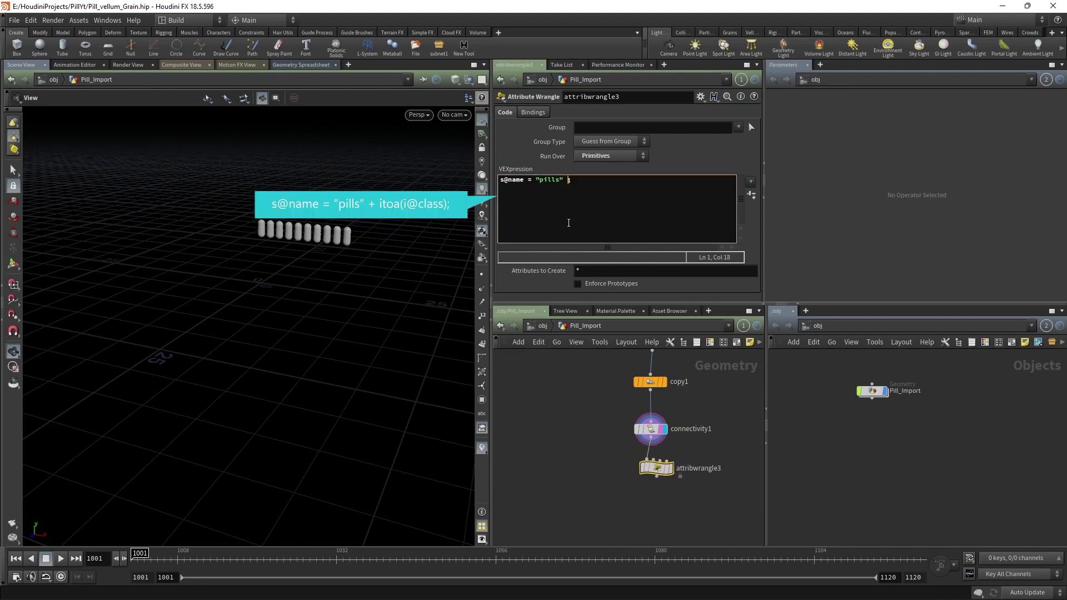
type("+ i@")
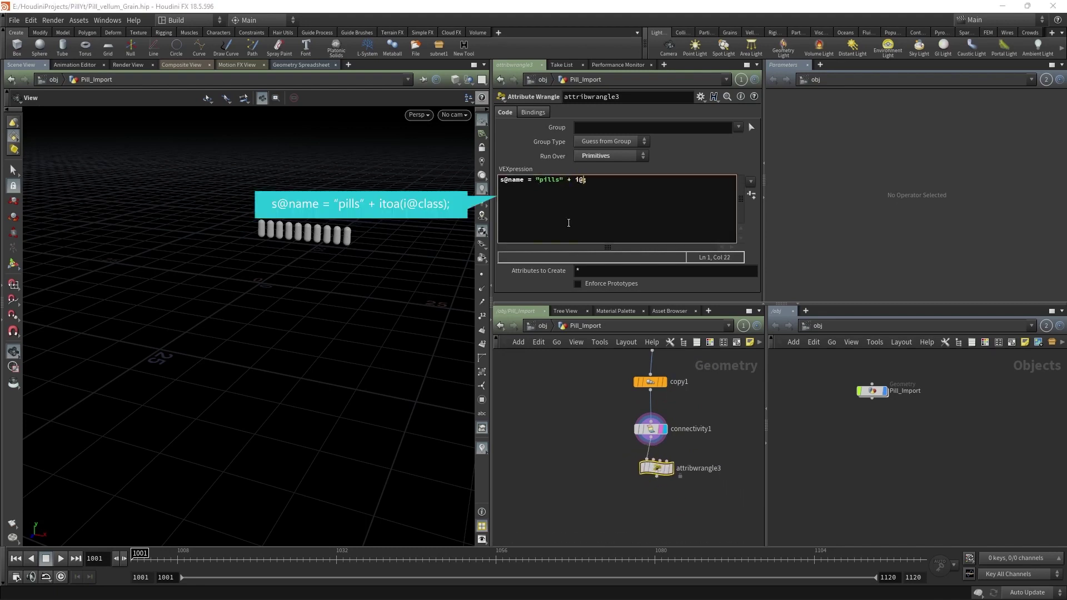
type("oa(i@")
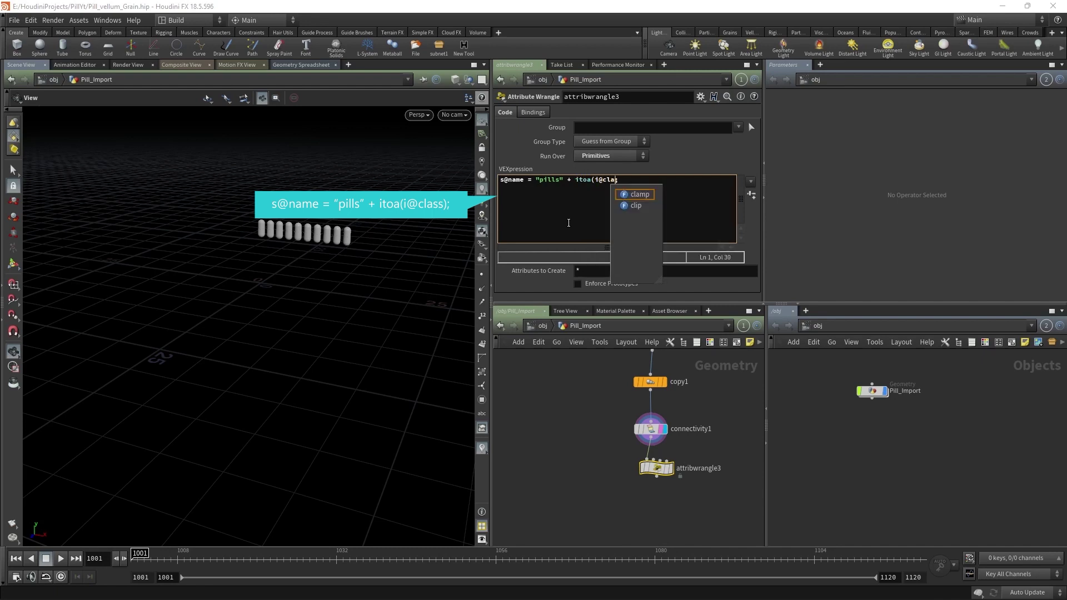
type(");")
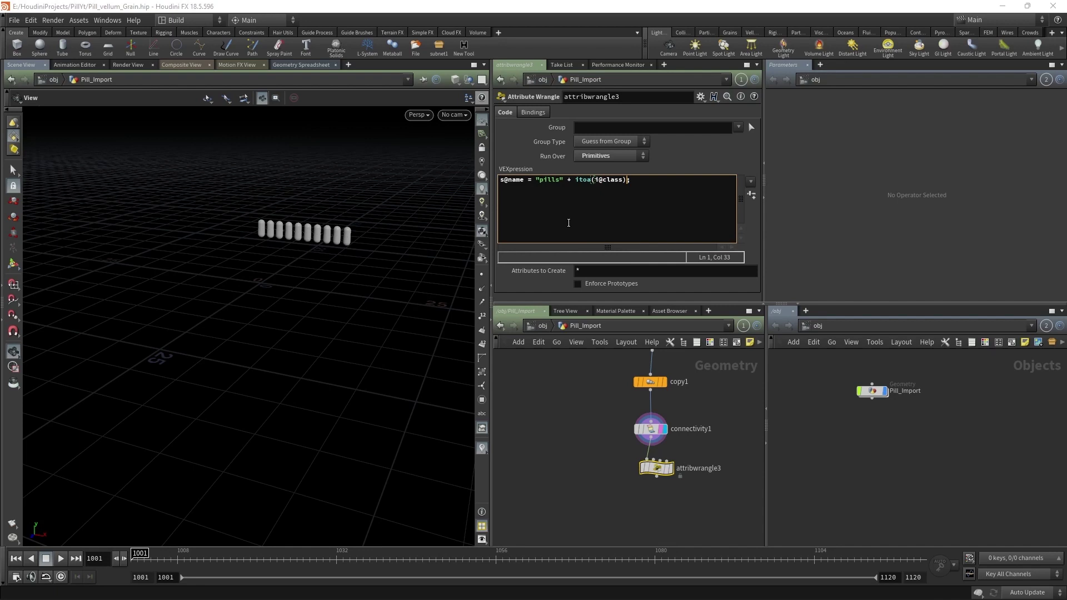
left_click_drag(590, 414, 682, 482)
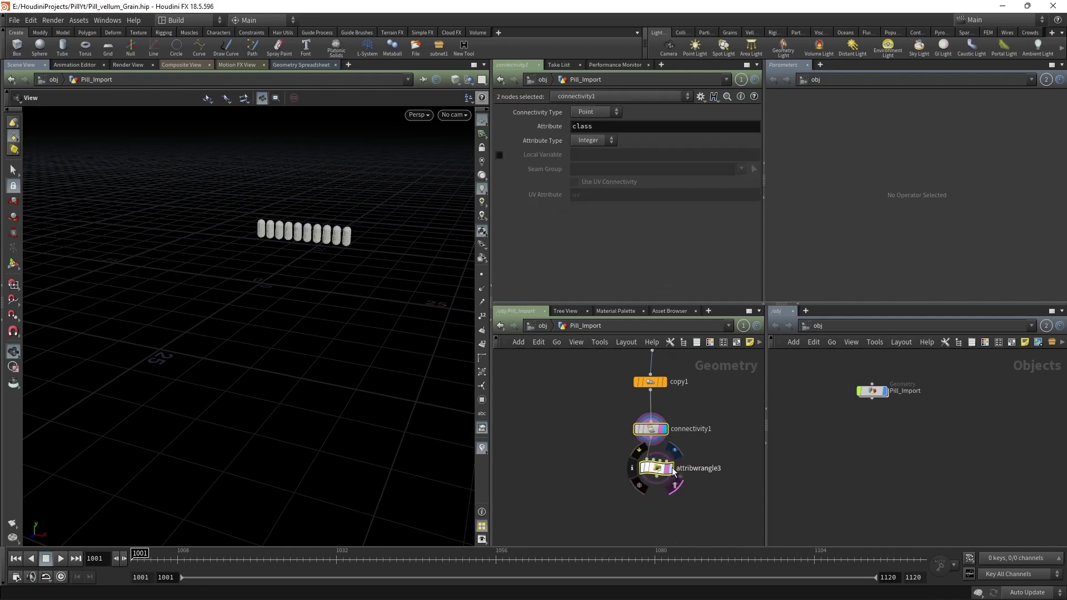
left_click(670, 469)
middle_click(670, 470)
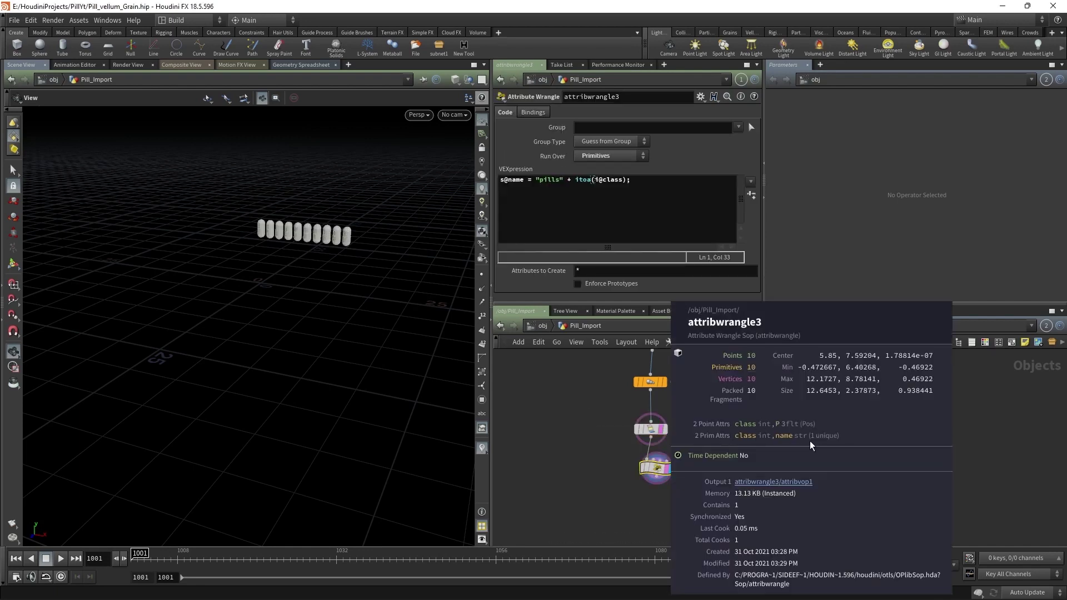
Set connectivity type to Primitive and confirm each pill gets a unique name.
left_click(651, 429)
left_click(594, 113)
left_click(587, 134)
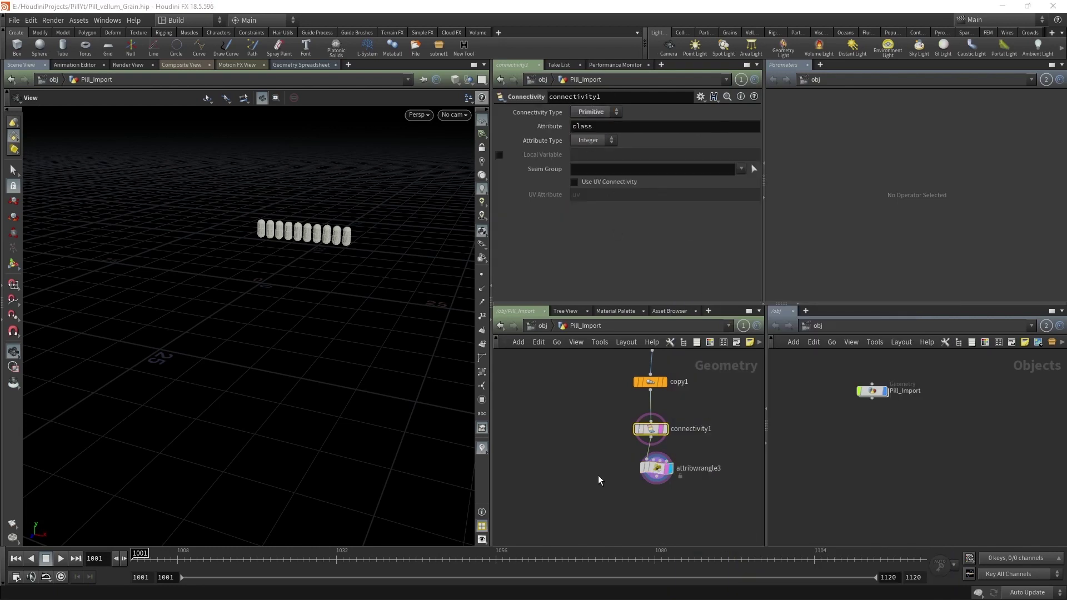
left_click(656, 470)
middle_click(656, 471)
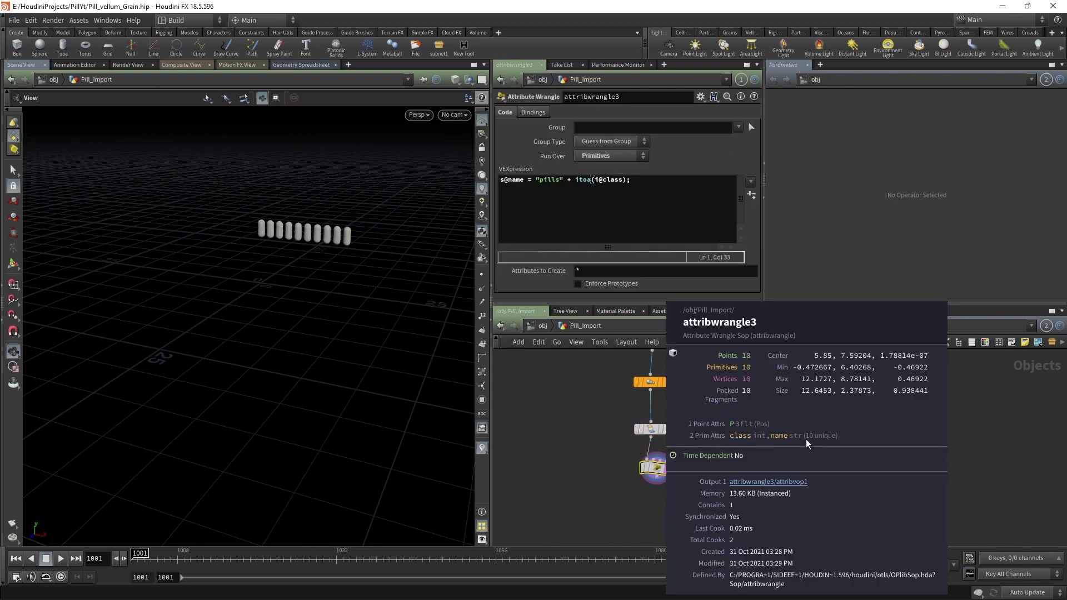
left_click_drag(284, 352, 324, 200)
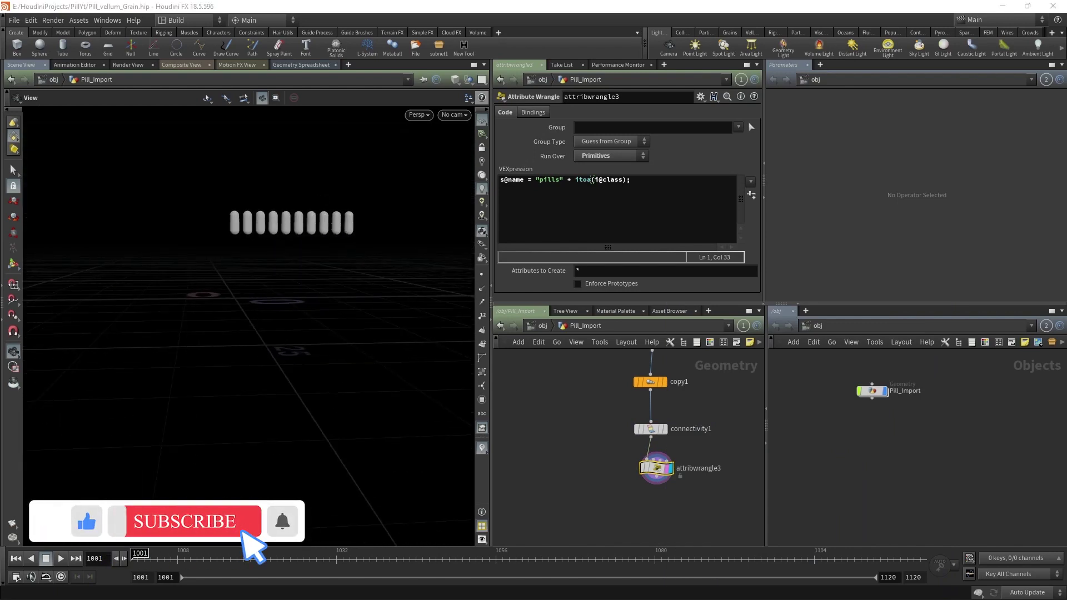
scroll(663, 499, "up", 2)
left_click(653, 482)
key("Tab")
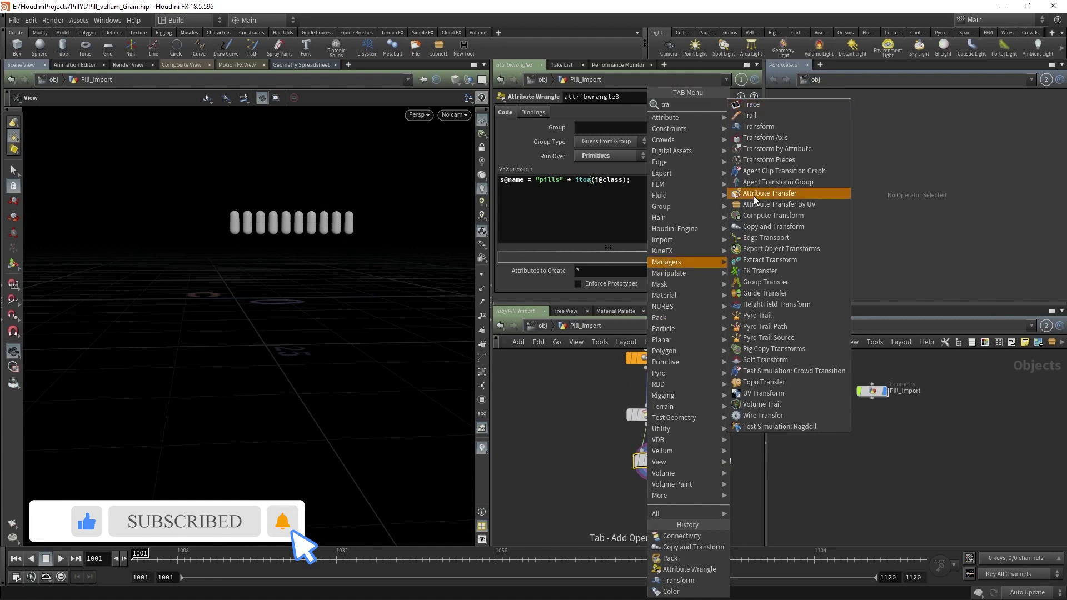
key("Escape")
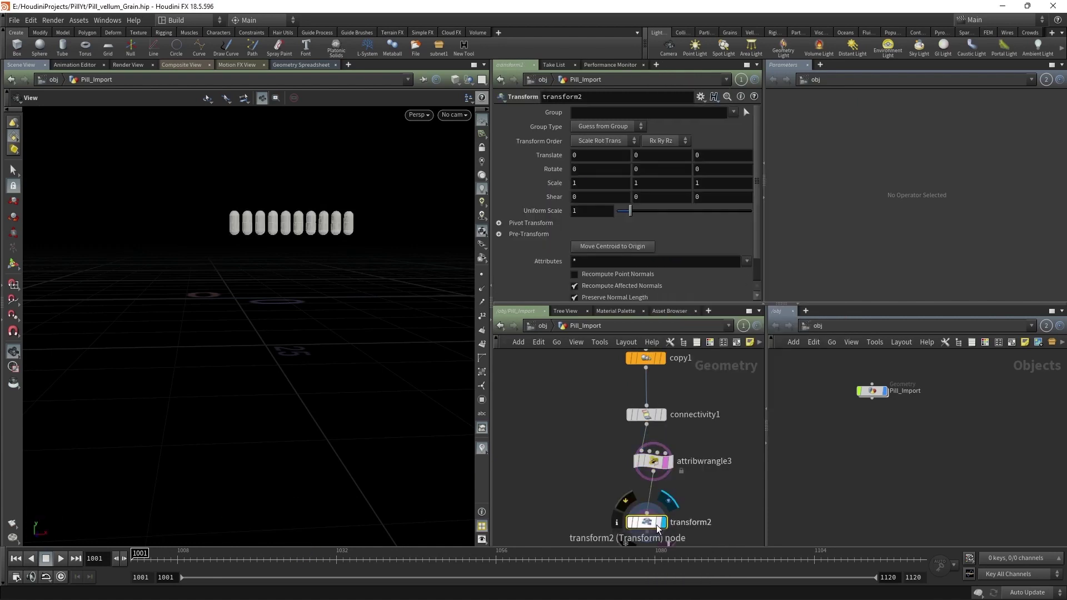
Drag the pill row left with the handle tool to an X translation of -5.
left_click(12, 263)
left_click_drag(396, 289, 263, 296)
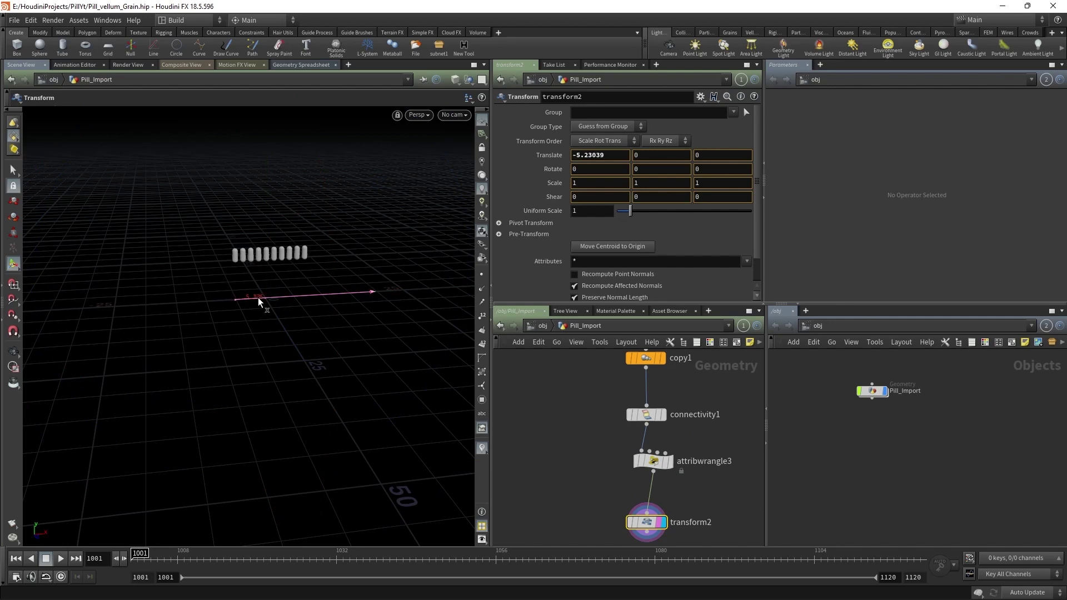
left_click_drag(264, 297, 248, 296)
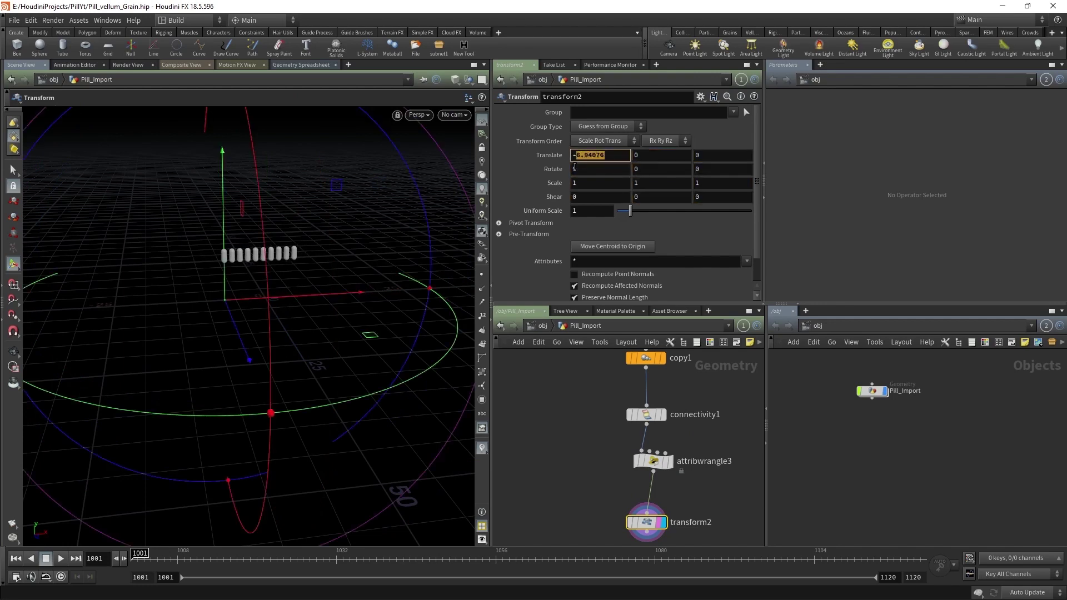
key("Return")
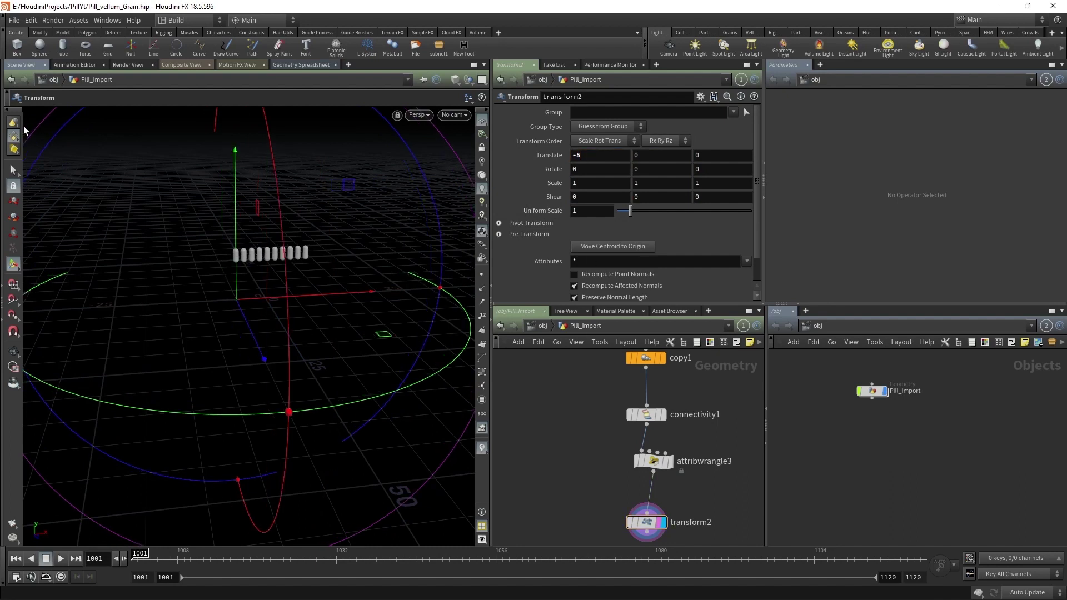
key("Escape")
left_click_drag(244, 261, 264, 257)
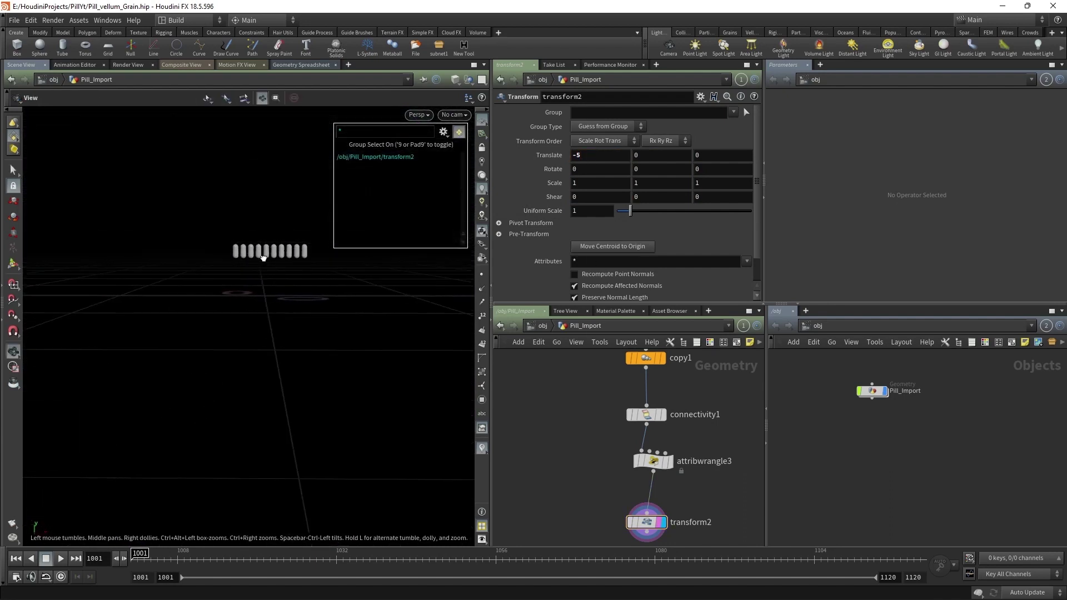
scroll(310, 209, "up", 3)
scroll(316, 257, "up", 2)
key("s")
scroll(628, 479, "down", 3)
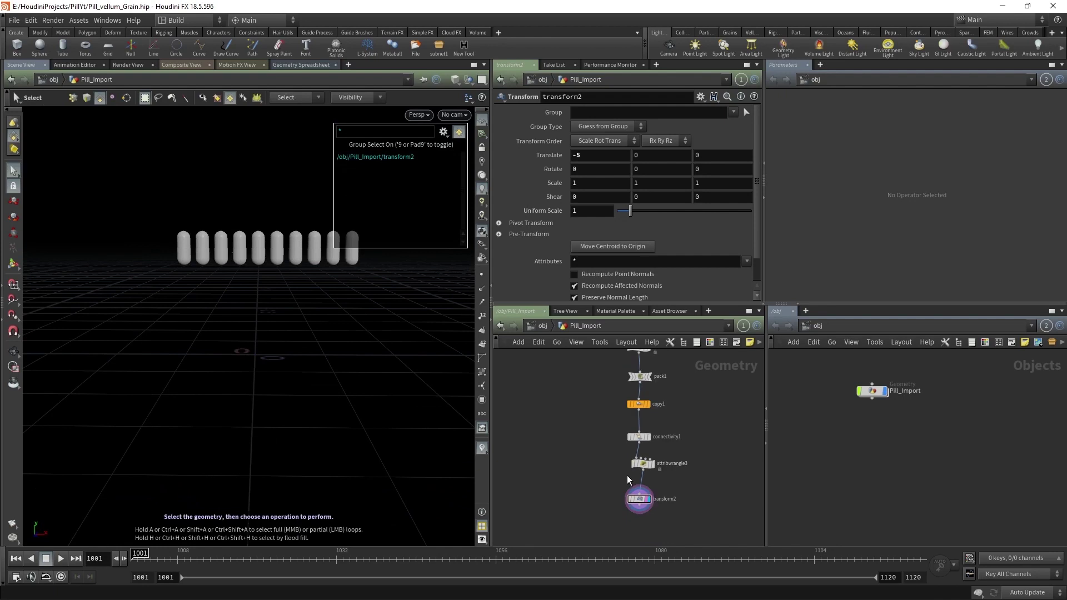
scroll(628, 479, "up", 3)
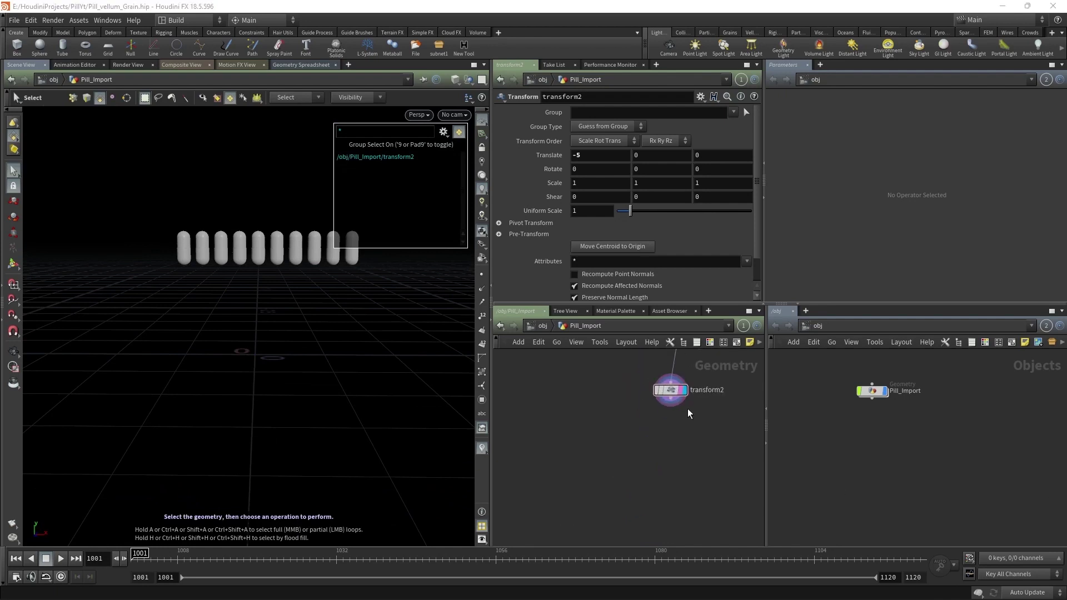
Add an Attribute Promote that promotes name from Primitive to Point.
key("Tab")
type("attrib")
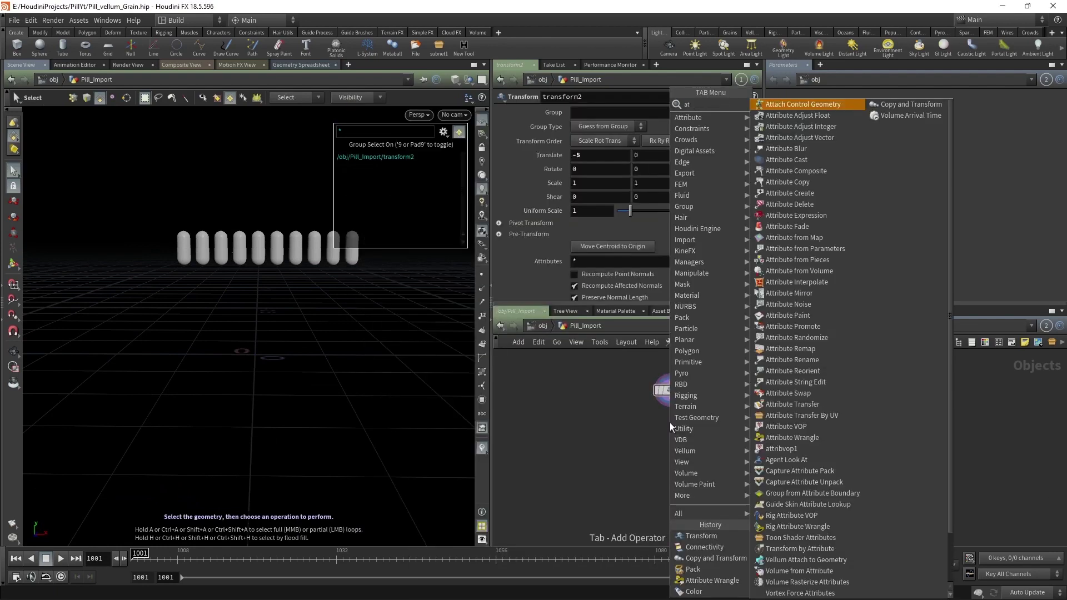
type("pro")
left_click(812, 105)
left_click(684, 422)
scroll(674, 402, "up", 3)
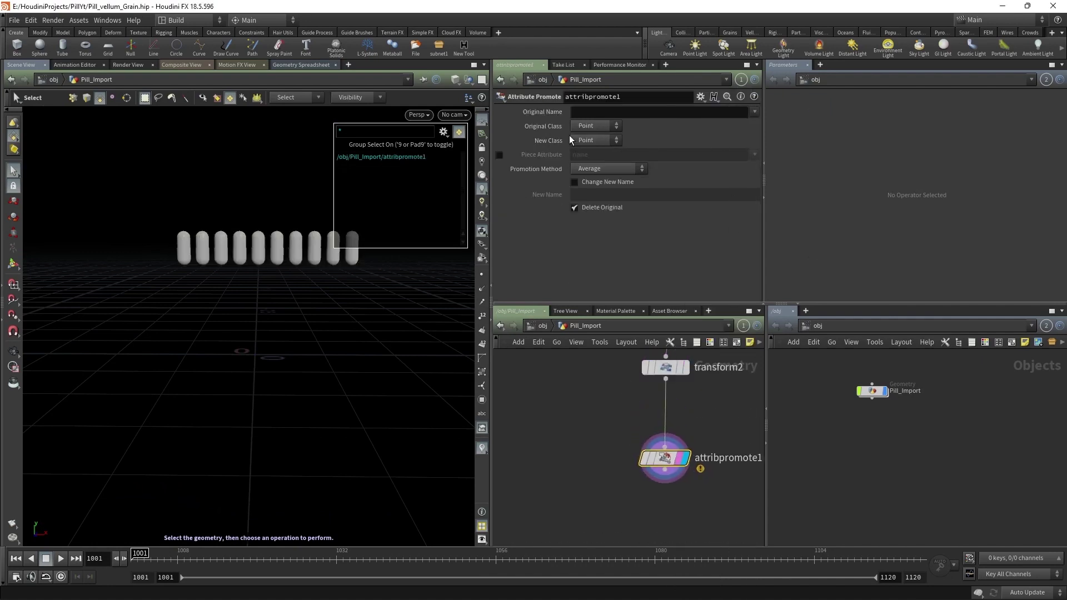
left_click(594, 126)
left_click(754, 112)
left_click(761, 136)
middle_click_drag(591, 441, 646, 331)
Add a displayed Attribute Randomize node targeting the w attribute.
key("Tab")
type("attribrand")
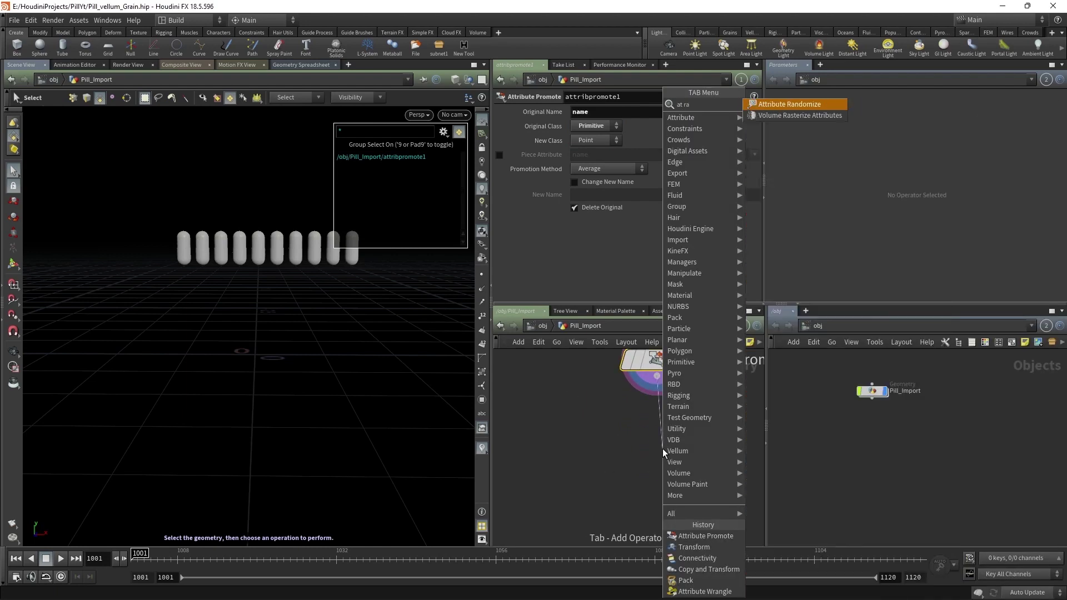
key("Return")
scroll(672, 479, "down", 2)
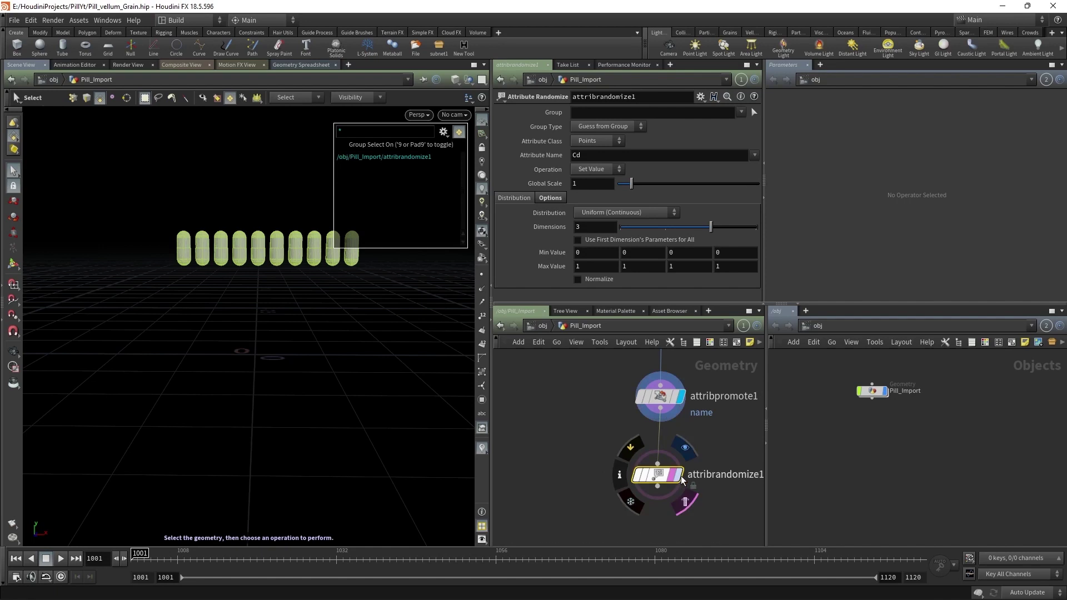
left_click(674, 477)
left_click(530, 155)
type("w")
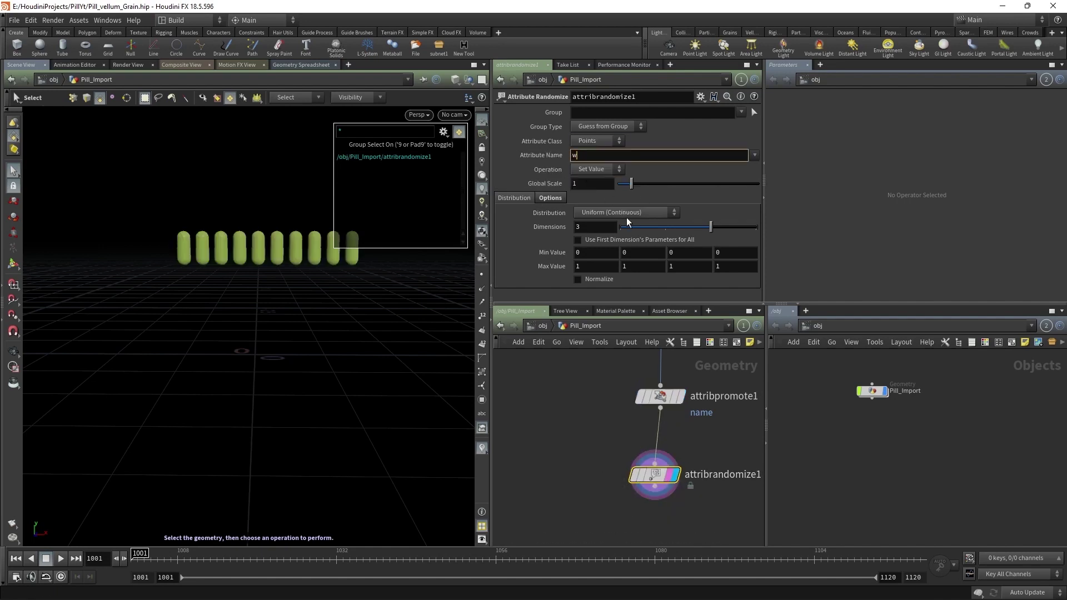
Keep a uniform continuous distribution and set w's Min Value components to -1.
left_click(624, 216)
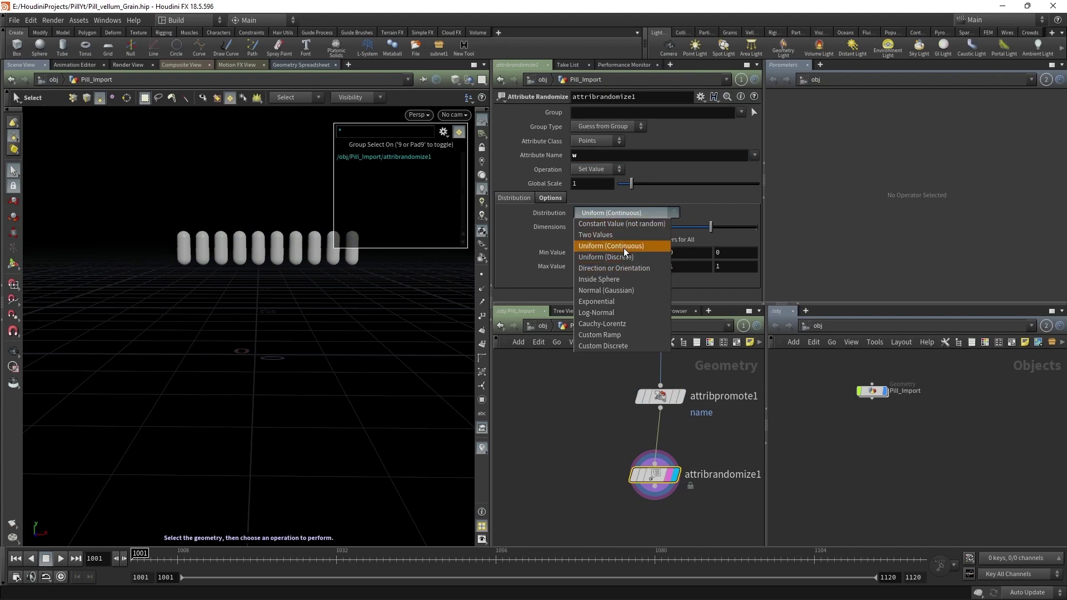
left_click(623, 246)
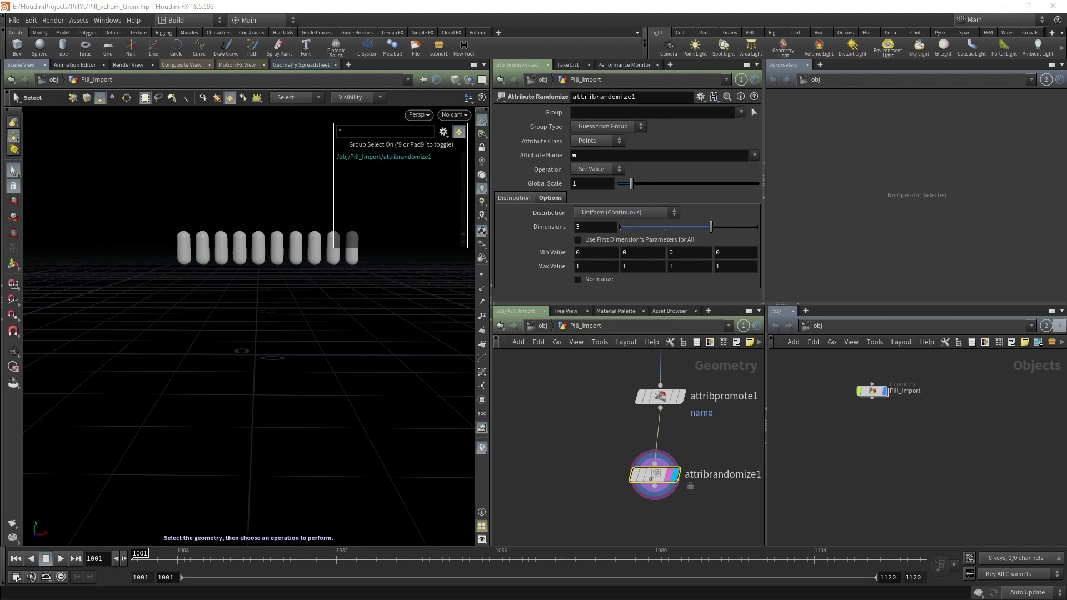
type("1")
key("Tab")
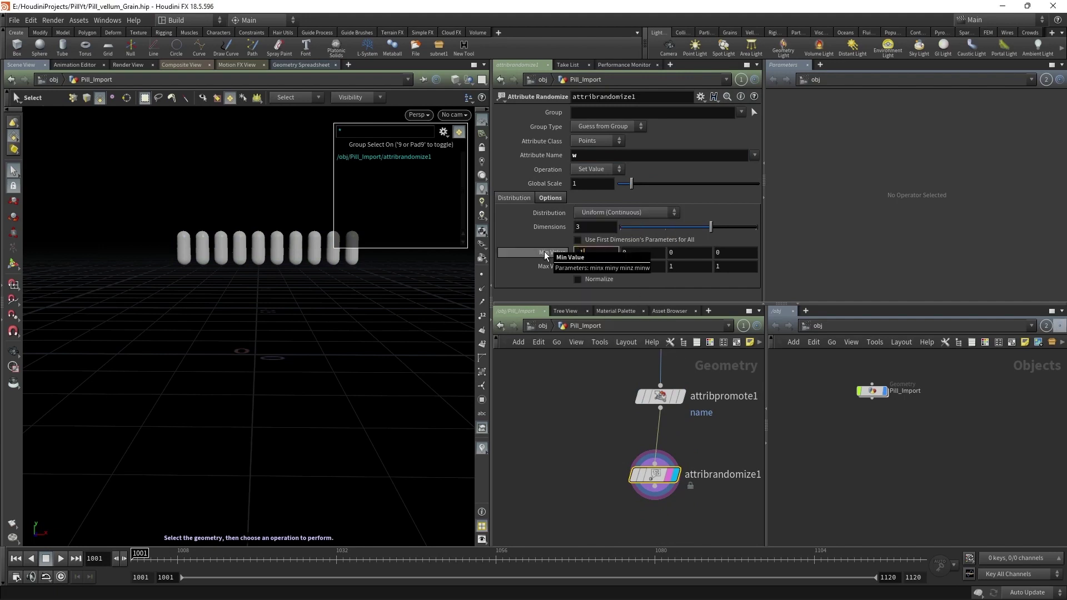
type("-1")
key("Tab")
type("-1")
scroll(595, 433, "down", 3)
Duplicate the randomizer as a displayed attribrandomize2 randomizing v between -3 and 3.
left_click_drag(615, 407, 615, 445, "alt")
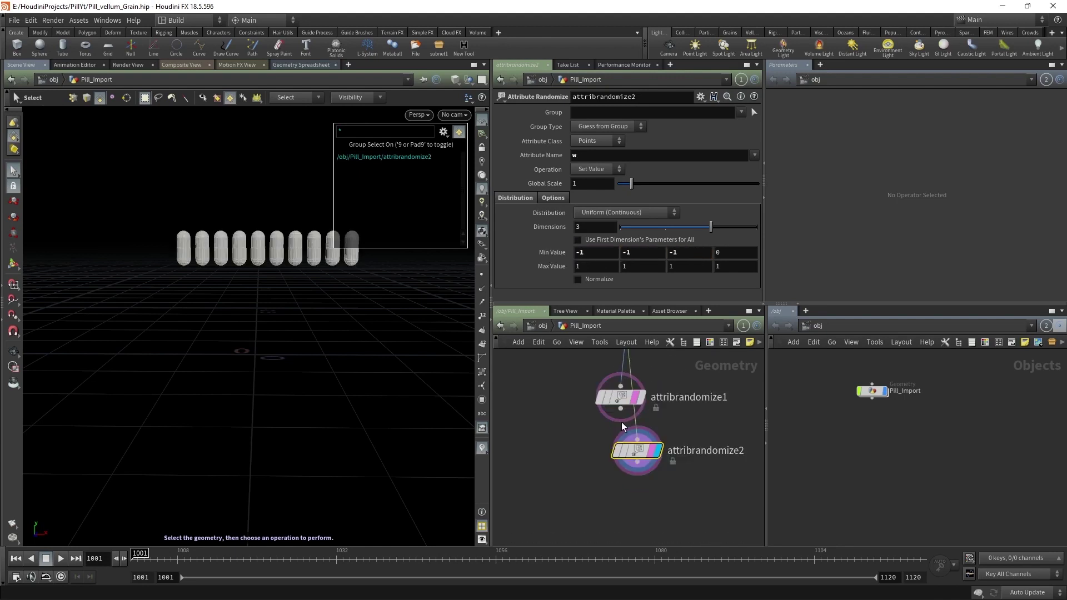
scroll(624, 479, "up", 2)
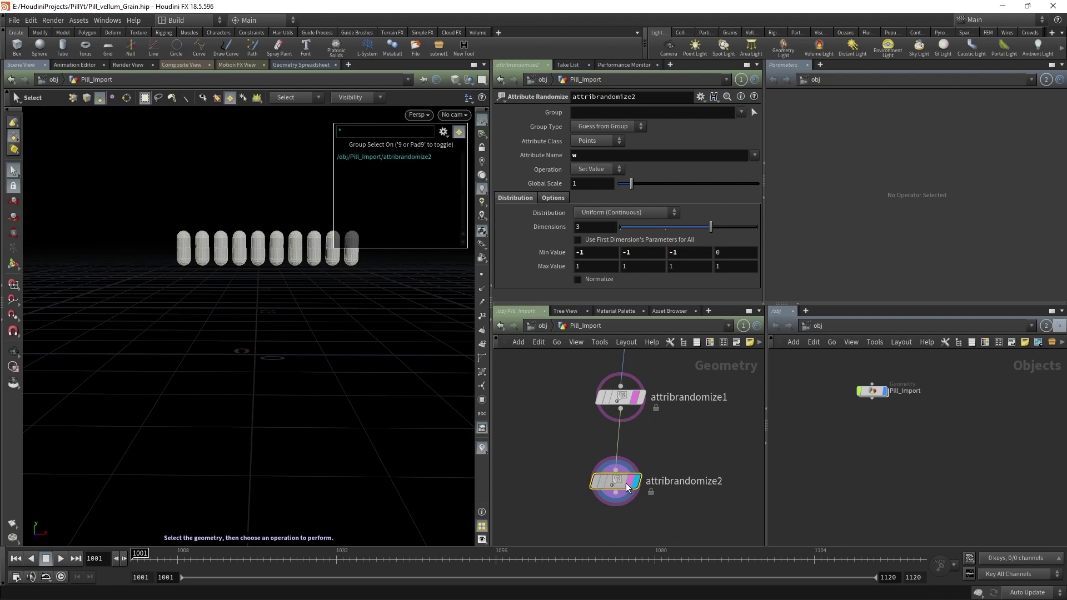
left_click(625, 483)
type("v")
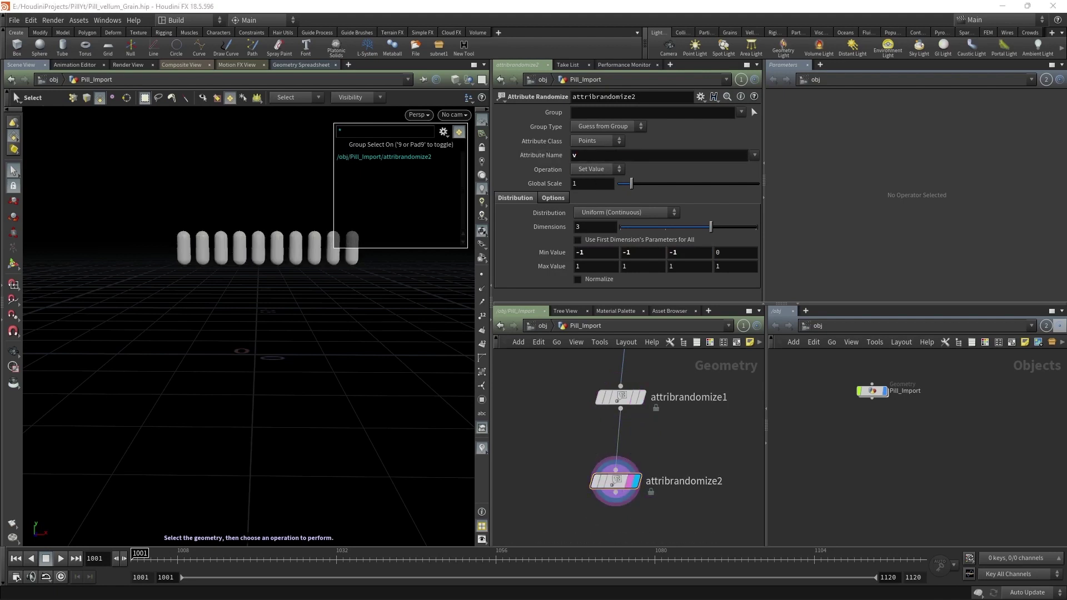
type("3")
key("Tab")
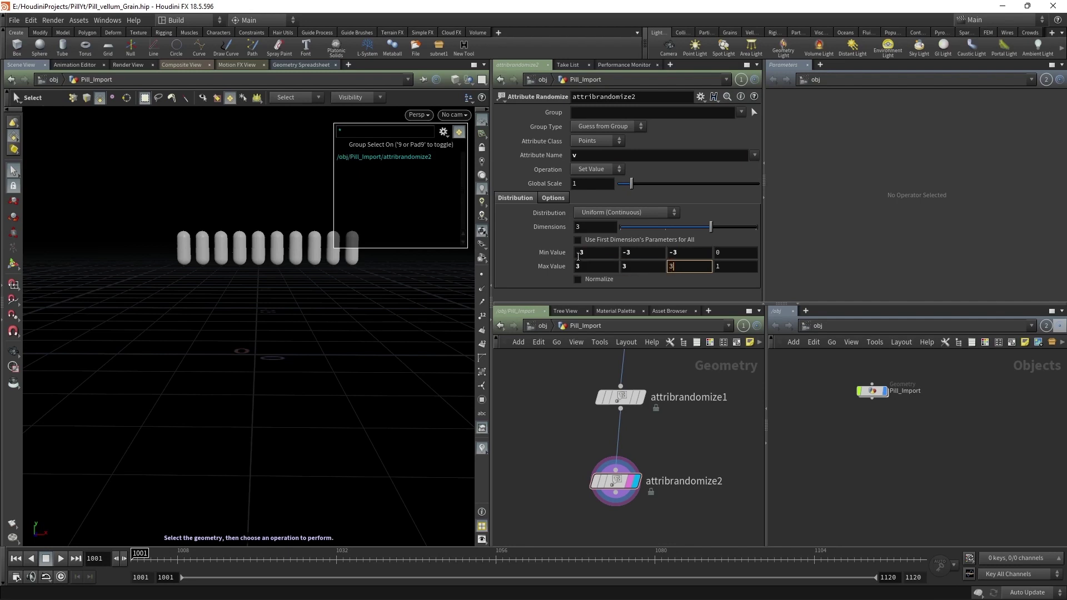
left_click_drag(616, 481, 625, 410)
left_click(625, 424)
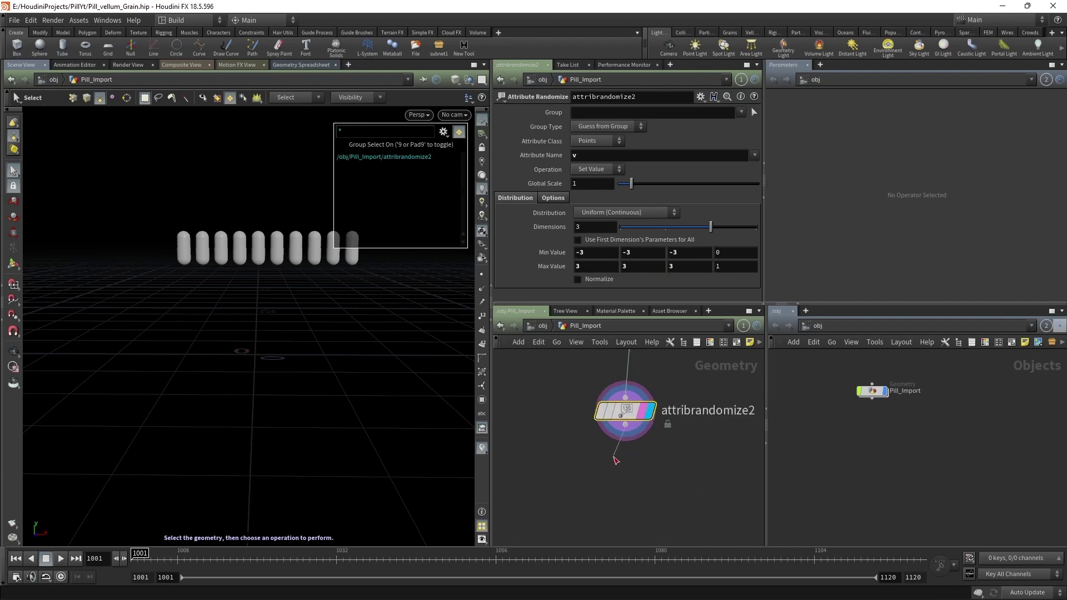
Add a DOP Network below attribrandomize2 and dive inside it.
key("Tab")
type("dop ne")
key("Return")
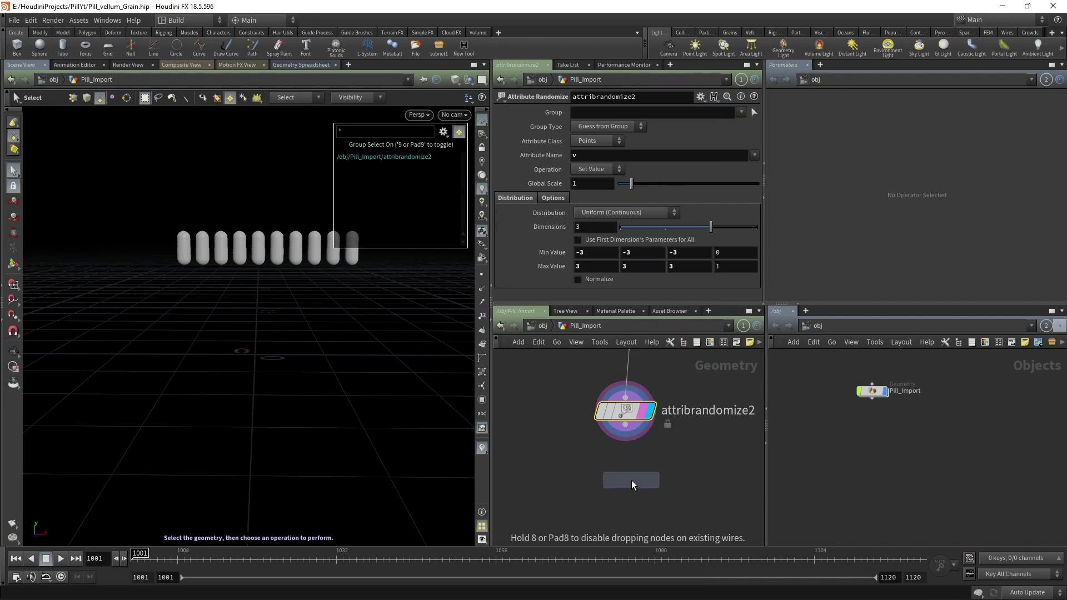
left_click(632, 481)
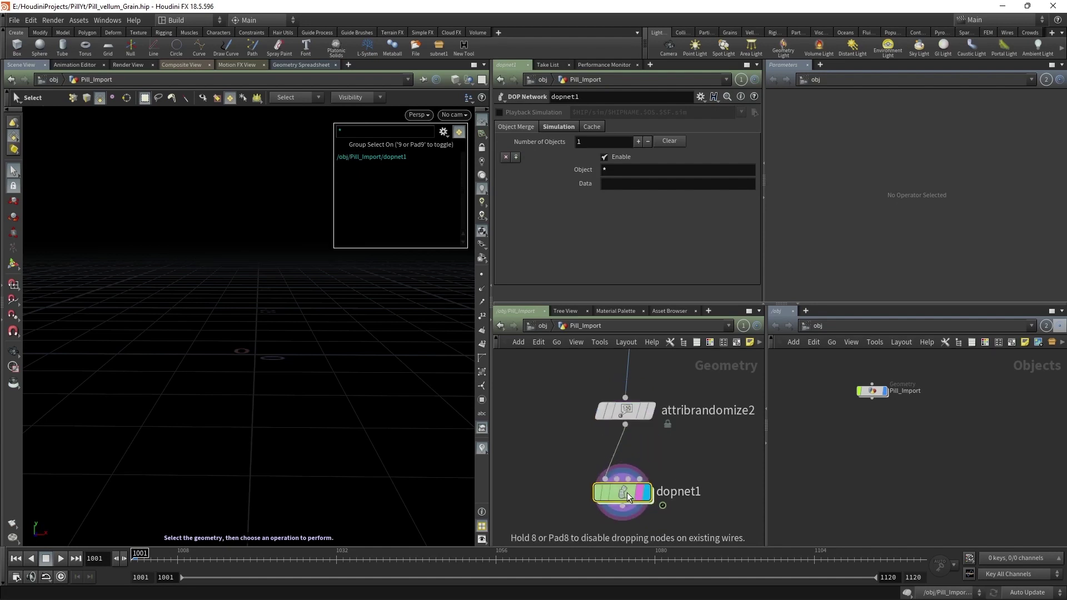
double_click(627, 493)
scroll(641, 491, "down", 5)
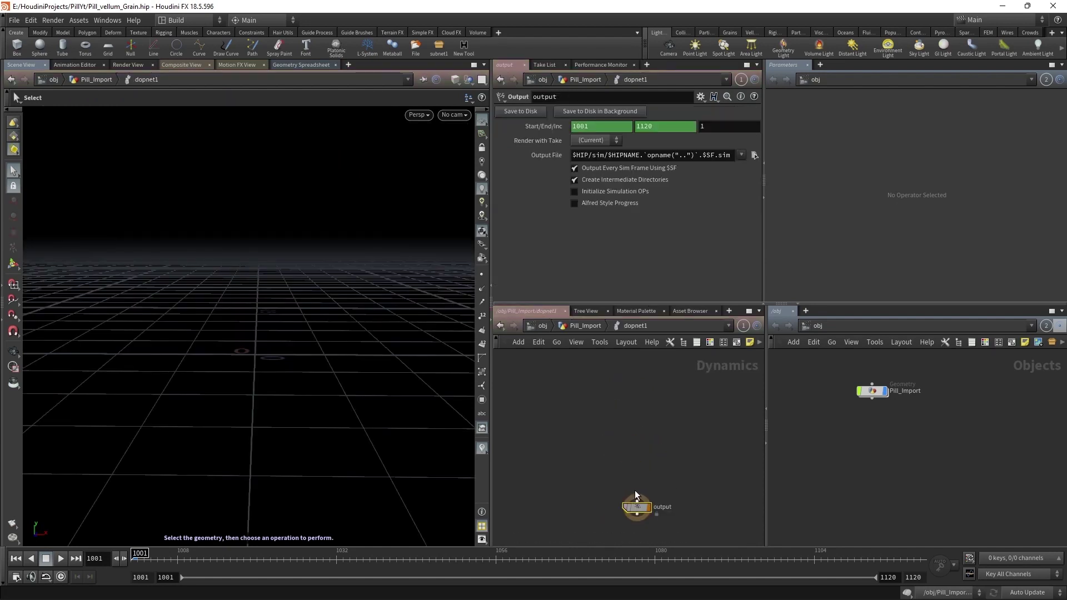
Add a Gravity Force above the output and a Merge above it.
key("Tab")
type("grav")
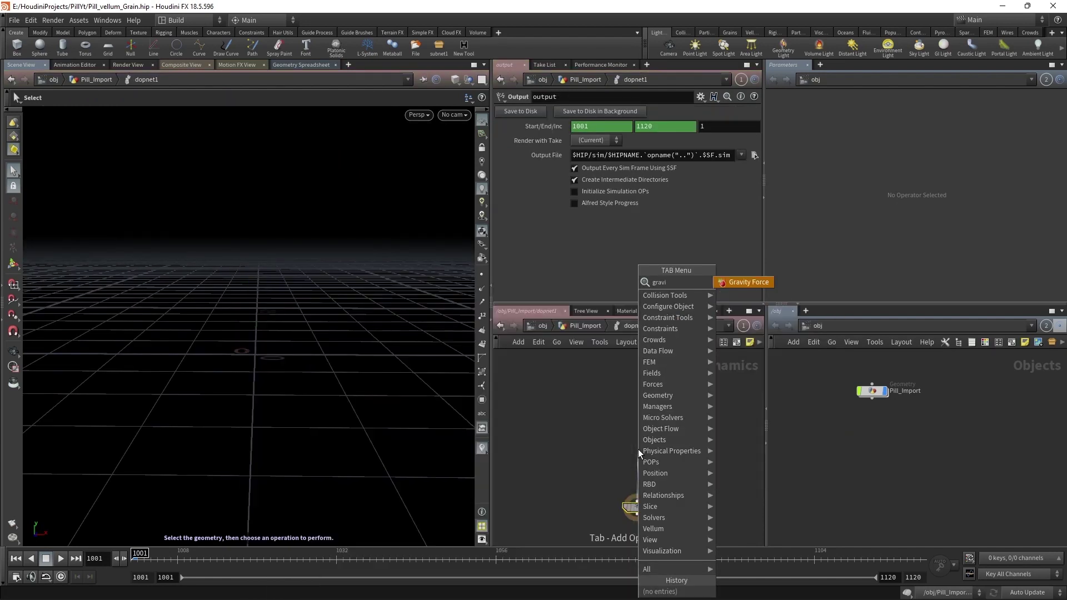
key("Return")
left_click(638, 449)
key("Tab")
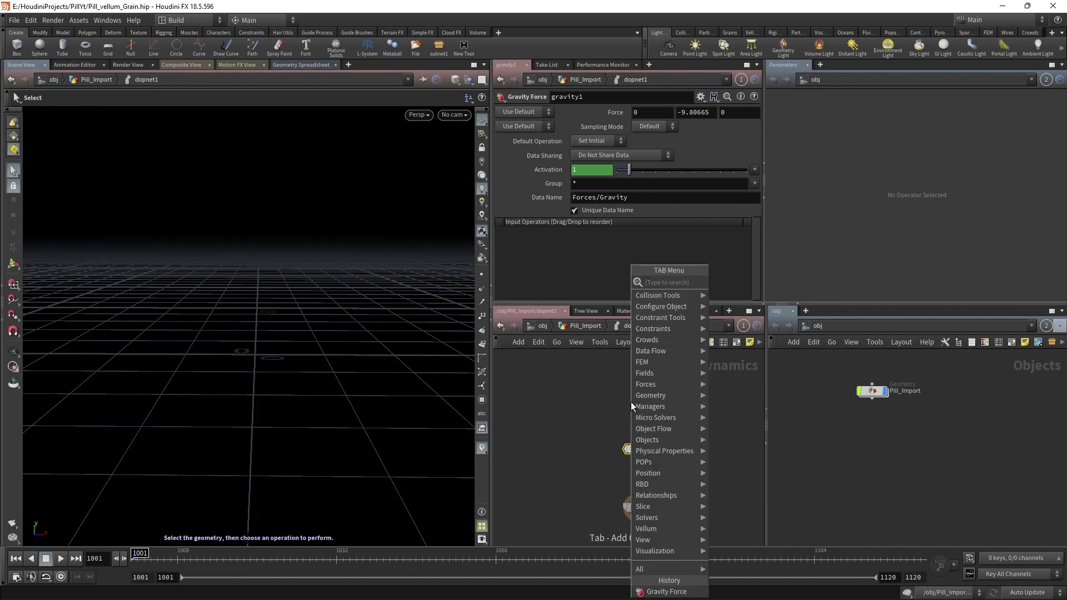
type("merge")
key("Return")
left_click(632, 404)
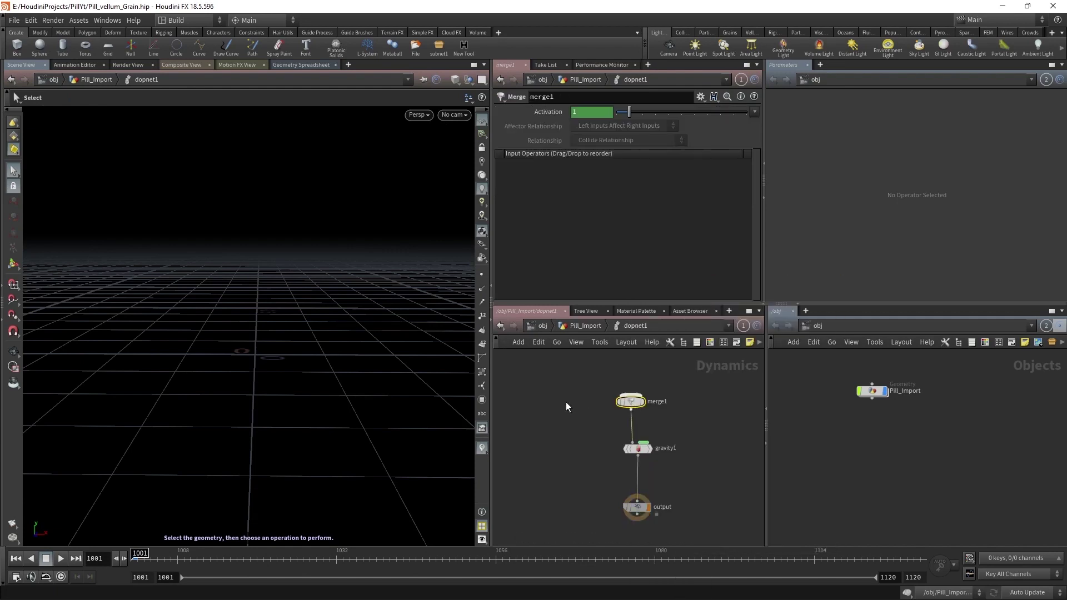
middle_click_drag(567, 406, 597, 454)
Add a Ground Plane beside merge1 and wire it into the merge.
key("Tab")
type("groun")
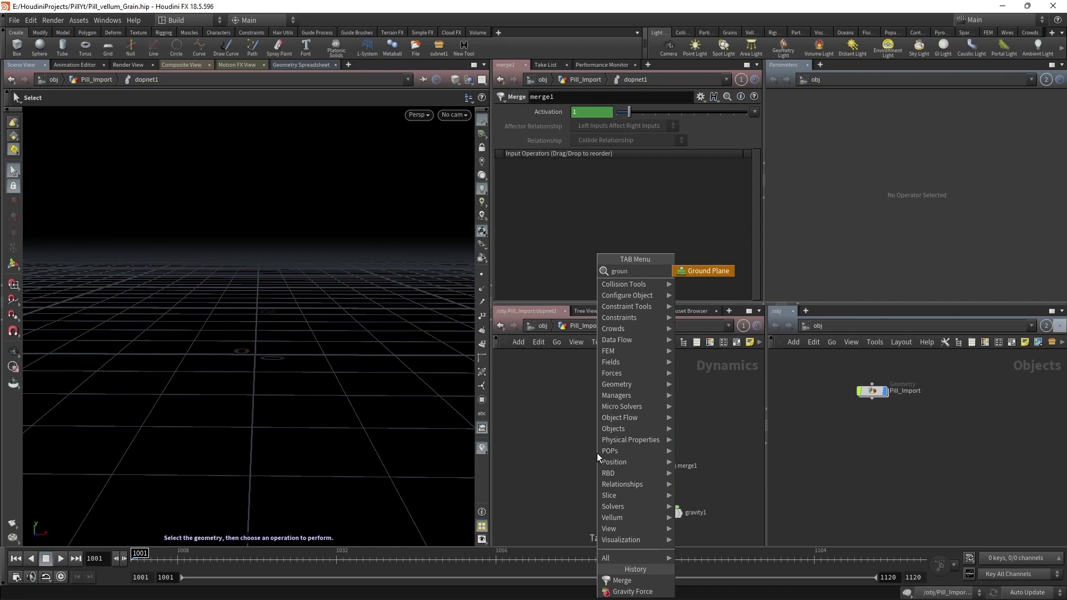
key("Return")
left_click(580, 448)
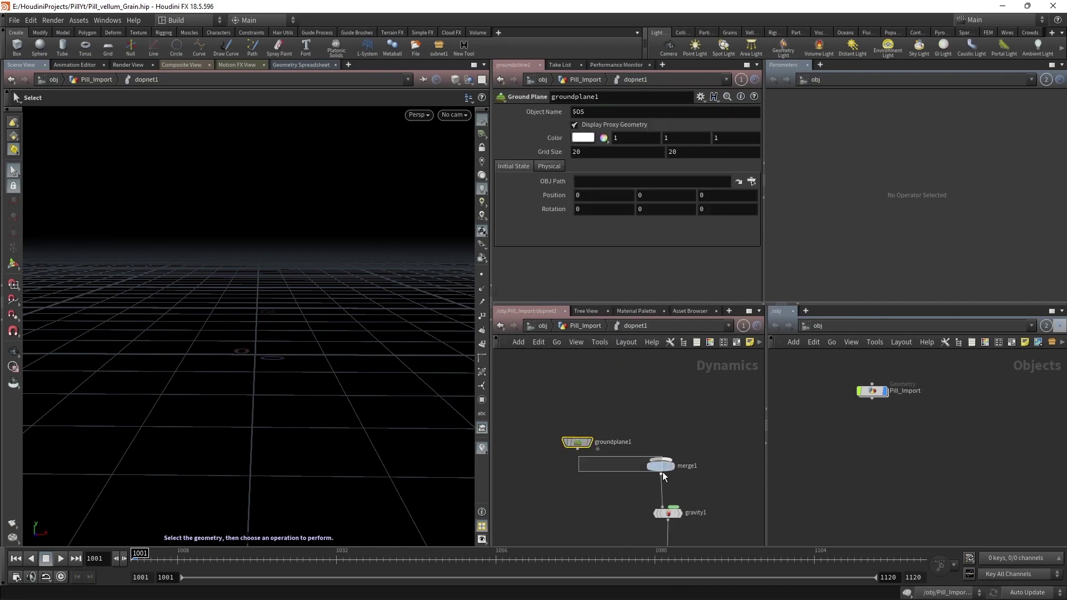
left_click_drag(658, 472, 659, 473)
left_click_drag(597, 448, 660, 459)
Add a Rigid Body Solver feeding merge1, plus an RBD Packed Object.
key("Tab")
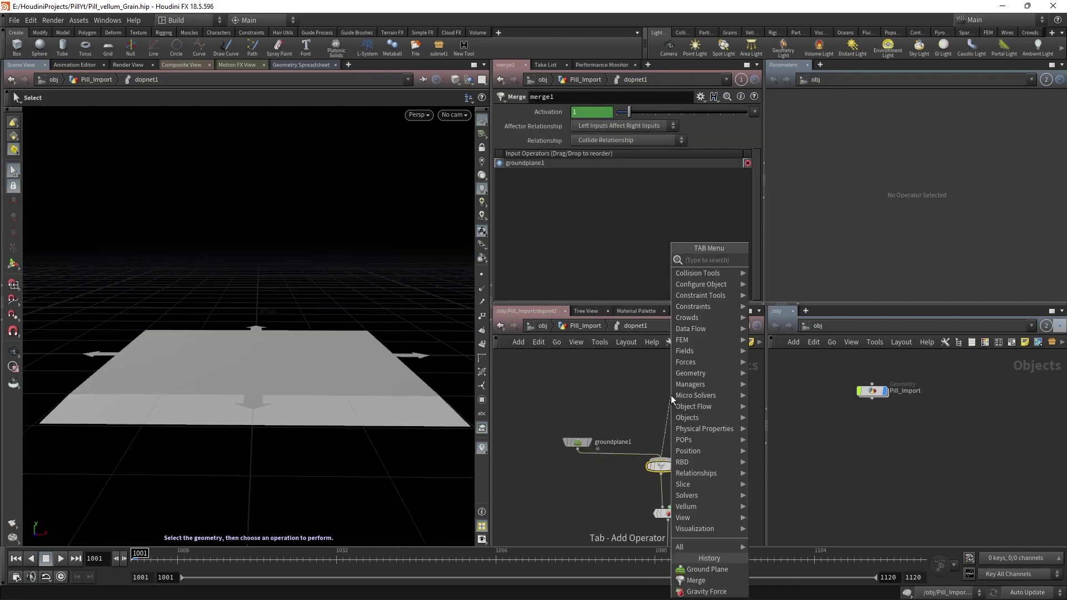
type("rigid")
key("Return")
left_click(671, 395)
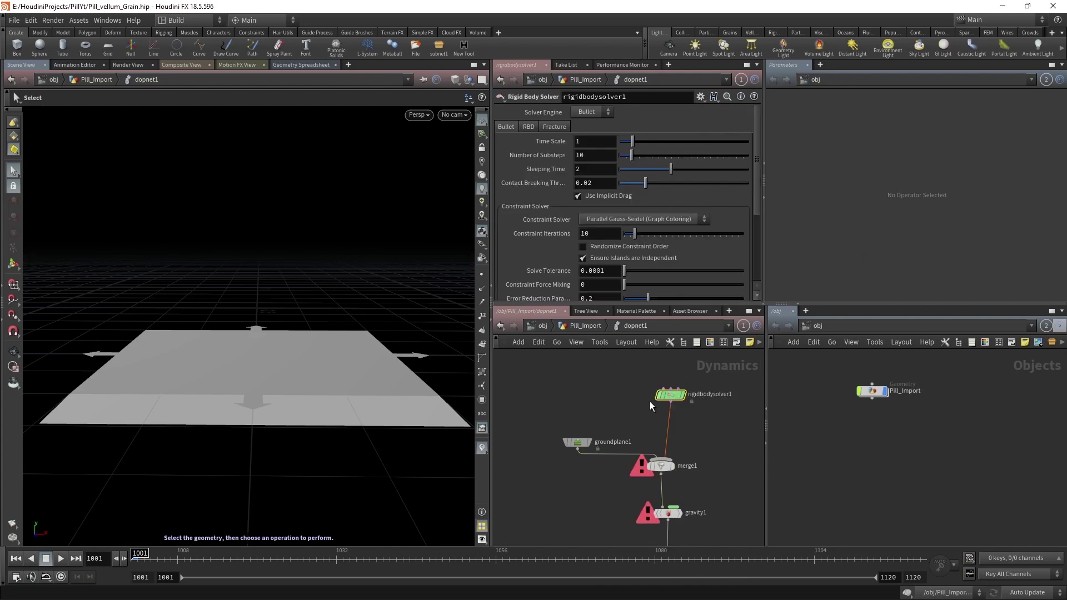
middle_click_drag(649, 401, 622, 455)
key("Tab")
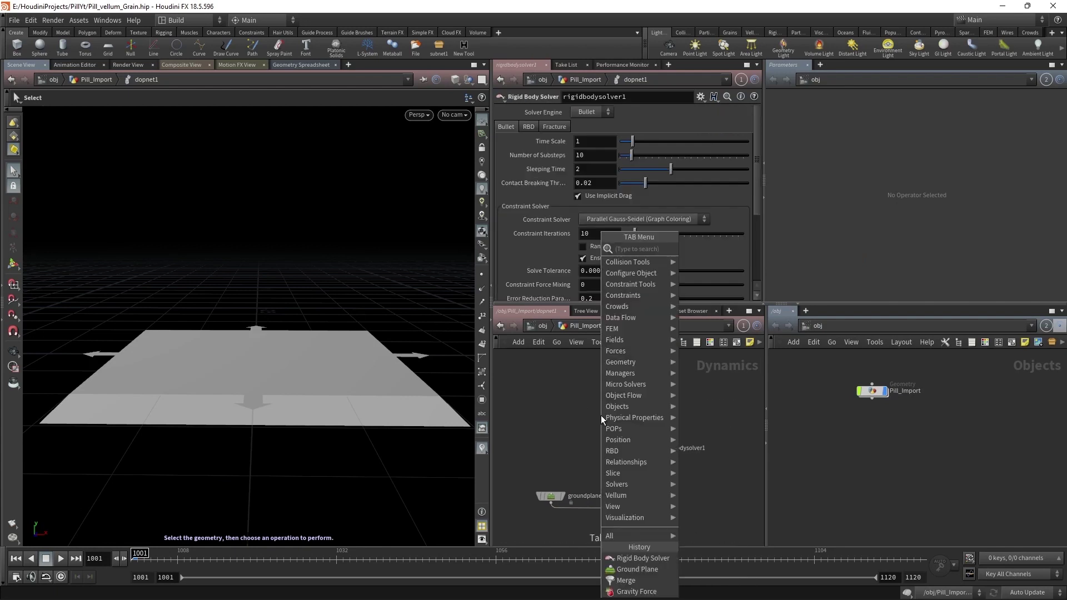
type("rbd")
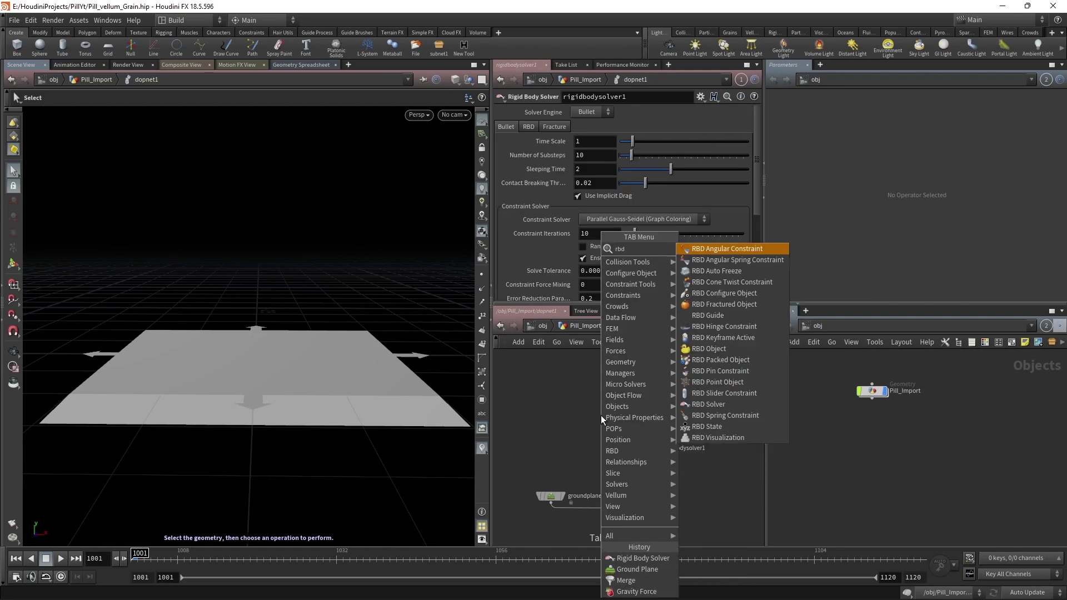
type(" pa")
key("Return")
left_click(601, 415)
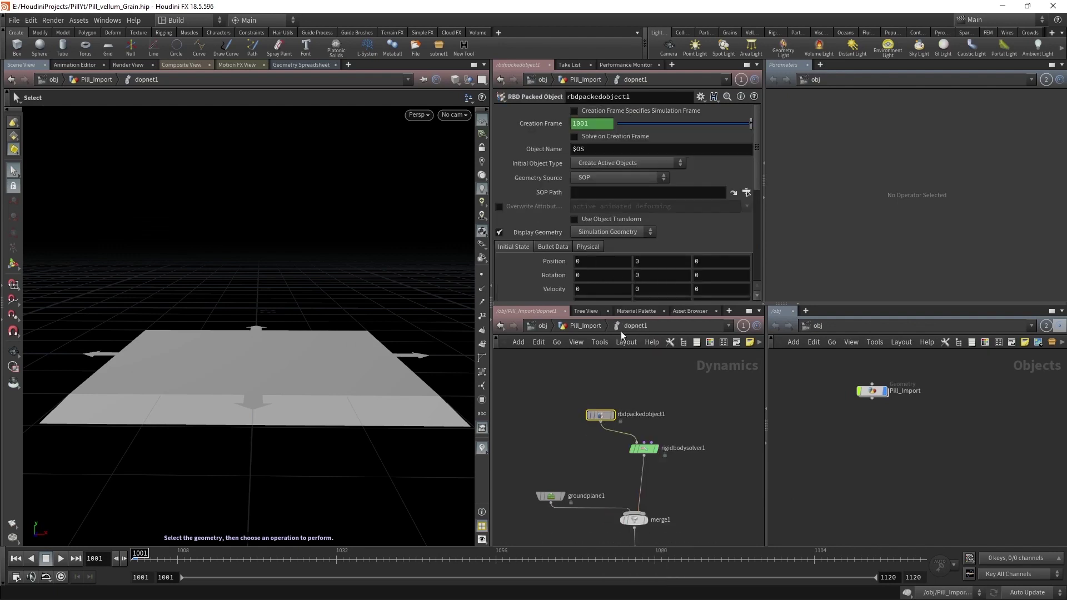
Set the RBD packed object's geometry source to First Context Geometry and keep Convex Hull collisions.
left_click(611, 177)
left_click(605, 201)
scroll(591, 266, "down", 2)
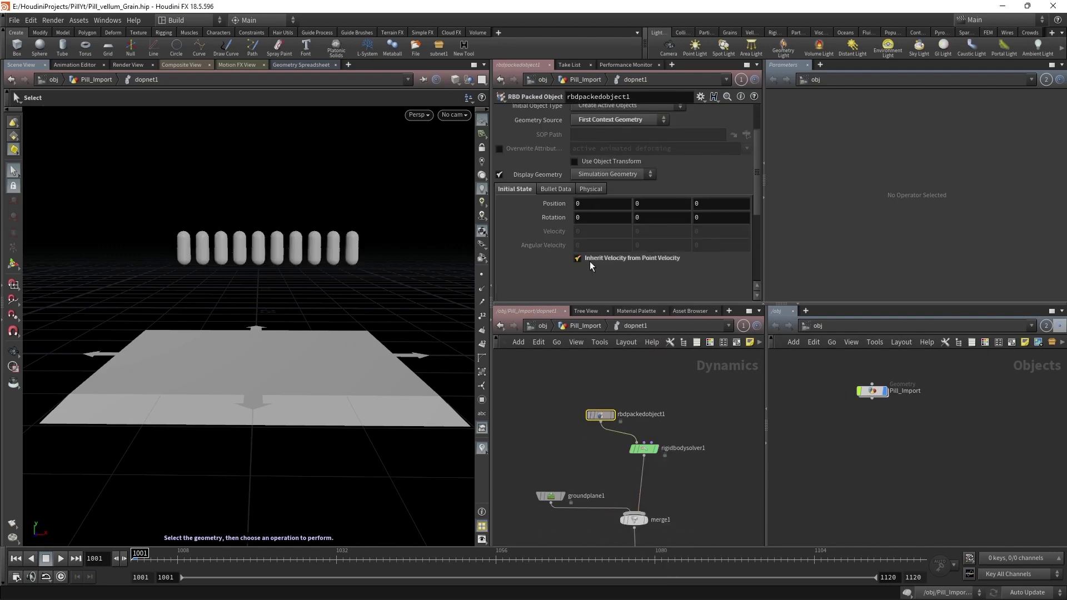
scroll(550, 230, "up", 2)
scroll(580, 229, "down", 2)
left_click(596, 257)
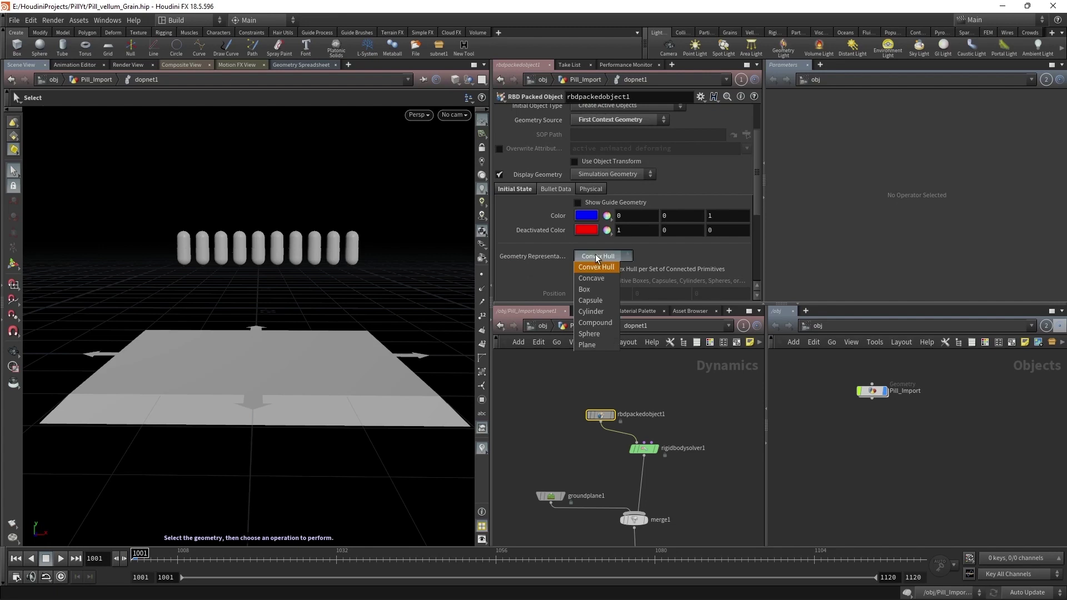
Play the simulation from the start to watch the pills fall.
left_click(61, 559)
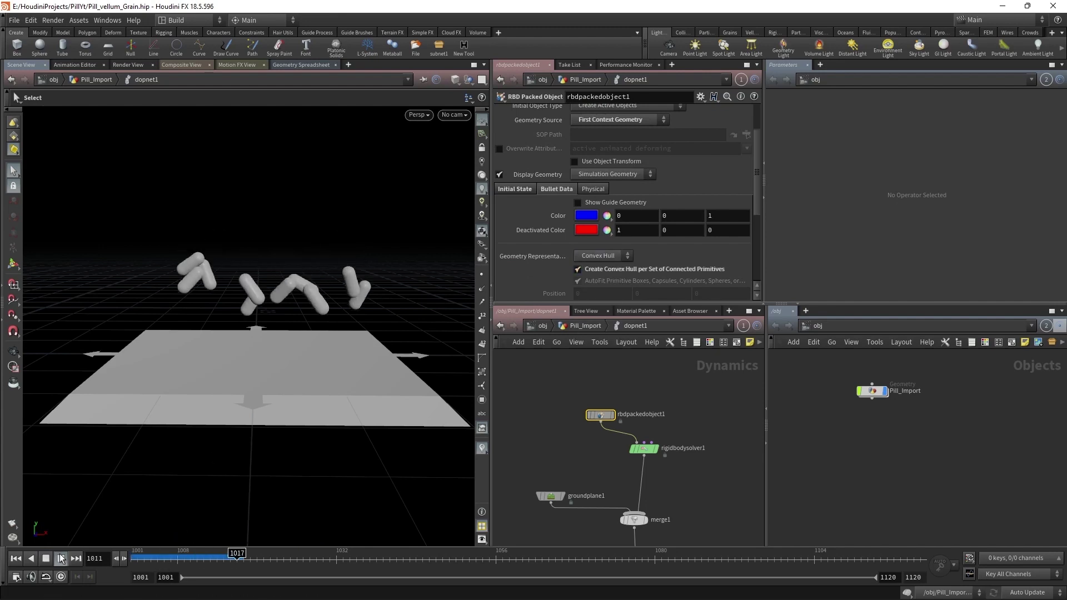
mouse_move(192, 557)
left_mouse_down()
mouse_move(265, 558)
mouse_move(55, 567)
left_mouse_up()
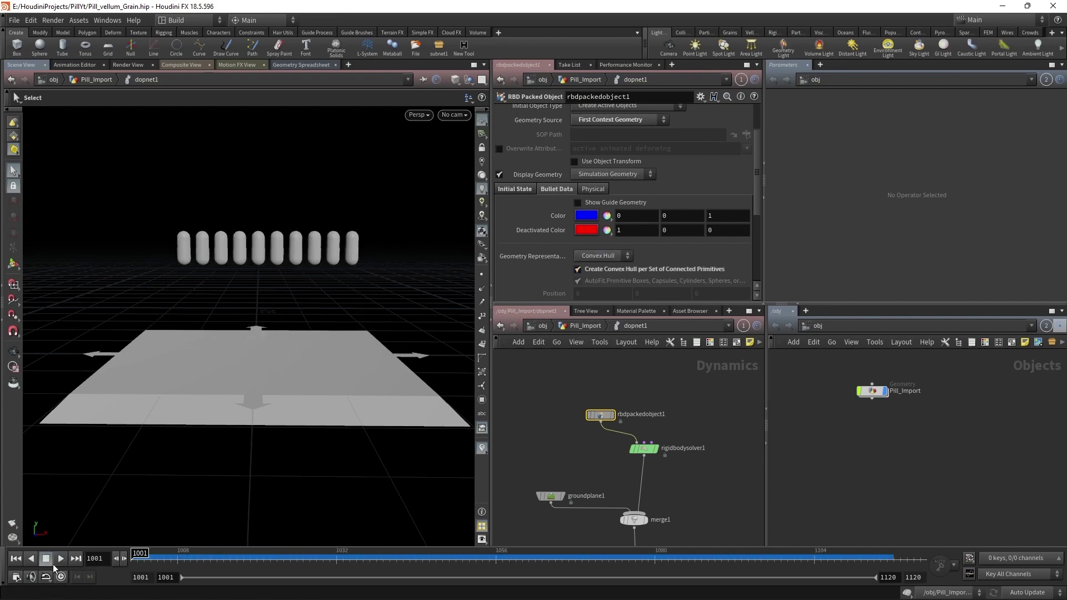
left_click(60, 559)
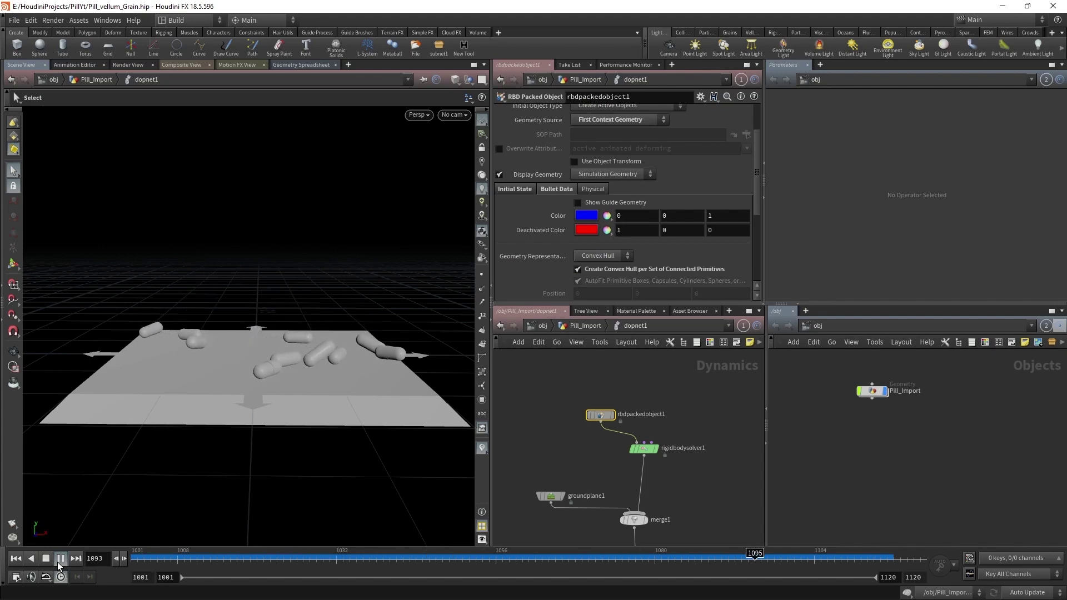
left_click(66, 560)
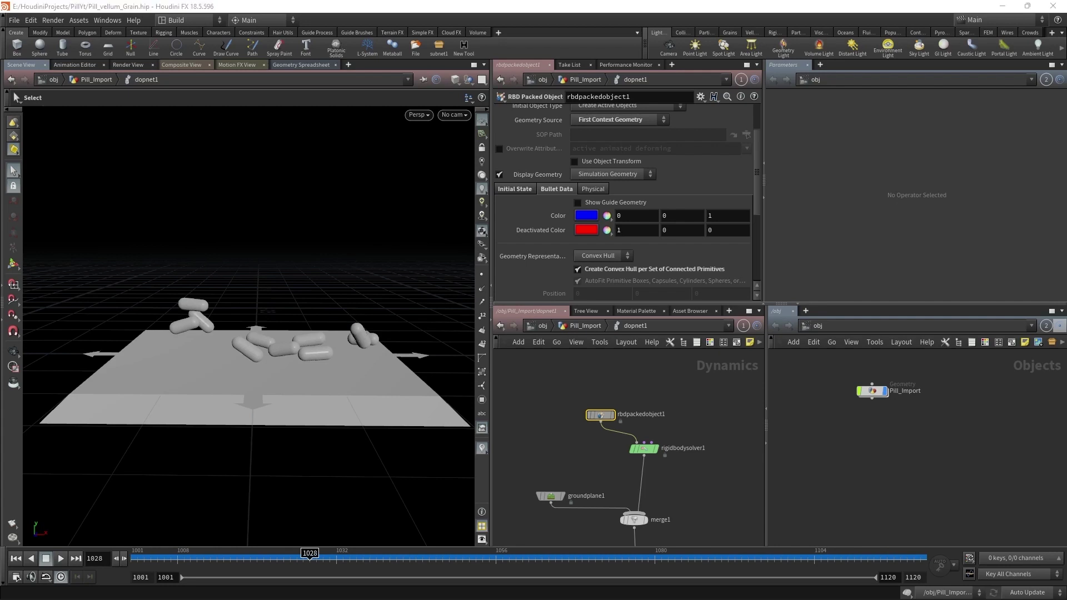
Inspect groundplane1's Physical settings and replay the fall through to frame 1120.
left_click(550, 495)
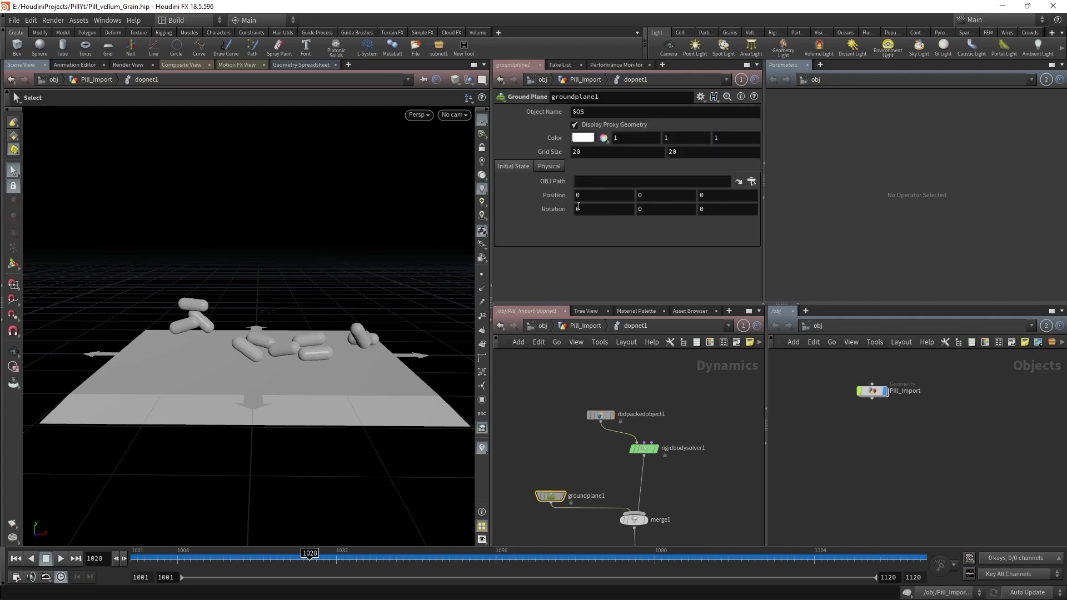
left_click(542, 166)
left_click(16, 559)
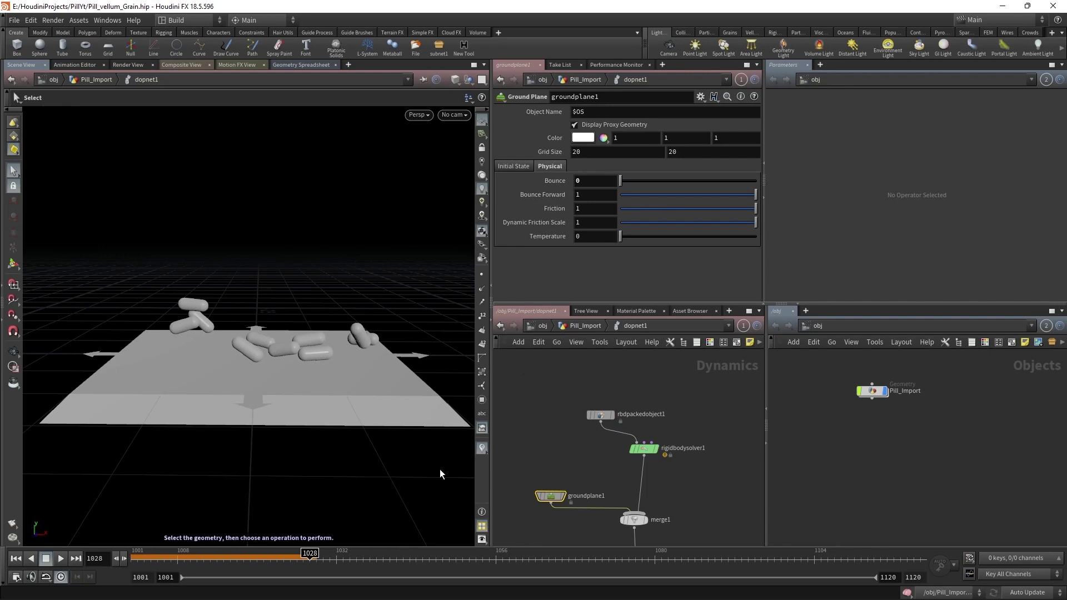
left_click(65, 558)
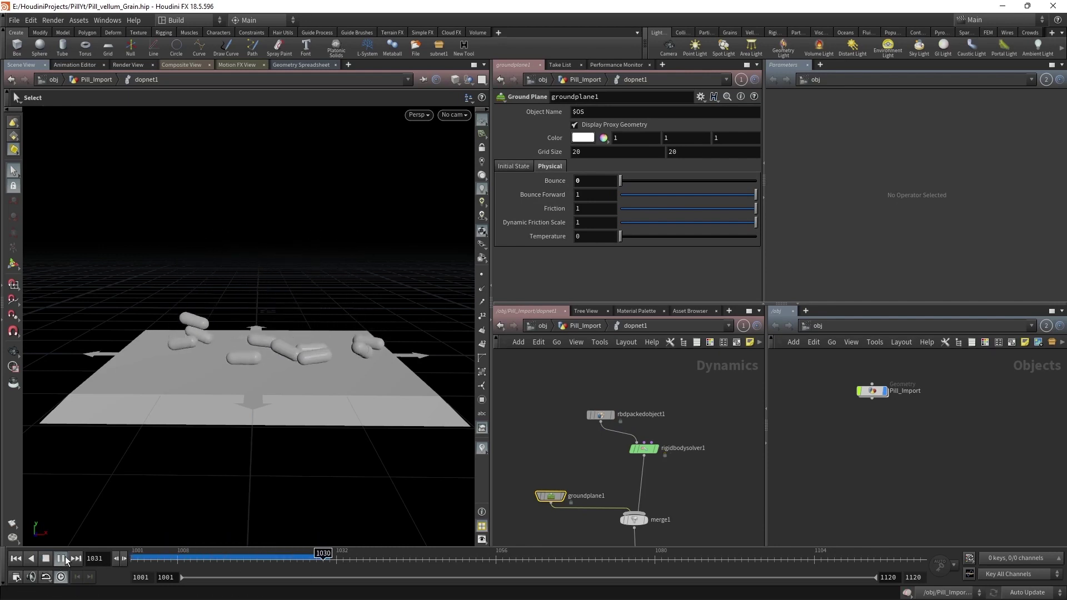
left_click_drag(244, 556, 376, 556)
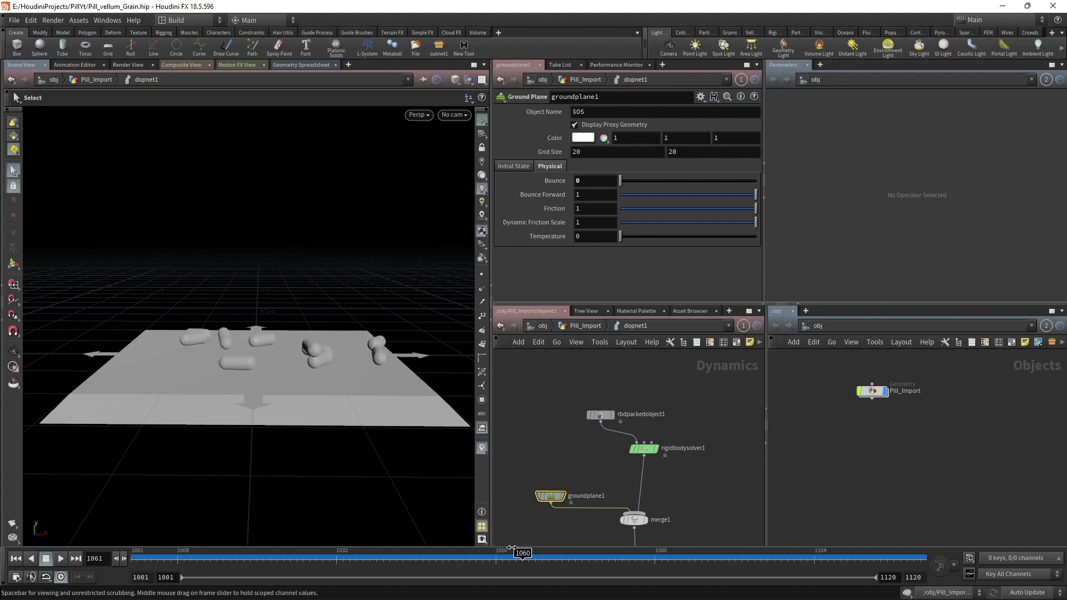
left_click_drag(429, 535, 920, 556)
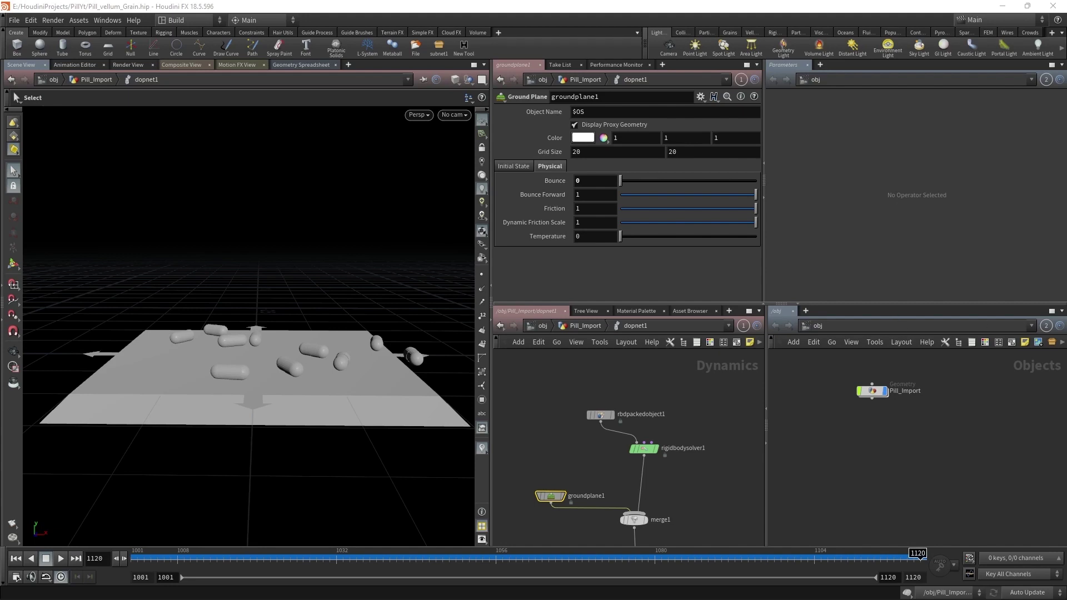
left_click(600, 414)
Turn off Enable Sleeping on the pills and replay the simulation to frame 1069.
scroll(583, 264, "down", 3)
scroll(584, 255, "down", 3)
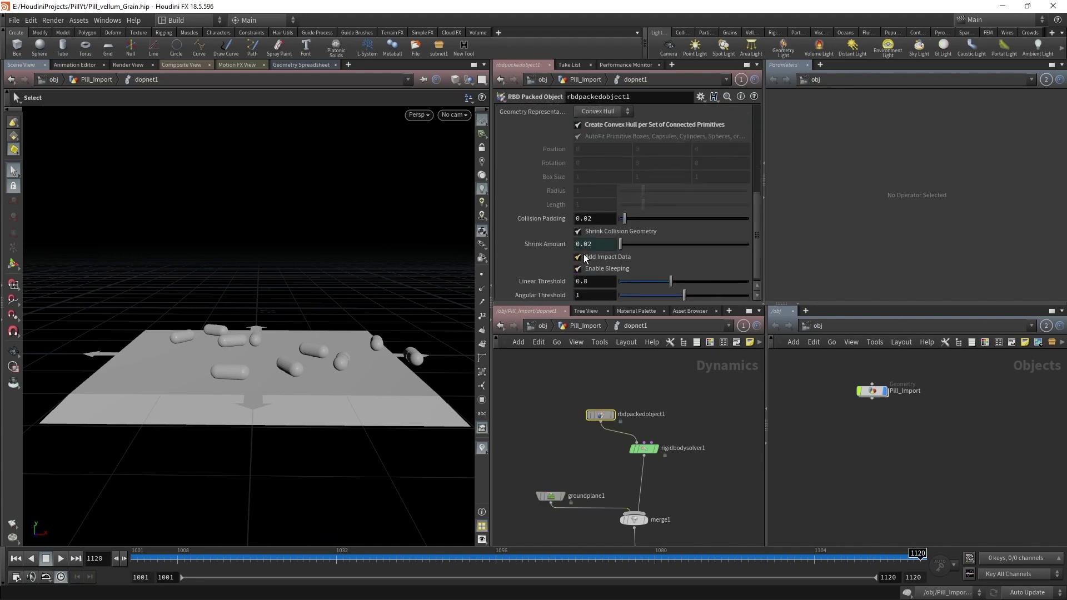
left_click(585, 270)
left_click(61, 559)
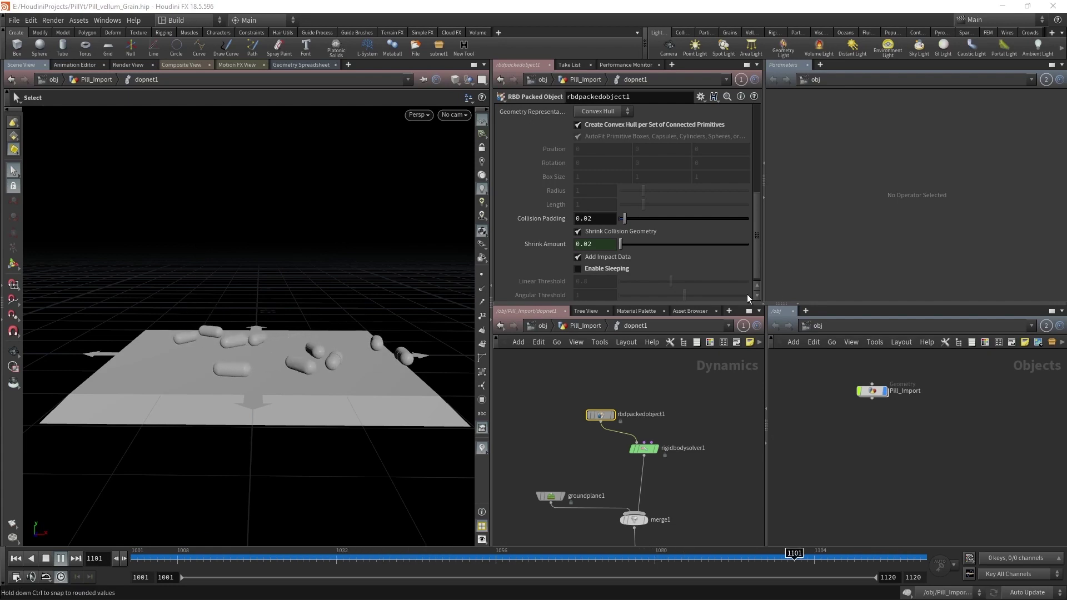
left_click(581, 557)
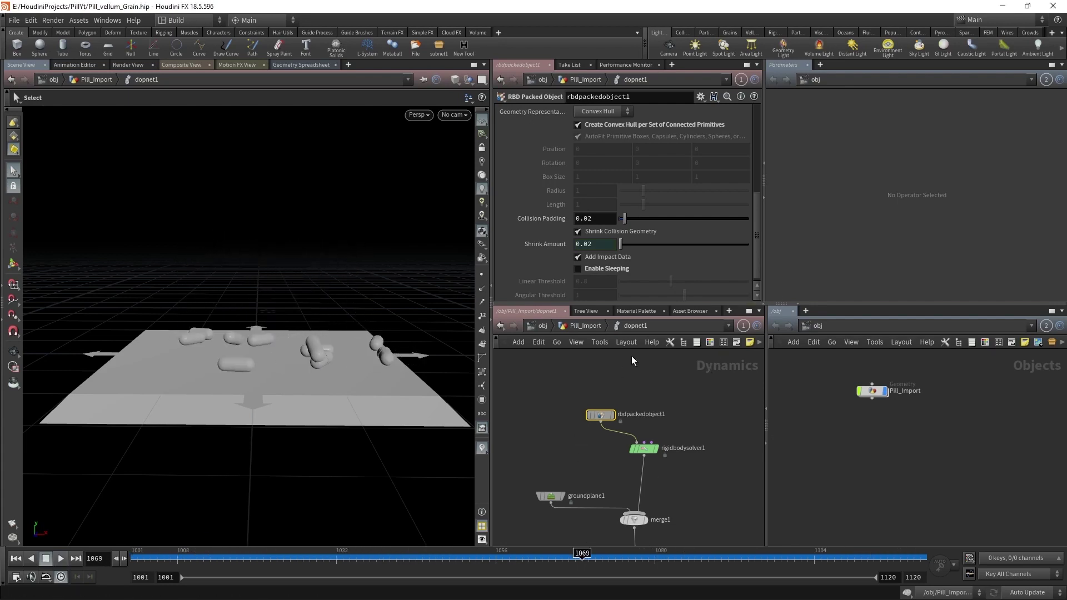
Set the pills' friction to 0.5 and replay the fall from the first frame.
scroll(542, 128, "up", 3)
scroll(566, 129, "down", 3)
scroll(599, 128, "down", 3)
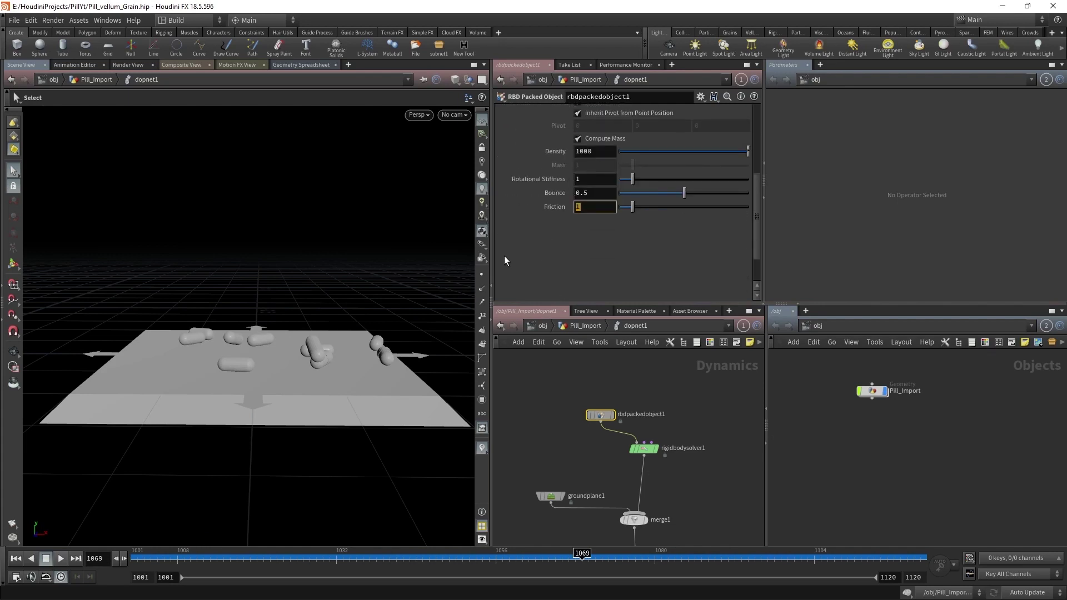
type("0.5")
key("Return")
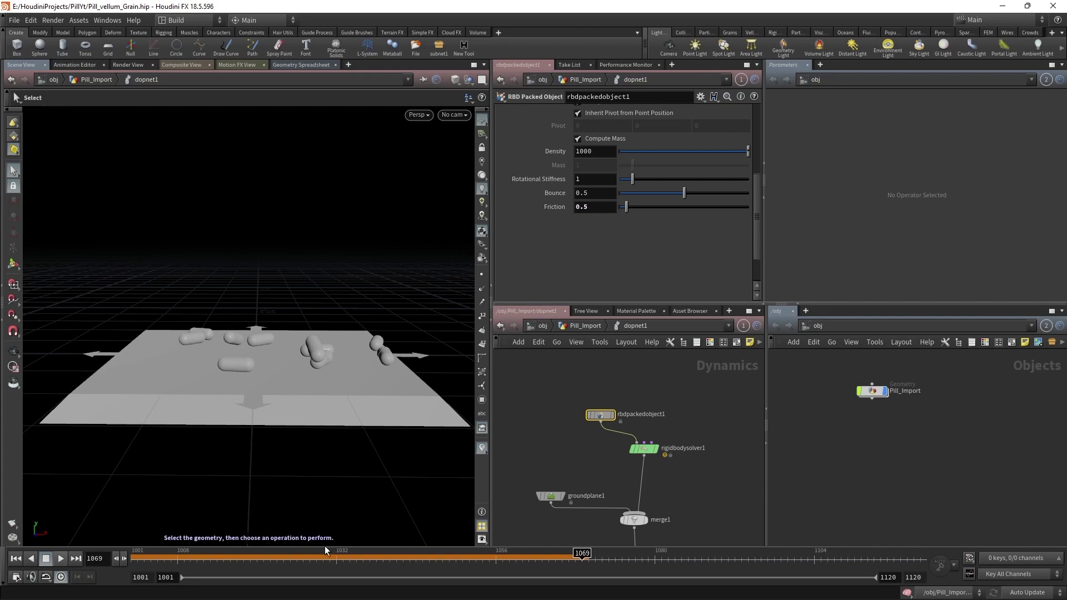
left_click_drag(325, 547, 3, 565)
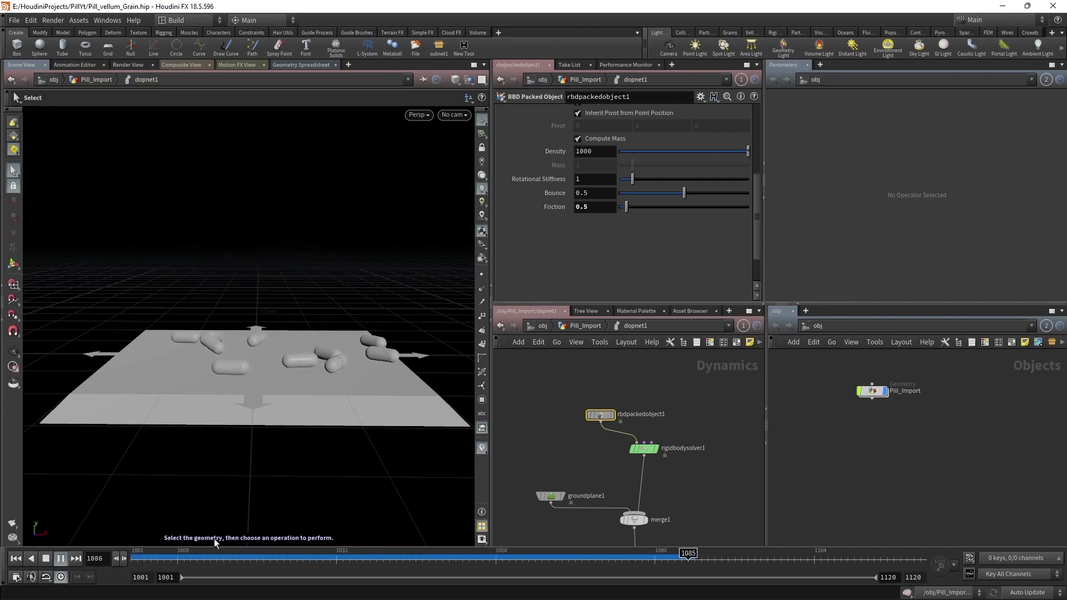
key("Up")
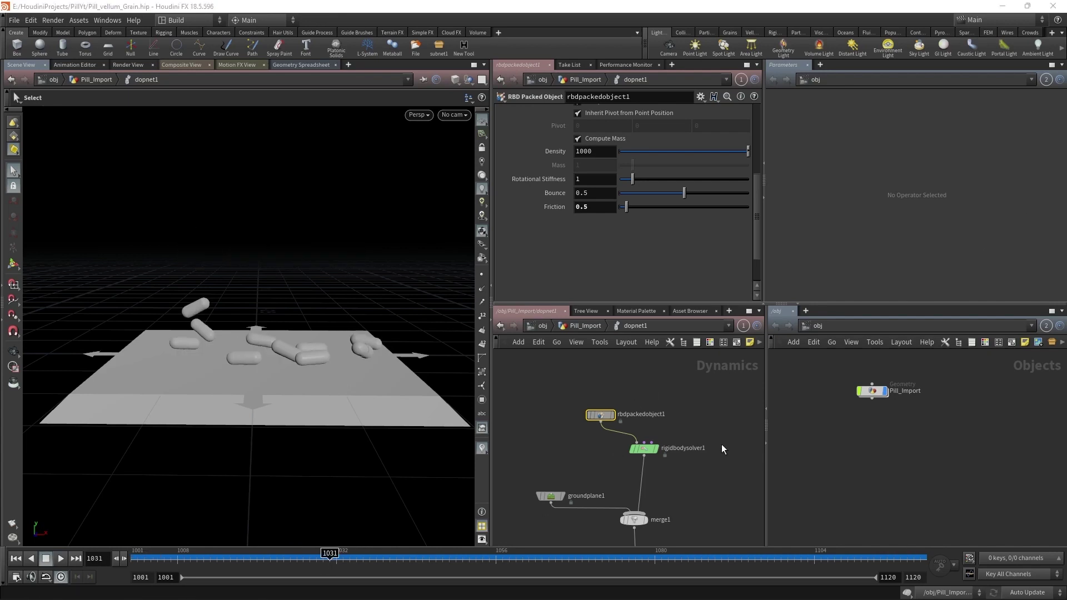
Begin wiring a new node into the rigid body solver's input.
left_click(644, 455)
key("Tab")
key("Escape")
key("Tab")
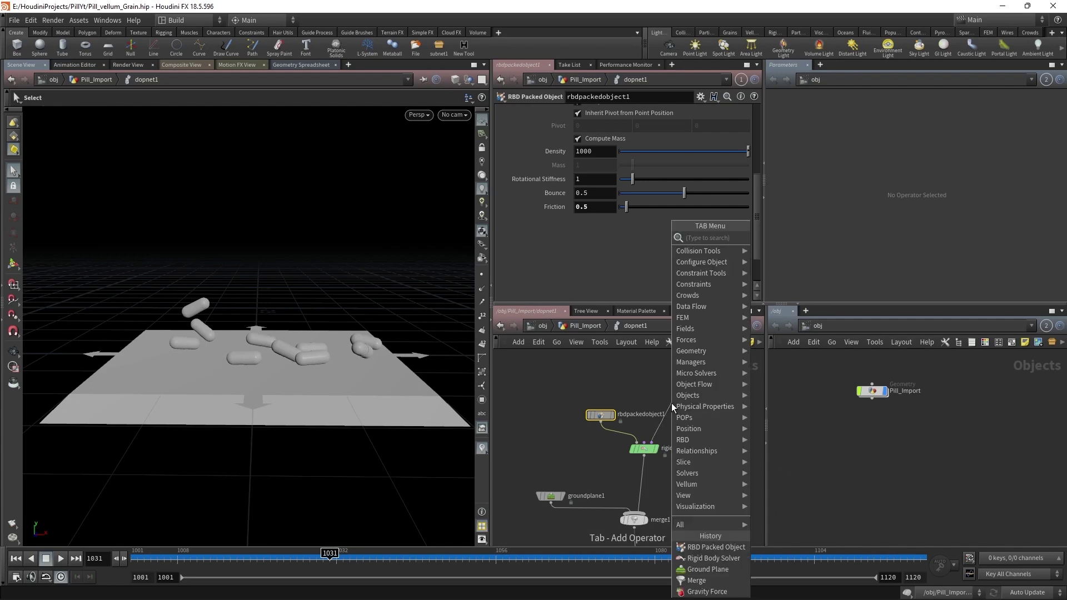
Add a merge feeding rigidbodysolver1 and wire a POP Speed Limit node into it.
key("Escape")
left_click(671, 406)
key("Tab")
type("pop")
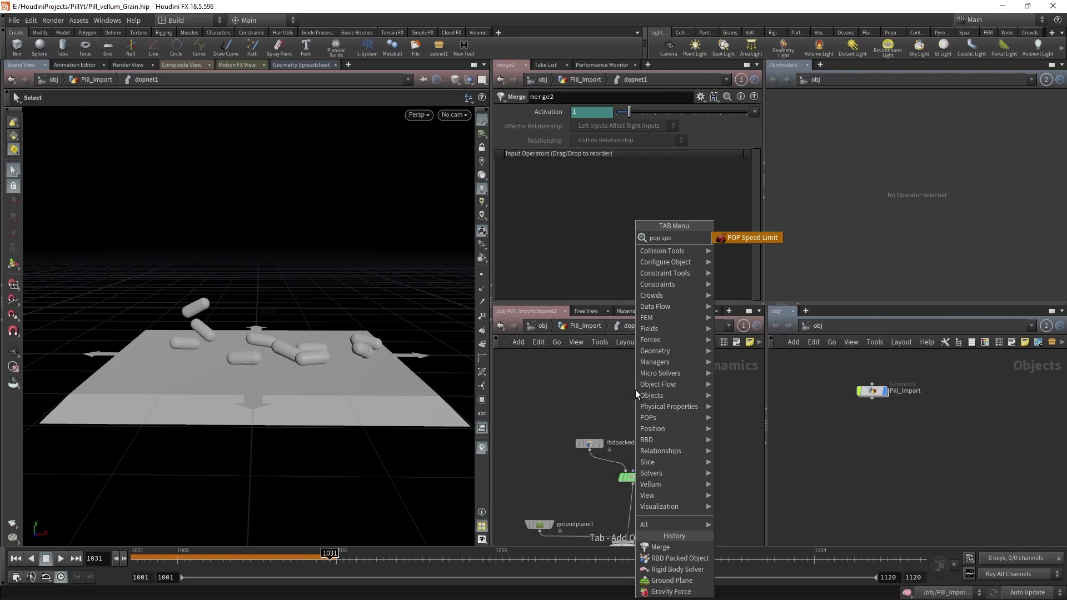
key("Return")
left_click(637, 392)
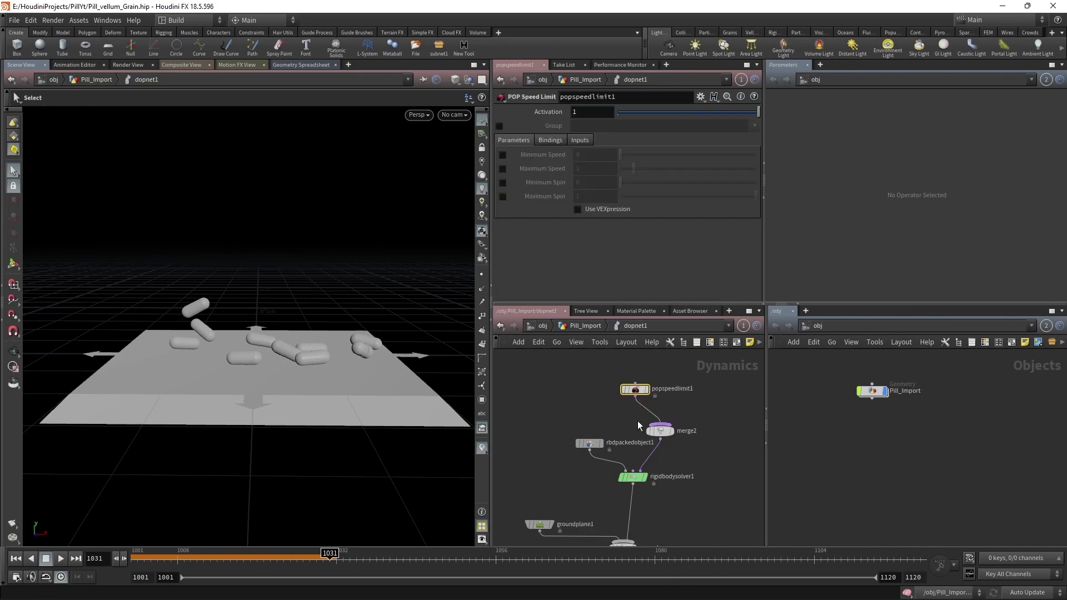
Enable Maximum Speed 7 and Maximum Spin 5, replay to frame 1105, and reposition merge2.
left_click(502, 168)
type("7")
left_click(503, 196)
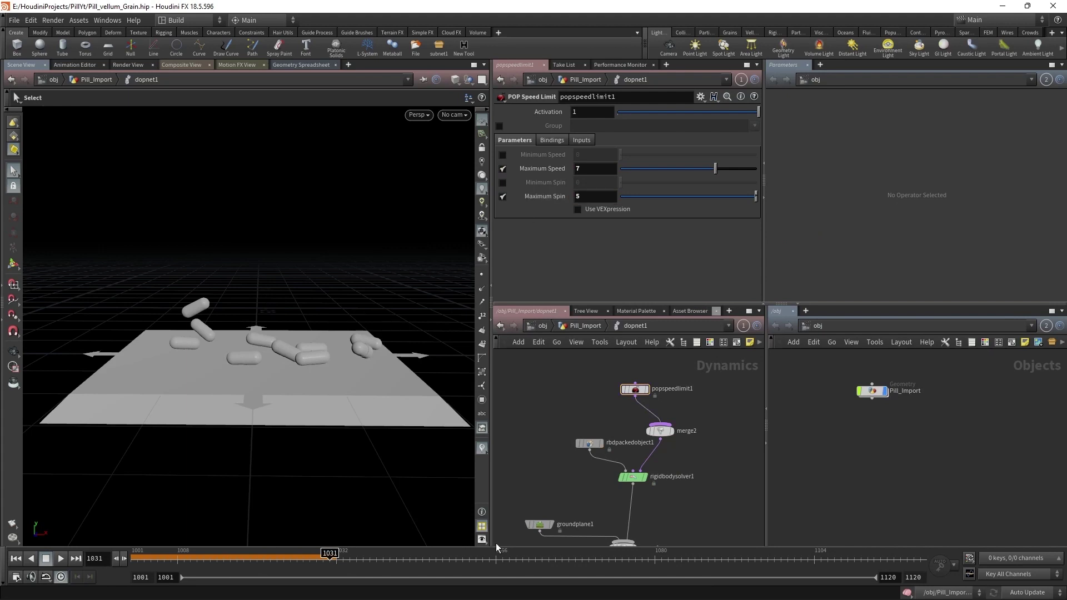
left_click(60, 558)
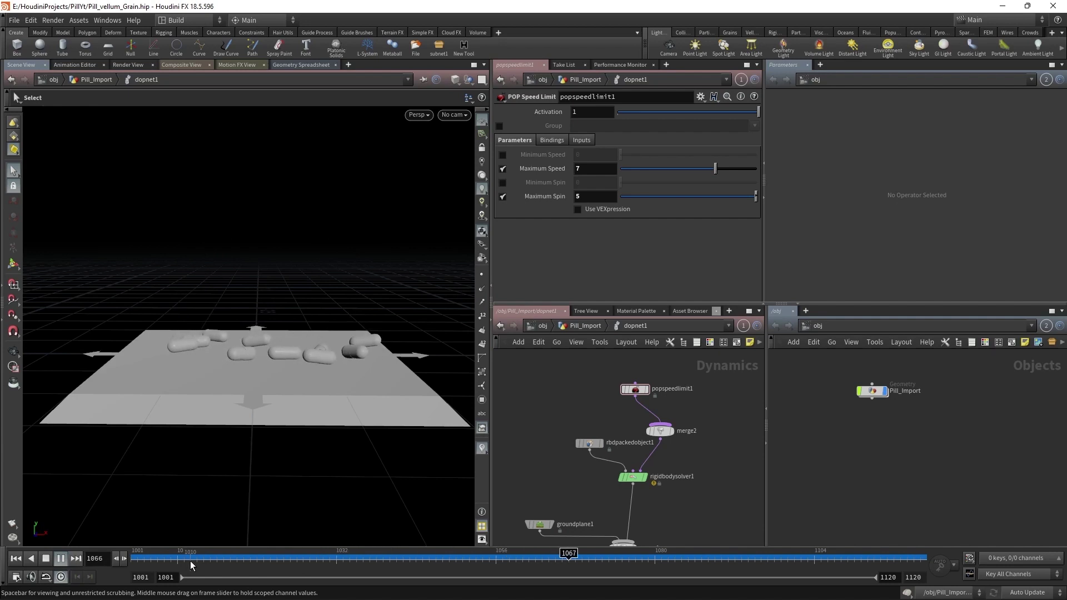
mouse_move(241, 561)
left_mouse_down()
mouse_move(805, 530)
mouse_move(133, 558)
left_mouse_up()
left_click(65, 562)
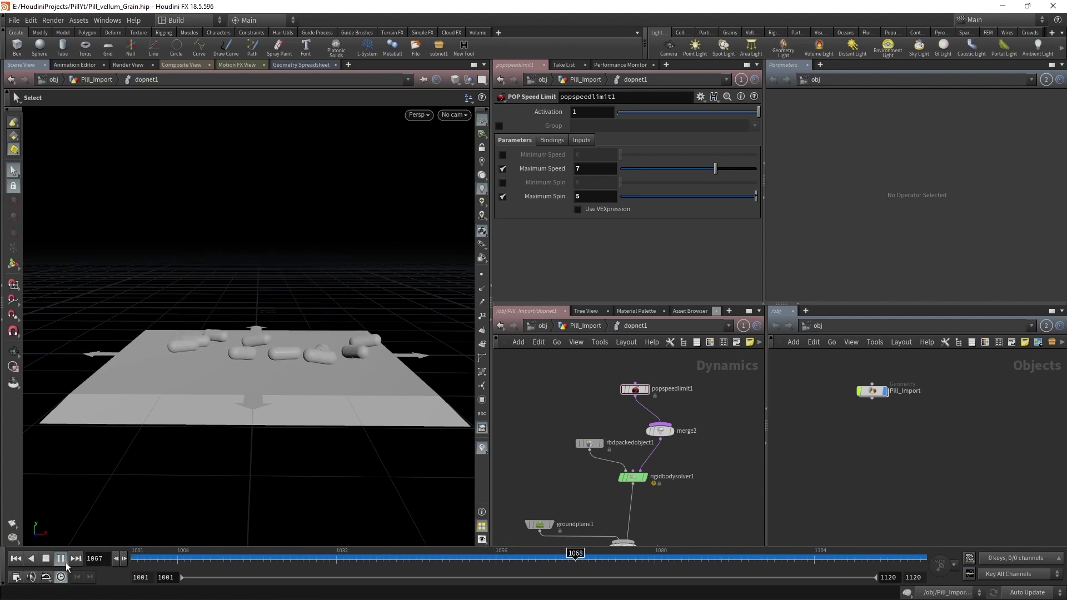
left_click(821, 558)
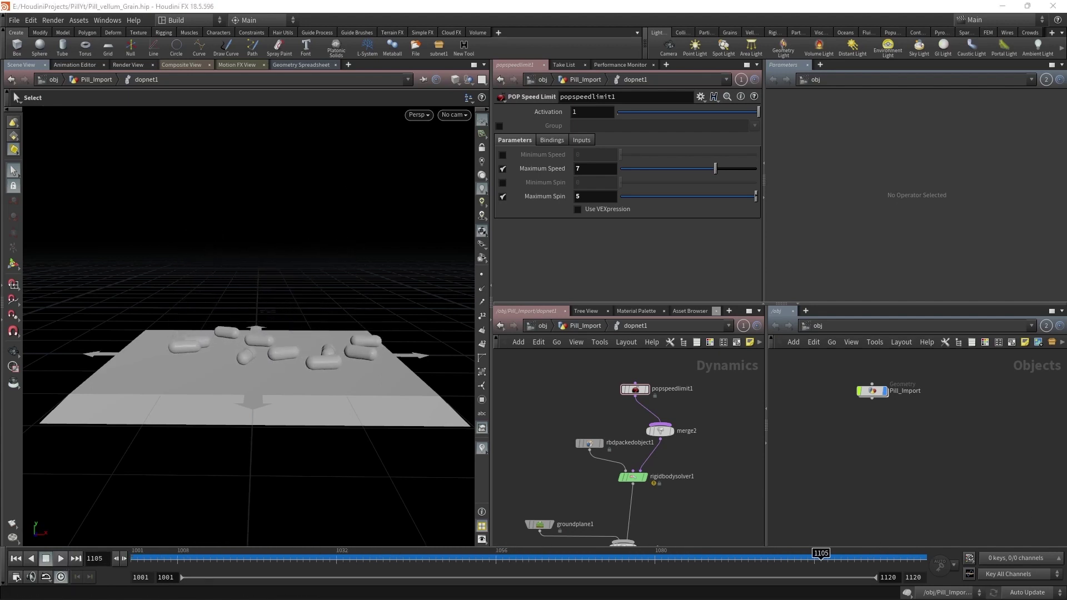
scroll(663, 418, "up", 1)
left_click_drag(661, 432, 690, 410)
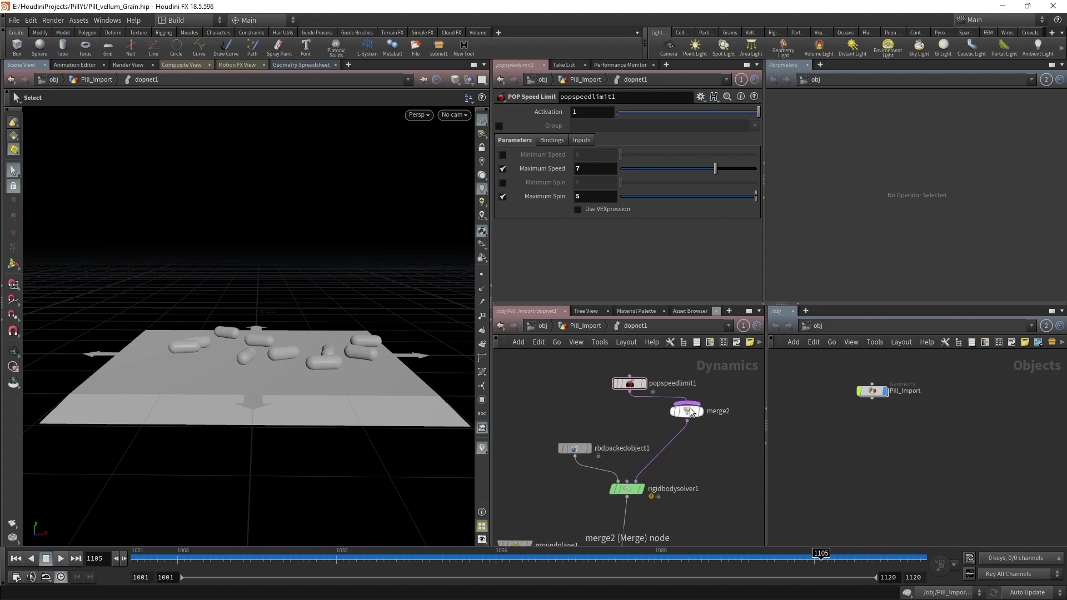
Wire a POP Force node into merge2 with noise amplitude 1.
left_click(662, 426)
key("Tab")
type("pop")
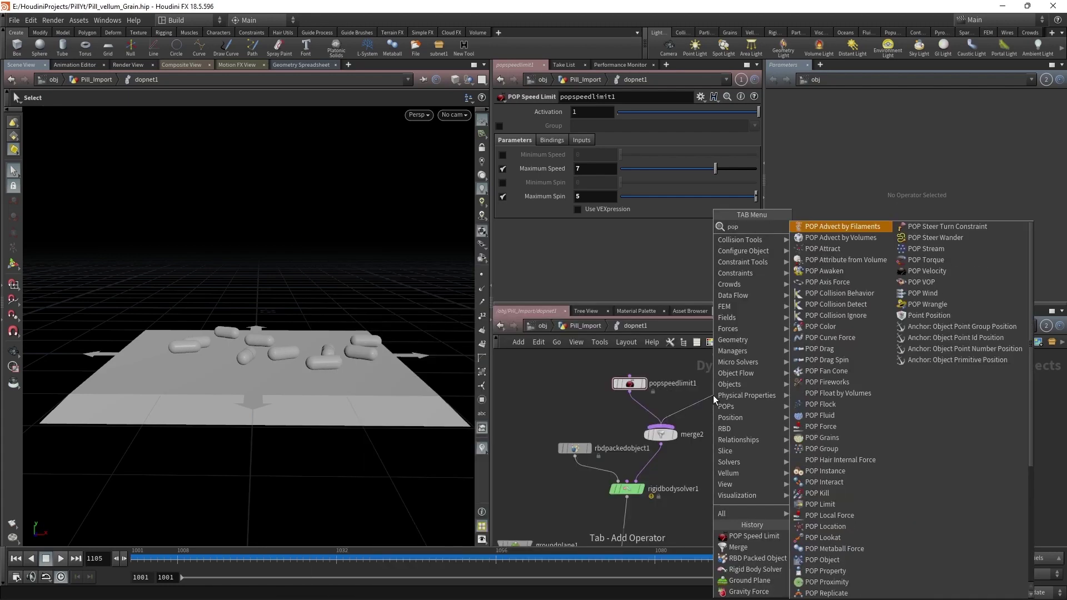
type(" force")
key("Return")
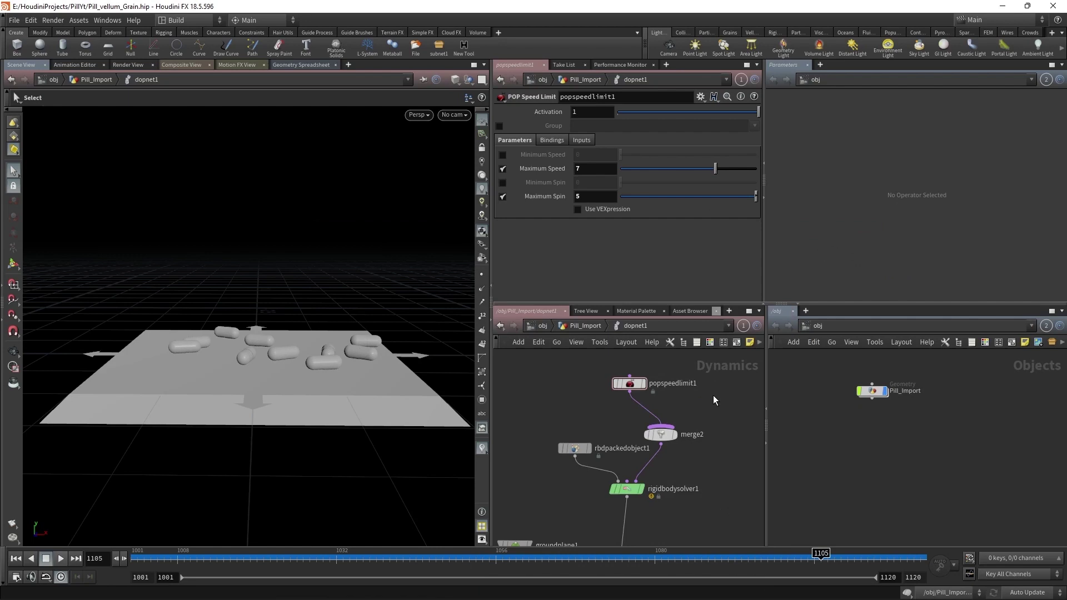
left_click(712, 395)
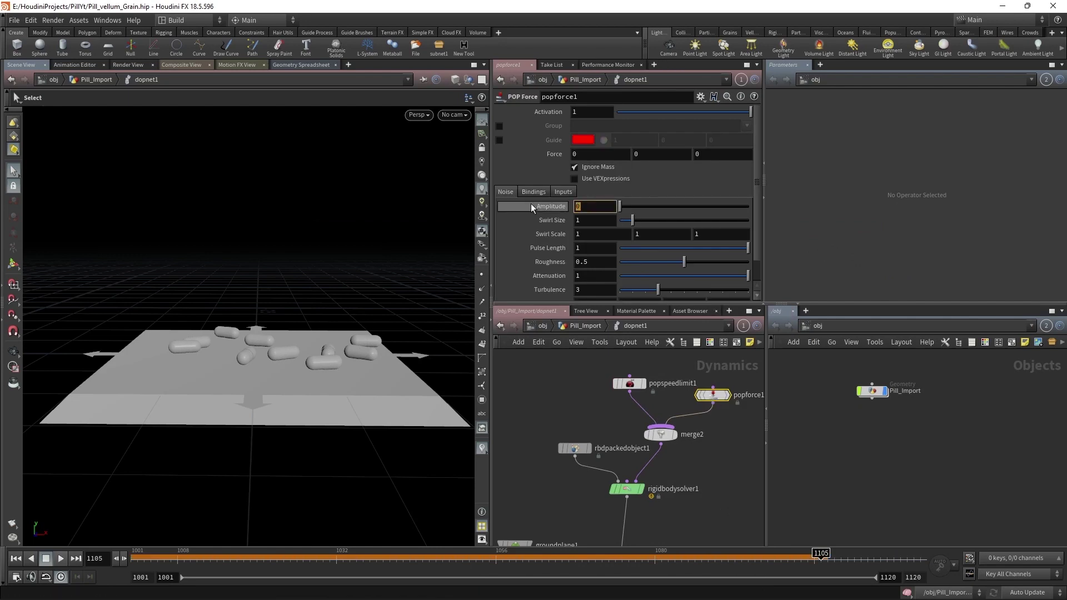
type("1")
key("Return")
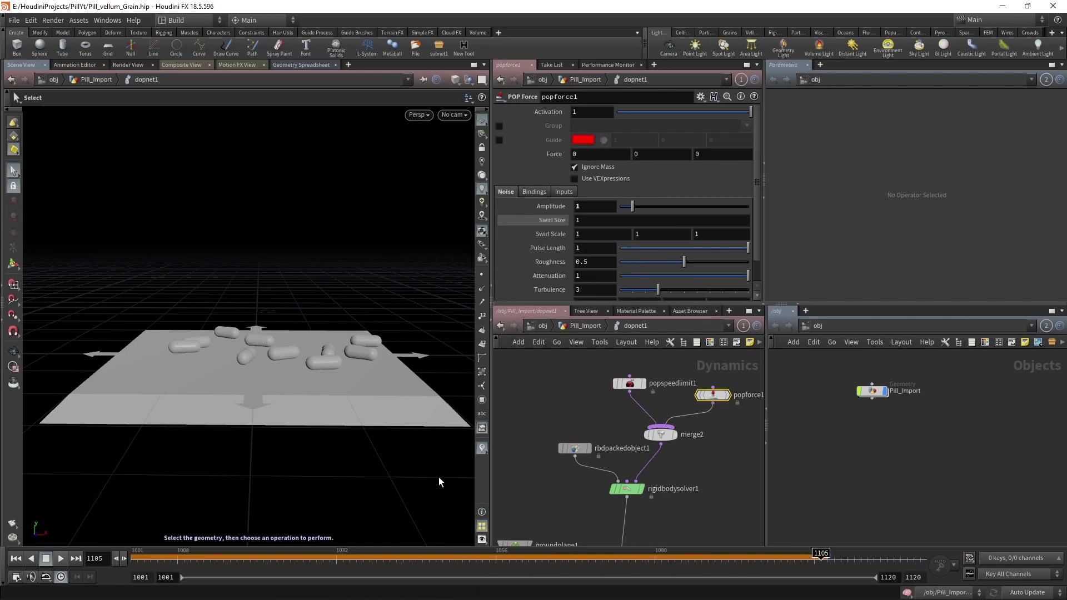
Replay the fall from the first frame with the new force applied.
left_click(15, 558)
left_click(61, 559)
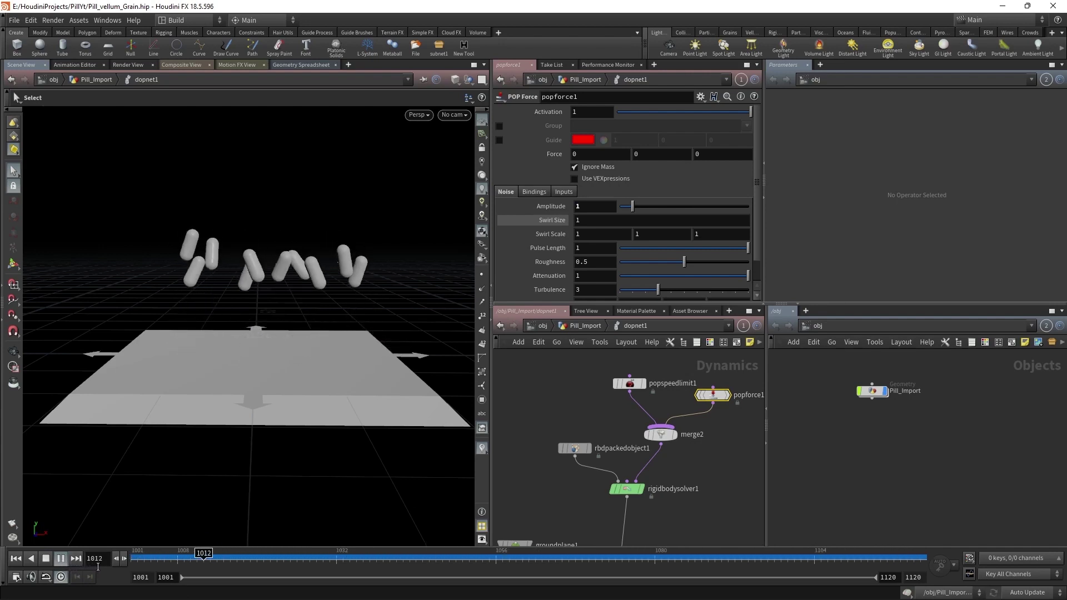
left_click(436, 558)
middle_click_drag(620, 499, 582, 336)
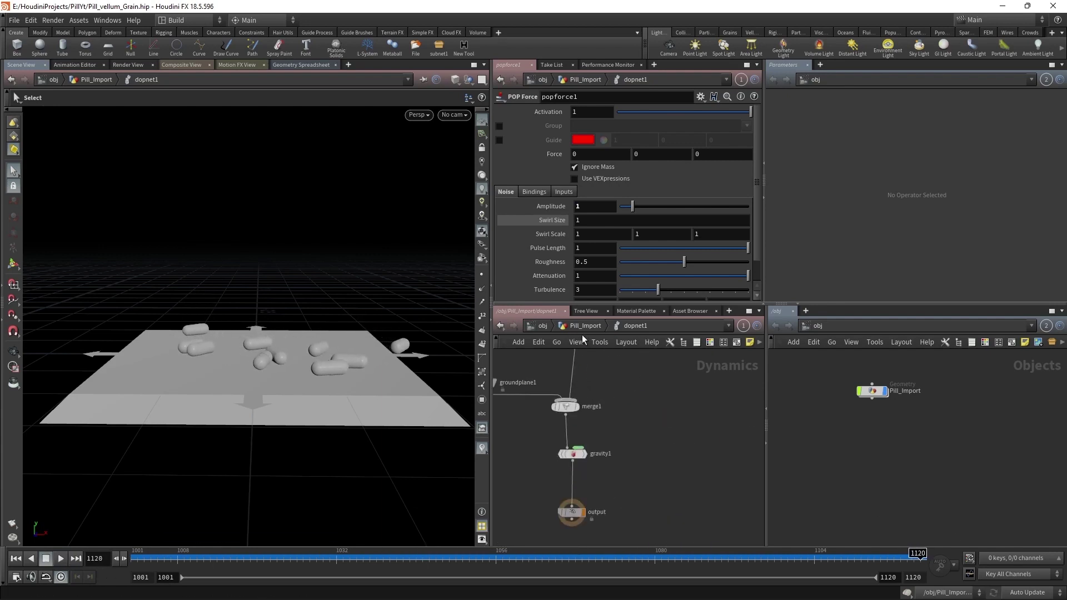
Back in Pill_Import, add a DOP Import node below dopnet1.
key("u")
left_click_drag(579, 424, 707, 458)
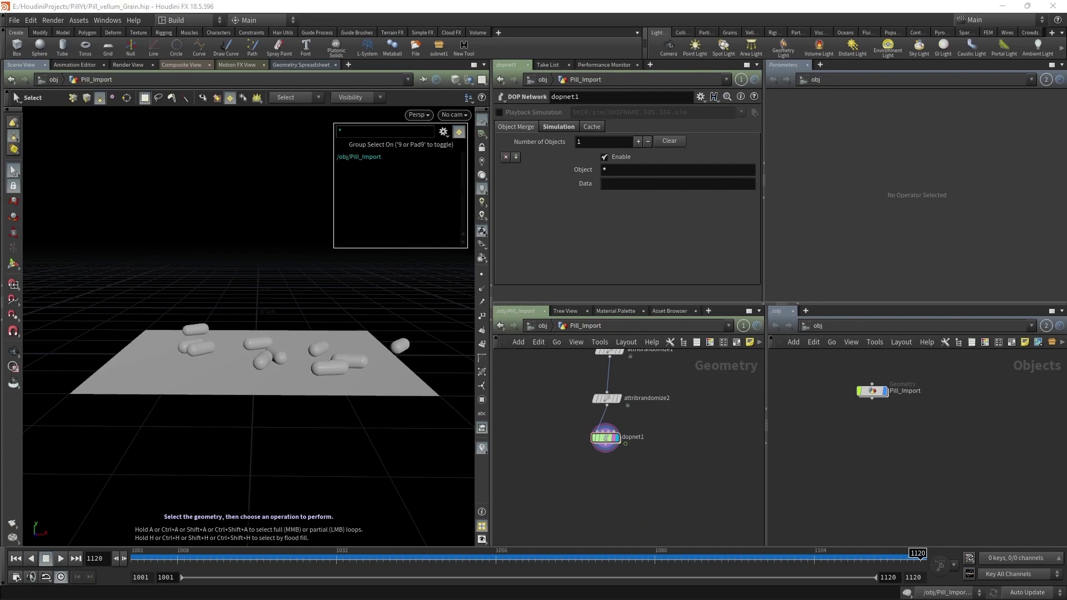
scroll(609, 452, "up", 2)
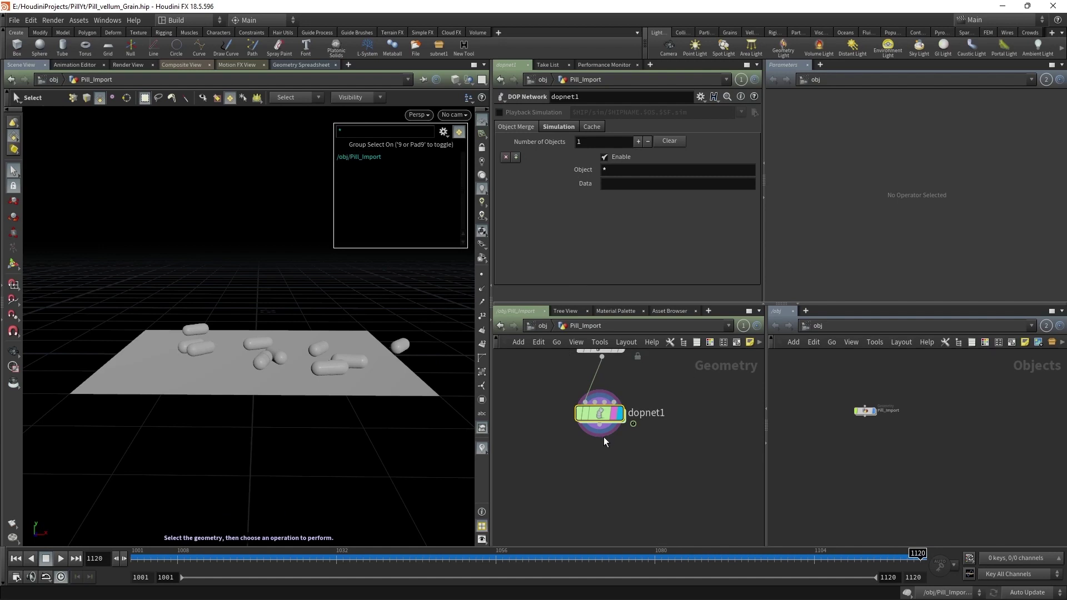
key("Tab")
type("dop i")
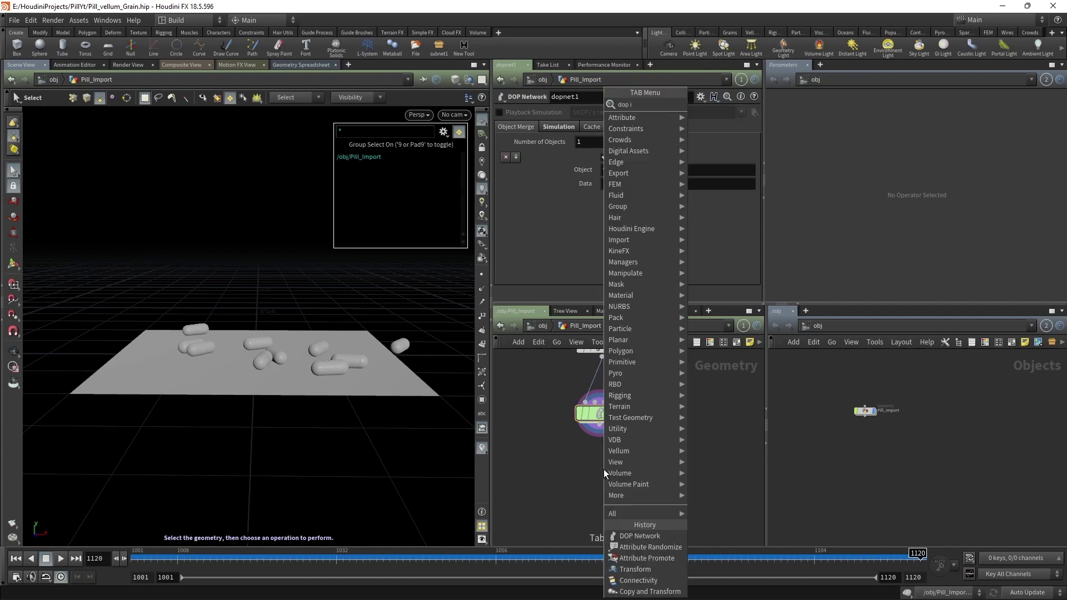
key("Return")
left_click(603, 469)
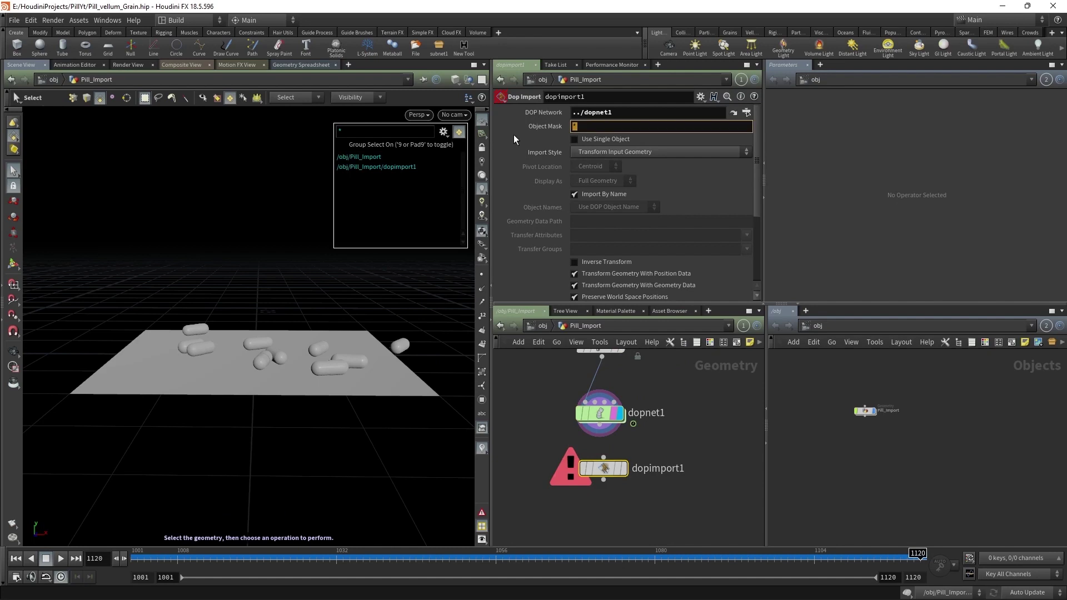
Set the object mask to rbd* and scrub the timeline to watch the pills land.
type("rbd*")
key("Return")
left_click(644, 153)
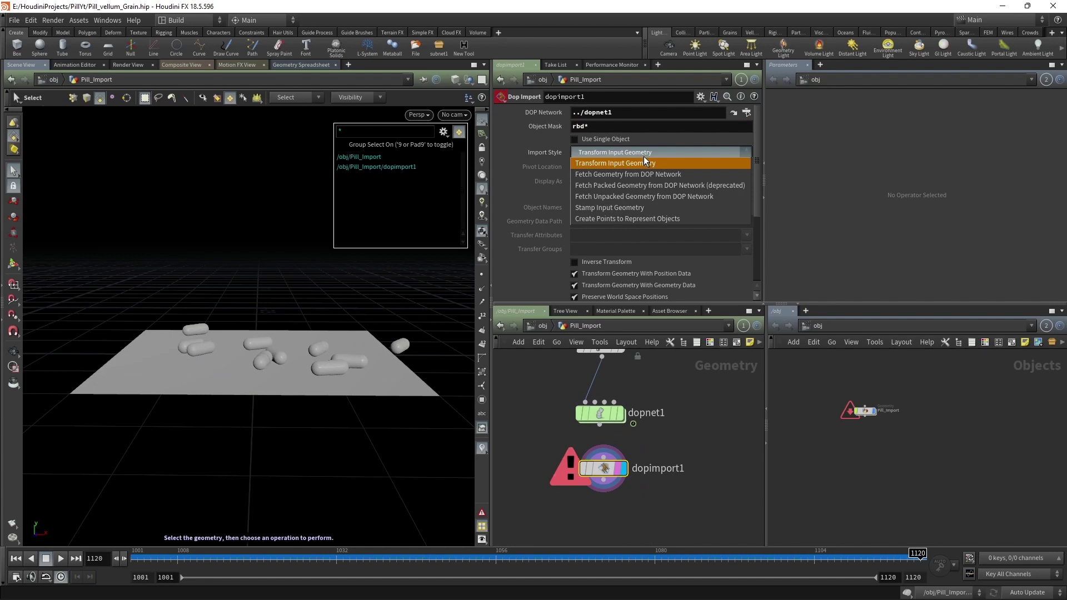
left_click(625, 199)
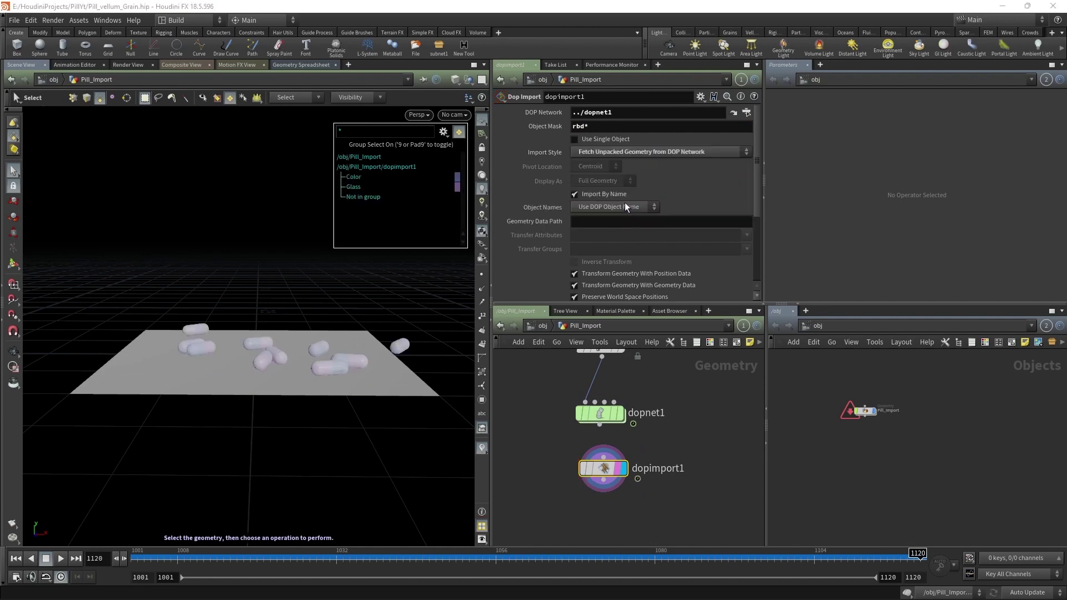
left_click_drag(353, 552, 144, 553)
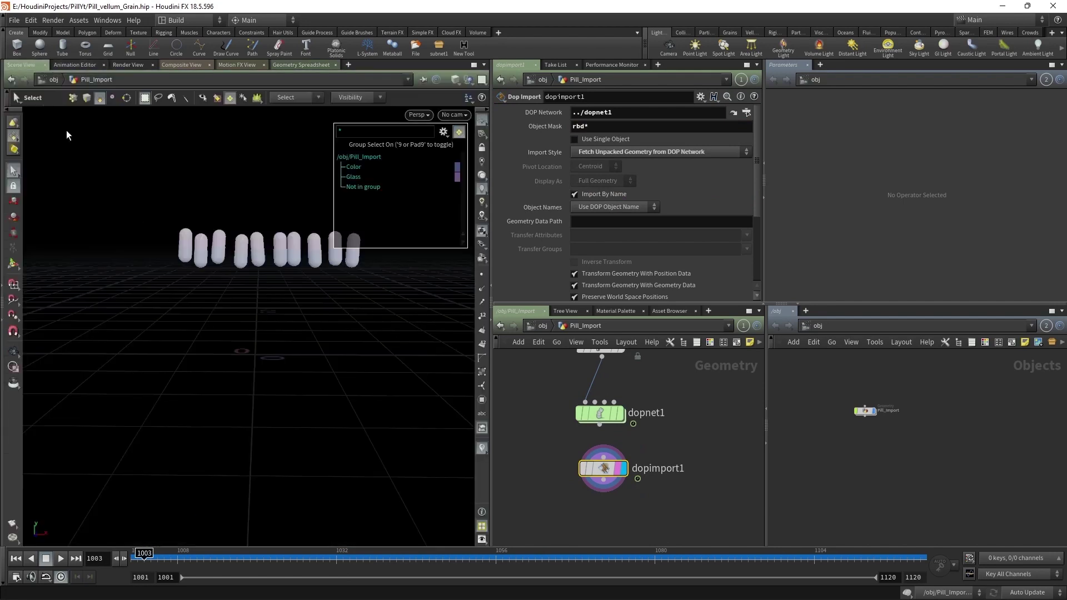
left_click_drag(144, 554, 709, 554)
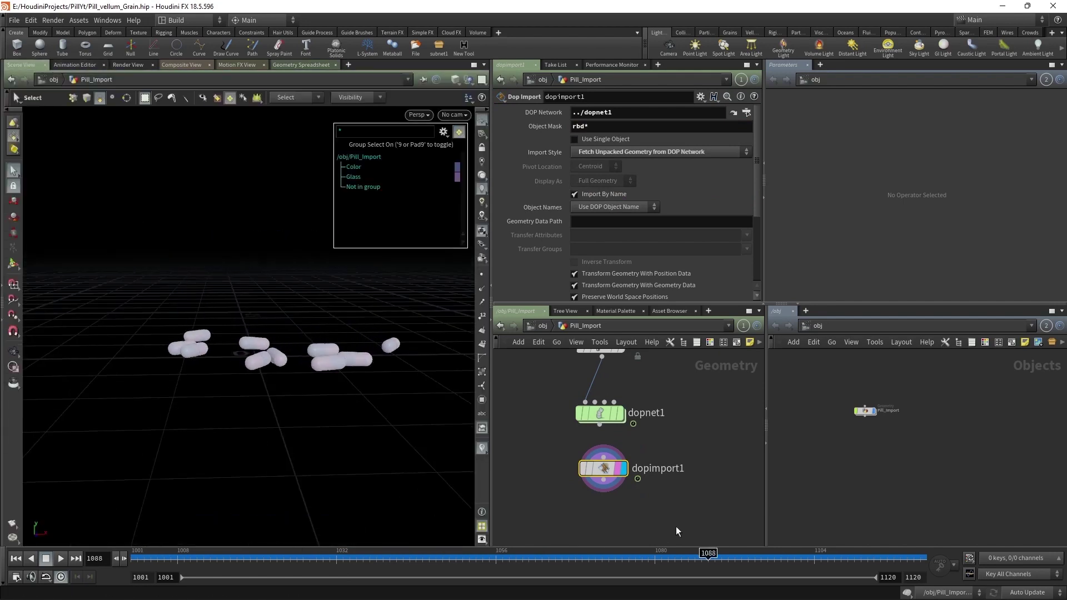
scroll(310, 356, "up", 8)
scroll(289, 278, "down", 2)
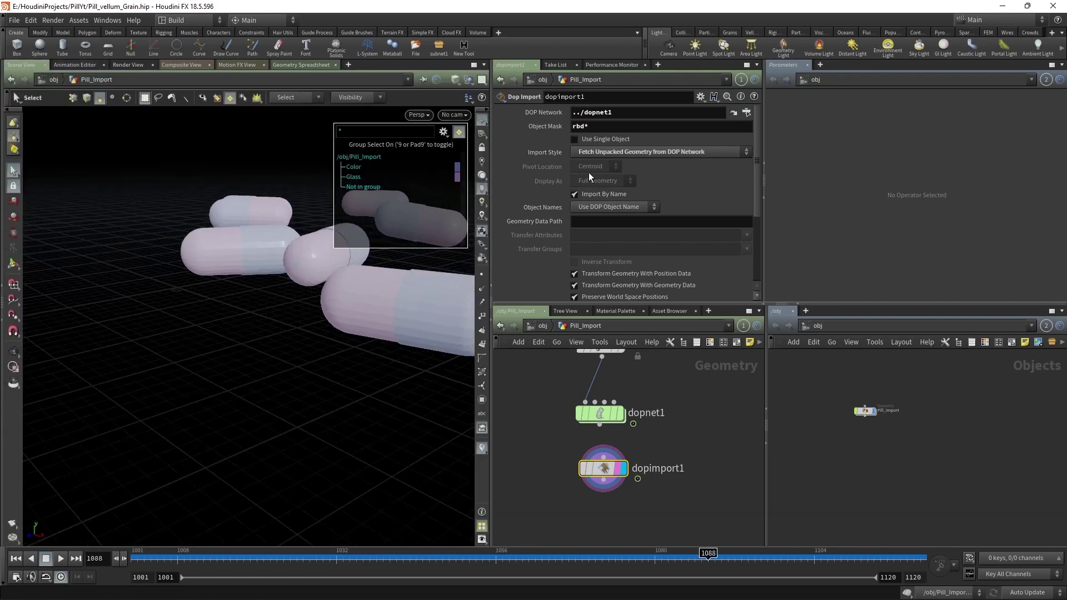
Switch Import Style to Fetch Packed Geometry from DOP Network and check the node's info.
left_click(589, 153)
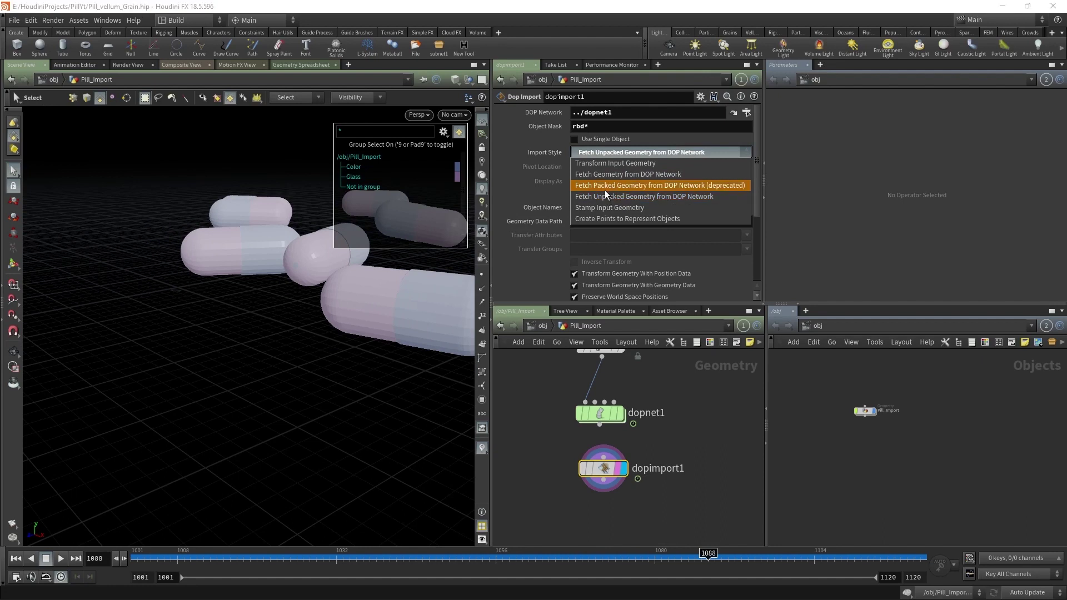
left_click(604, 187)
scroll(286, 443, "down", 5)
scroll(285, 443, "up", 2)
middle_click(609, 472)
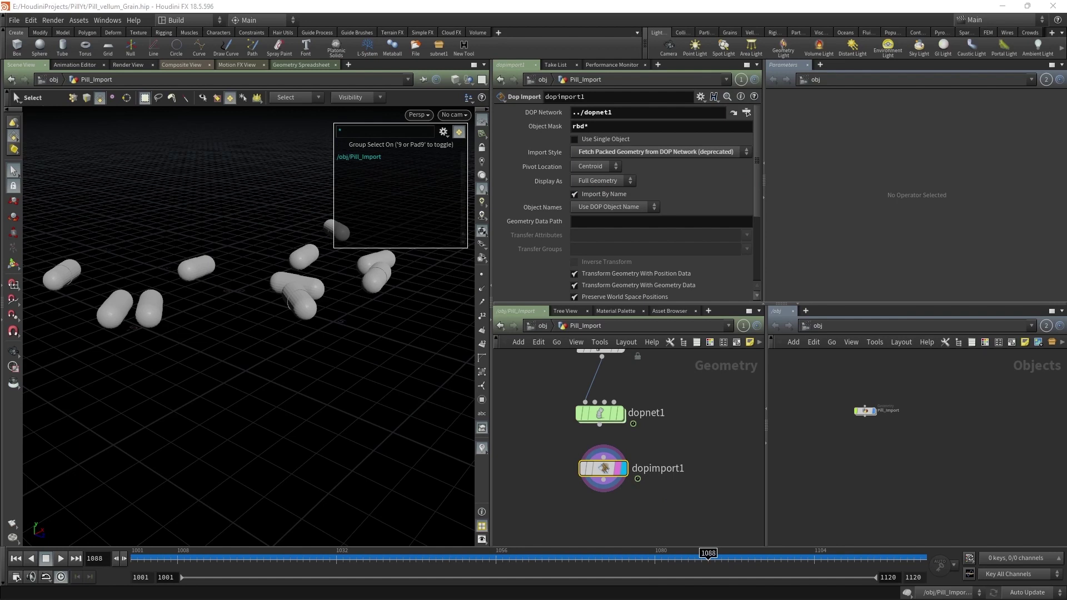
left_click(598, 530)
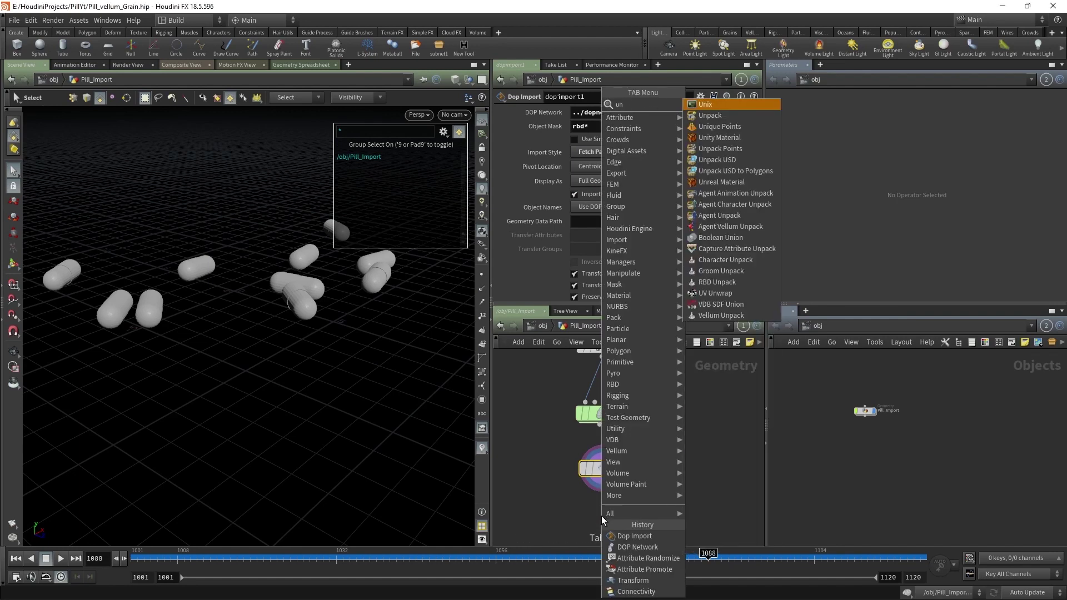
Add an Unpack node under dopimport1, display it, and check its geometry info.
left_click(716, 103)
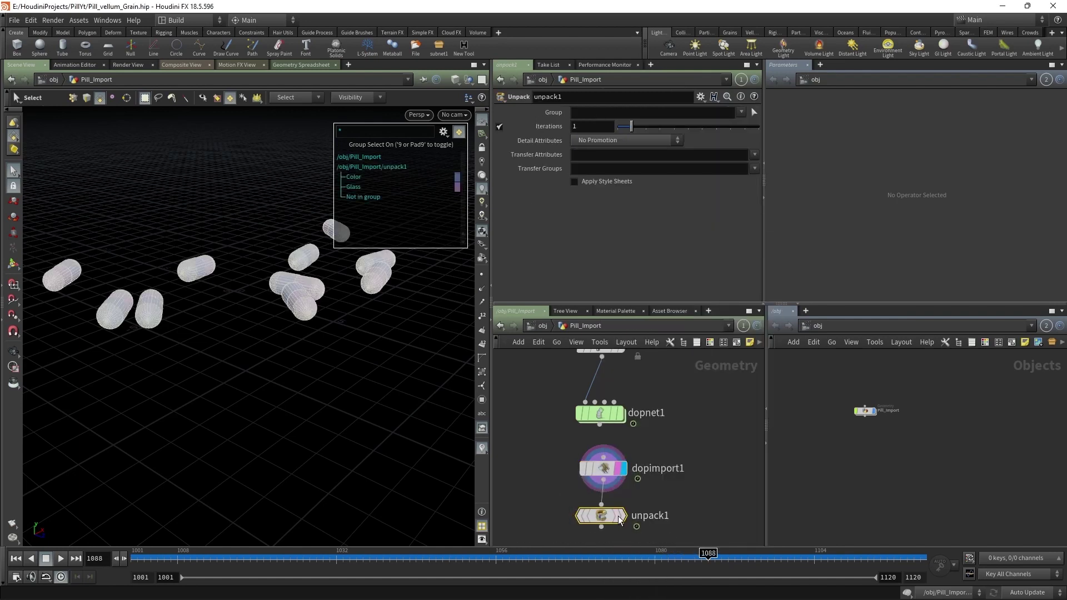
left_click(618, 518)
middle_click(618, 518)
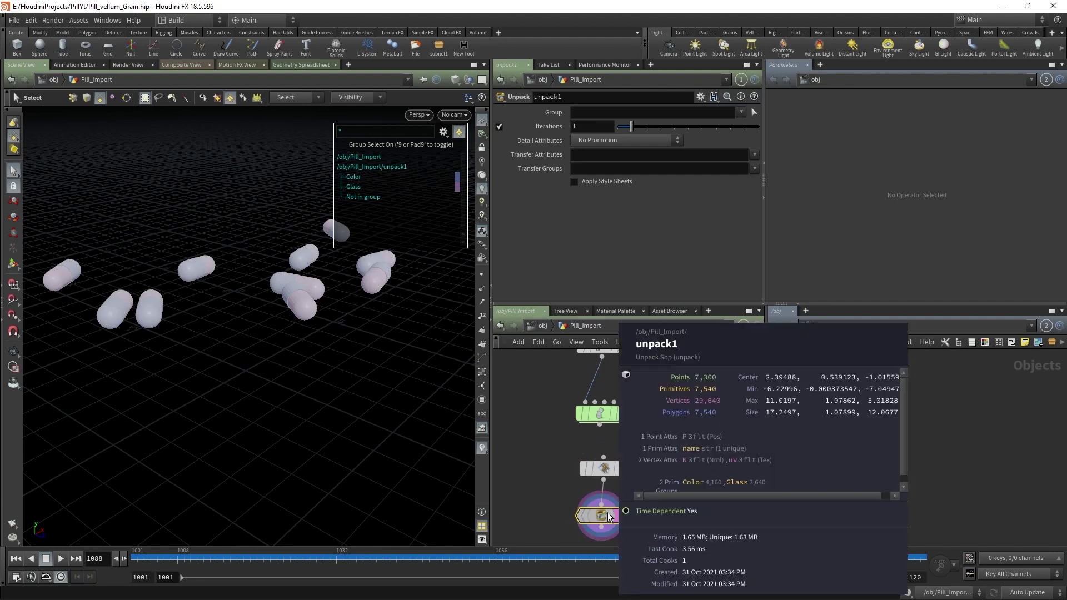
left_click(754, 155)
left_click(776, 326)
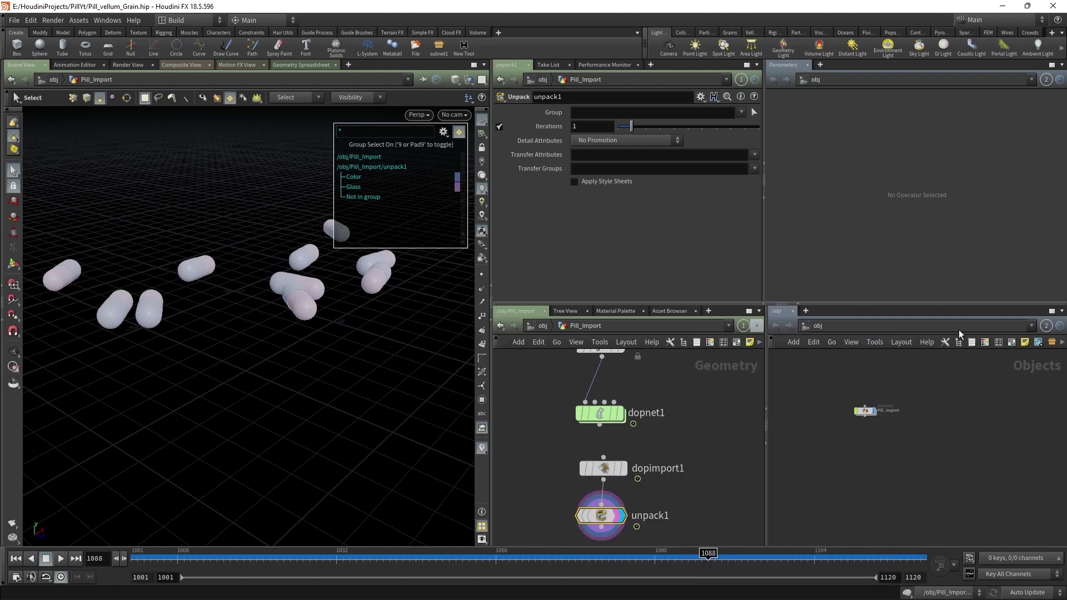
mouse_move(597, 542)
middle_mouse_down()
mouse_move(638, 489)
mouse_move(632, 450)
mouse_move(710, 421)
middle_mouse_up()
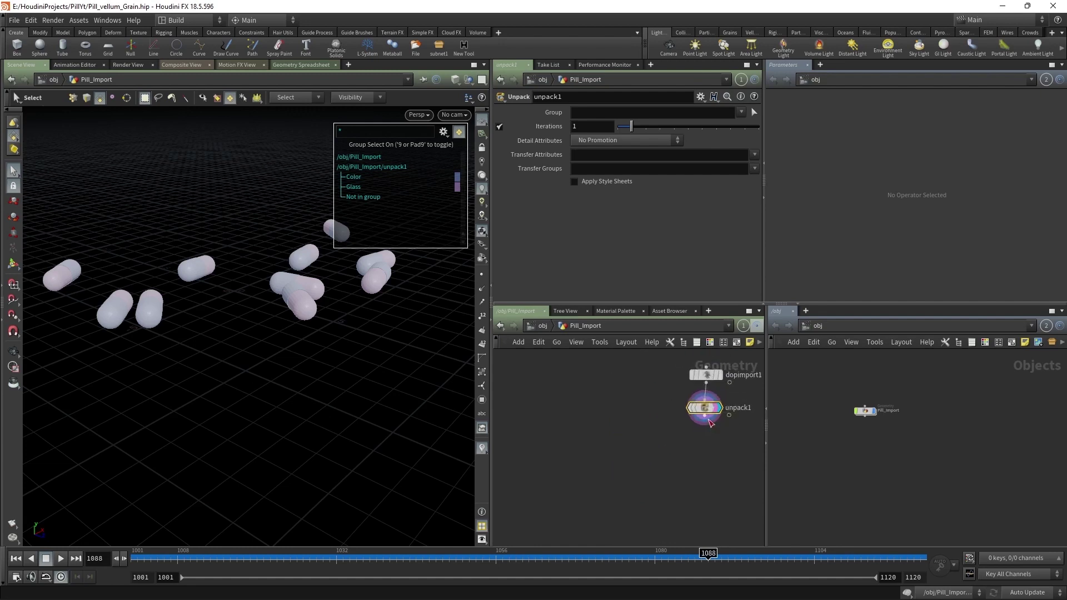
Add a Null below unpack1 and name it Out_Pill_Render.
key("Tab")
type("null")
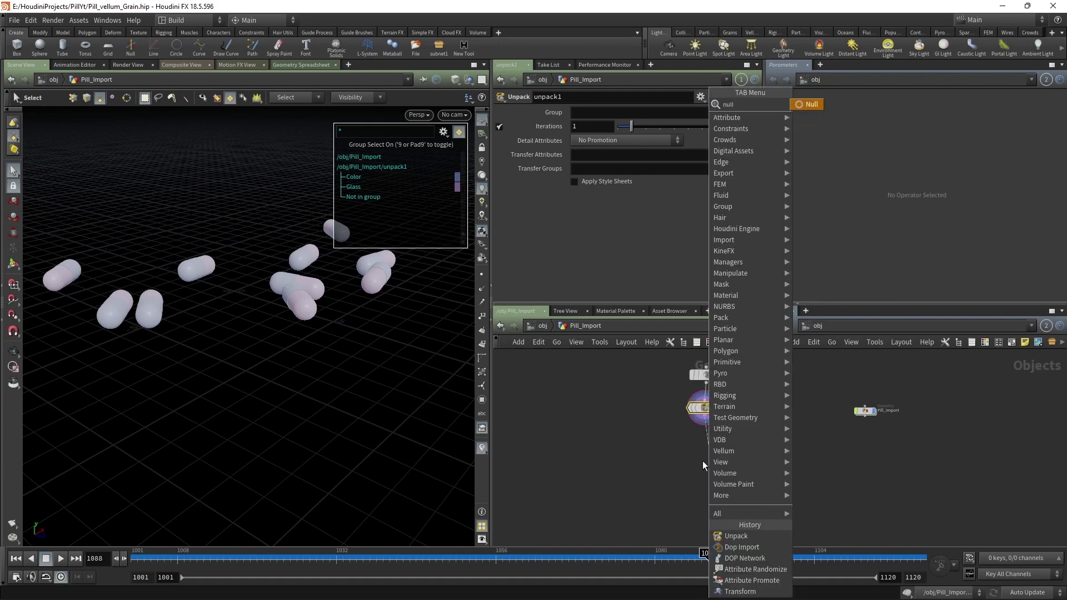
key("Return")
scroll(724, 469, "up", 2)
double_click(689, 448)
type("Out_Pill_Render")
key("Return")
Display the unpacked pills and move Out_Pill_Render lower in the network.
left_click(639, 448)
scroll(695, 435, "down", 1)
left_click_drag(696, 436, 695, 448)
middle_click_drag(659, 438, 681, 435)
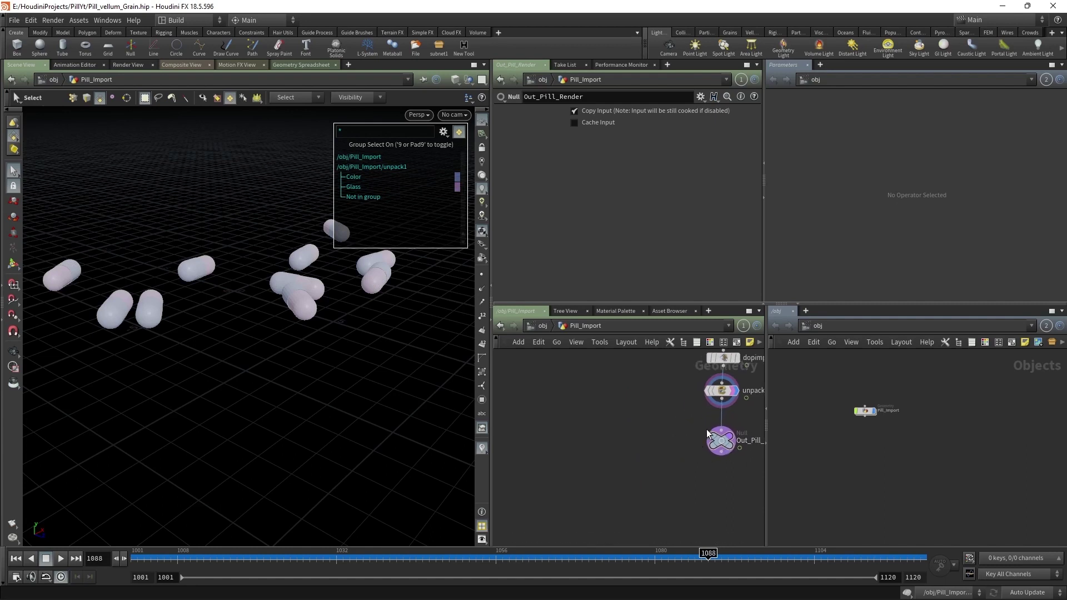
left_click(625, 436)
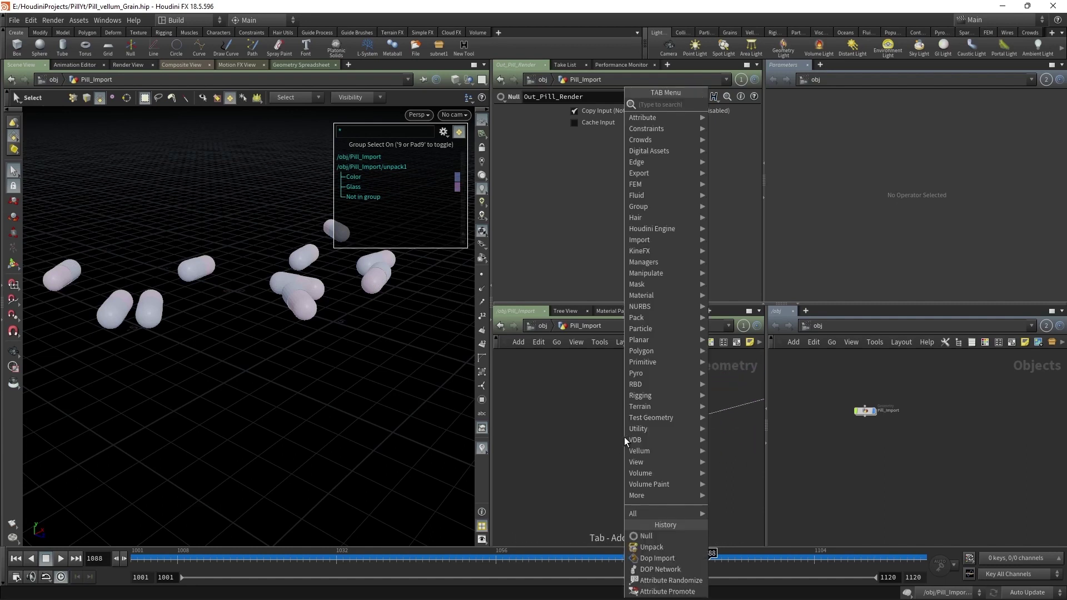
Branch a VDB from Polygons node off unpack1 and display it.
type("vdb fr")
key("Down")
key("Down")
key("Down")
key("Return")
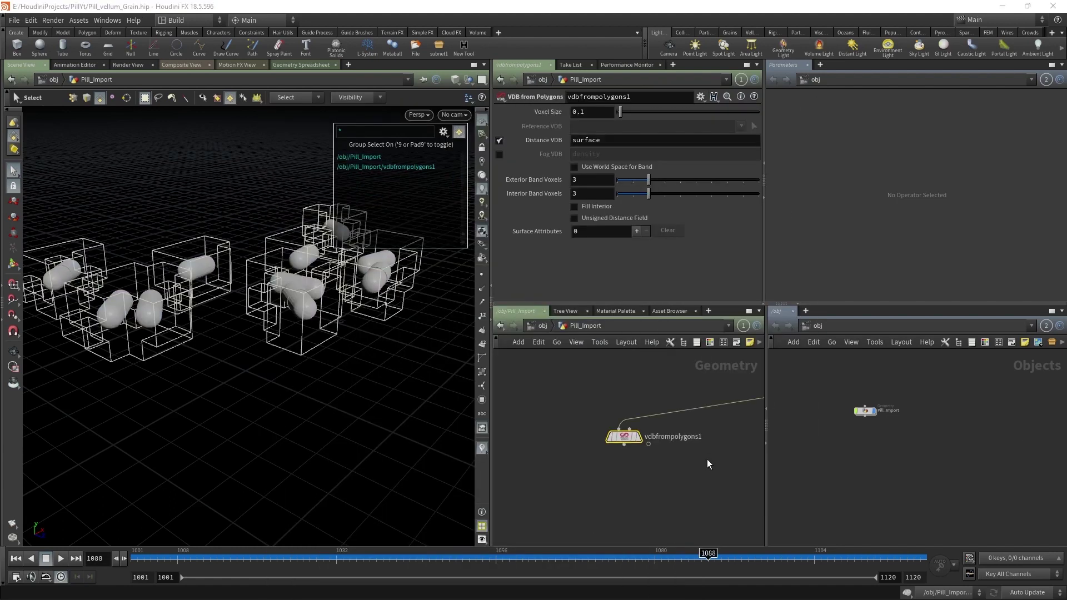
left_click_drag(630, 441, 632, 449)
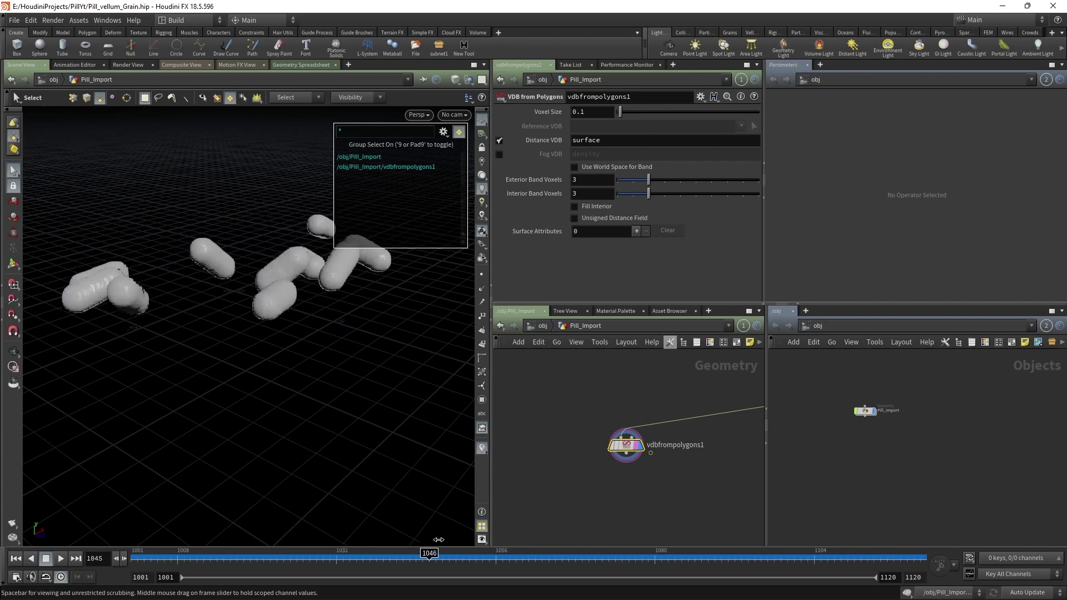
Insert a Time Shift node above vdbfrompolygons1 and display the shifted pills.
key("Tab")
type("time")
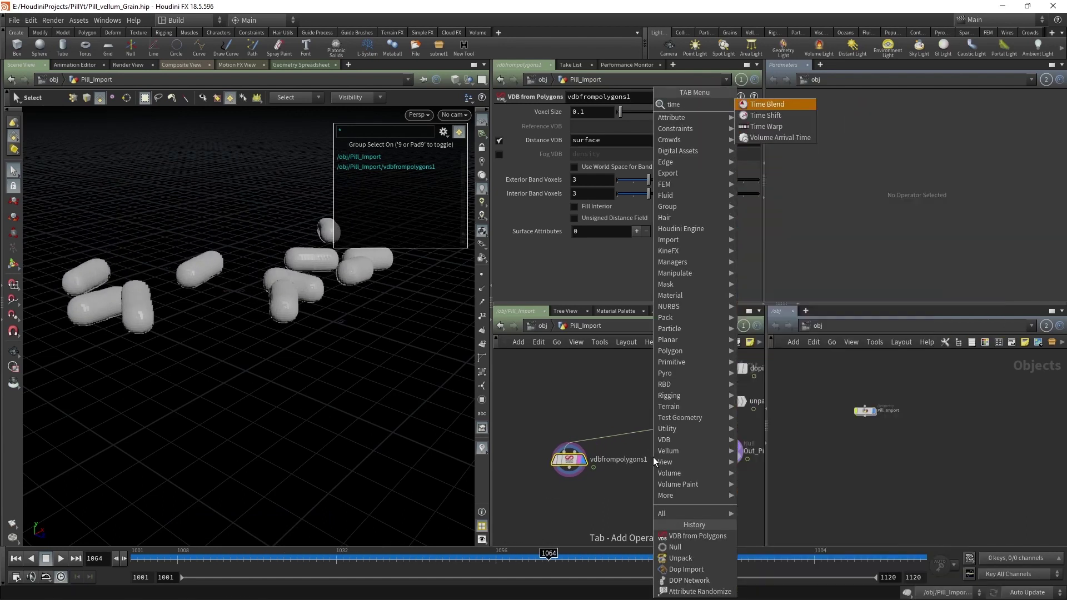
key("Down")
key("Return")
left_click(653, 457)
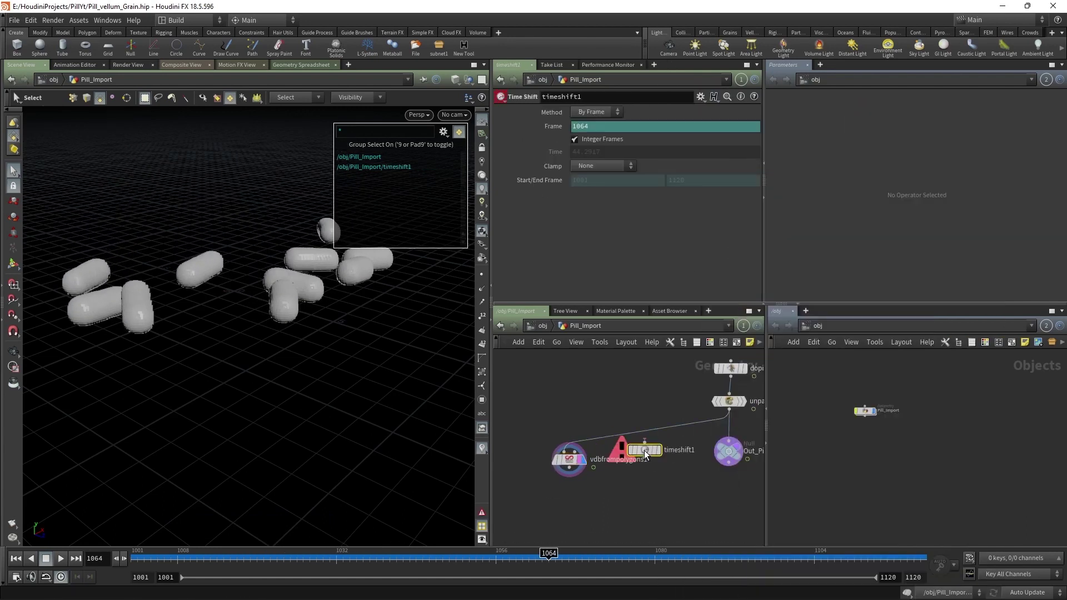
scroll(656, 380, "down", 3)
left_click_drag(700, 412, 645, 411)
left_click(648, 410)
Set the Time Shift frame to the $FSTART expression and view the row of pills.
middle_click(553, 126, "ctrl")
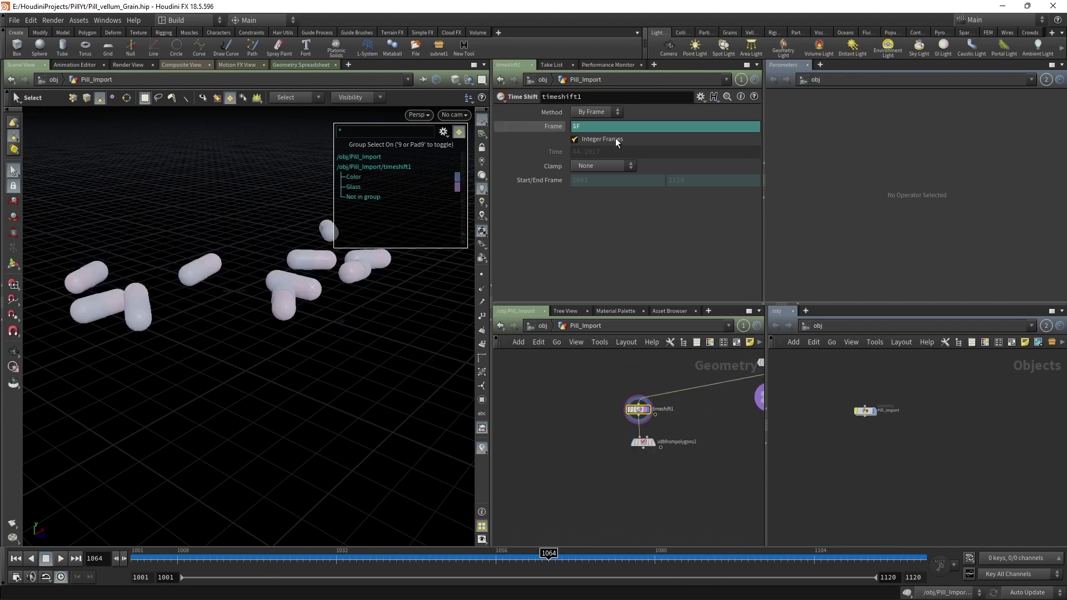
type("START")
key("Return")
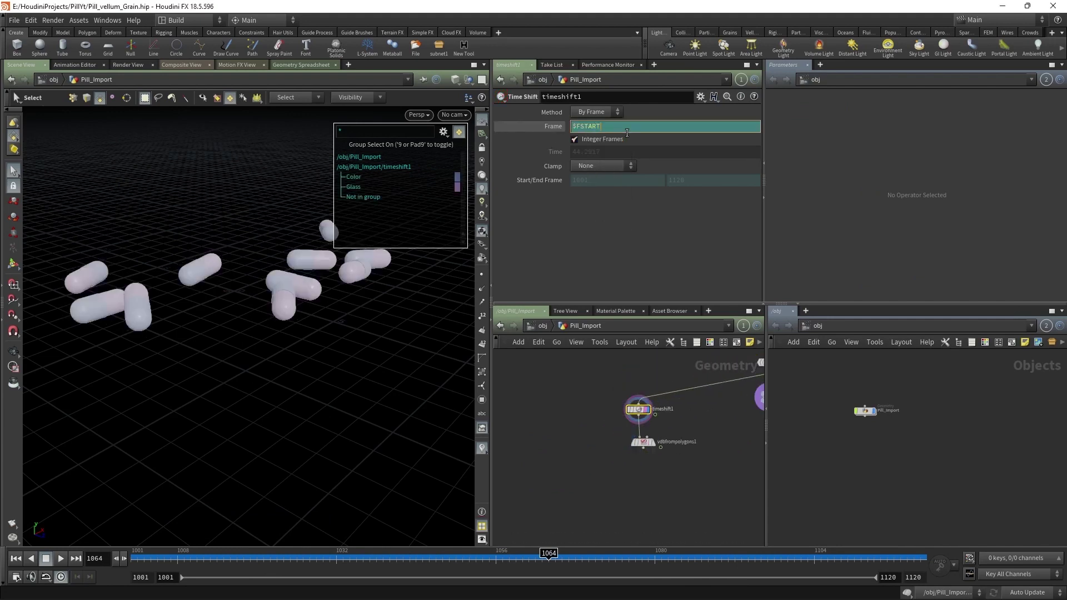
key("ctrl+Up")
left_click_drag(209, 325, 174, 328)
scroll(677, 439, "up", 2)
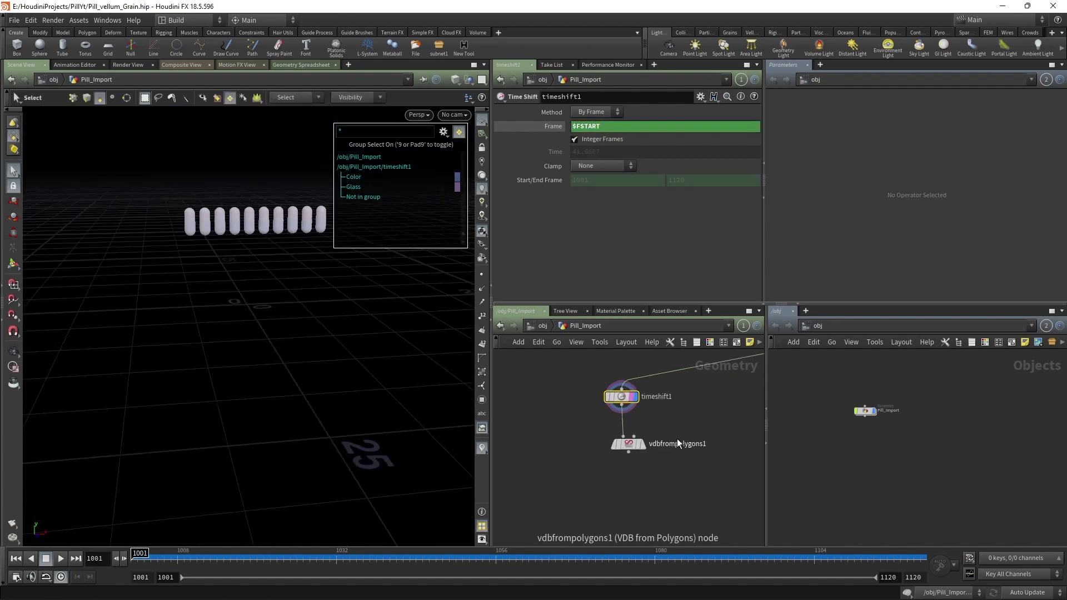
Display the VDB pill surface from vdbfrompolygons1 in the viewport.
left_click(635, 449)
scroll(218, 143, "up", 3)
scroll(245, 166, "up", 3)
scroll(248, 172, "up", 2)
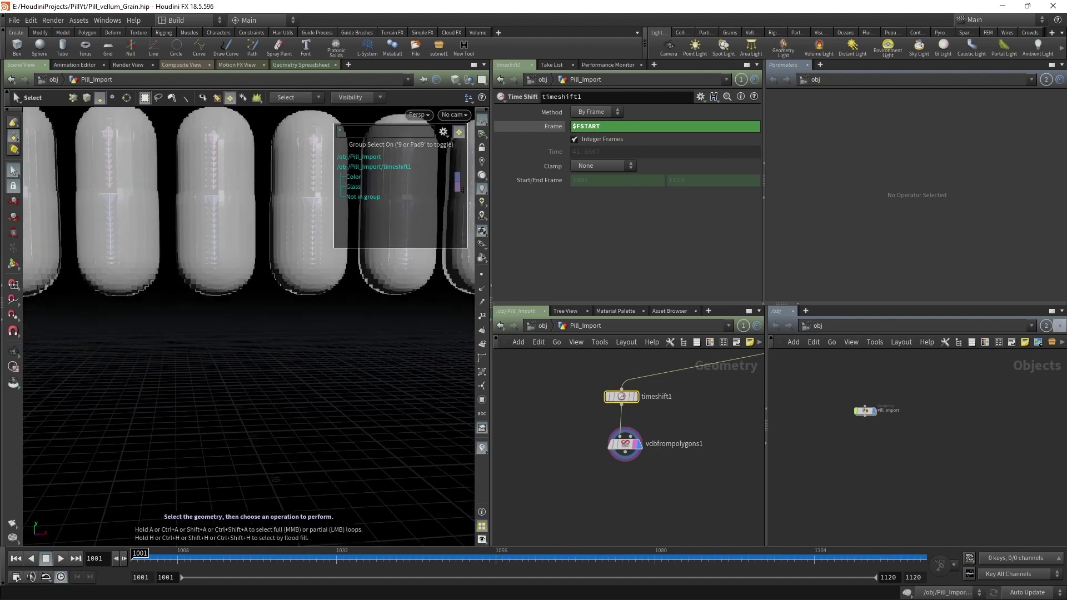
left_click(625, 461)
left_click(619, 487)
Add a VDB Reshape SDF node below the VDB, set to Erode.
type("vdb")
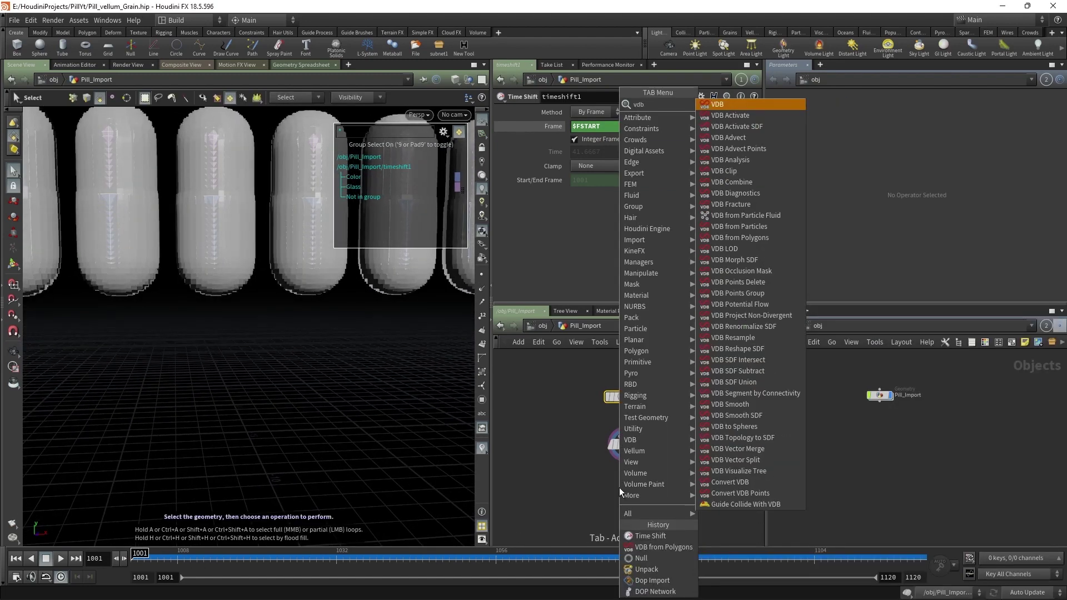
type(" res")
key("Down")
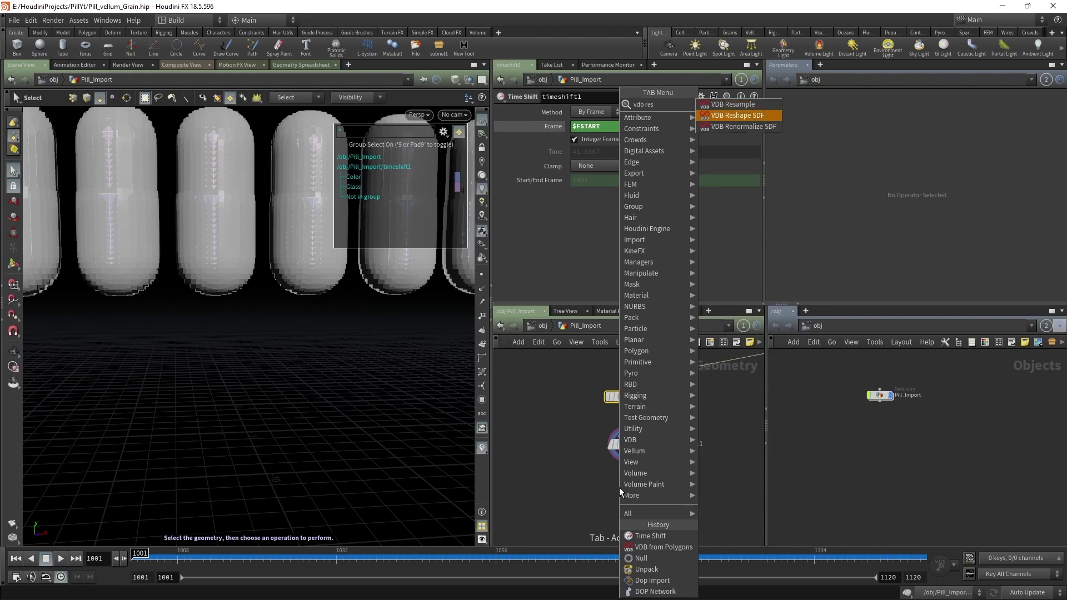
key("Return")
left_click(619, 488)
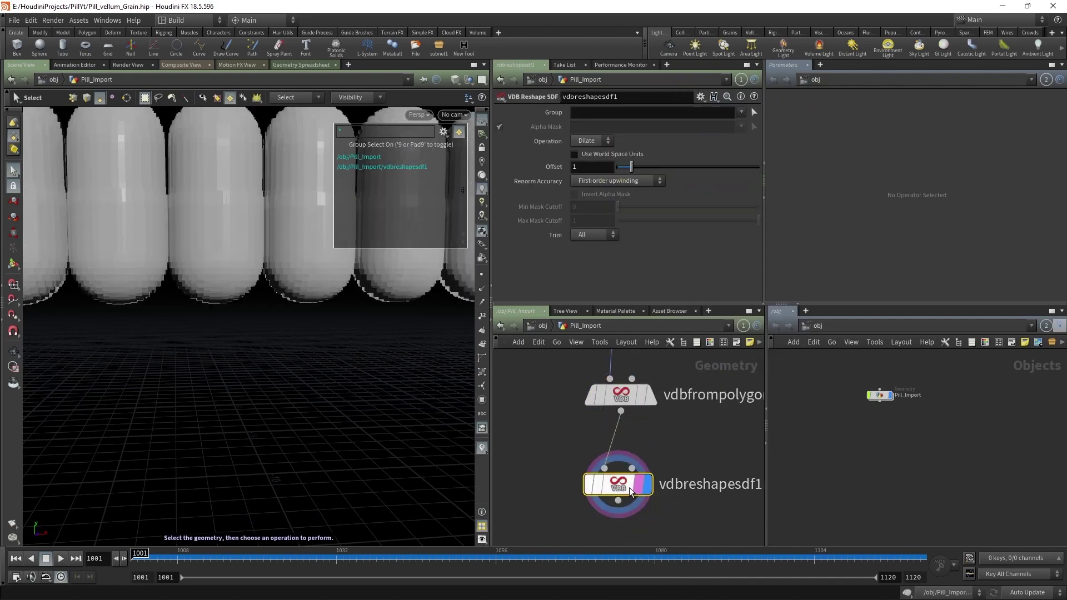
left_click(593, 142)
left_click(588, 164)
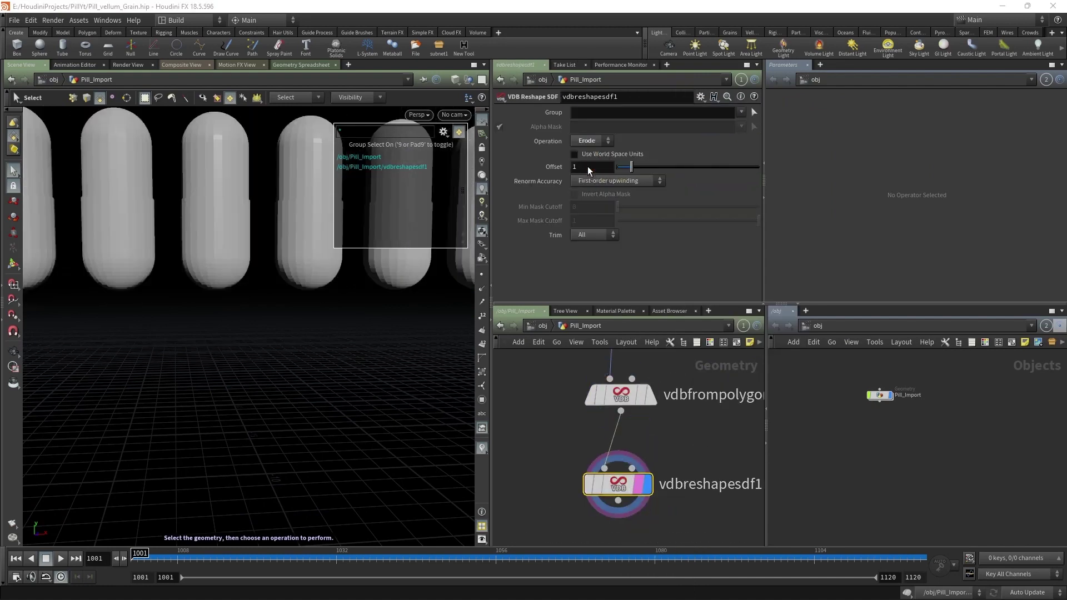
scroll(238, 334, "down", 3)
scroll(239, 333, "down", 2)
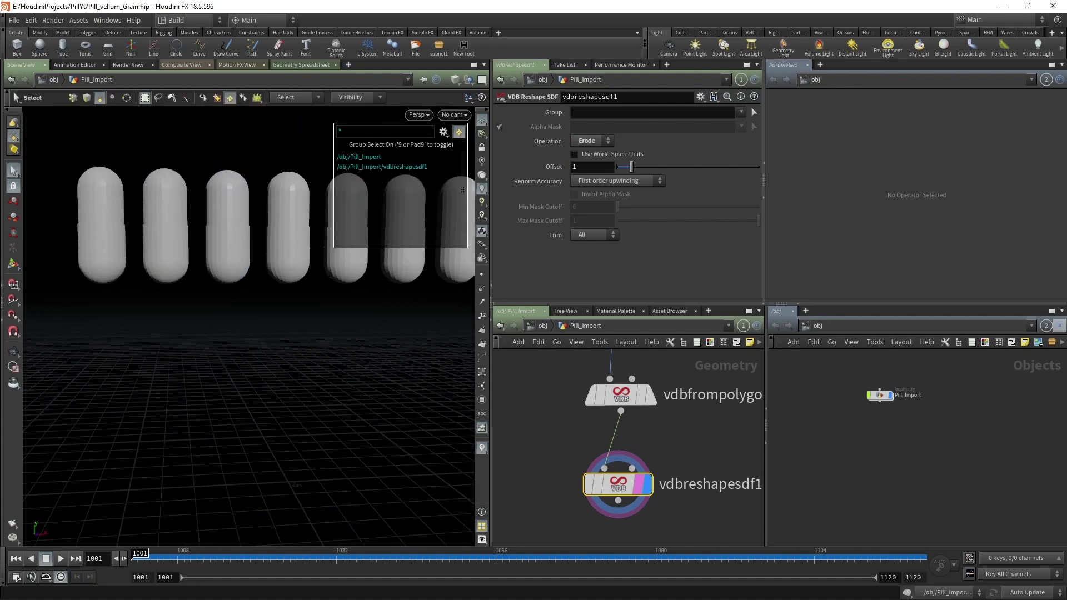
Wire a Convert VDB node directly below vdbreshapesdf1.
left_click_drag(634, 422, 635, 468)
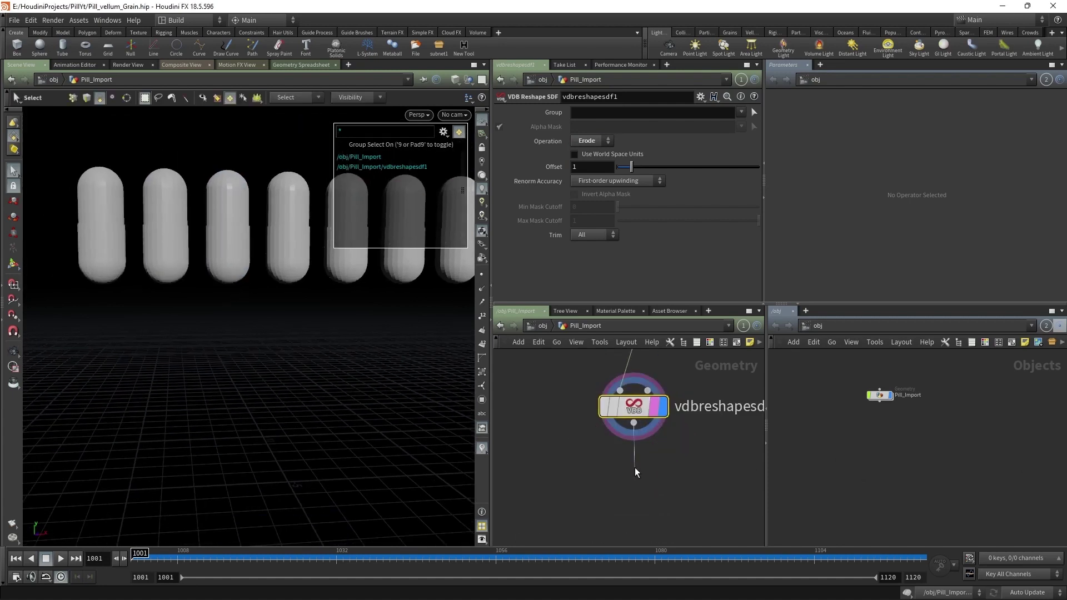
type("vdb con")
key("Return")
left_click(635, 470)
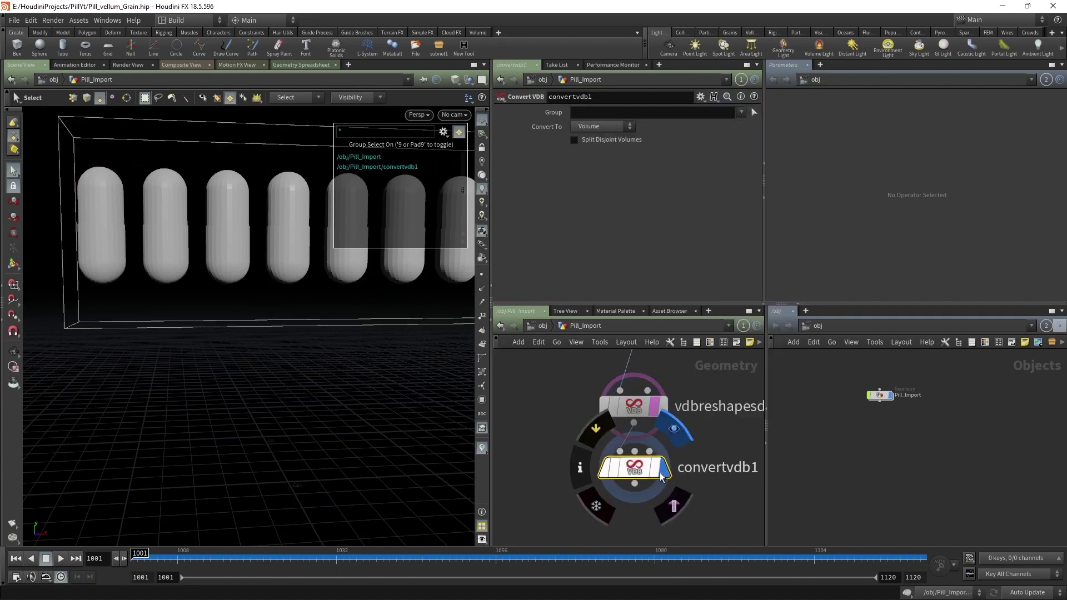
Set Convert VDB to output polygons and show the pills flat shaded.
left_click(601, 160)
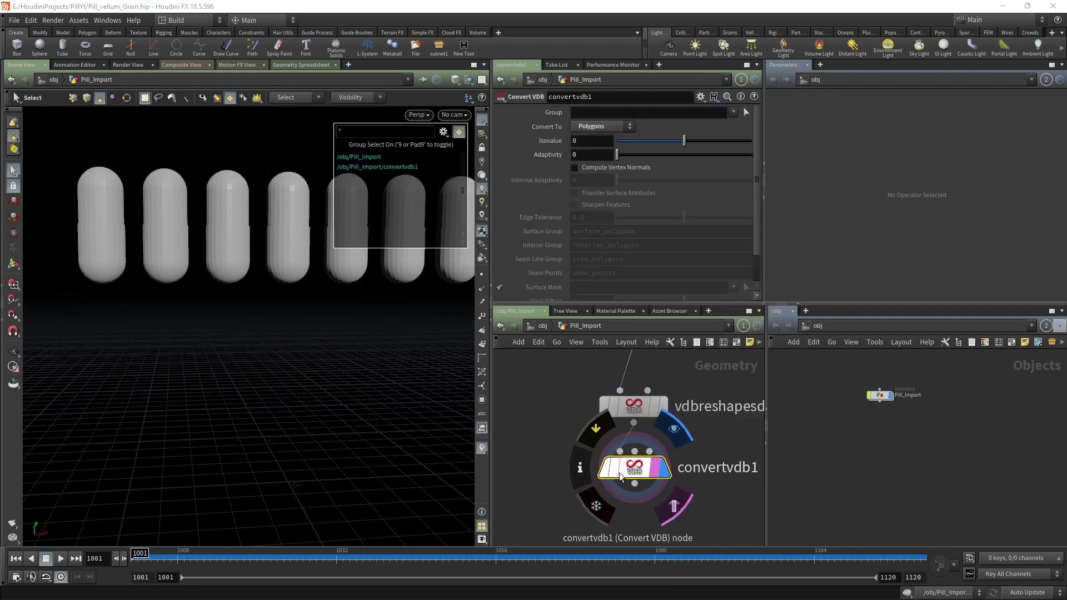
key("w")
scroll(259, 237, "up", 5)
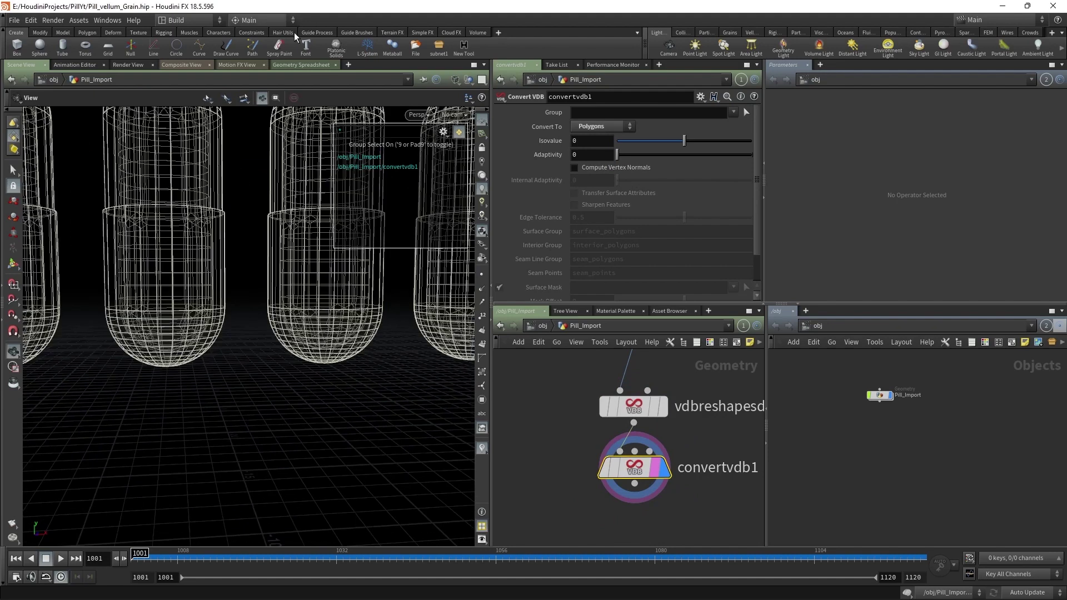
left_click(456, 79)
left_click(476, 157)
Move convertvdb1 lower in the network and orbit the view around the pills.
scroll(333, 333, "down", 3)
left_click_drag(639, 472, 648, 499)
scroll(661, 478, "down", 3)
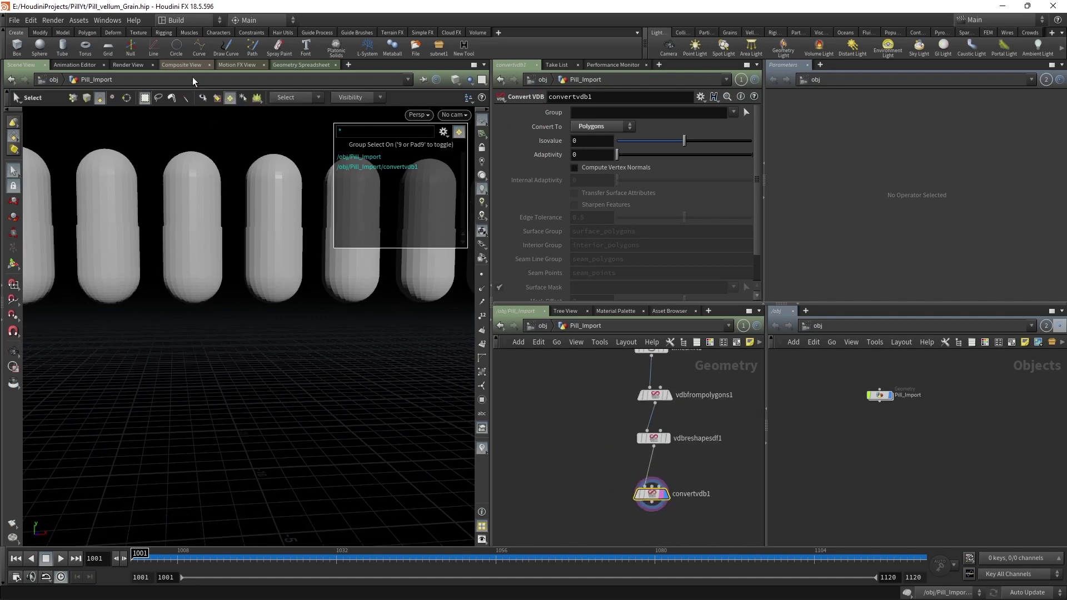
key("Escape")
mouse_move(214, 224)
left_mouse_down()
mouse_move(189, 228)
mouse_move(200, 234)
left_mouse_up()
key("s")
middle_click_drag(662, 489, 673, 417)
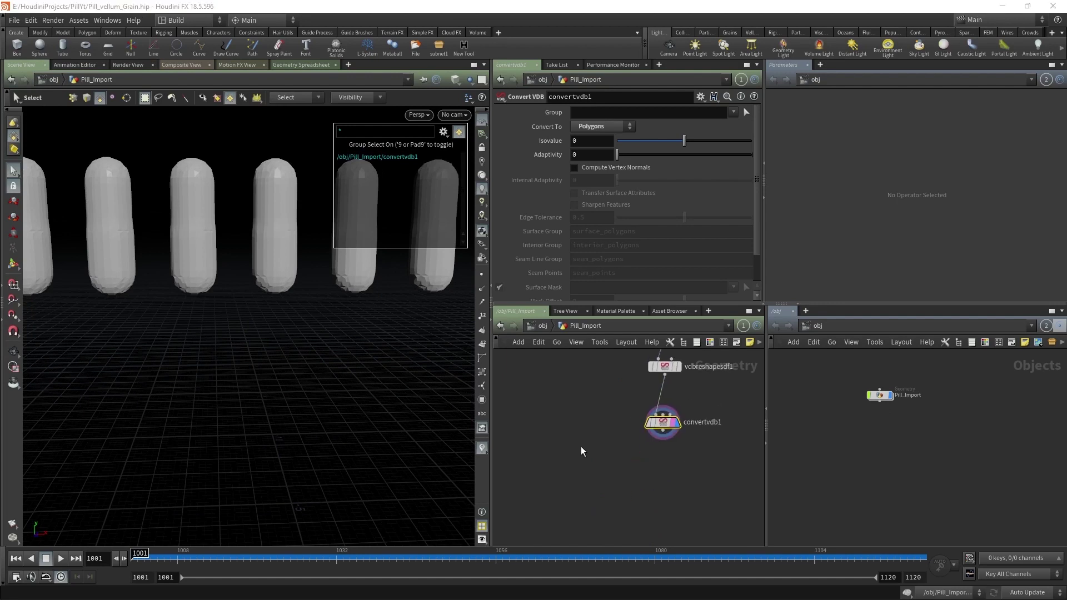
key("Tab")
Add an IsoOffset node below convertvdb1, display it, and set Uniform Sampling Divs to 200.
type("iso")
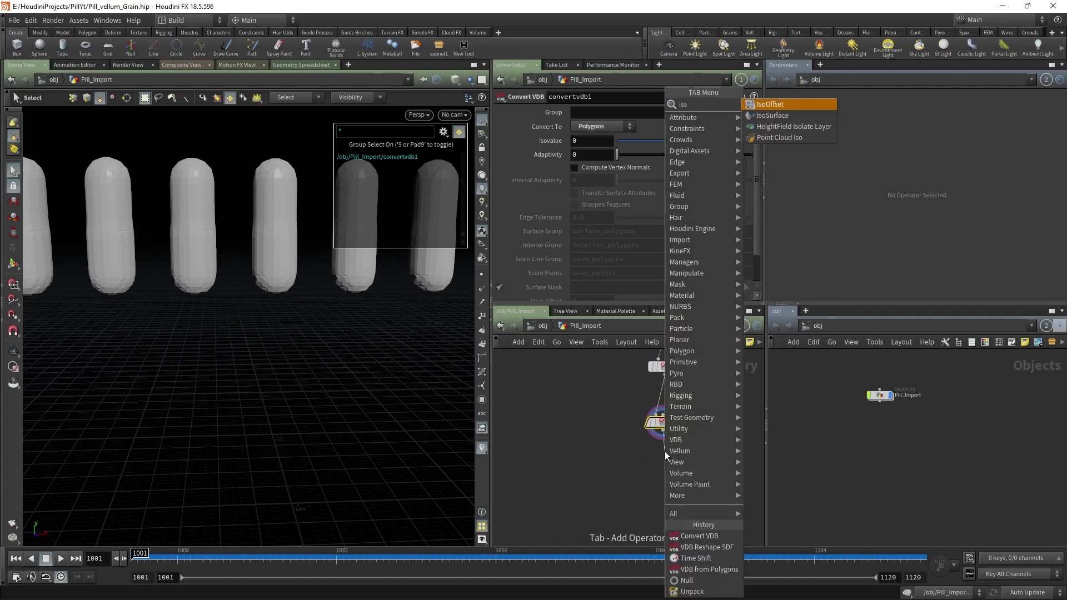
key("Return")
left_click(665, 451)
left_click_drag(620, 201, 755, 199)
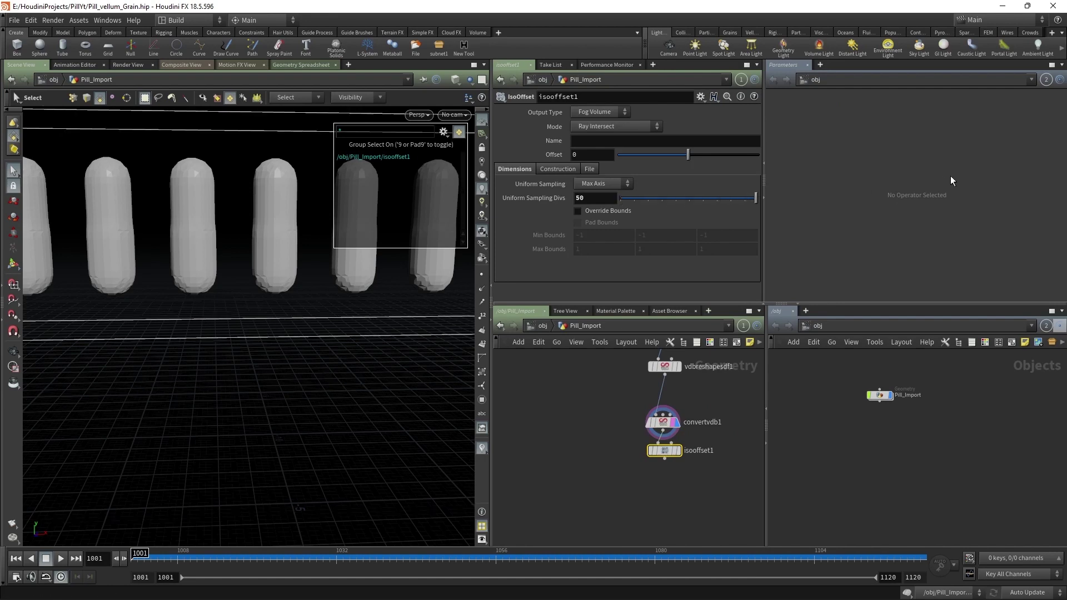
left_click(678, 450)
left_click(592, 198)
type("200")
key("Return")
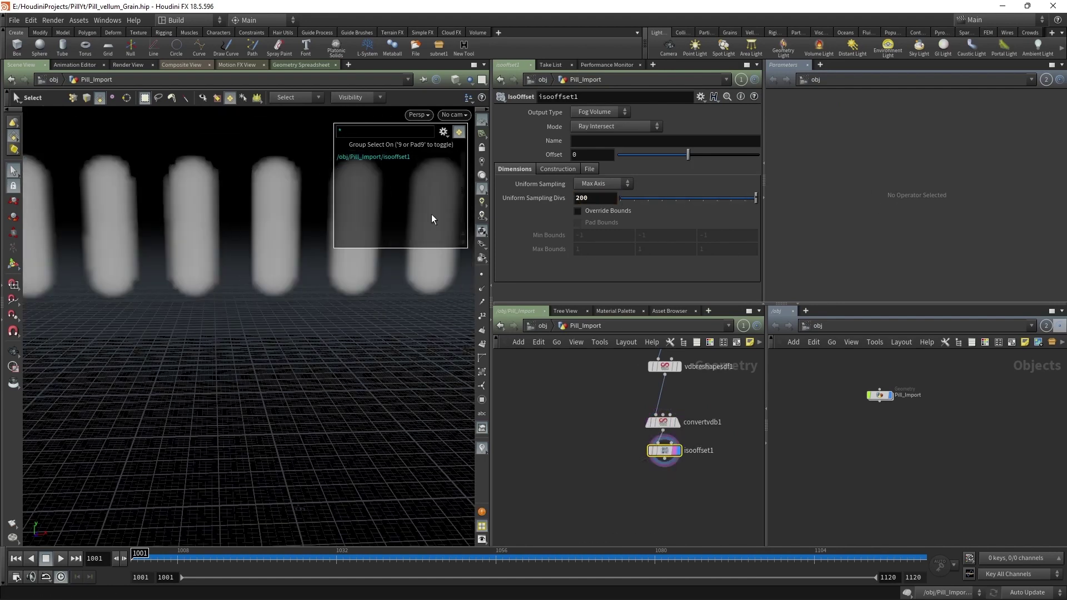
scroll(232, 361, "down", 5)
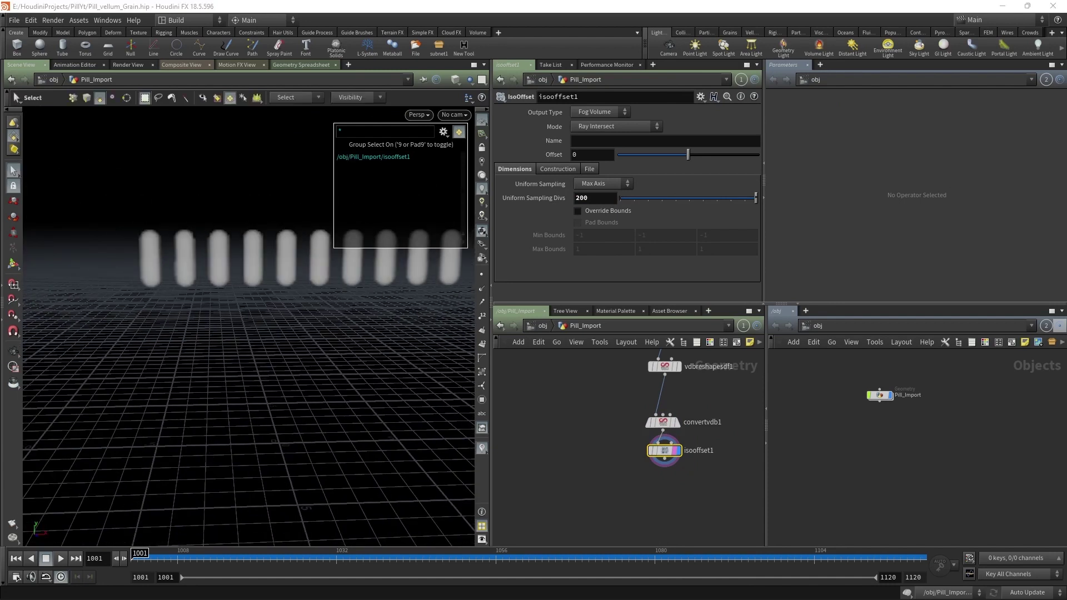
scroll(639, 456, "up", 3)
key("Tab")
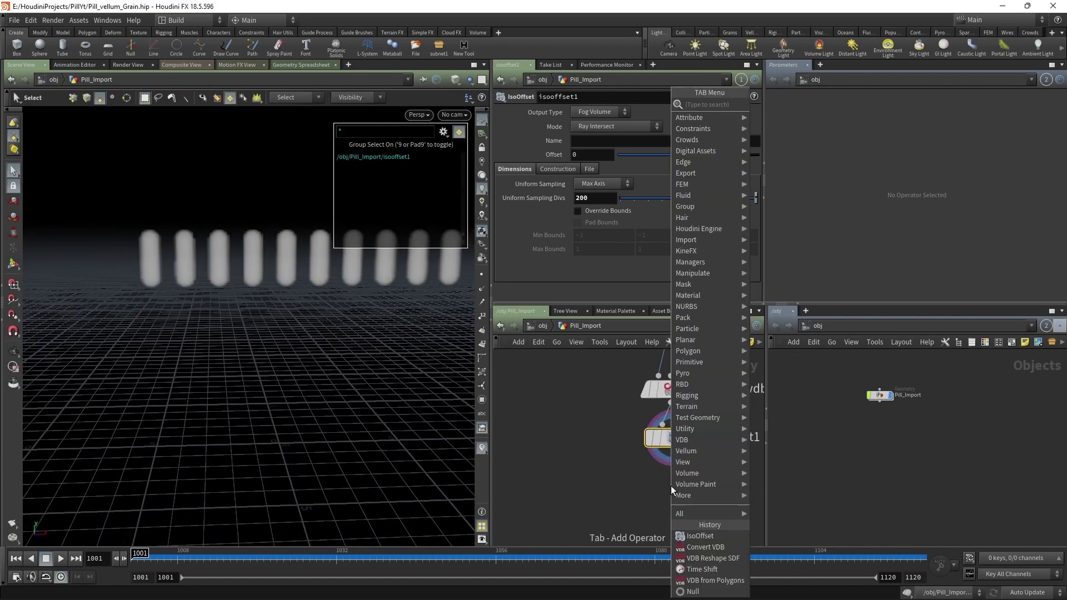
Add a Vellum Configure Grain node below isooffset1, creating points from volume with grain size 0.068.
type("vellum")
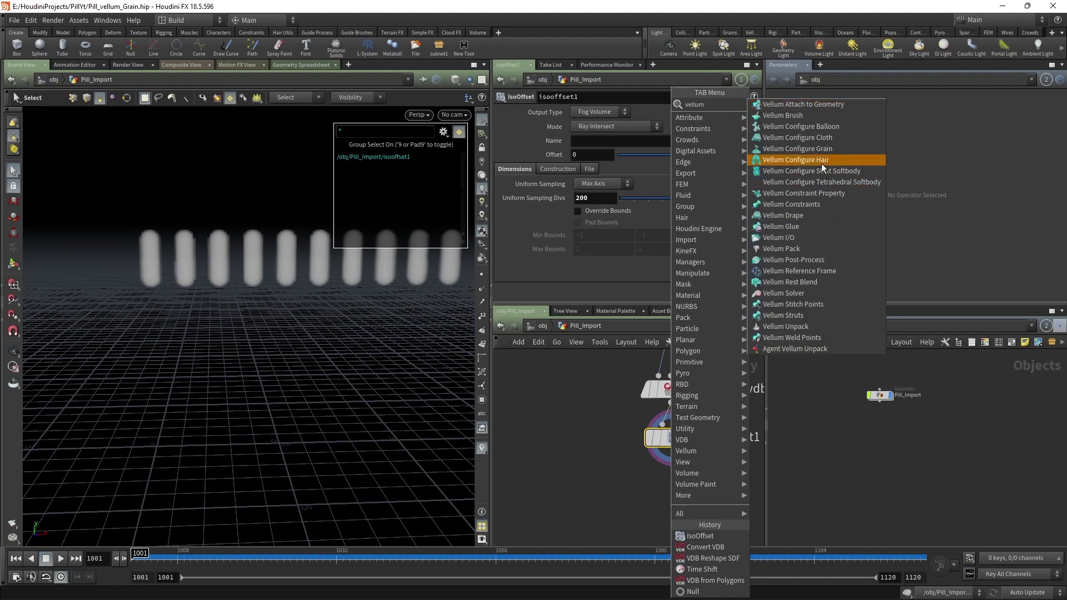
left_click(822, 148)
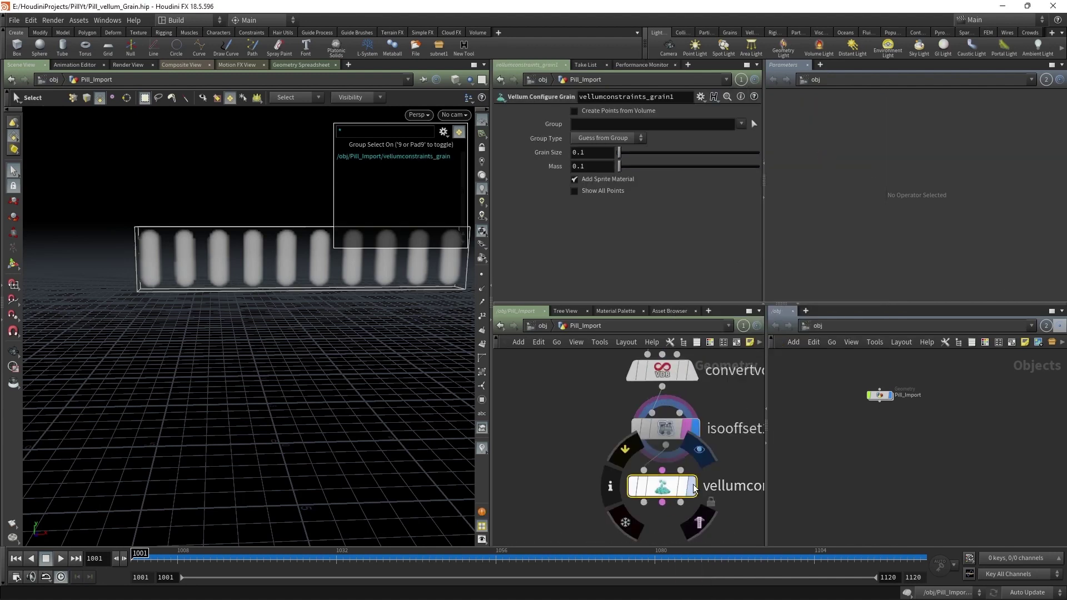
left_click(669, 508)
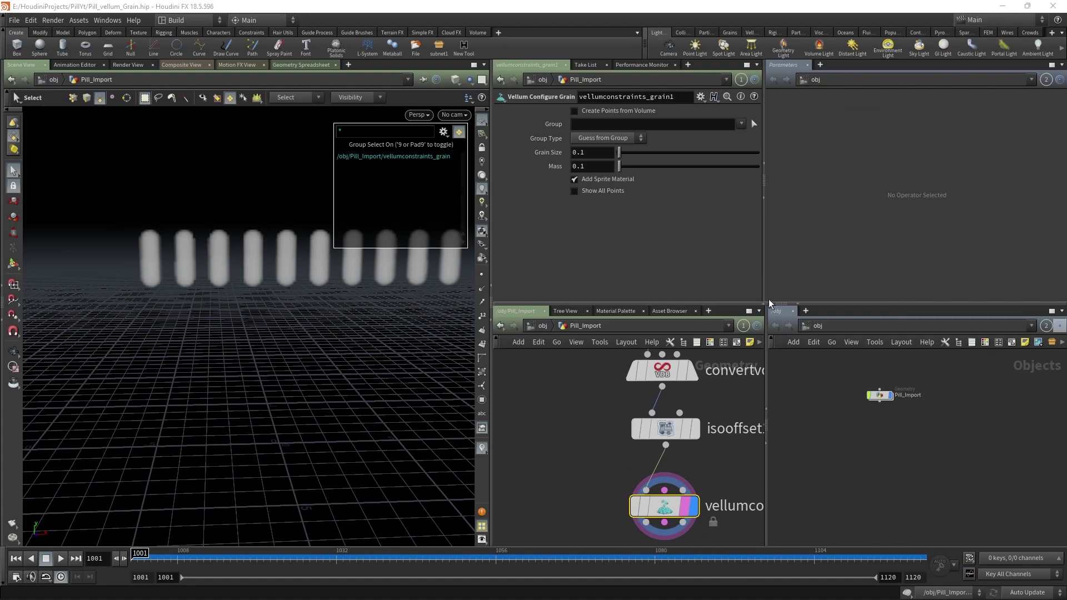
left_click(611, 113)
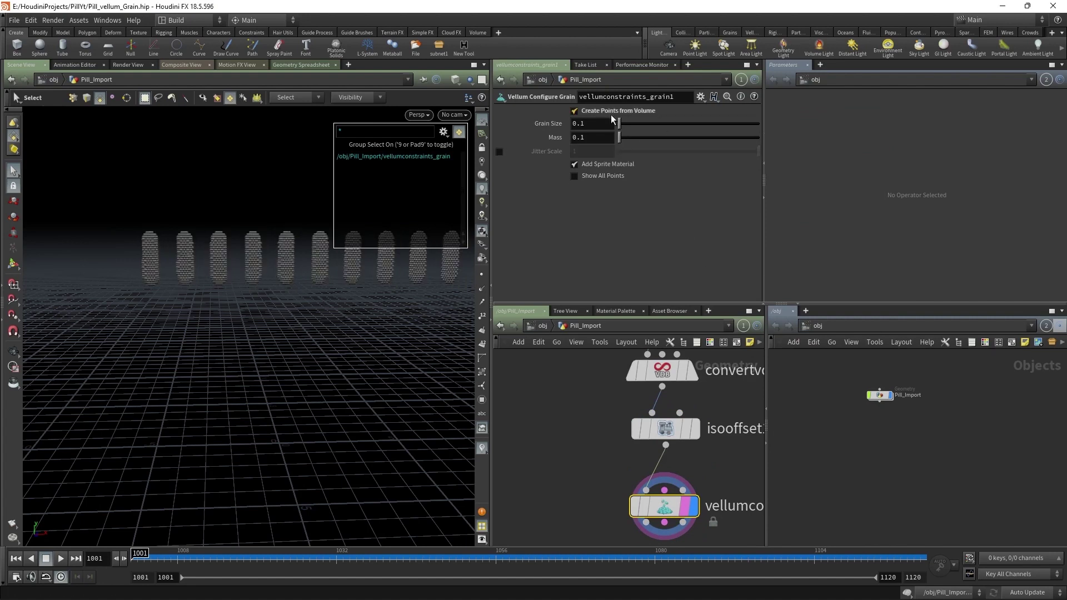
double_click(582, 123)
left_click_drag(588, 123, 626, 124)
type("0.068")
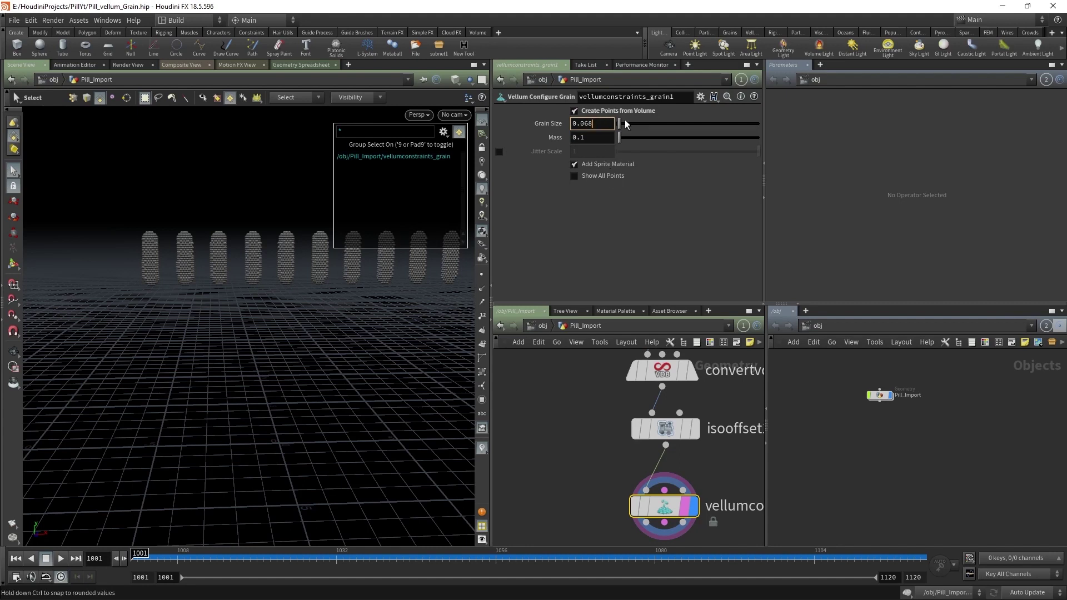
key("Return")
Turn on Show All Points and jitter scale 1 for the grain positions.
key("Escape")
mouse_move(286, 234)
right_mouse_down()
mouse_move(286, 81)
mouse_move(327, 135)
right_mouse_up()
key("s")
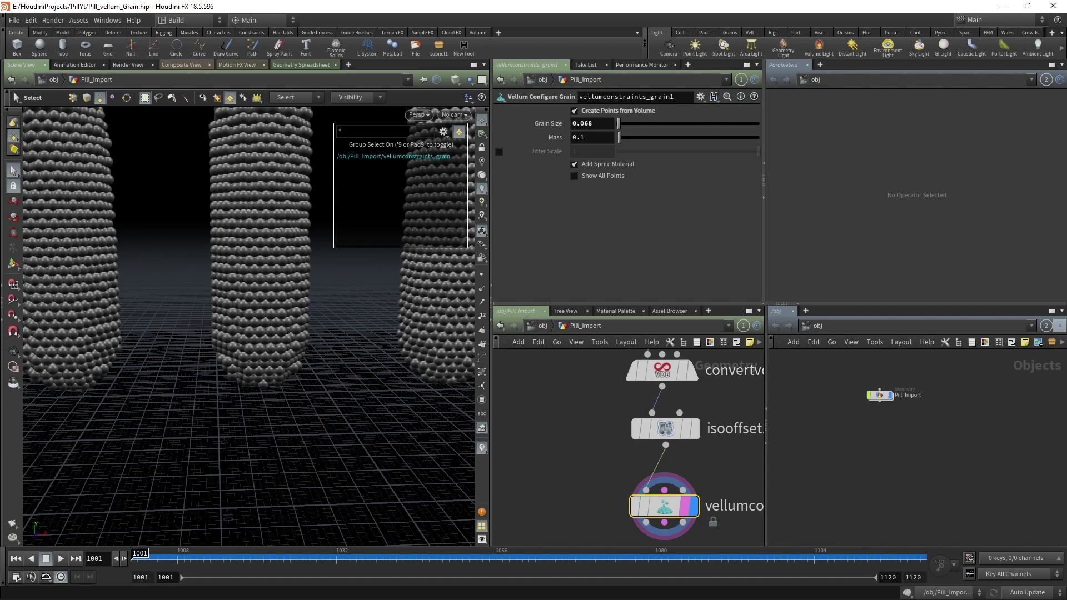
left_click(589, 180)
left_click(499, 153)
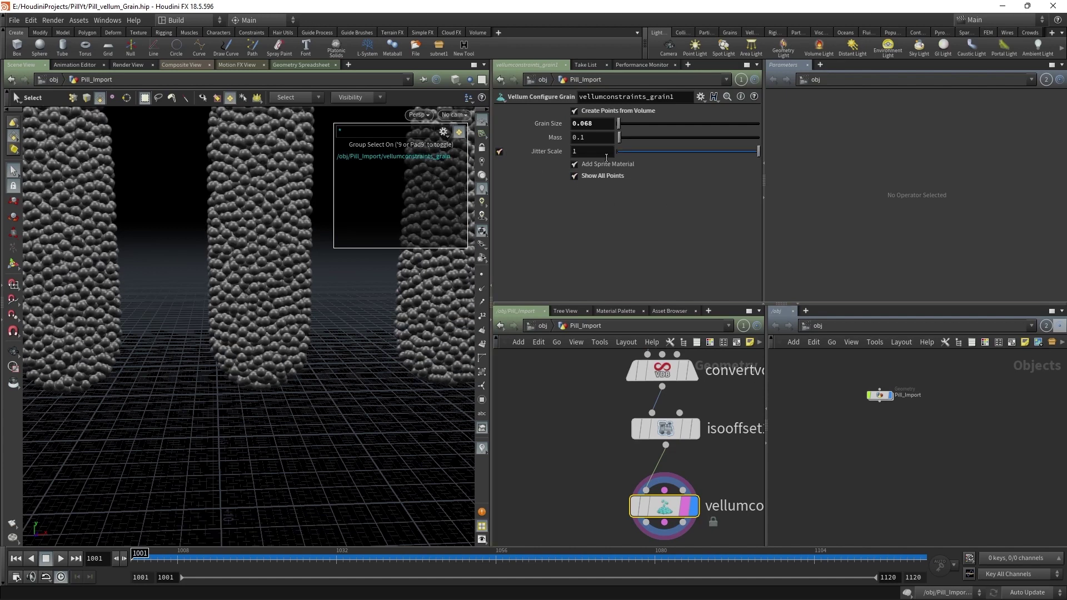
key("Escape")
right_click_drag(279, 298, 211, 394)
key("s")
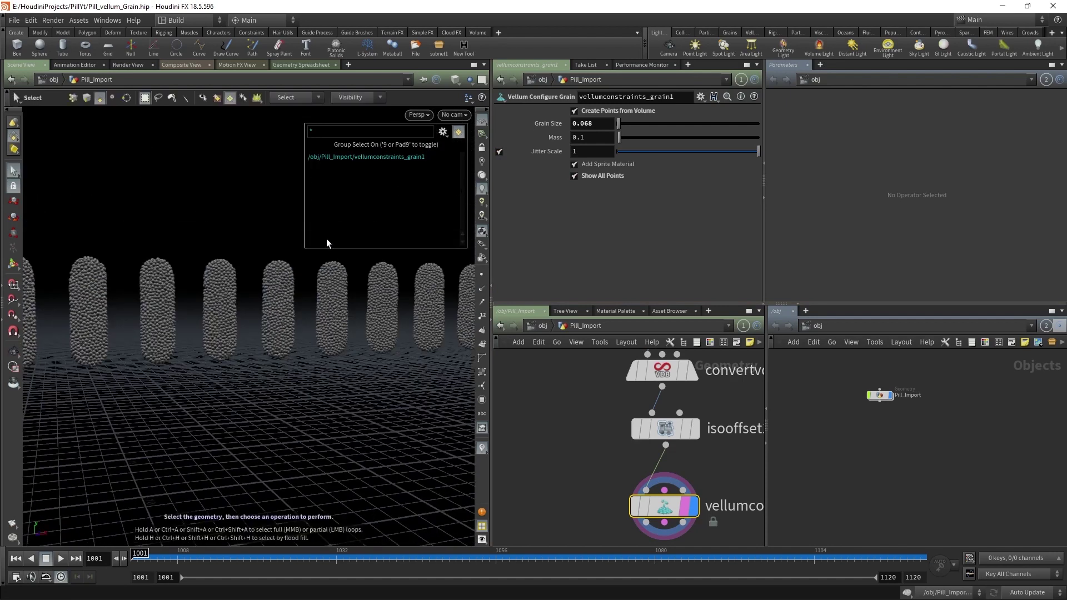
key("Escape")
scroll(345, 314, "up", 3)
scroll(345, 314, "up", 3)
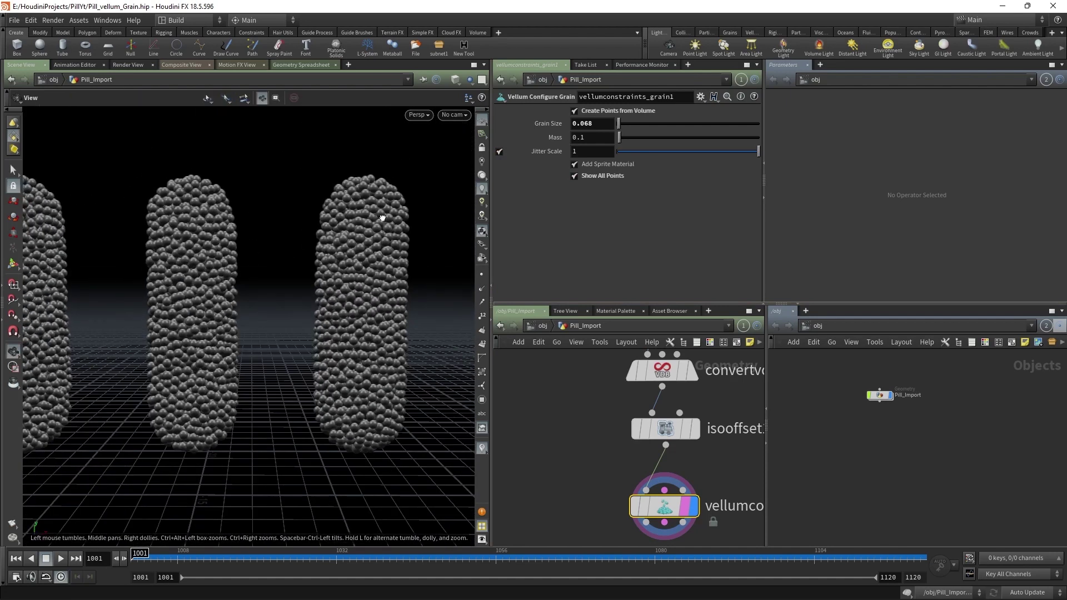
scroll(345, 314, "down", 5)
key("s")
scroll(704, 382, "down", 2)
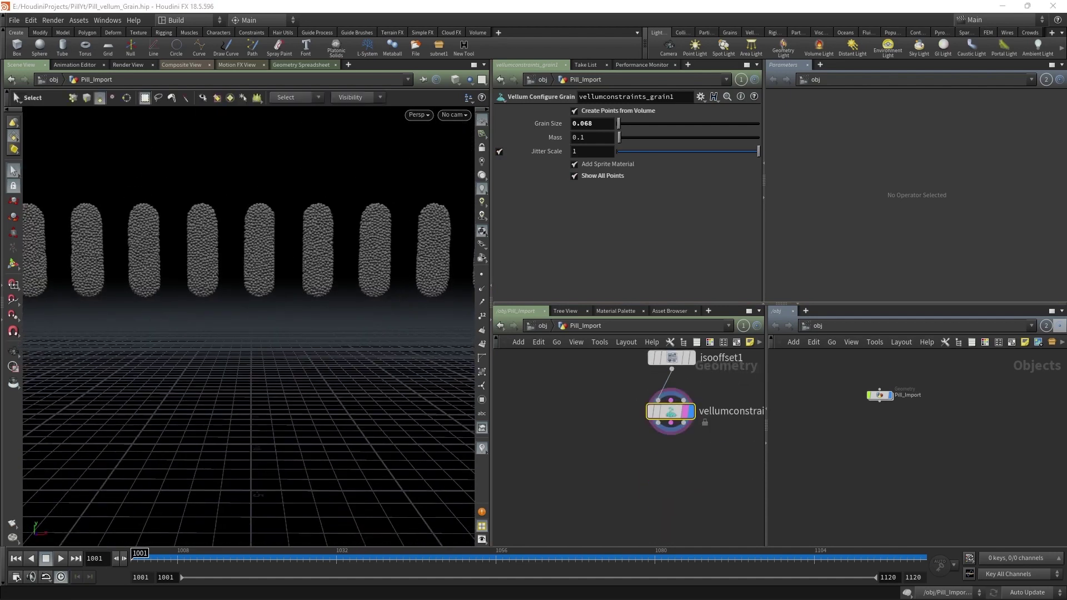
Add an Attribute Wrangle below the grain node with the code f@pscale = ch("pscale");.
key("Tab")
type("at wr")
key("Return")
left_click(616, 232)
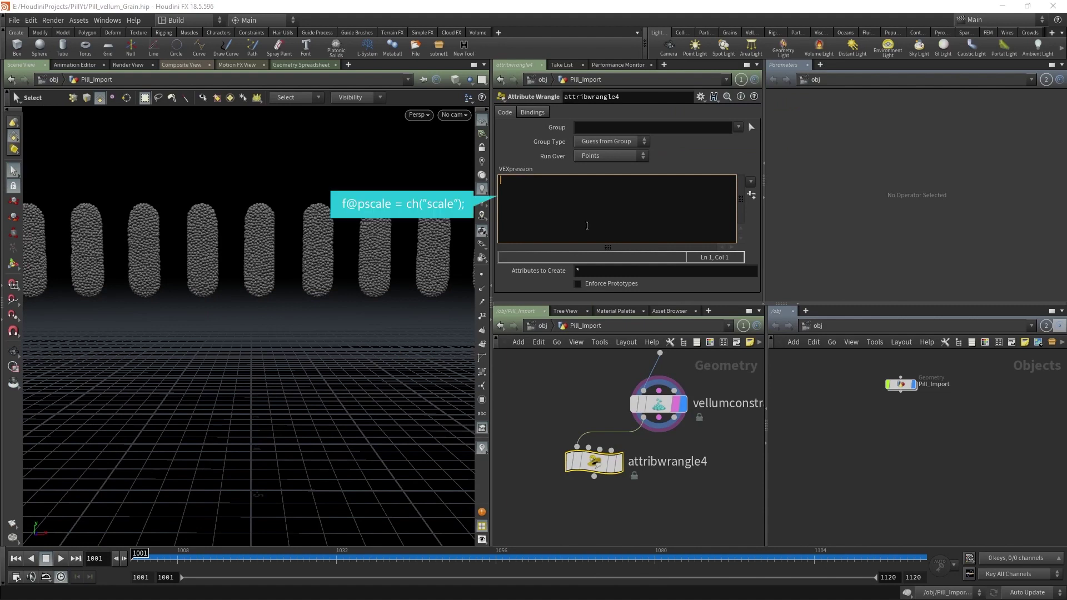
type("f@pscal")
type("e = ch(\"")
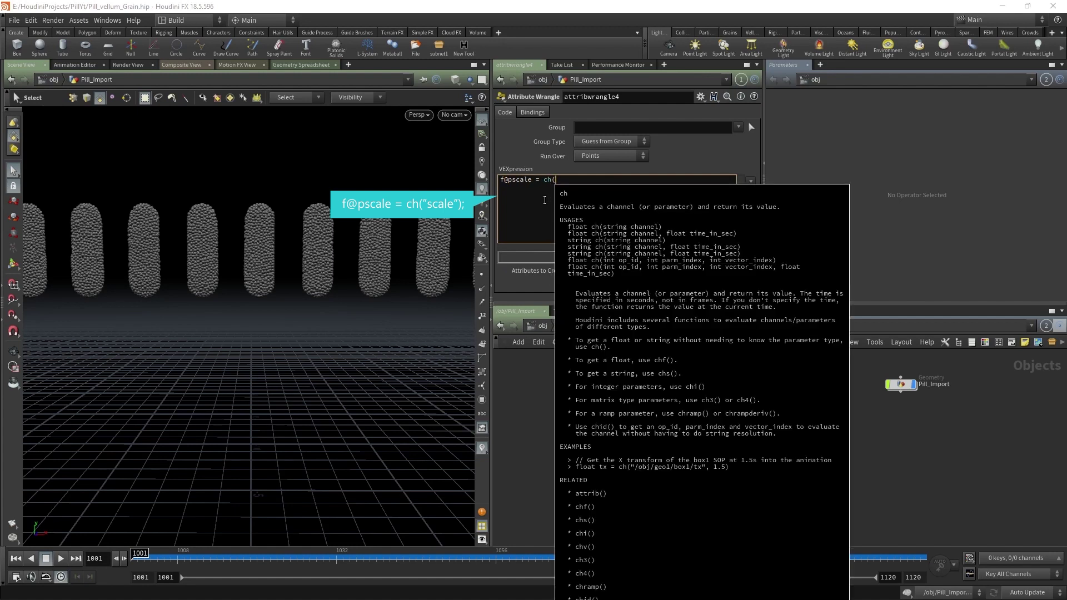
type("{scale")
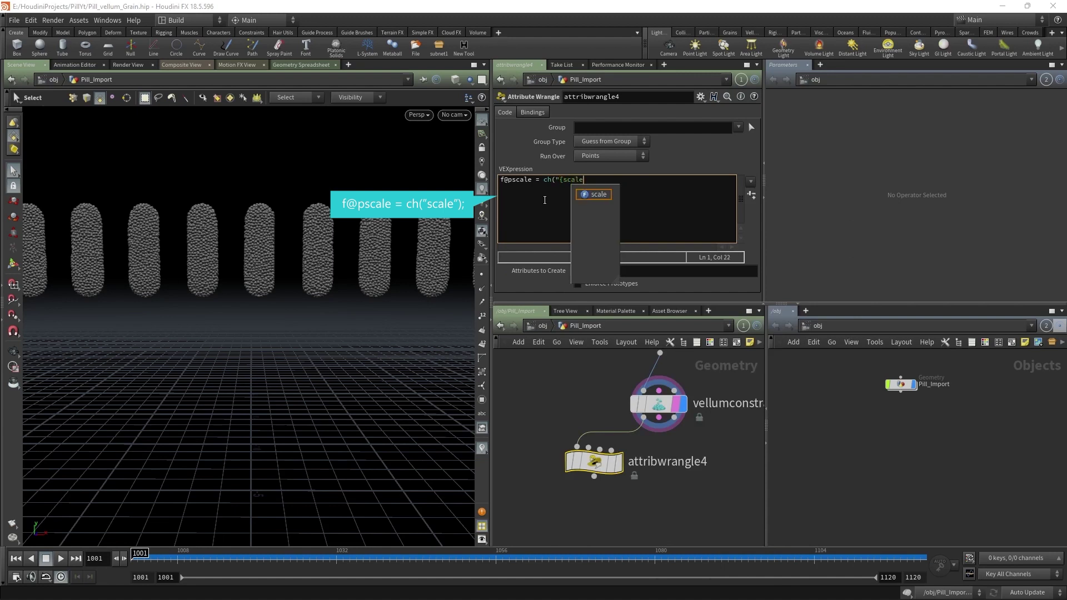
key("BackSpace")
key("BackSpace")
key("BackSpace")
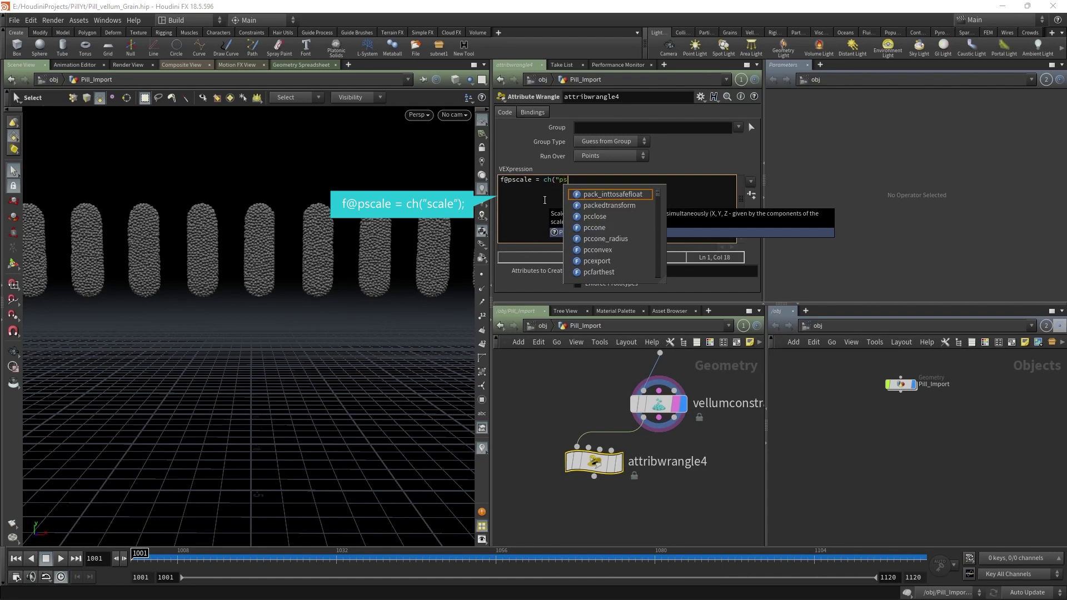
type("cale\");")
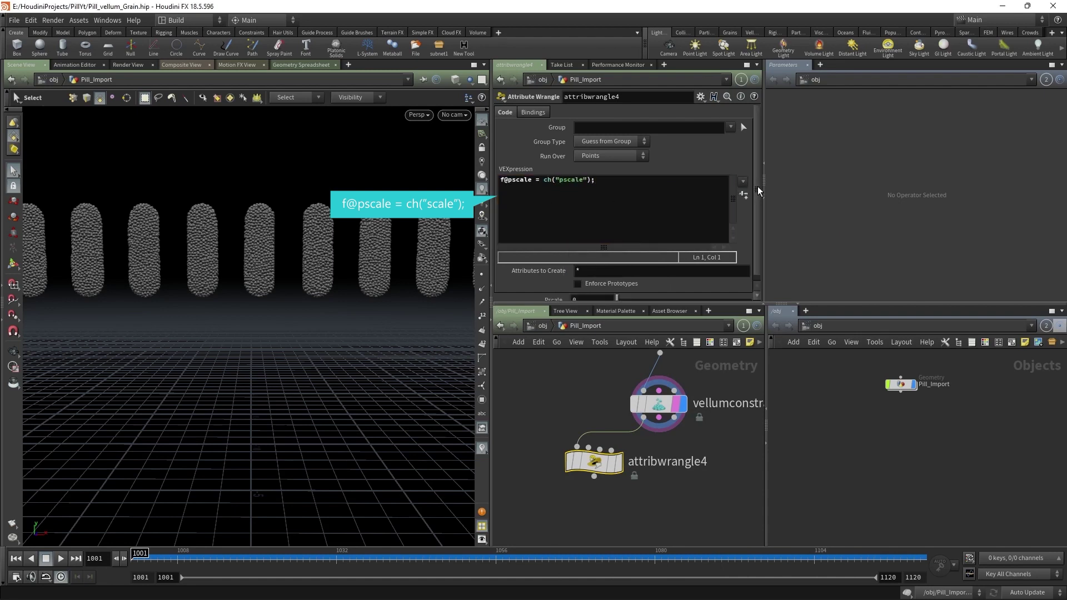
Create the Pscale spare parameter, set it to 0.04, and template attribwrangle4.
left_click(752, 194)
left_click(598, 293)
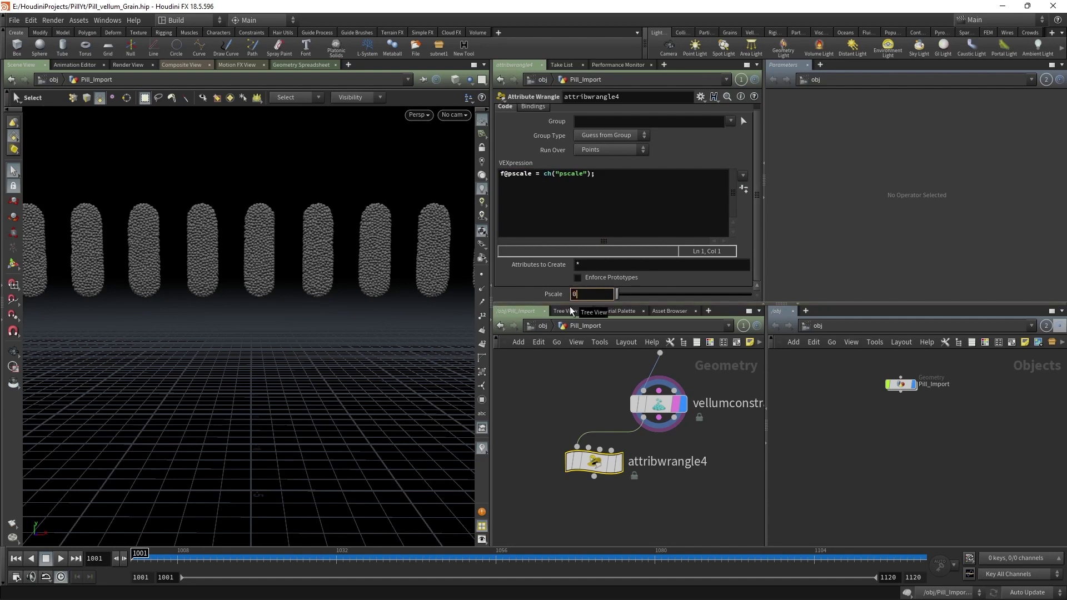
type(".04")
key("Return")
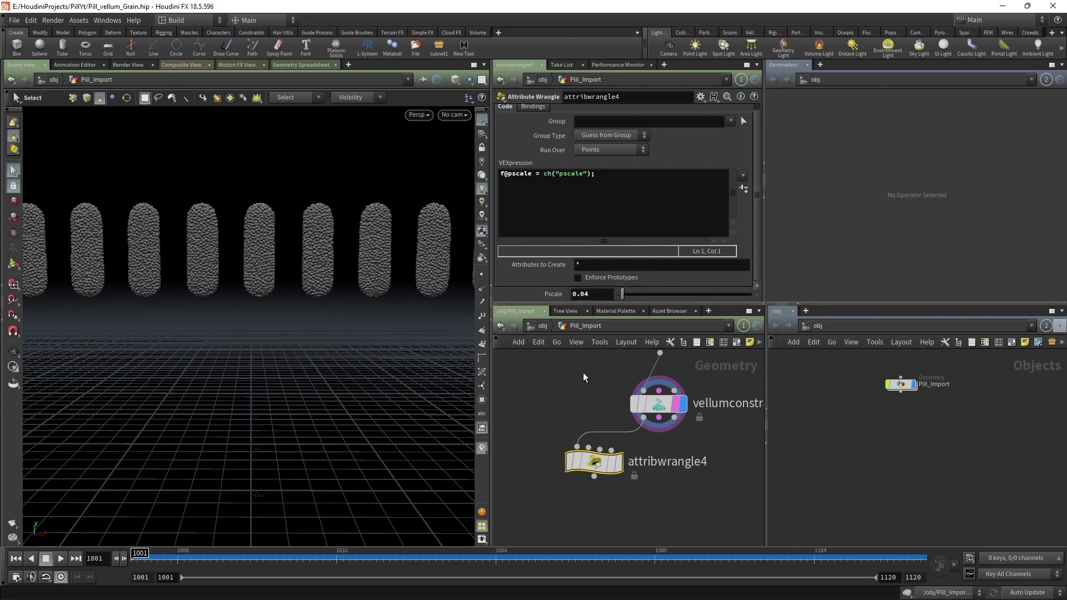
left_click(610, 470)
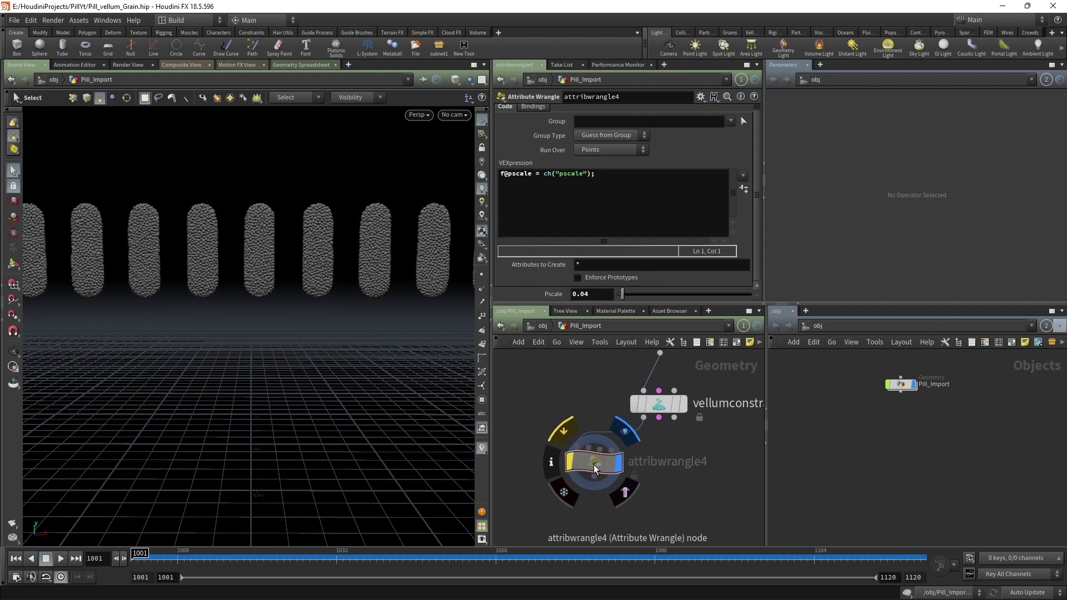
left_click(625, 492)
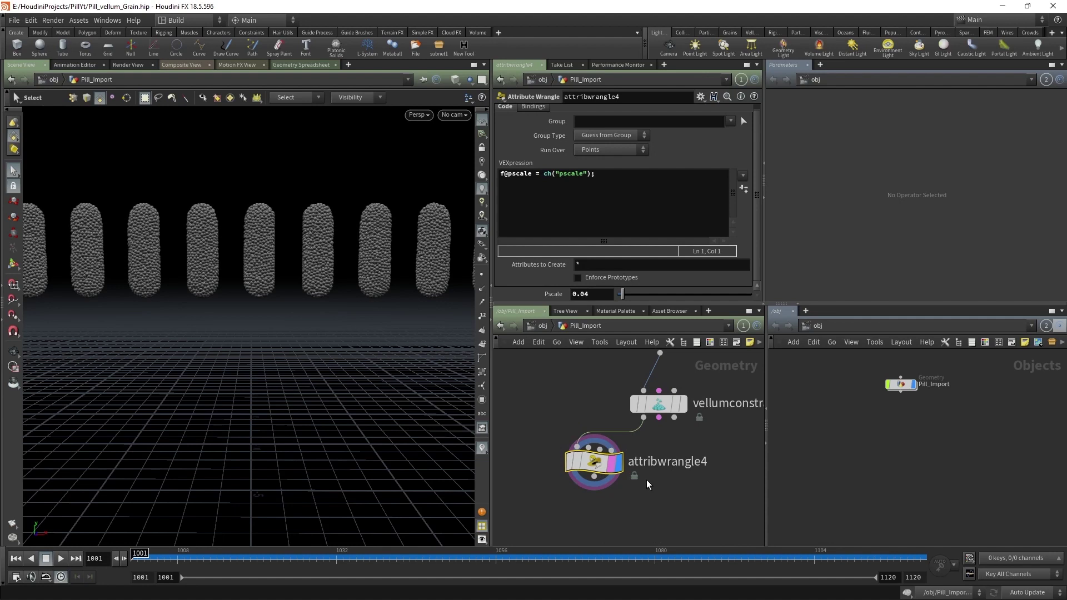
key("Tab")
Add a null below attribwrangle4 and name it Geo.
type("null")
key("Return")
double_click(623, 471)
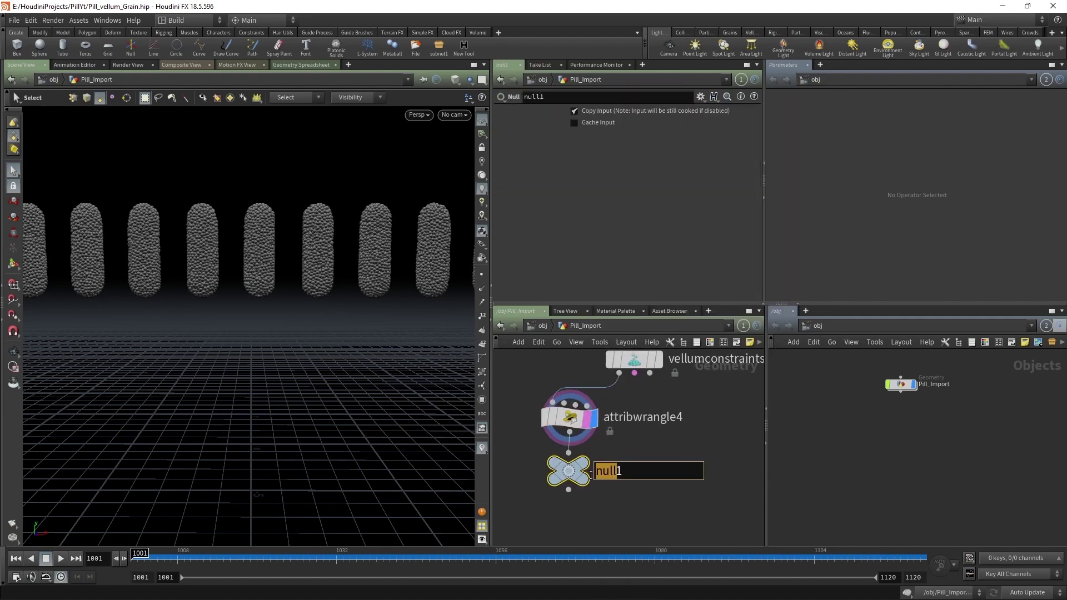
key("ctrl+a")
type("Ge")
mouse_move(568, 472)
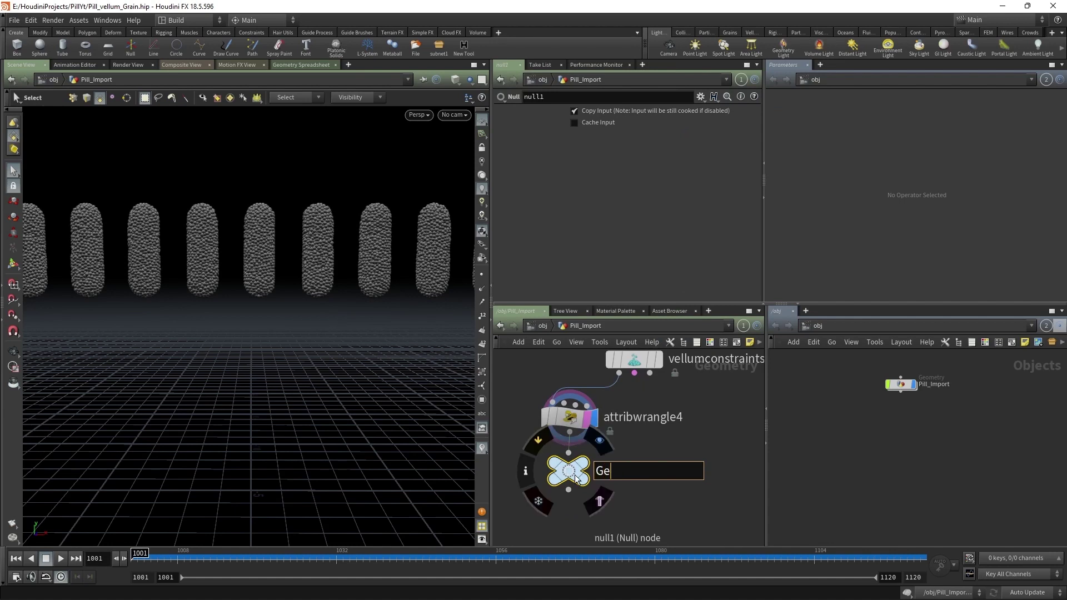
type("o")
key("Return")
Duplicate the Geo null and wire the copy to vellumconstraints' second output, naming it.
left_click_drag(574, 473, 689, 468, "alt")
left_click_drag(634, 373, 687, 450)
double_click(735, 473)
type("CO")
key("BackSpace")
type("onstratins")
key("Return")
scroll(700, 481, "down", 3)
scroll(718, 494, "up", 2)
scroll(711, 492, "up", 3)
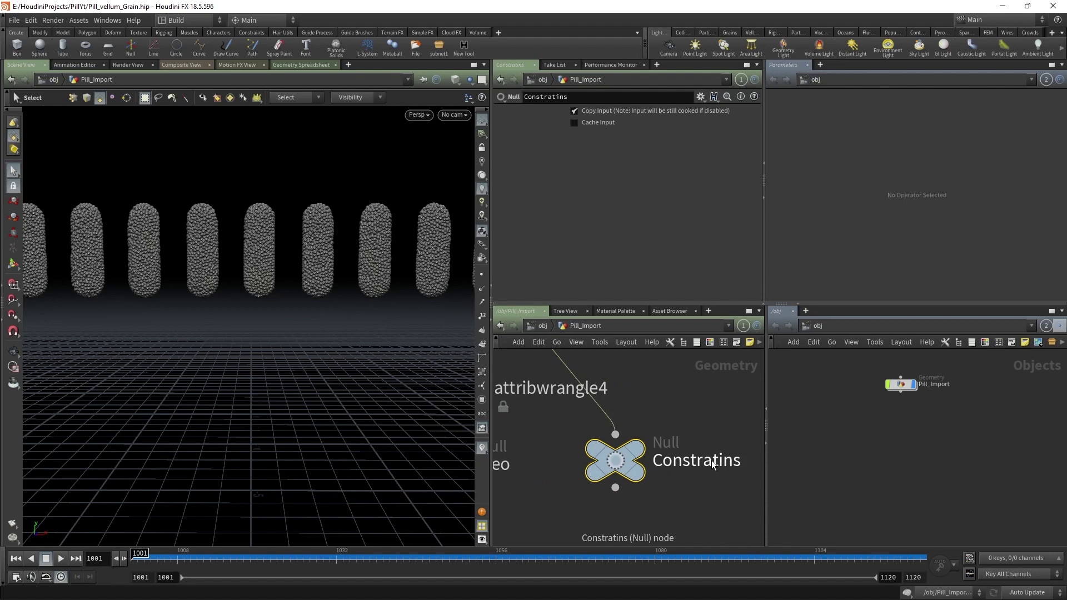
Correct the copied null's misspelled name to Constraints.
double_click(712, 464)
left_click_drag(714, 462, 760, 459)
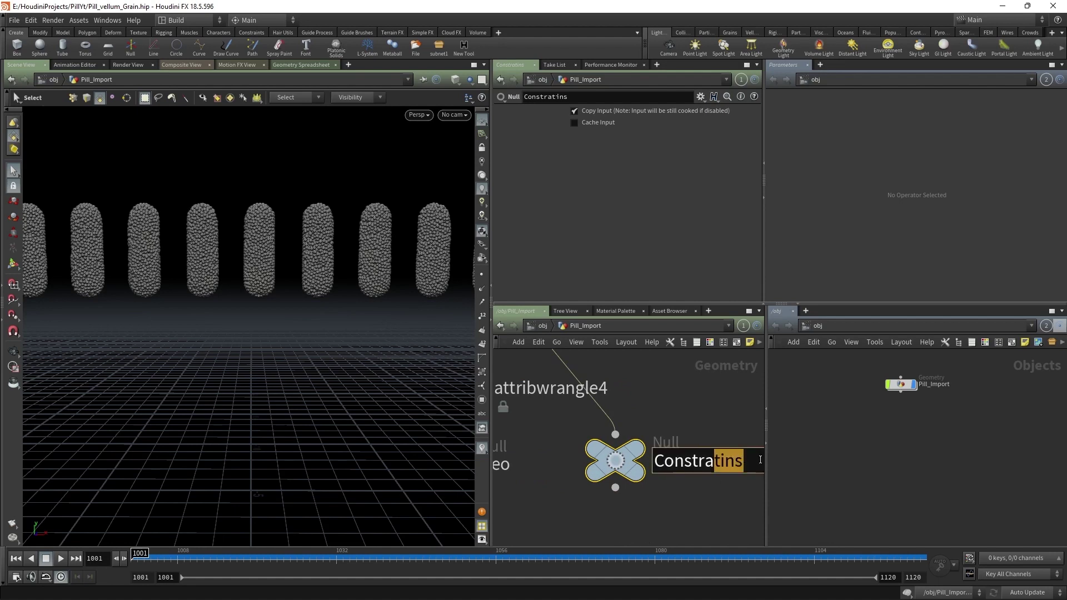
type("ints")
key("Return")
scroll(717, 457, "down", 3)
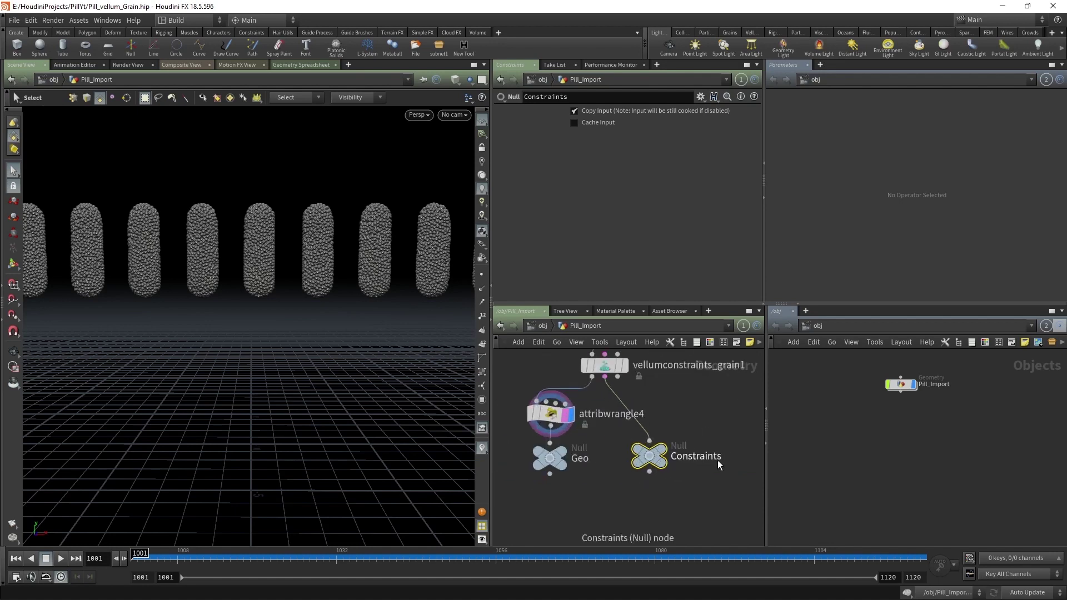
scroll(664, 488, "down", 3)
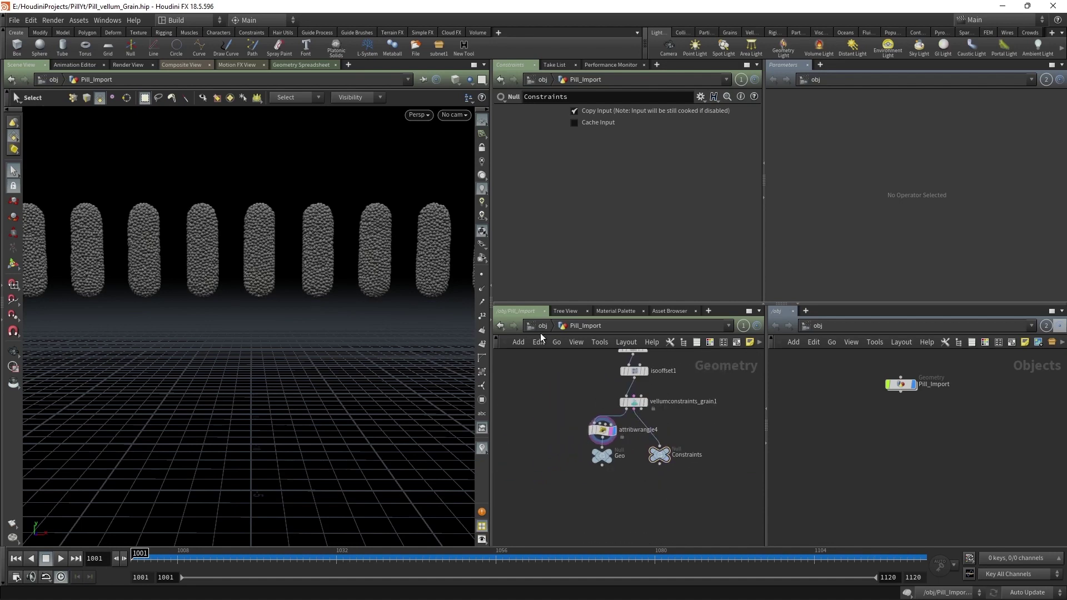
Create a Geometry object at /obj below Pill_Import named Vellum_Sim.
left_click(539, 326)
key("Tab")
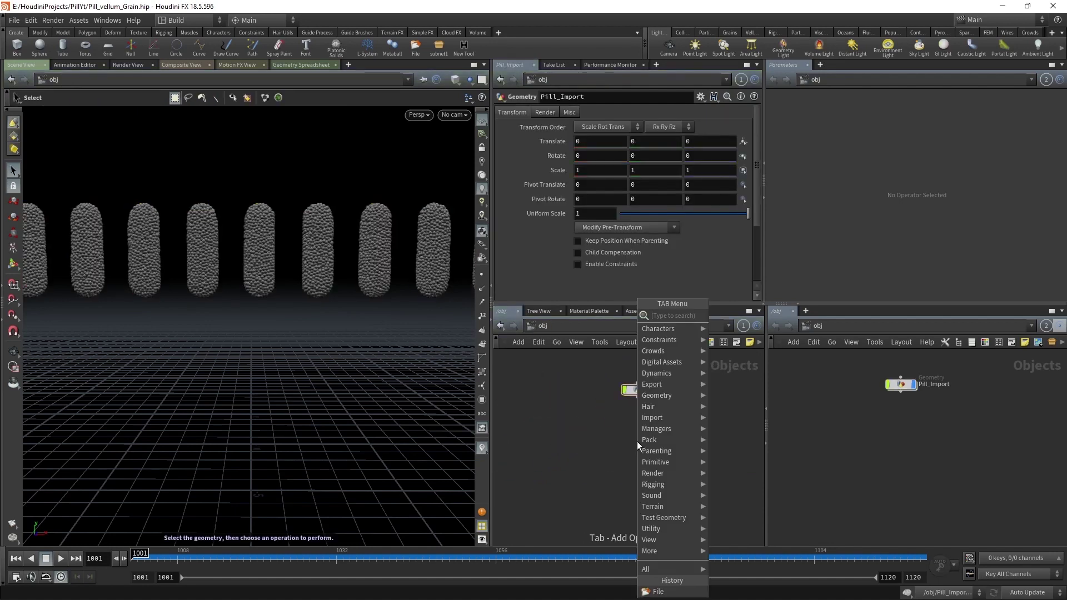
type("g")
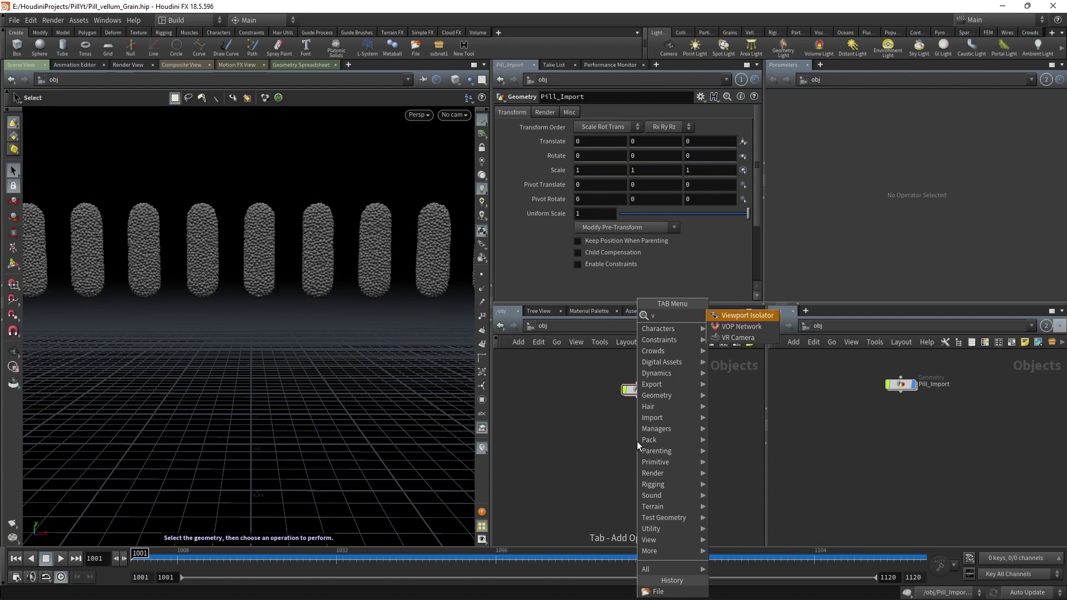
type("er")
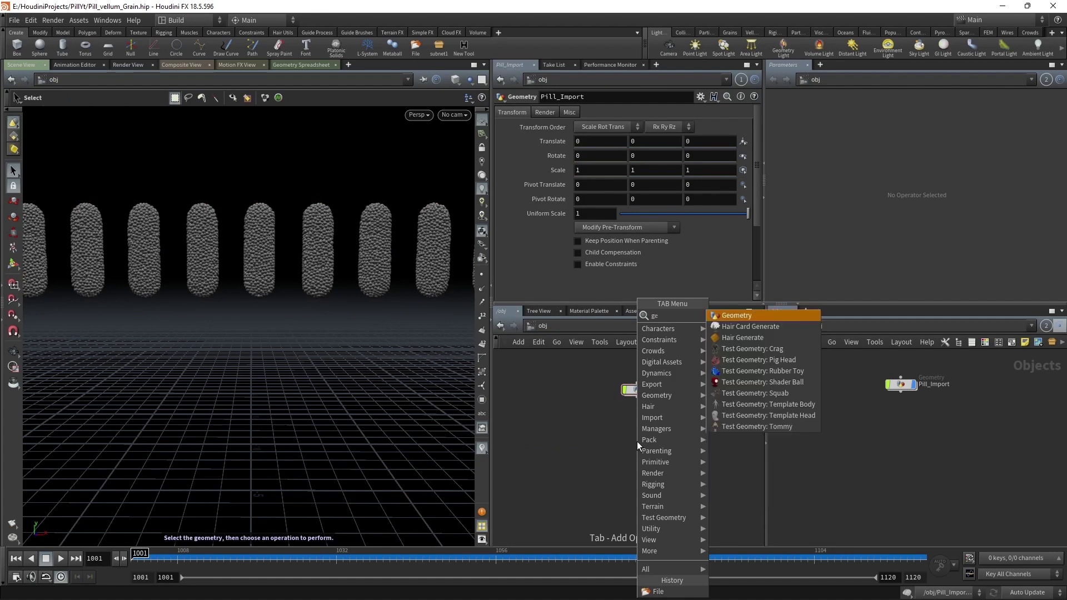
key("Return")
left_click(636, 439)
type("Vellum_Slm")
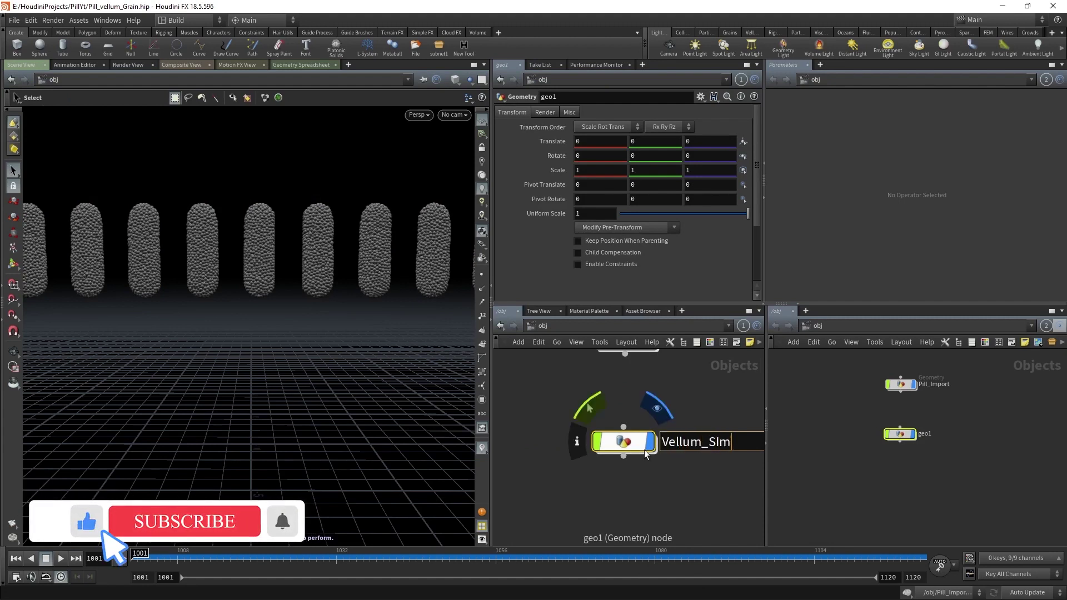
key("Return")
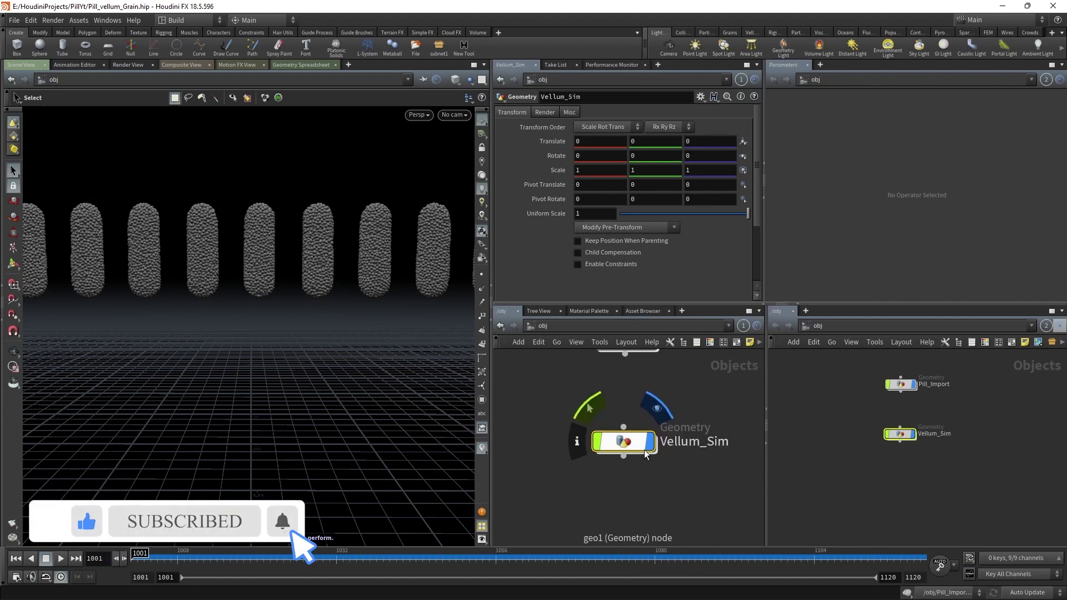
scroll(639, 448, "down", 3)
scroll(631, 445, "up", 2)
Go inside Vellum_Sim and pick an Object Merge node to add.
left_click(636, 445)
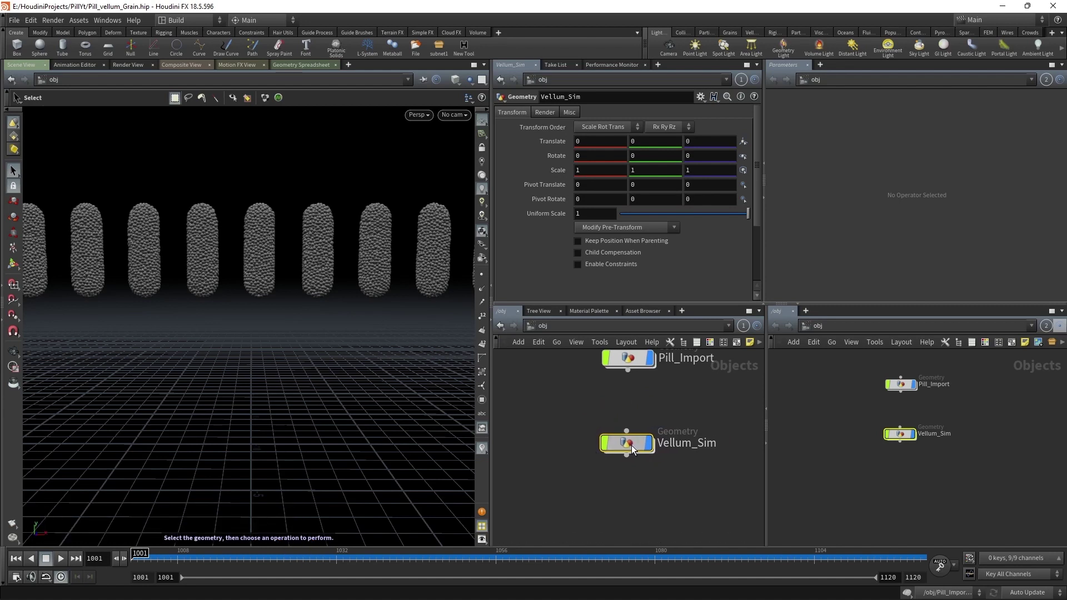
double_click(632, 445)
key("Tab")
type("object merge")
key("Return")
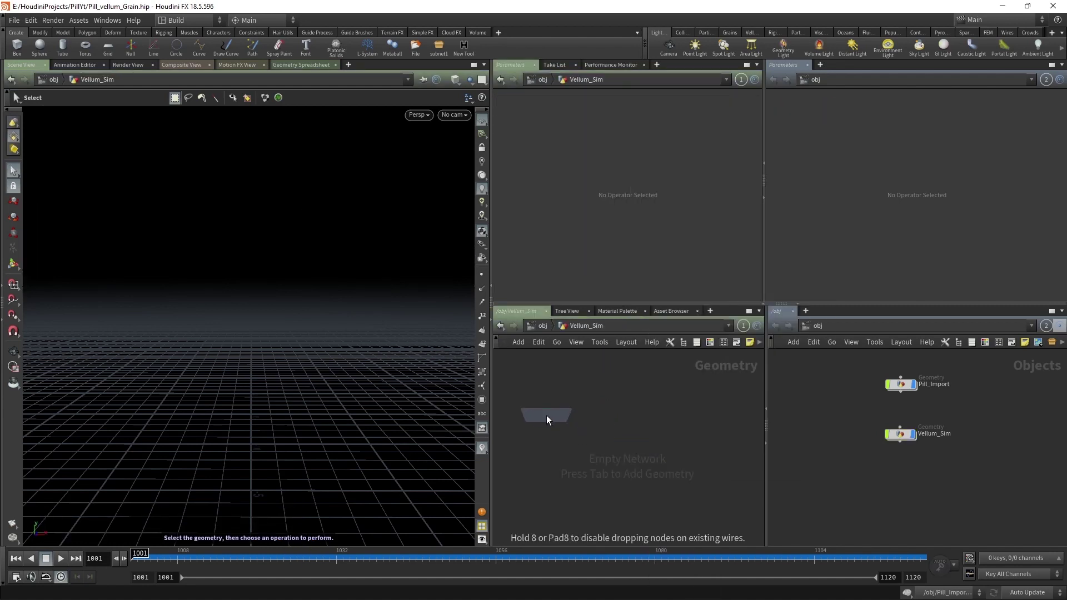
Place an object merge named geo and a duplicate named Cons.
left_click(548, 416)
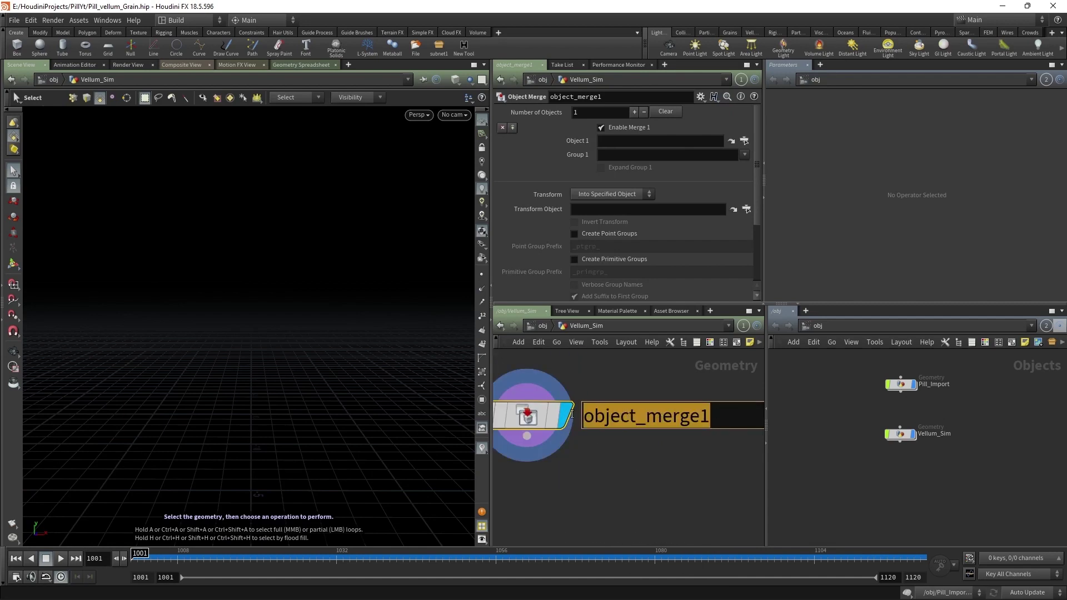
type("geo")
key("Return")
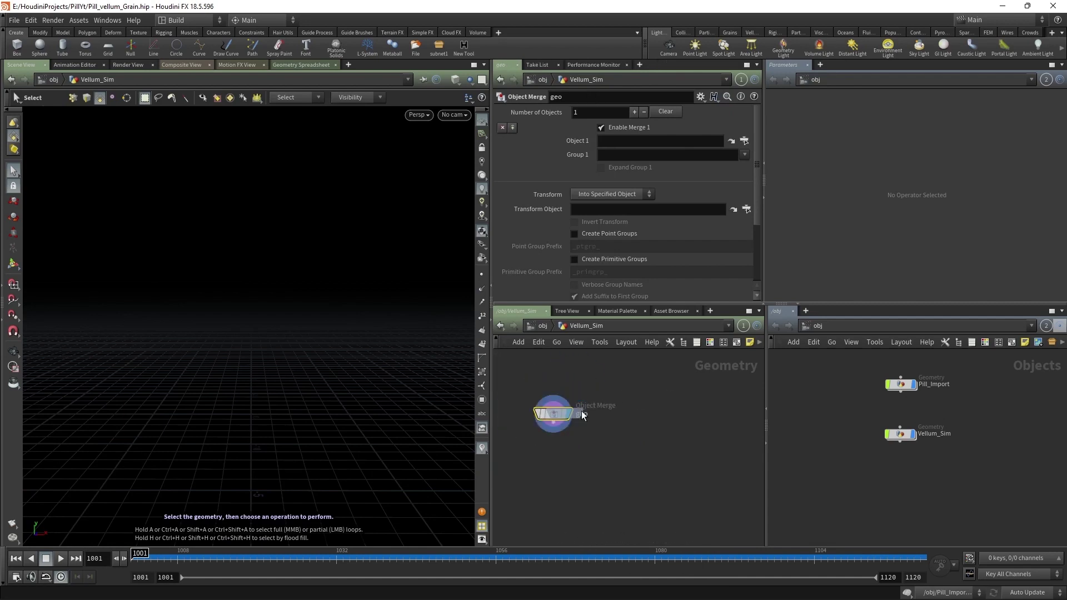
left_click_drag(566, 415, 659, 415, "alt")
scroll(712, 411, "up", 3)
double_click(661, 414)
type("Cons")
key("Return")
Browse Pill_Import in the second pane and set geo's Object 1 to the Geo null.
left_click(900, 376)
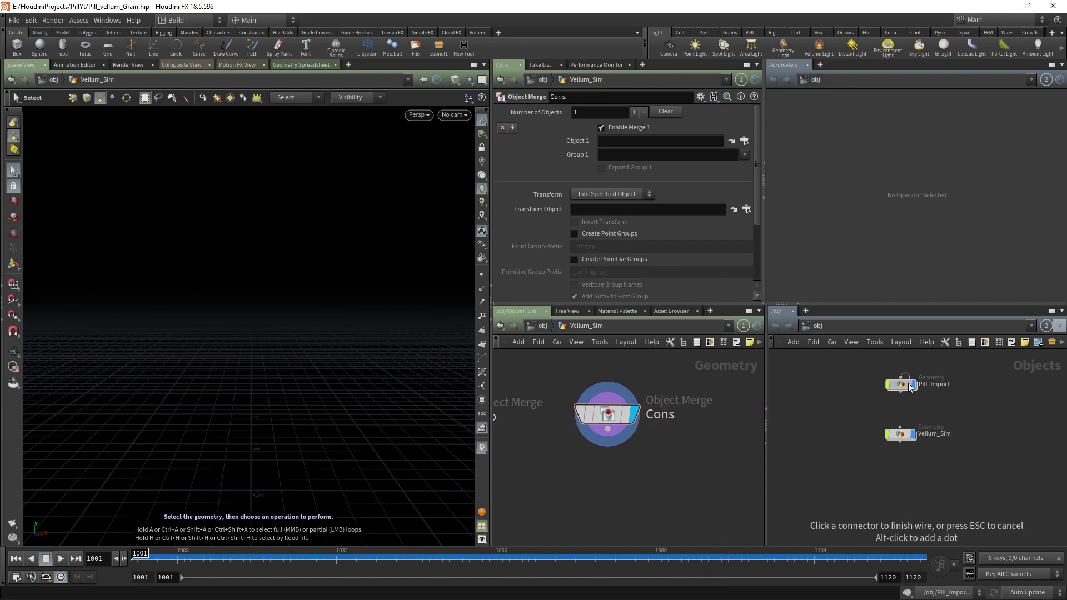
double_click(909, 388)
scroll(660, 483, "down", 3)
left_click(555, 358)
scroll(622, 425, "up", 4)
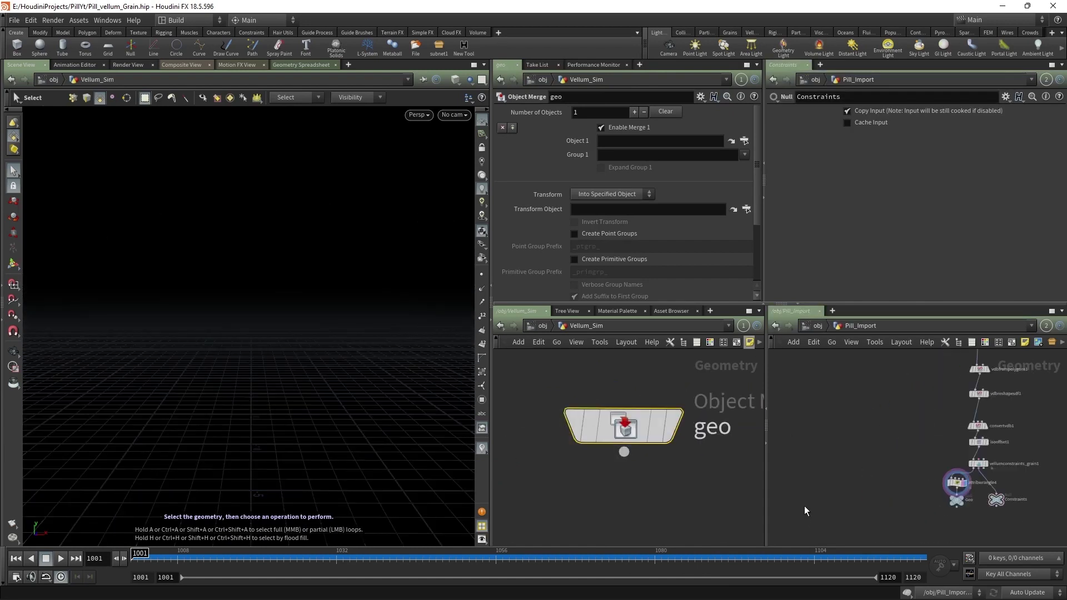
scroll(940, 507, "up", 3)
mouse_move(1052, 493)
left_mouse_down()
mouse_move(619, 154)
mouse_move(628, 144)
left_mouse_up()
key("h")
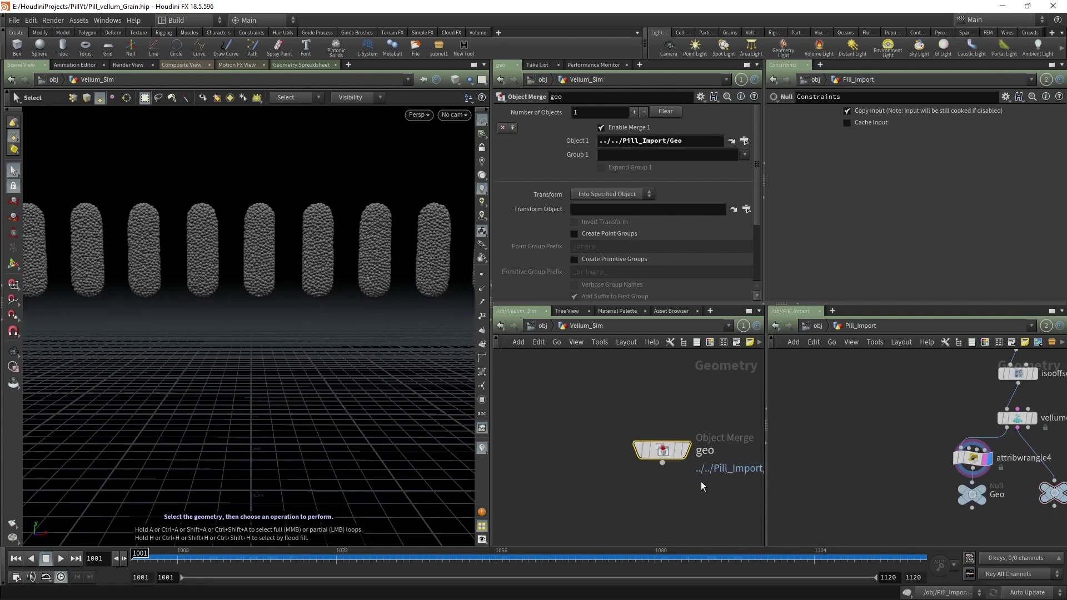
Point the Cons merge's Object 1 at the Constraints null and move to frame 1011.
left_click(730, 435)
key("h")
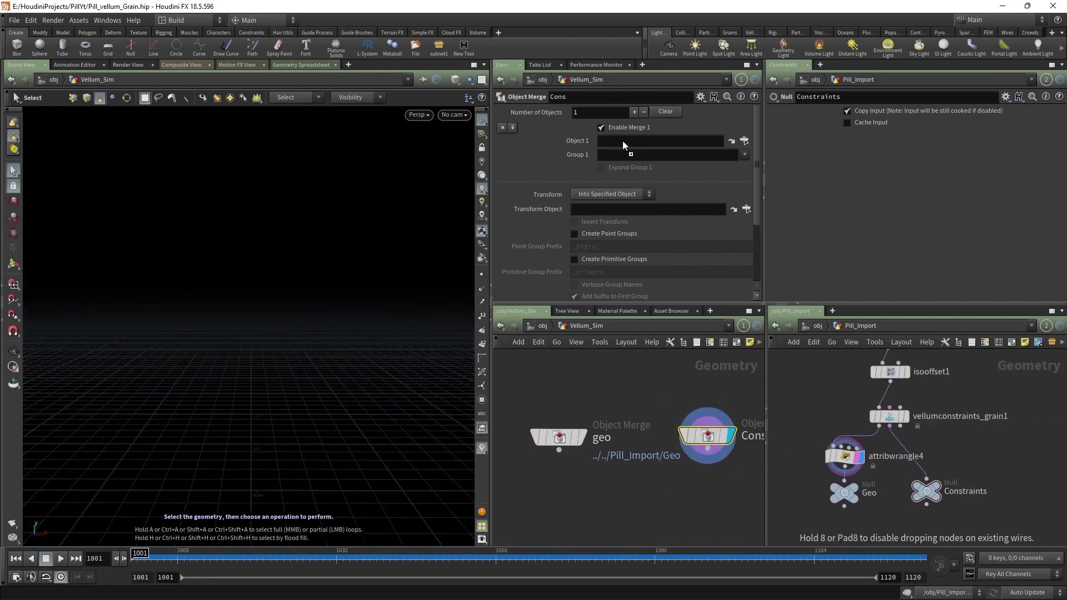
left_click_drag(925, 499, 622, 141)
key("h")
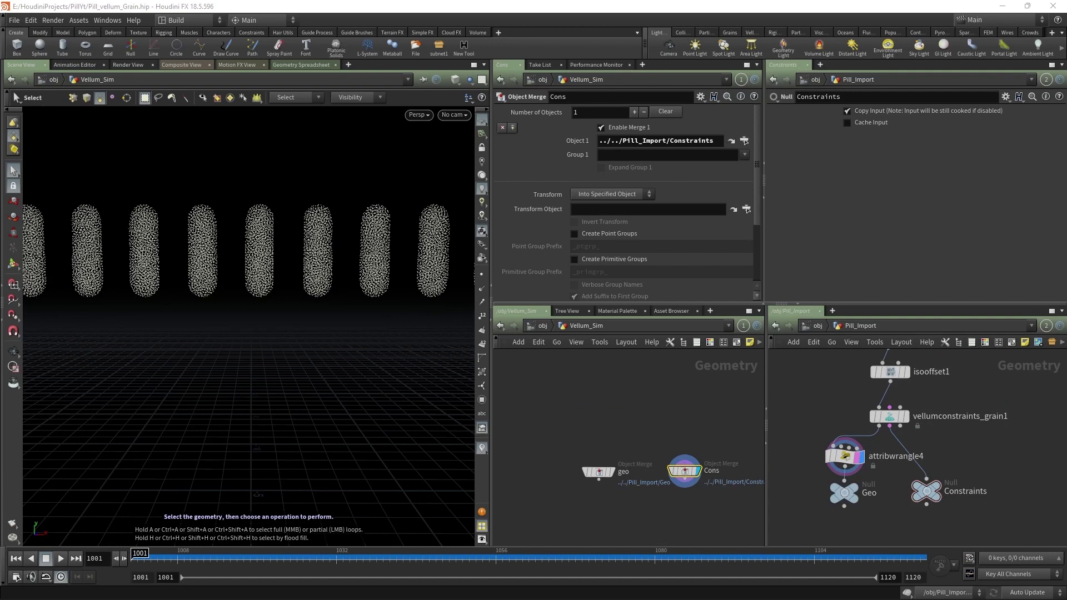
left_click(196, 553)
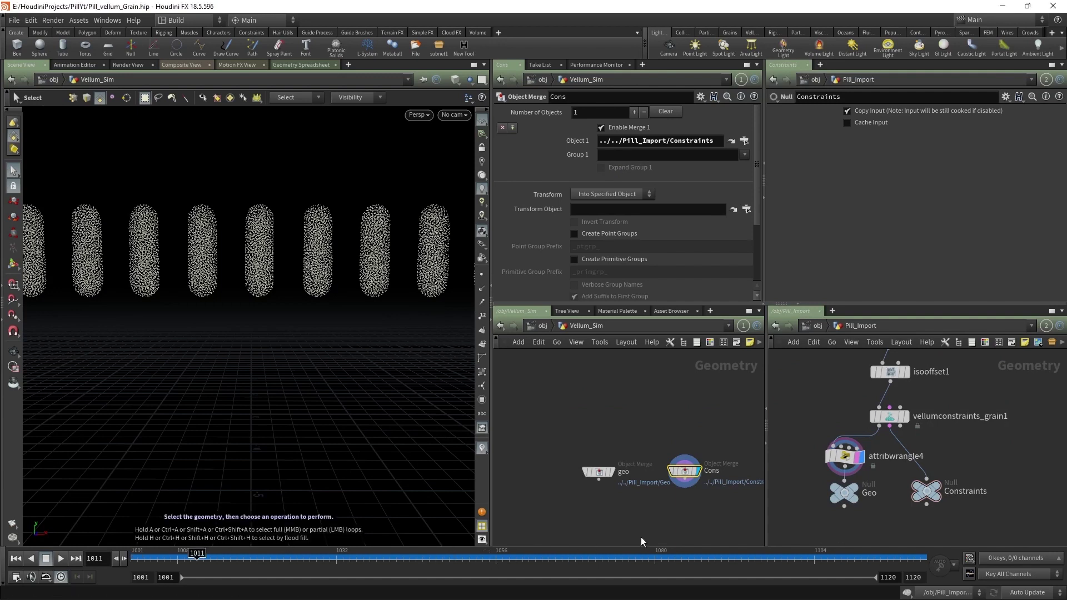
key("h")
Add a Dop Import node by mistake, then undo it.
key("Tab")
type("d")
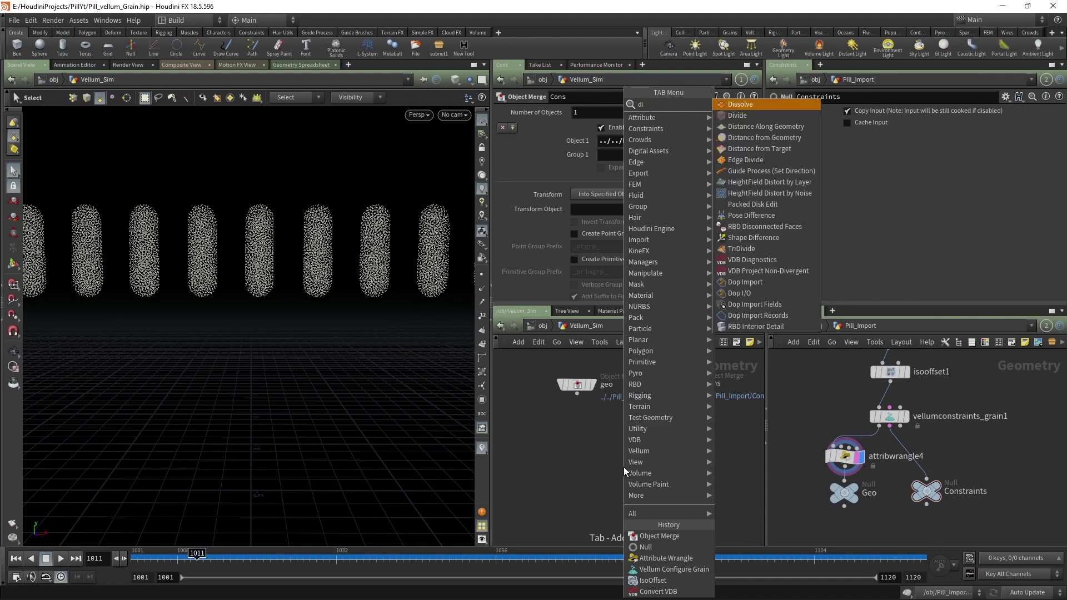
type("op")
key("Down")
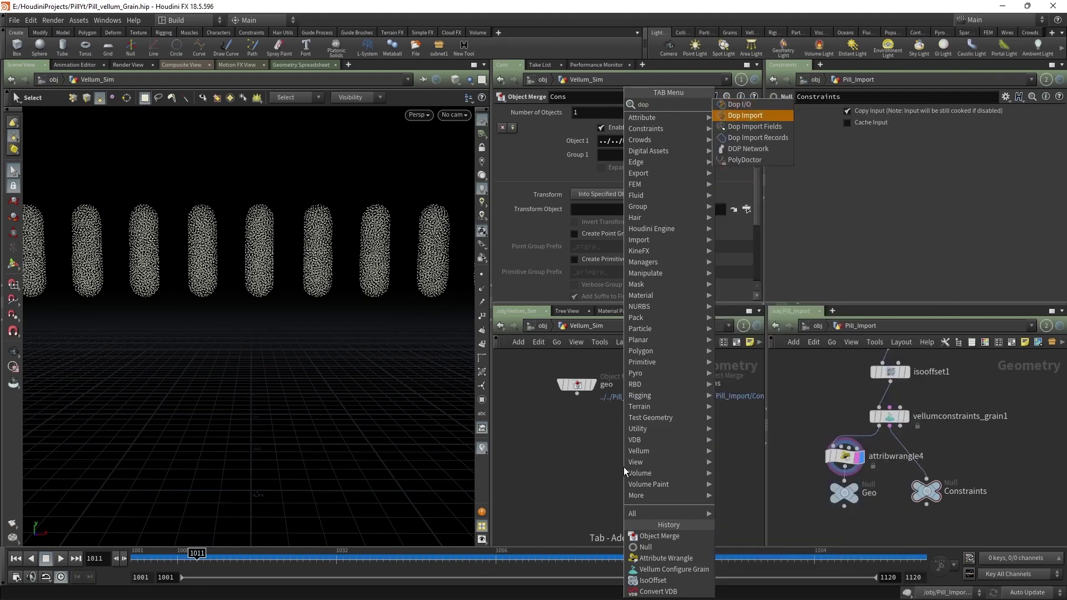
key("Return")
left_click(623, 467)
left_click_drag(577, 393, 616, 445)
key("Escape")
key("ctrl+z")
Add a DOP Network below the merges and begin wiring geo and Cons into it.
key("Tab")
type("dop")
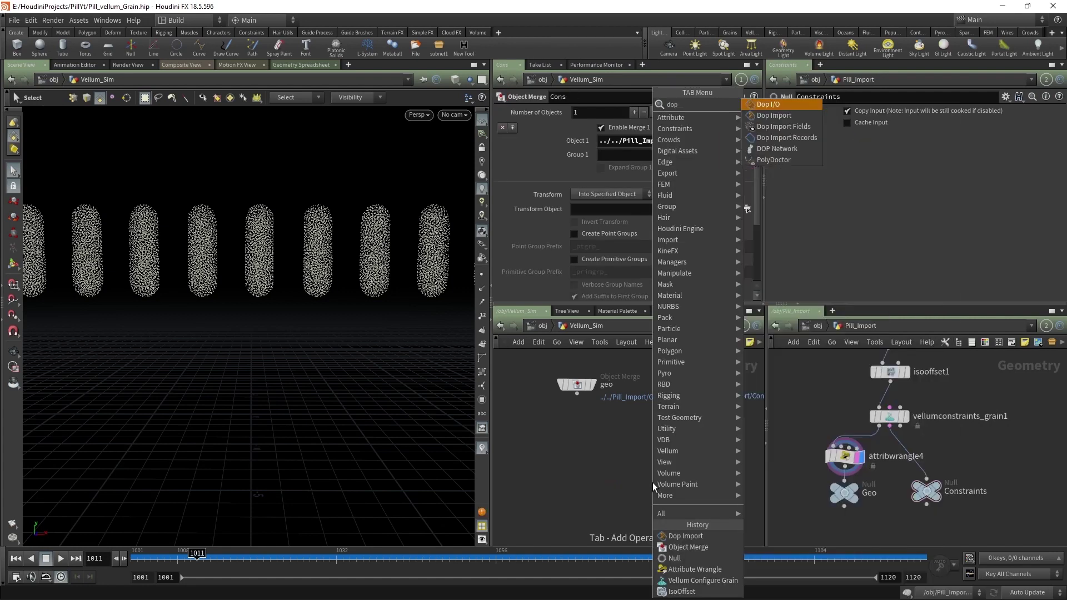
key("Down")
key("Down")
key("Down")
key("Return")
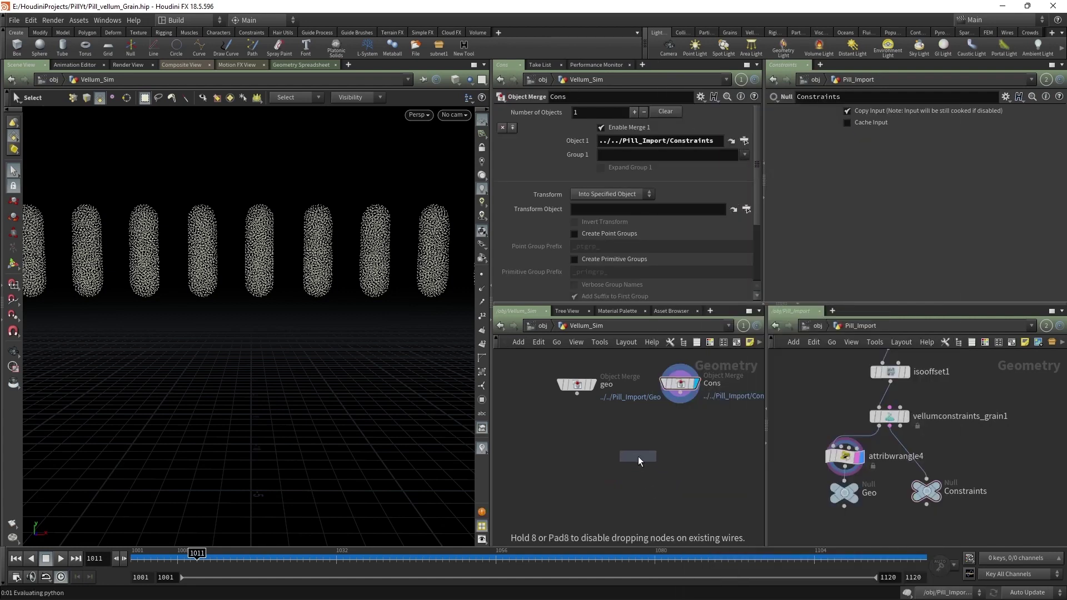
left_click(638, 456)
left_click(577, 394)
Wire both merges into the DOP network, display its result, and go inside it.
left_click(681, 392, "shift")
left_click(634, 445)
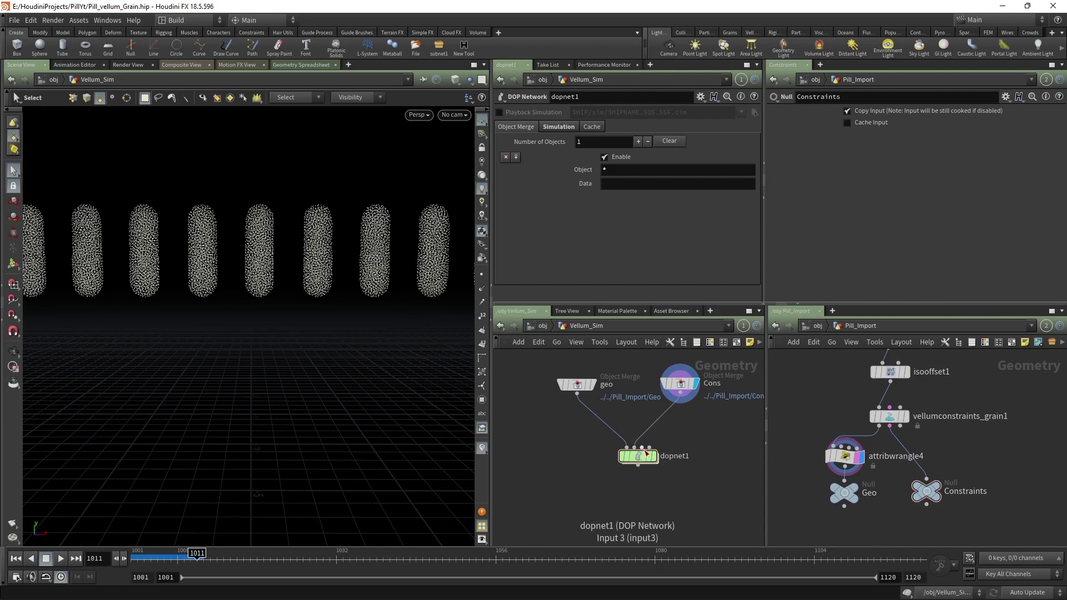
scroll(639, 446, "up", 3)
scroll(647, 454, "up", 2)
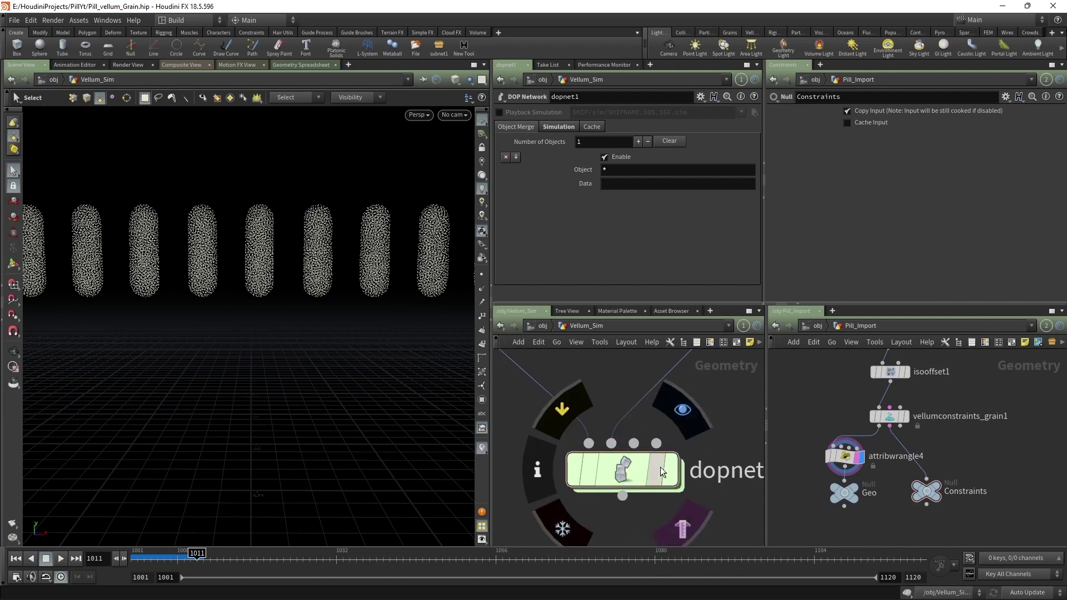
left_click(683, 411)
scroll(689, 444, "down", 5)
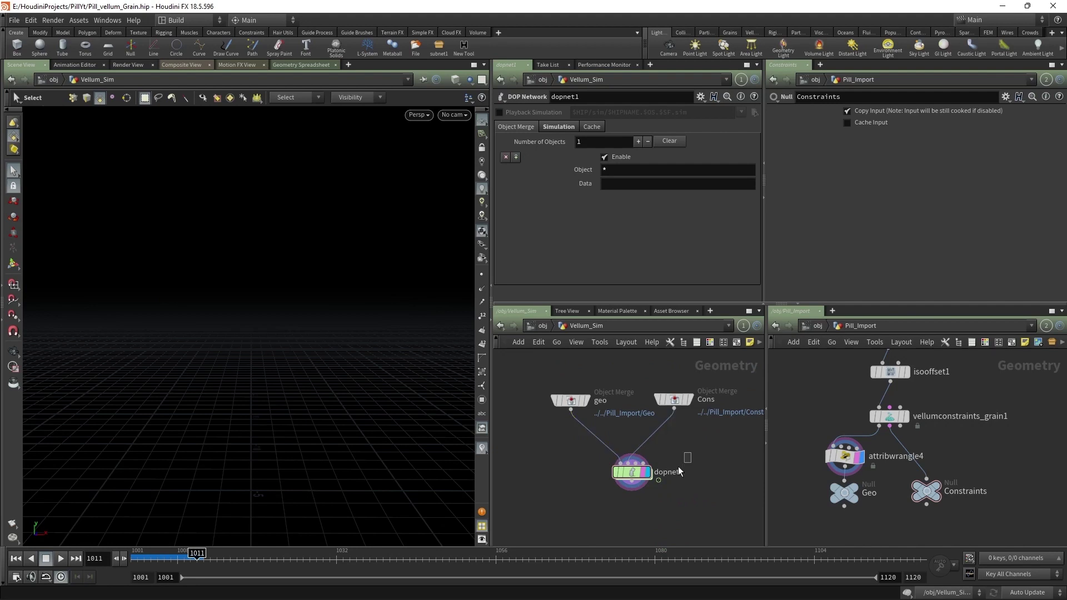
left_click_drag(555, 483, 675, 423)
double_click(637, 470)
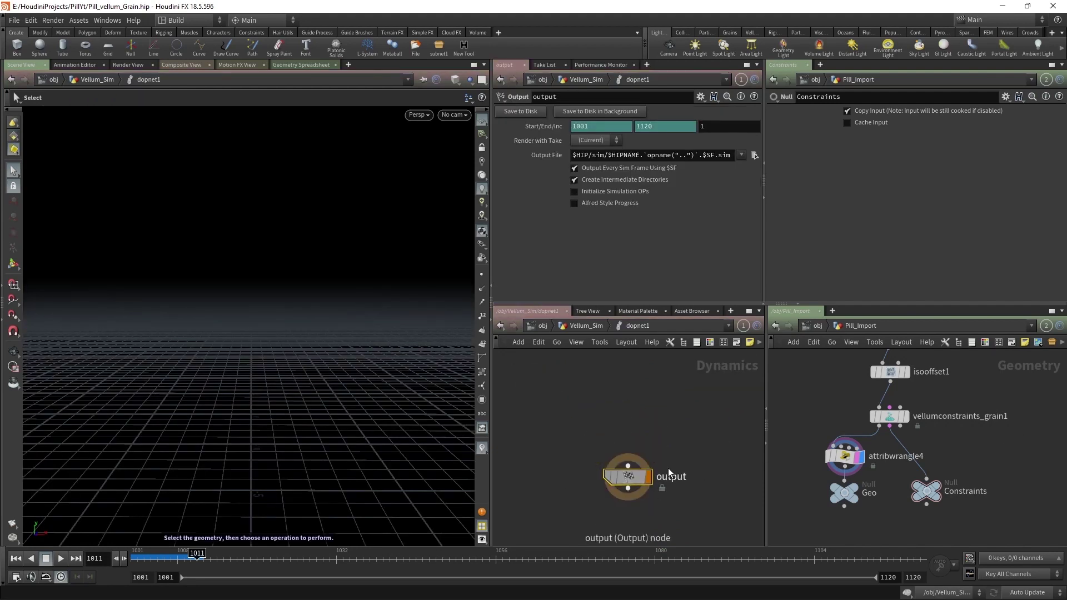
Add a Merge node above output and a static object node wired into merge1.
key("Tab")
type("merge")
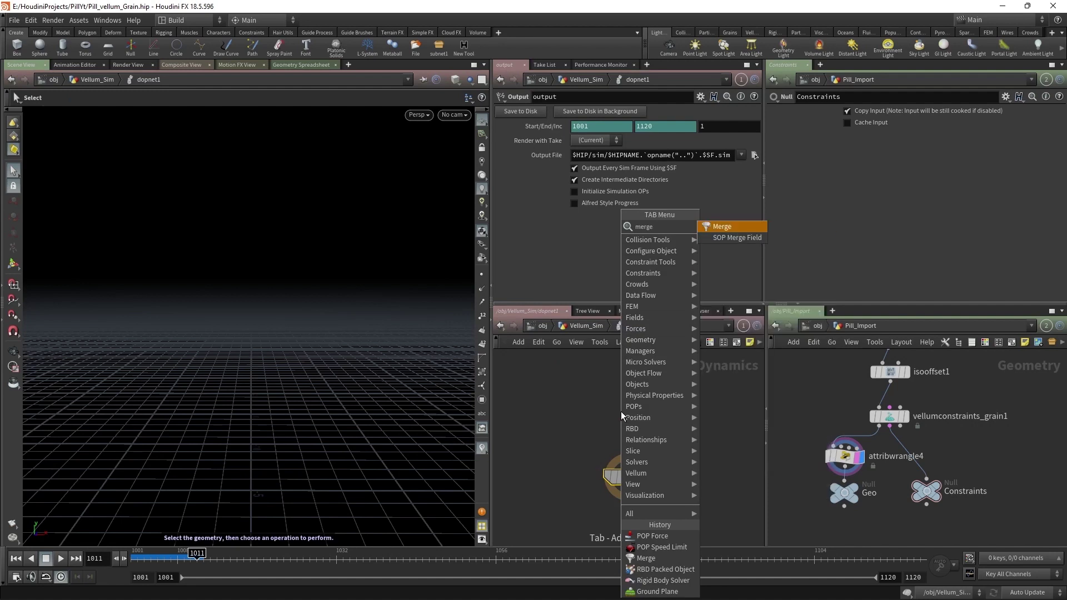
key("Return")
left_click(576, 448)
key("Tab")
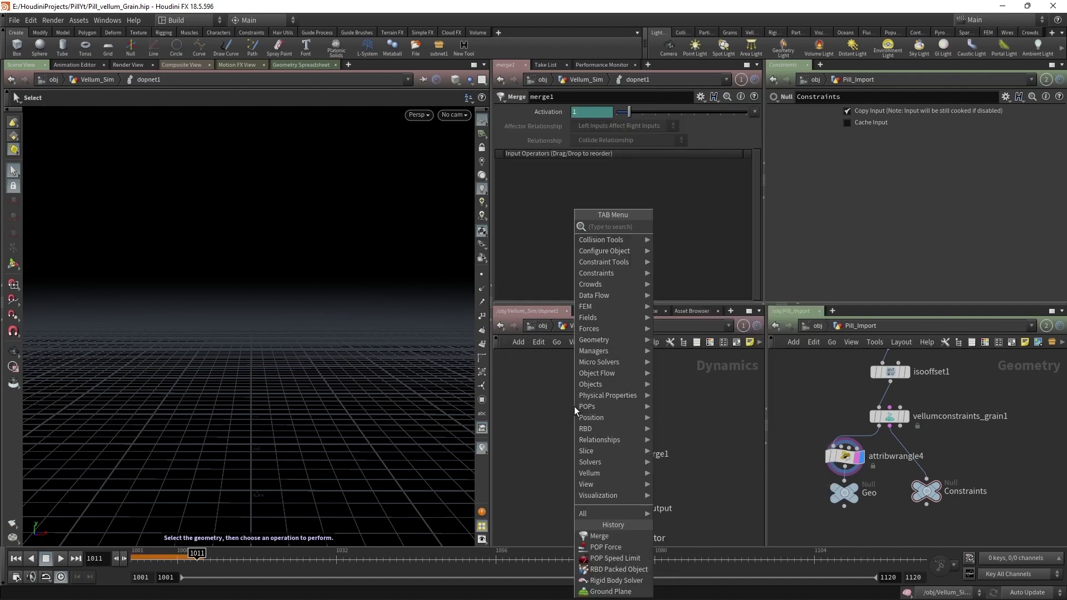
type("rbd")
key("Return")
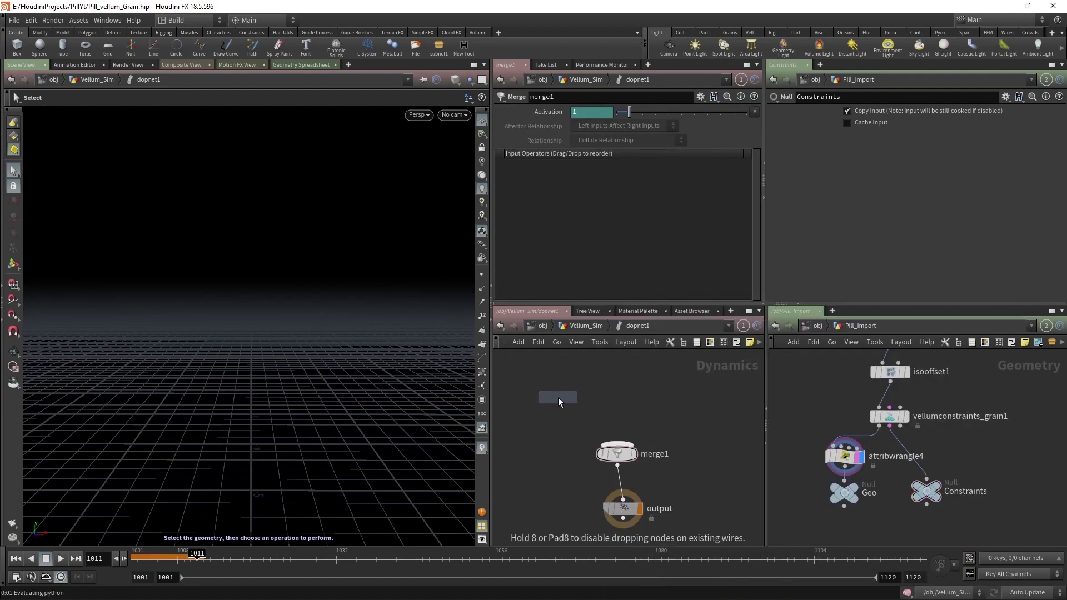
left_click(558, 393)
left_click_drag(558, 392, 525, 391)
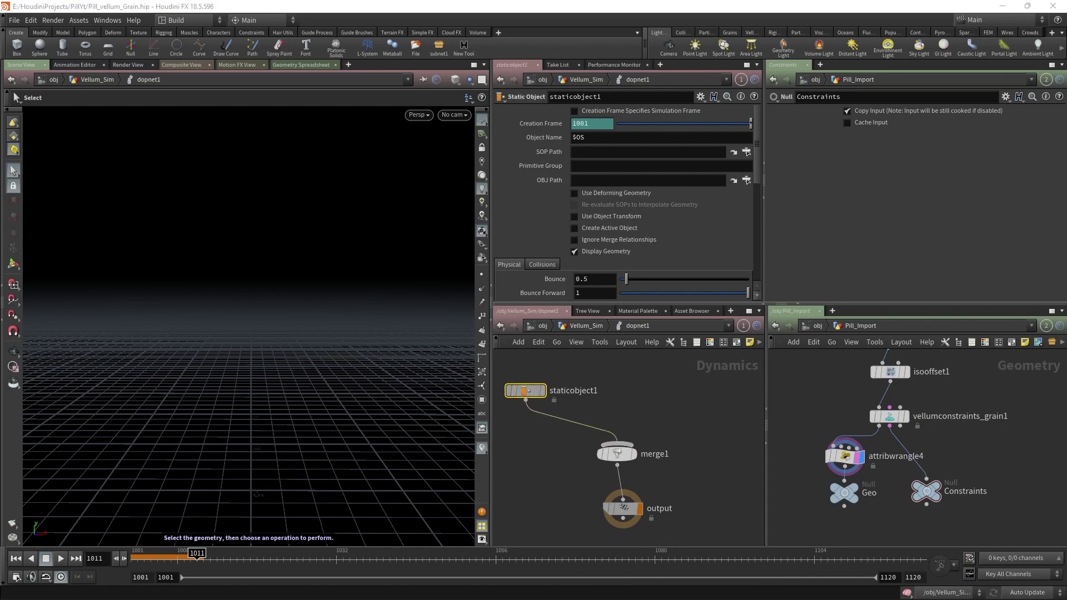
Set the static object's SOP Path to Out_Pill_Render and enable Use Deforming Geometry.
scroll(890, 422, "down", 3)
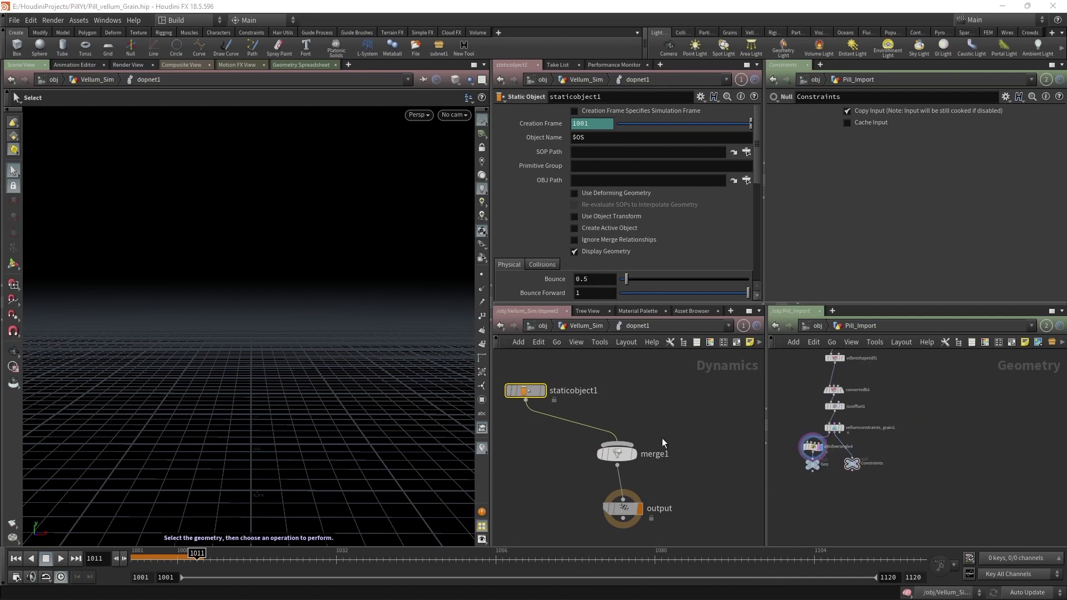
scroll(662, 438, "down", 1)
middle_click_drag(905, 432, 882, 470)
scroll(881, 470, "up", 4)
left_click(872, 455)
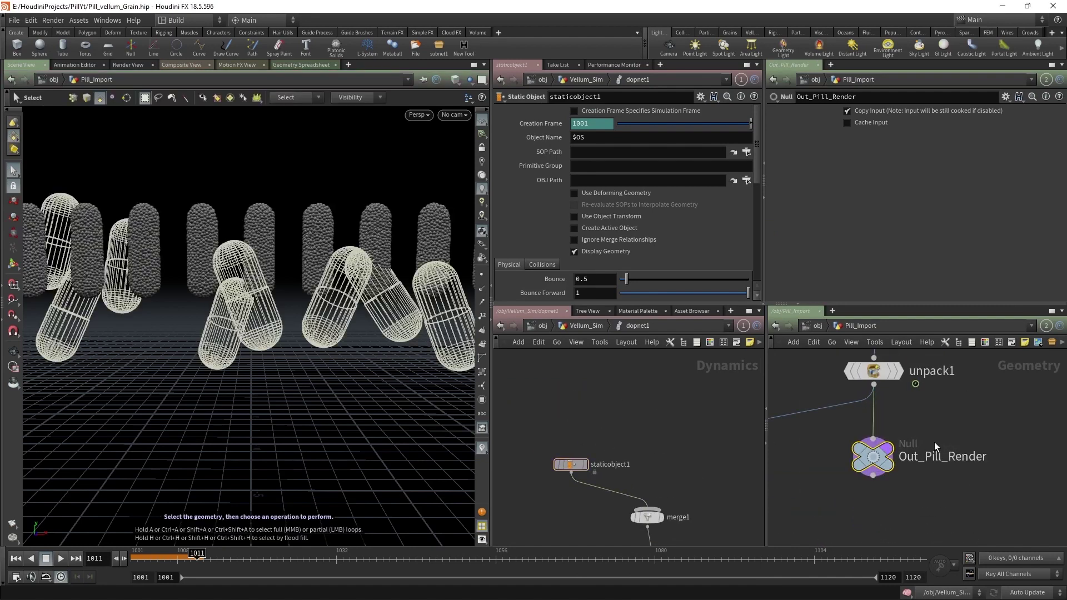
left_click_drag(872, 455, 583, 154)
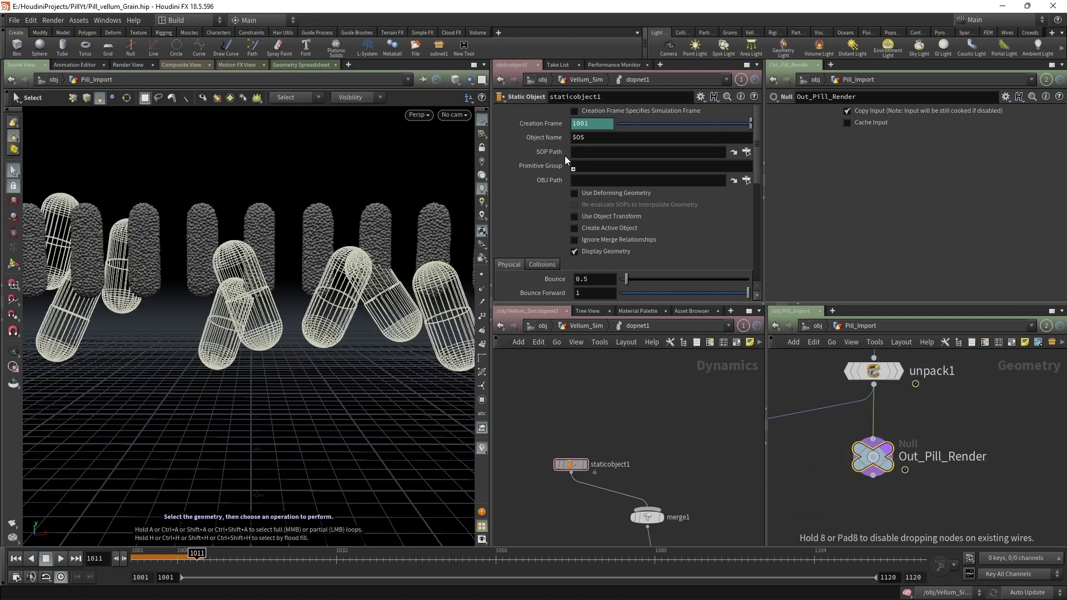
left_click(608, 195)
Set the collider's Collision Detection to Use Surface Collisions and rewind to the first frame.
scroll(555, 211, "down", 1)
scroll(547, 222, "down", 1)
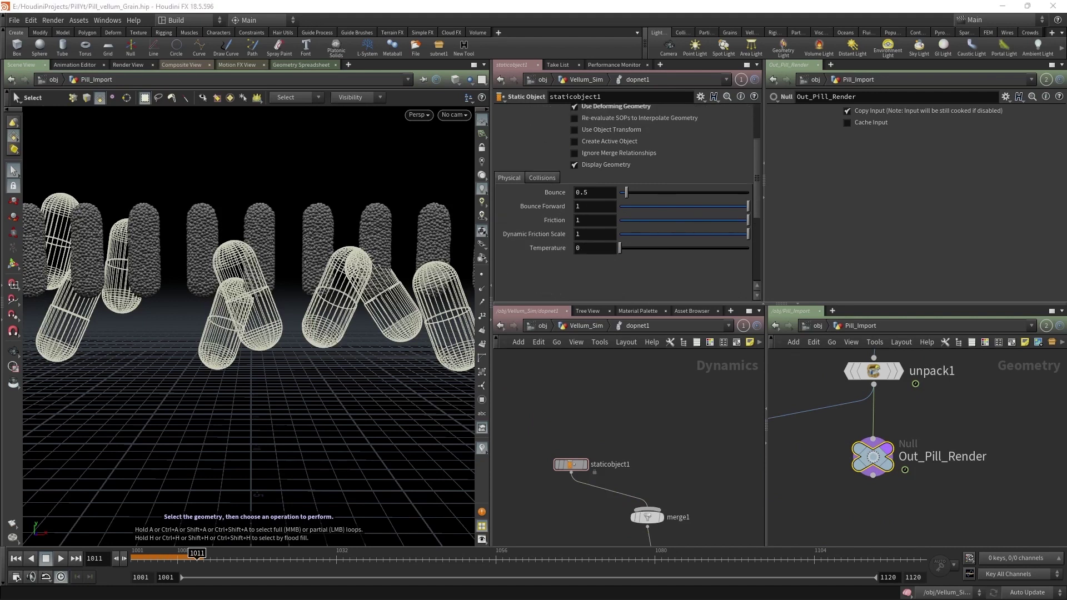
left_click(582, 192)
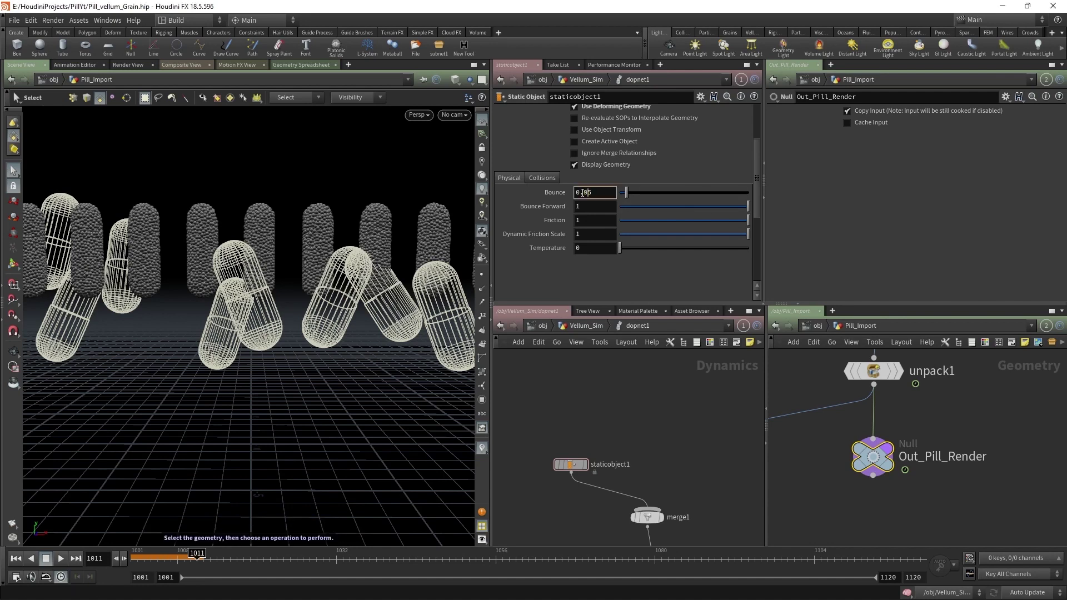
left_click(542, 177)
scroll(561, 189, "down", 1)
left_click(612, 178)
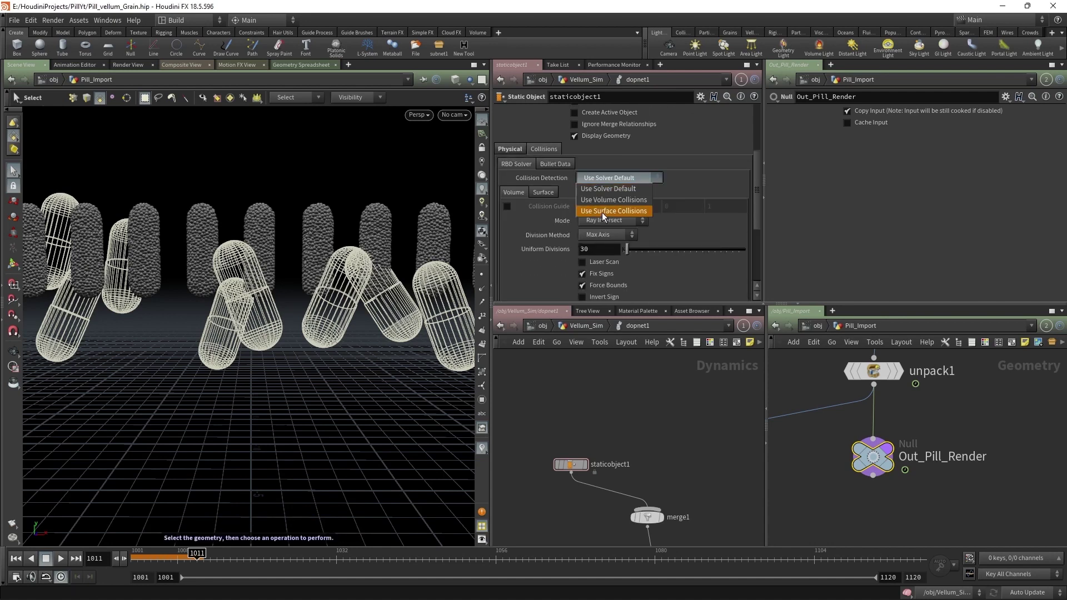
left_click(601, 211)
scroll(540, 229, "down", 1)
scroll(541, 229, "down", 2)
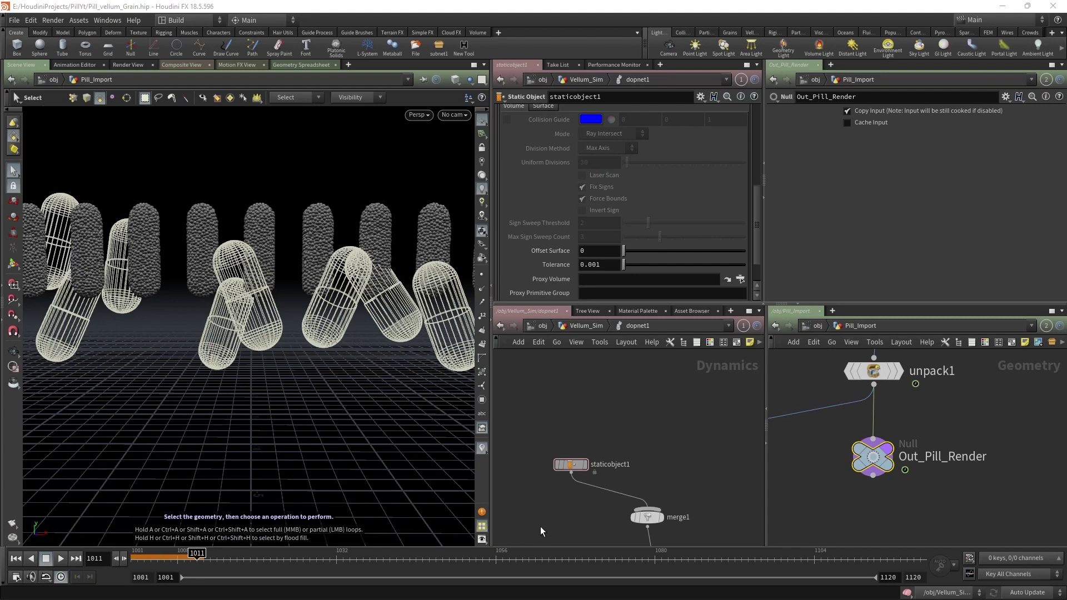
left_click_drag(198, 553, 138, 553)
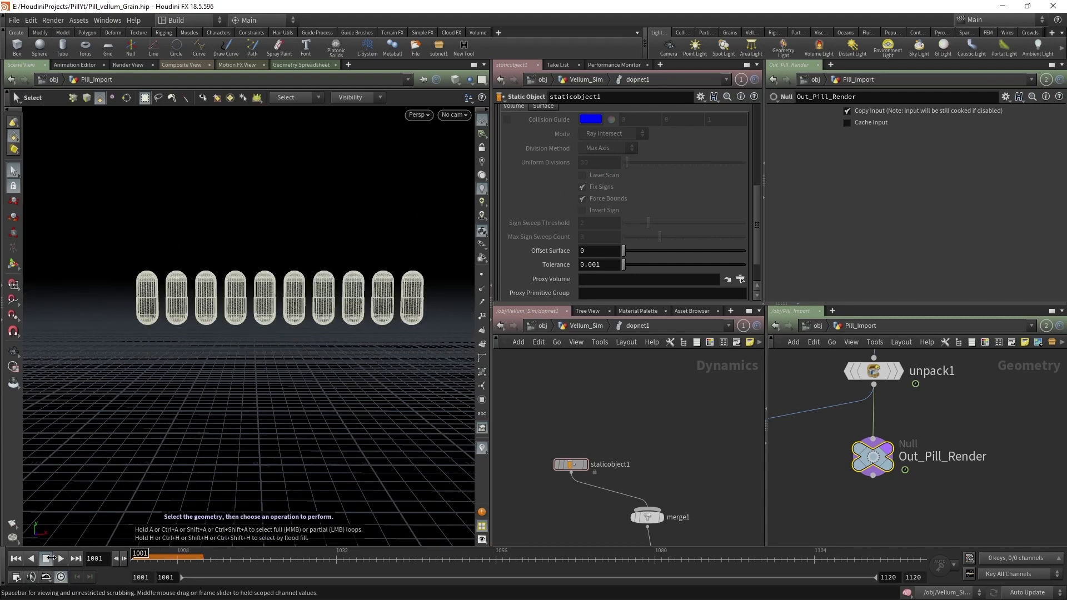
key("Tab")
Add a Gravity Force into merge1 and a Vellum Solver above gravity1.
type("grav")
key("Return")
left_click(666, 442)
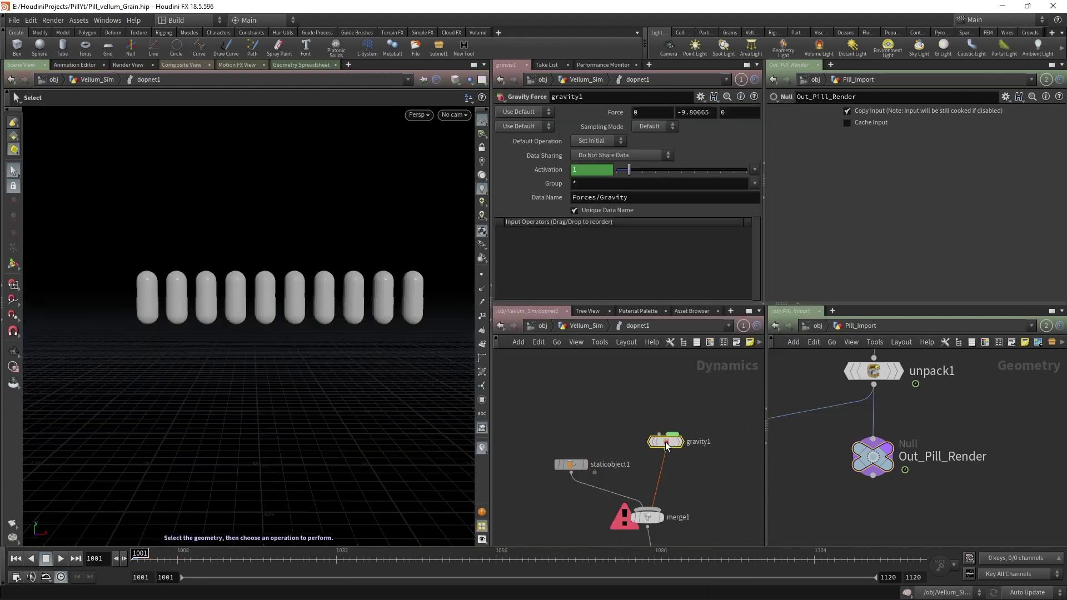
left_click_drag(659, 434, 665, 395)
type("vellum")
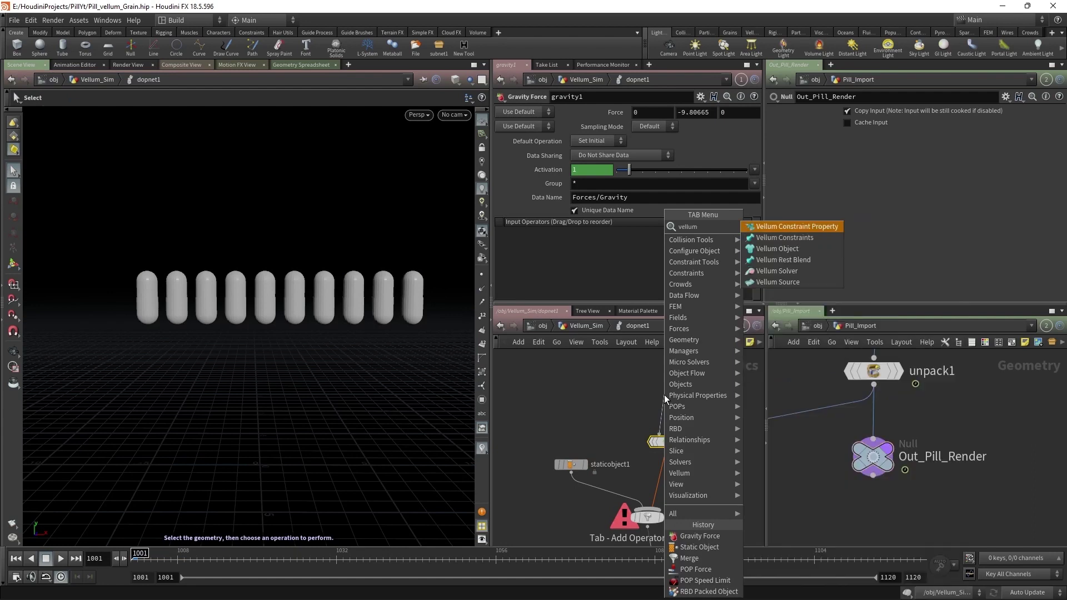
key("Down")
key("Down")
key("Down")
key("Down")
key("Return")
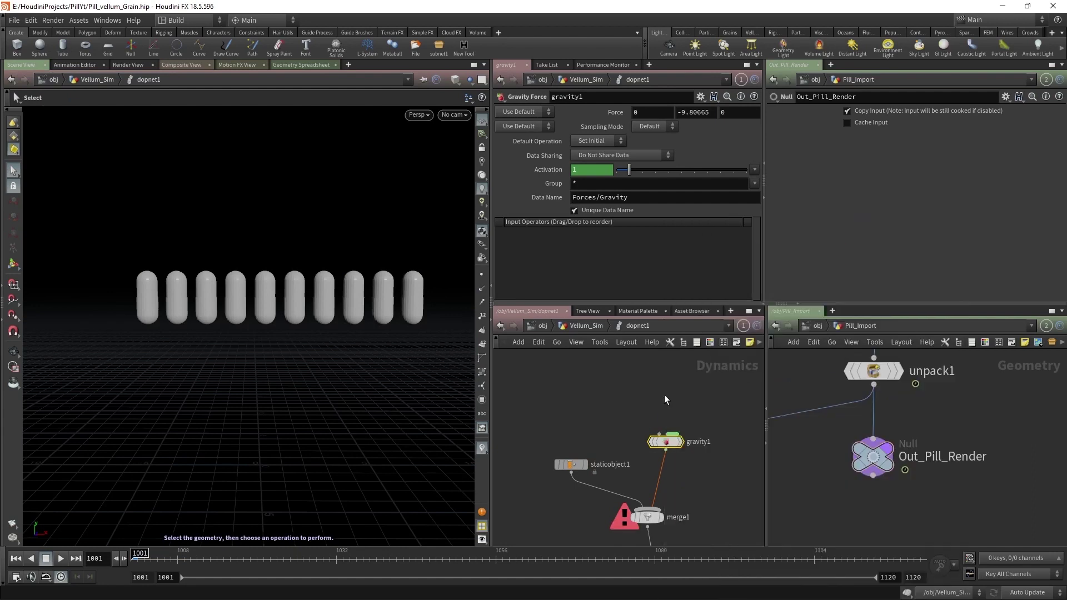
left_click(665, 395)
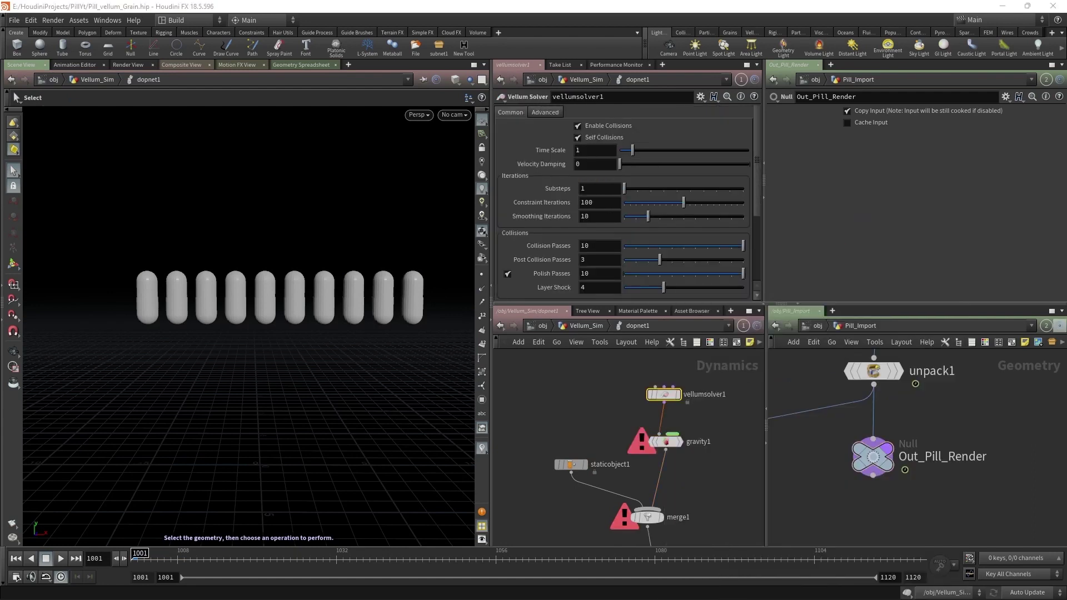
Add a Vellum Object feeding the solver and check its initial geometry path.
middle_click_drag(526, 432, 488, 489)
key("Tab")
type("vell")
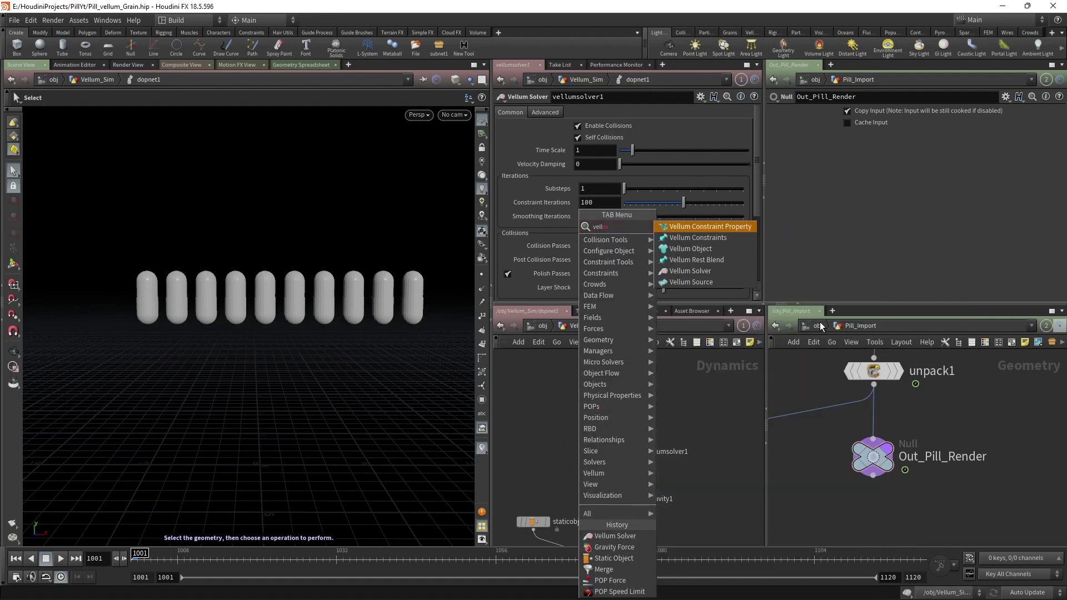
key("Escape")
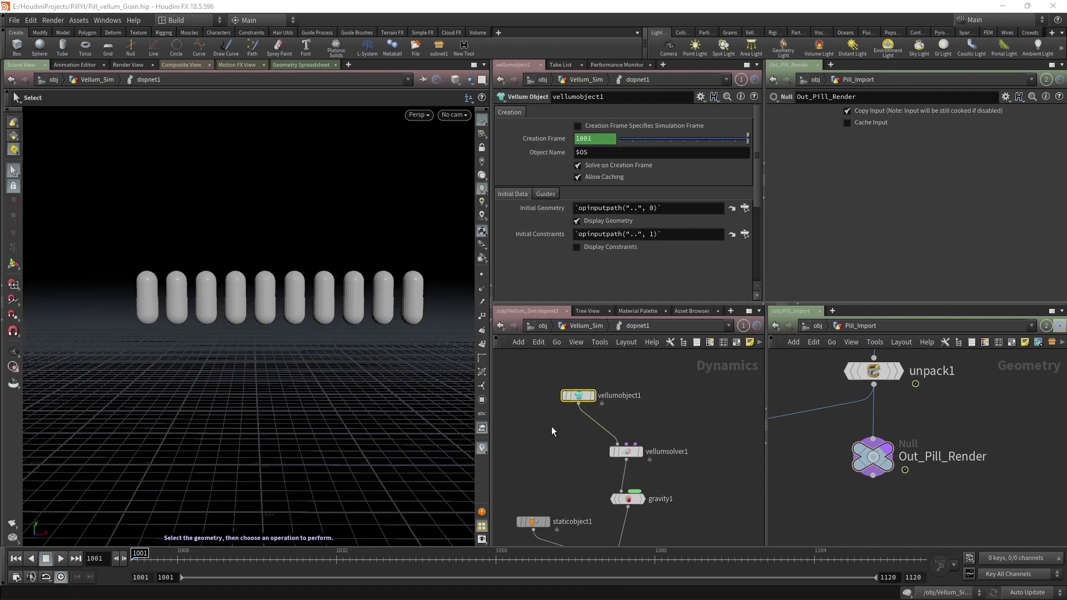
left_click(551, 211)
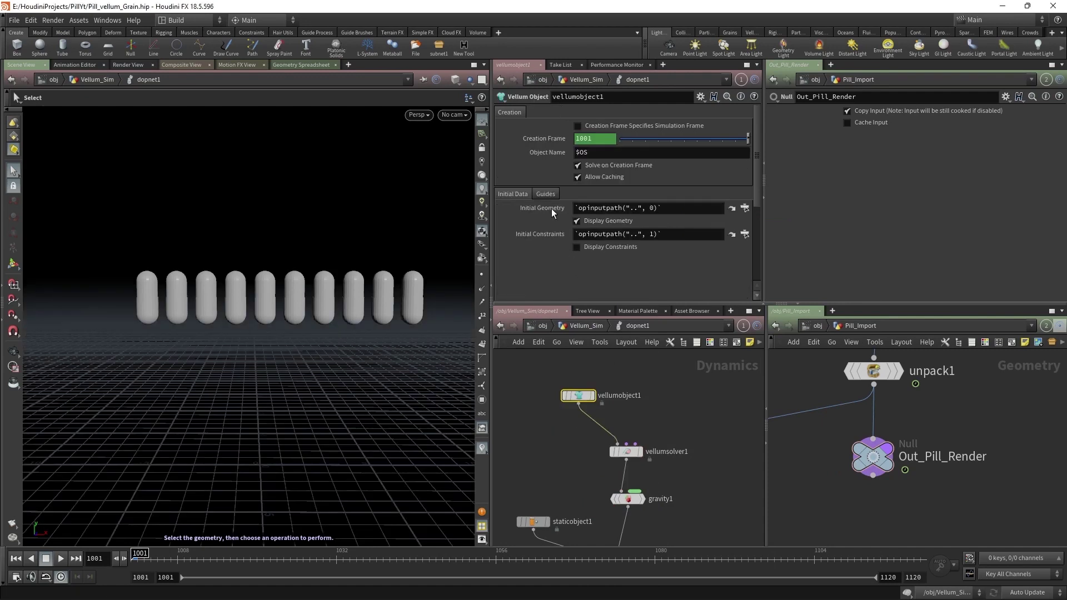
left_click_drag(146, 558, 140, 557)
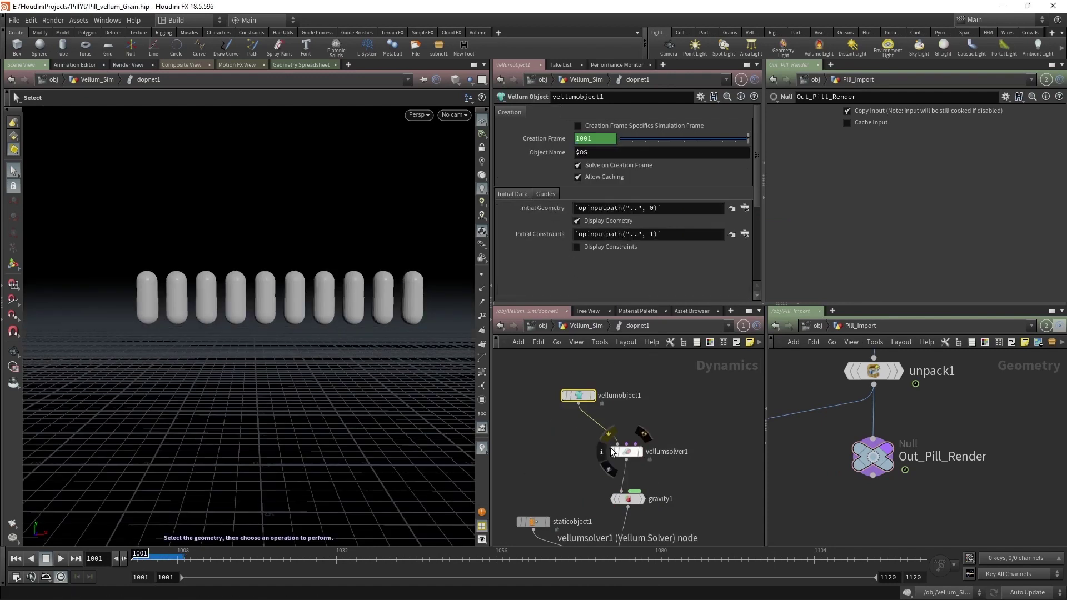
Inspect the Vellum Object's initial geometry and constraints paths, keeping the constraints expression.
key("Up")
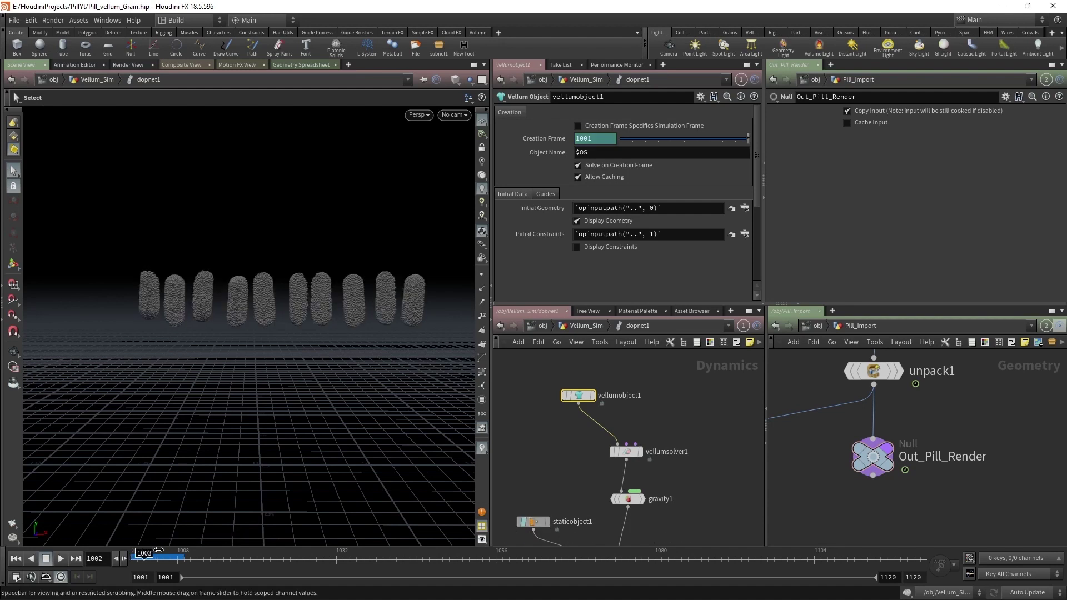
left_click_drag(218, 549, 137, 552)
left_click(532, 210)
left_click(532, 210)
left_click(540, 234)
left_click_drag(598, 234, 704, 236)
left_click(520, 235)
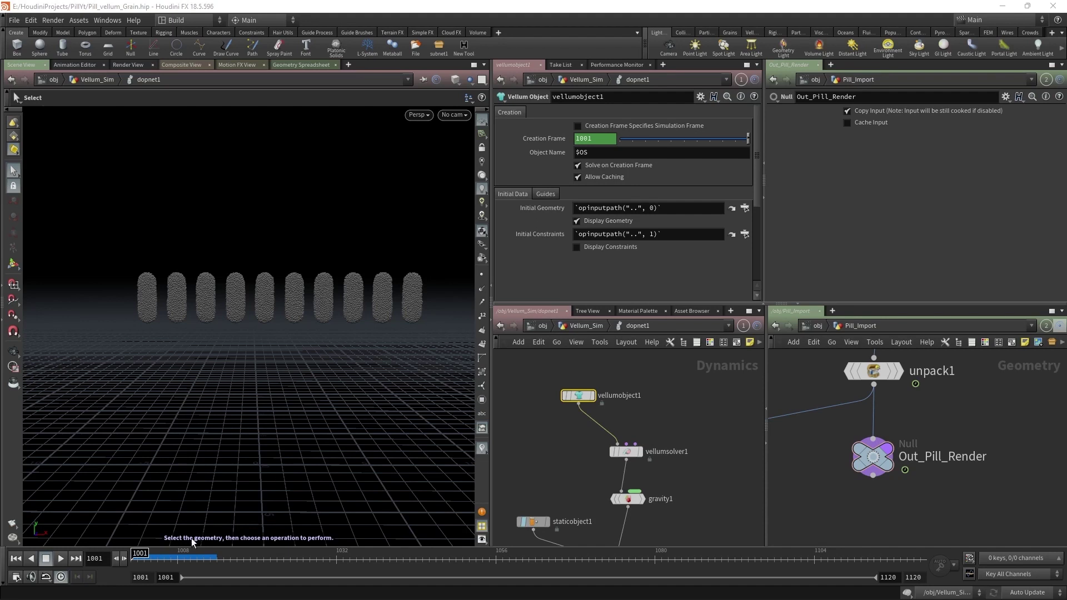
Play the simulation from the first frame and stop once the pills have fallen.
left_click(60, 559)
left_click(46, 559)
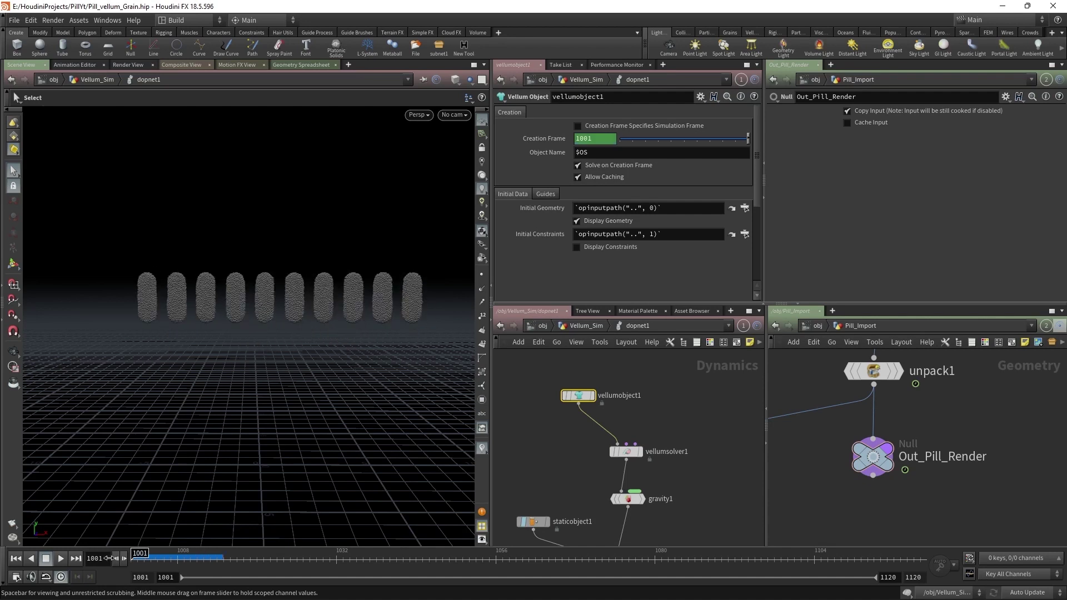
left_click(60, 557)
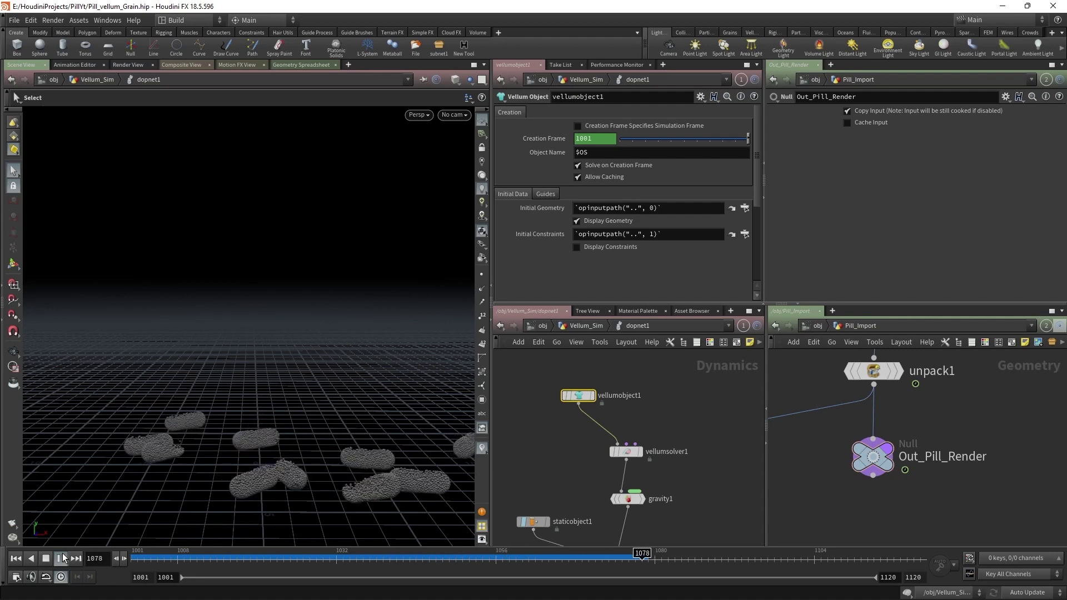
left_click(356, 557)
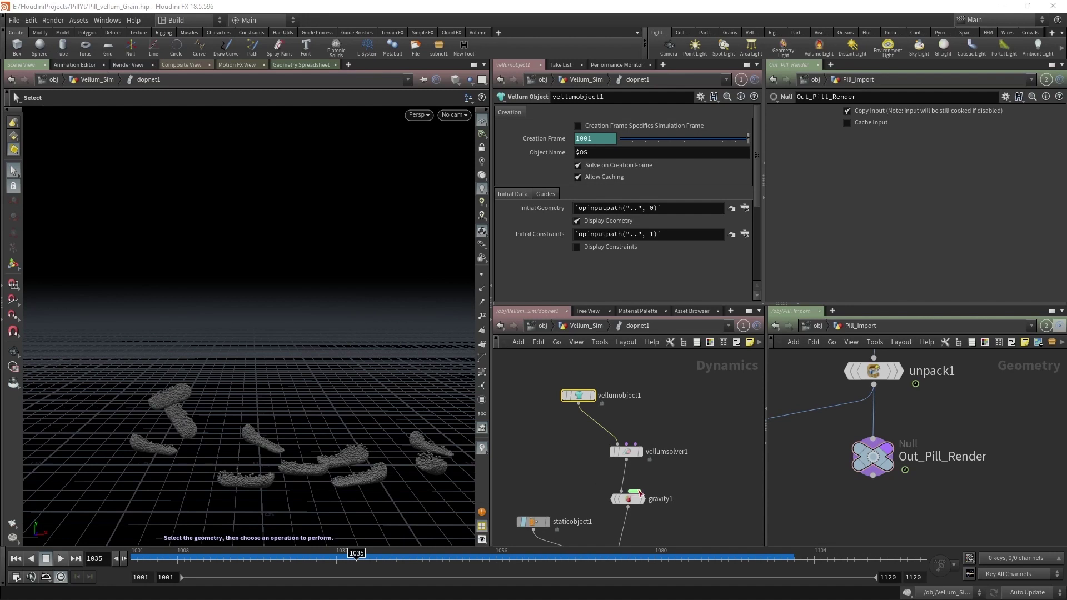
Enter 5 as the Vellum solver's Substeps value.
left_click_drag(614, 489, 542, 421)
double_click(595, 194)
type("5")
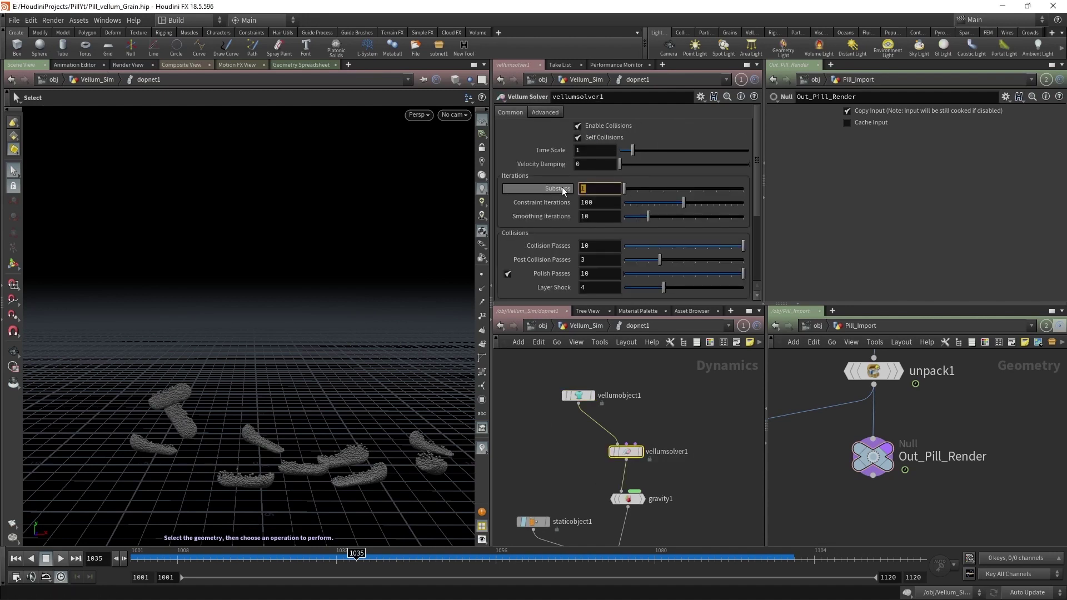
Commit 5 substeps and set the friction Static Threshold to 1.
key("Return")
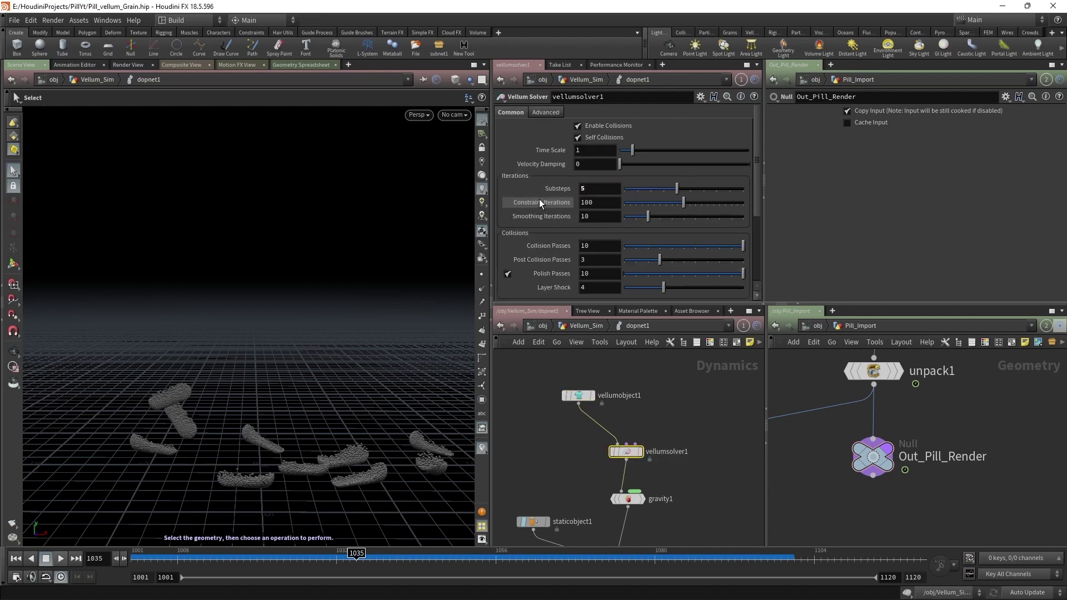
scroll(575, 267, "down", 3)
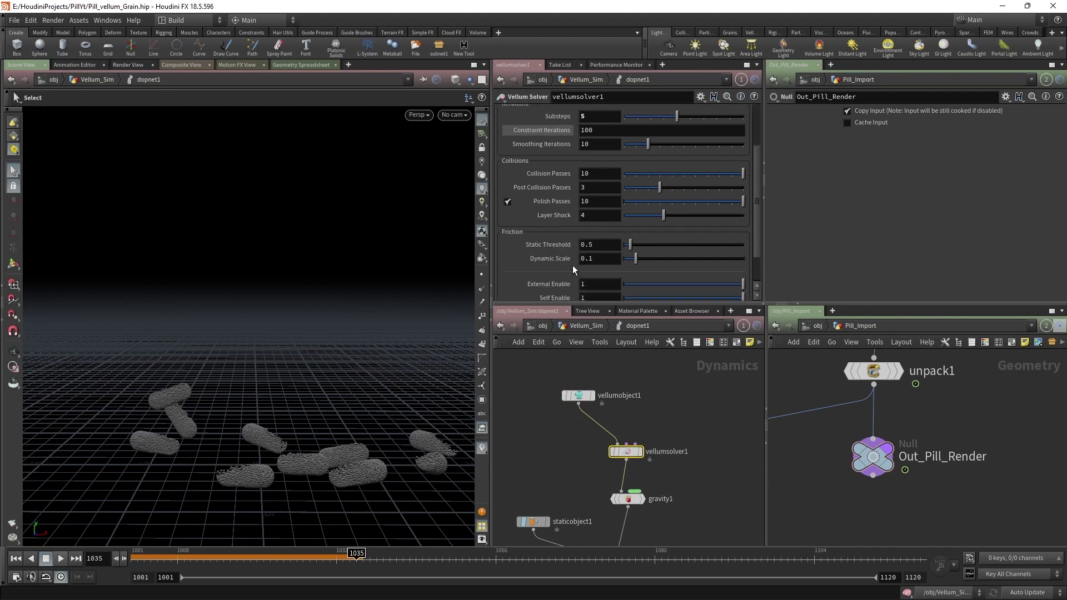
double_click(596, 216)
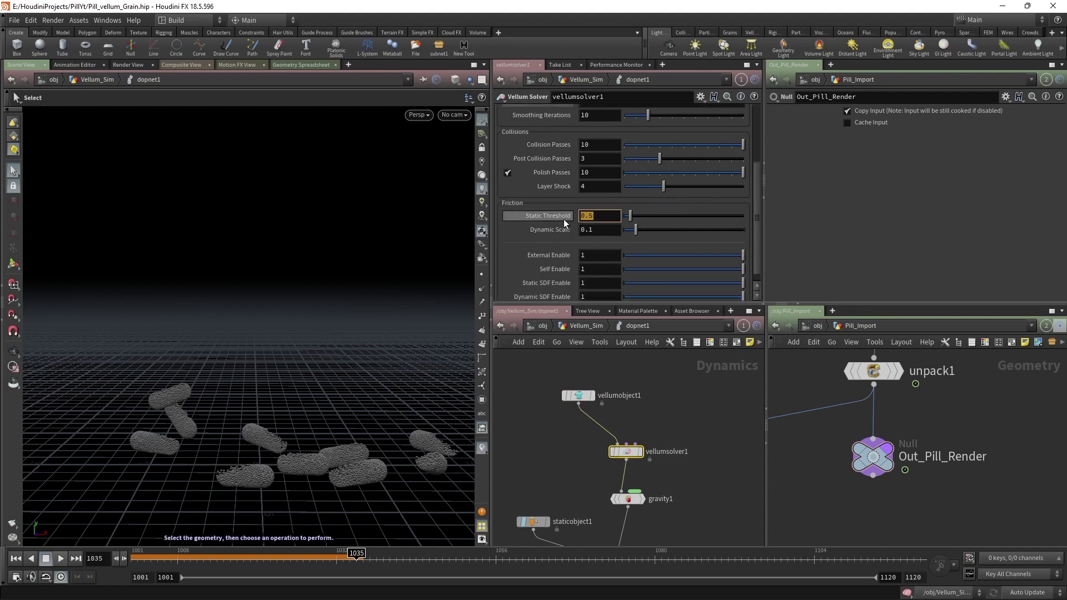
type("1")
key("Return")
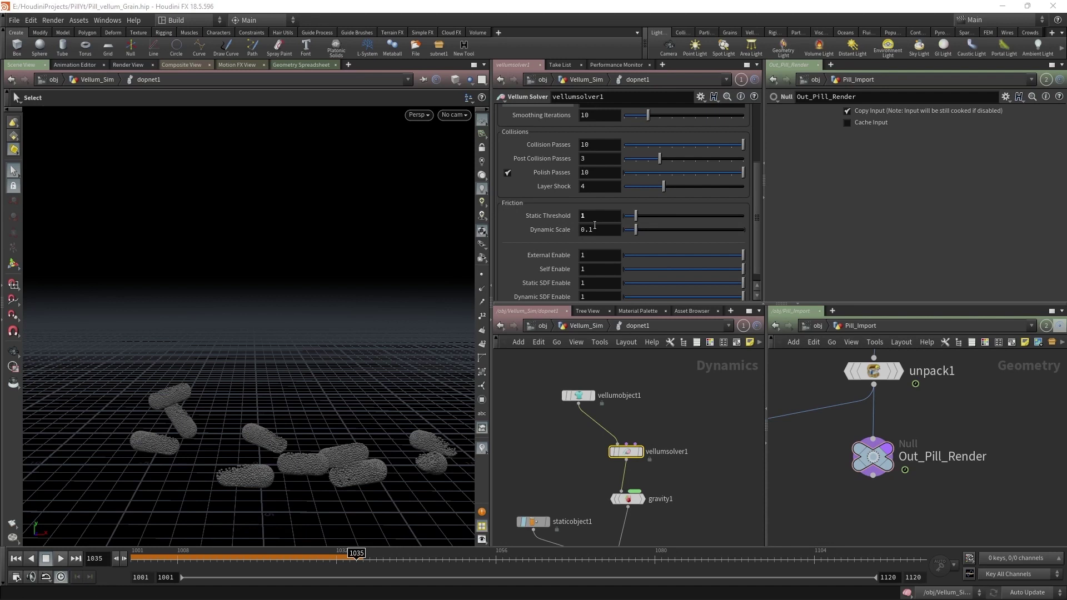
Show the solver's Advanced > Grain Collisions settings, then replay the simulation from the start.
scroll(548, 139, "up", 5)
left_click(547, 113)
scroll(560, 205, "down", 2)
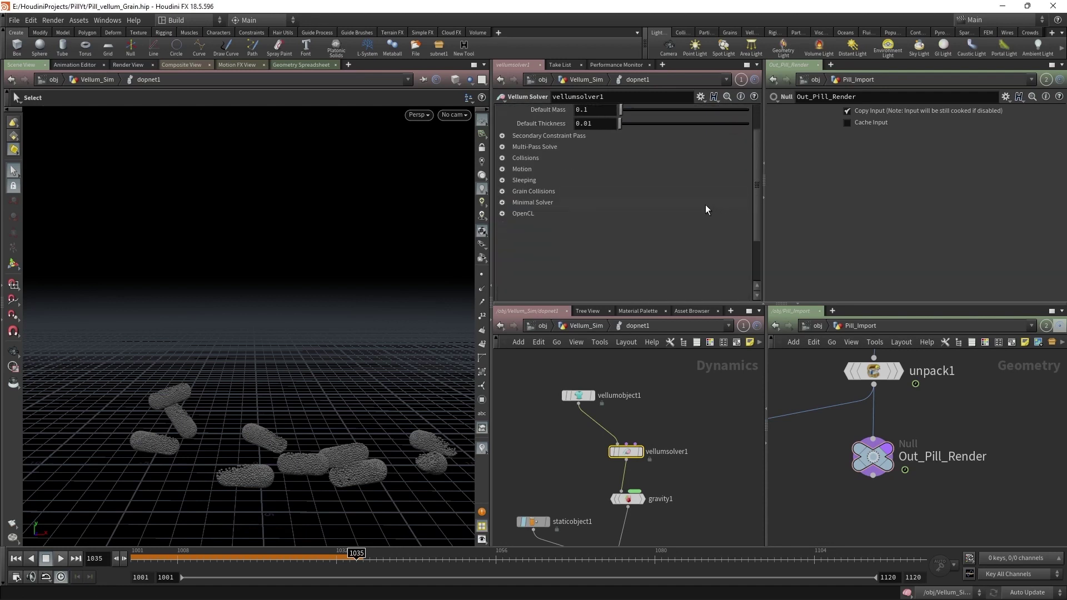
left_click(502, 192)
scroll(545, 234, "down", 1)
scroll(548, 239, "down", 1)
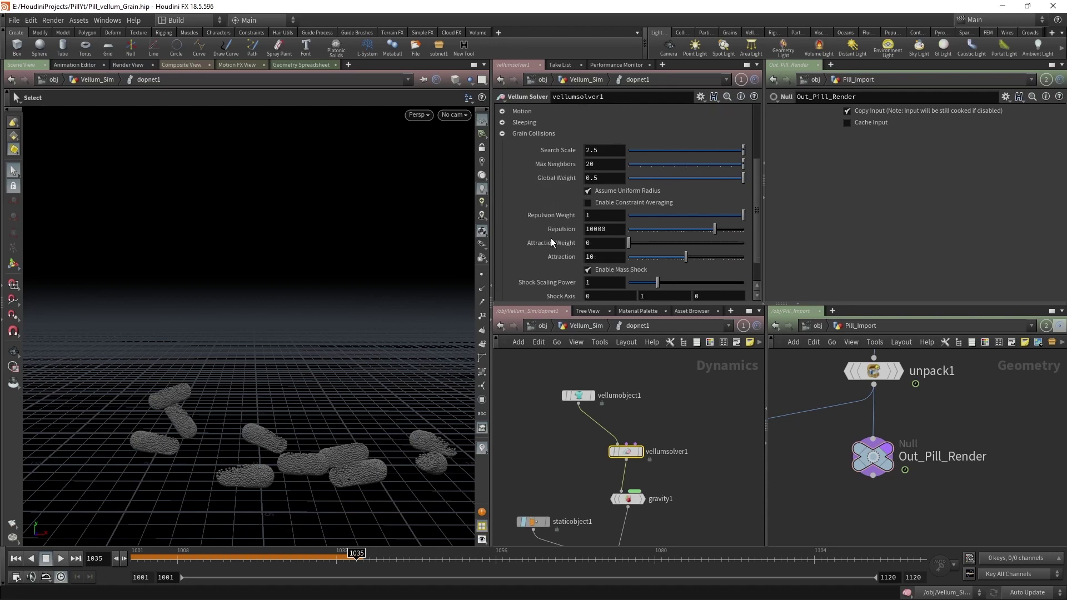
scroll(552, 243, "down", 1)
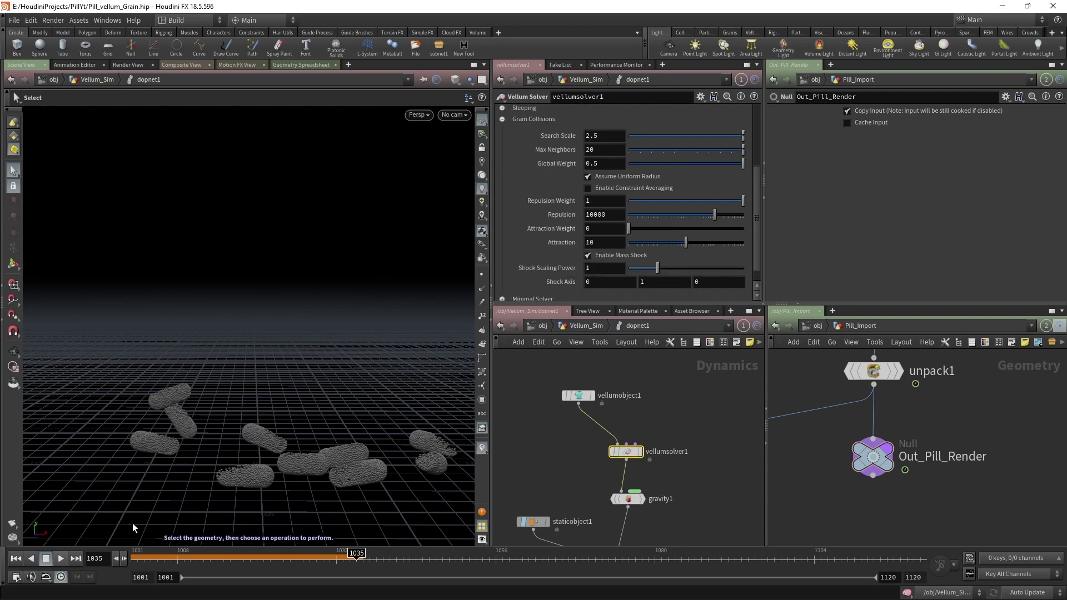
left_click(16, 558)
left_click(58, 558)
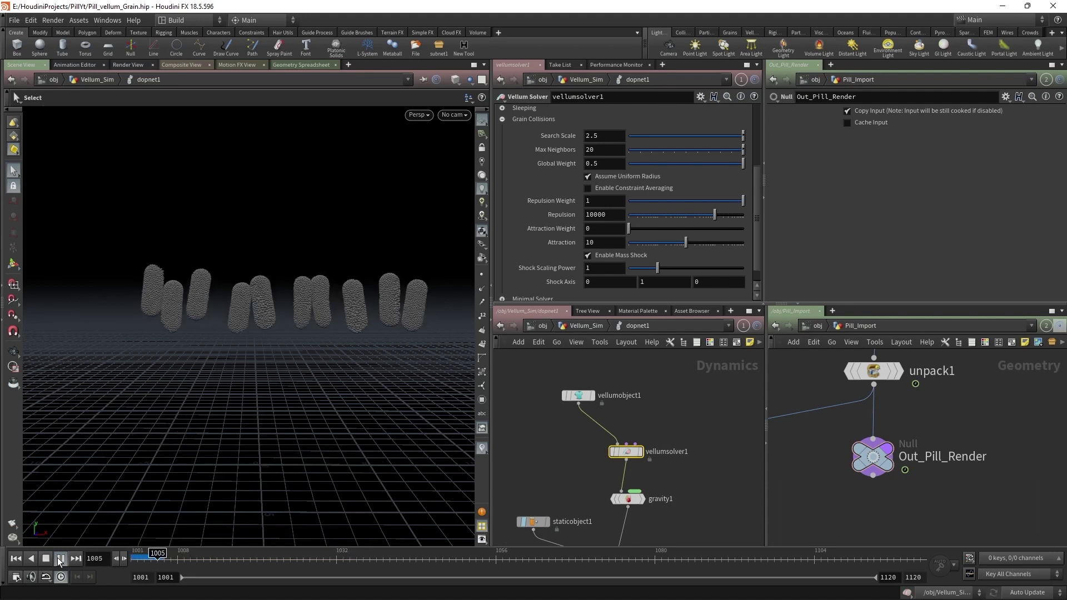
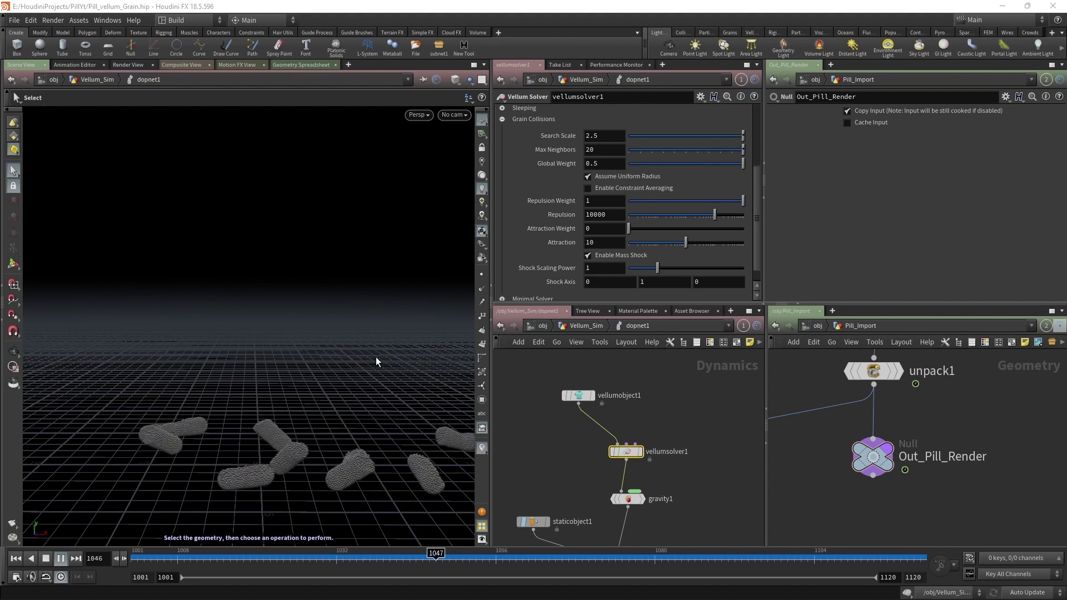
Stop playback, return from dopnet1 to Vellum_Sim, and pick the Dop Import Fields node.
left_click(382, 557)
key("u")
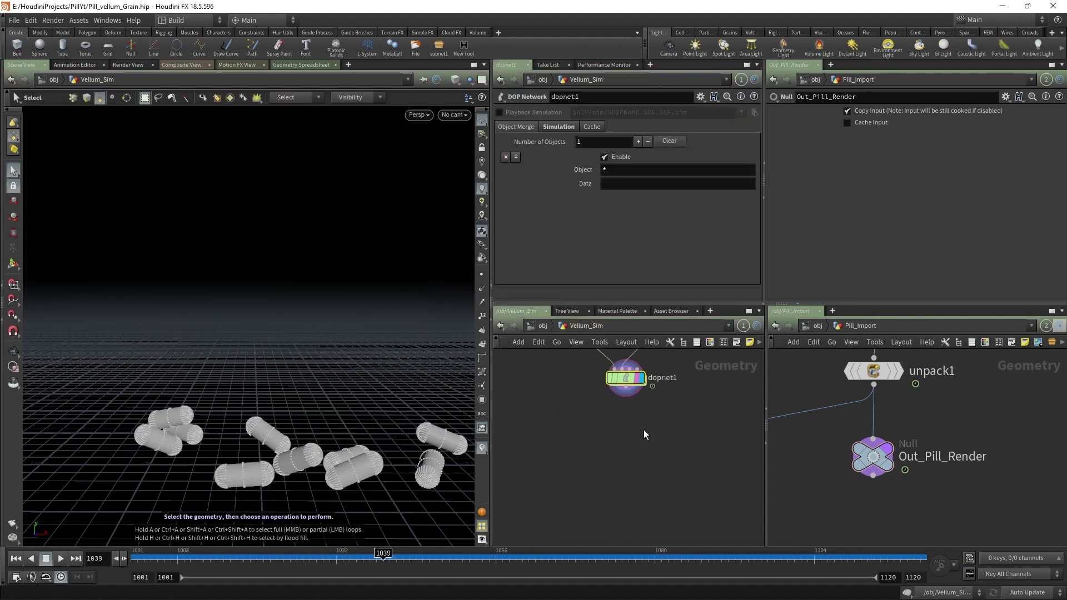
key("Tab")
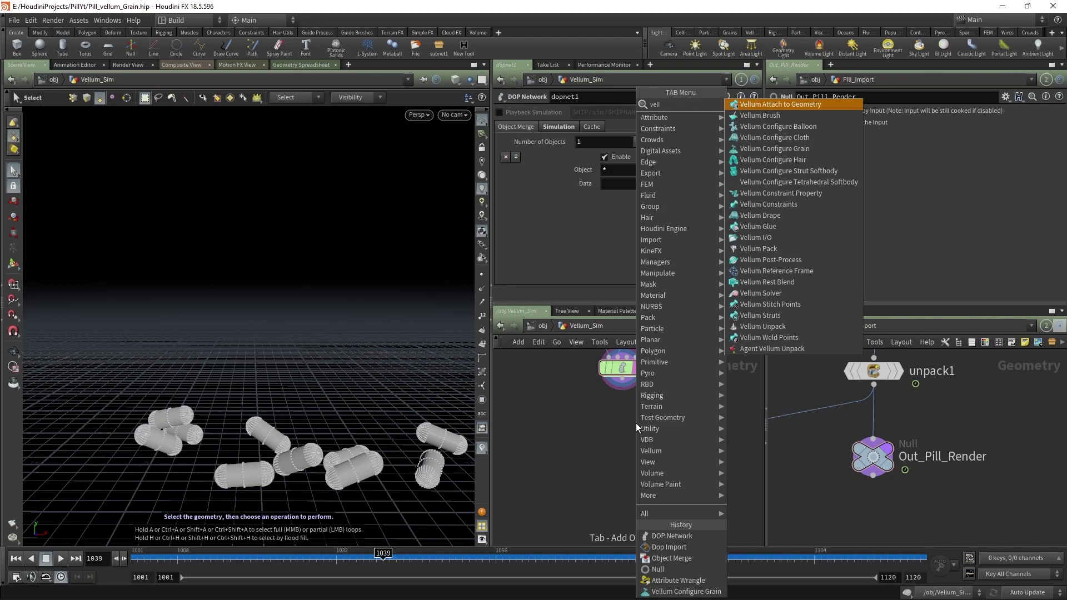
key("Escape")
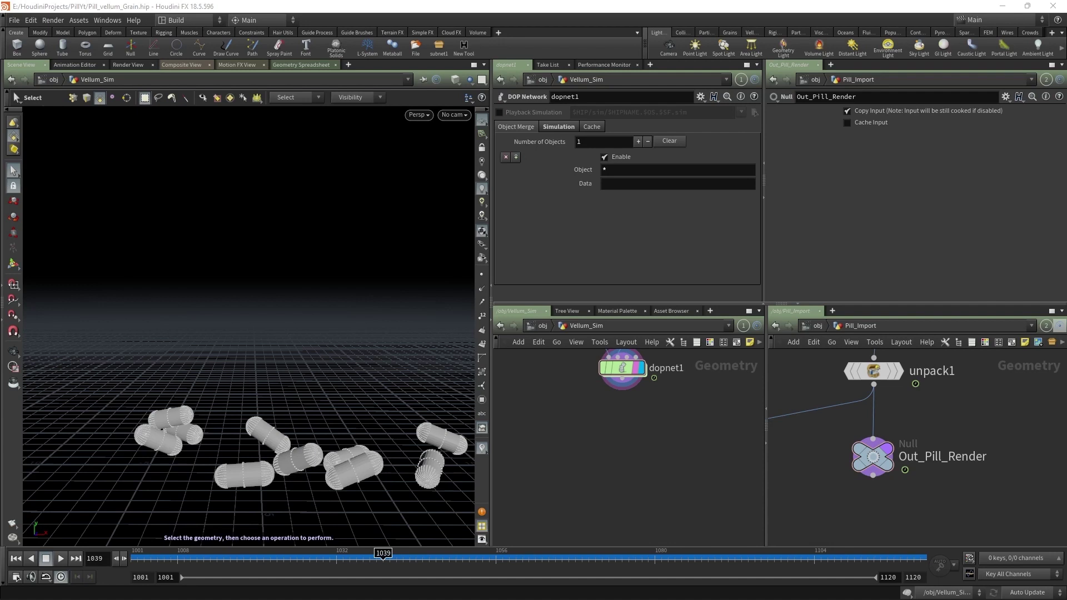
key("Tab")
type("do")
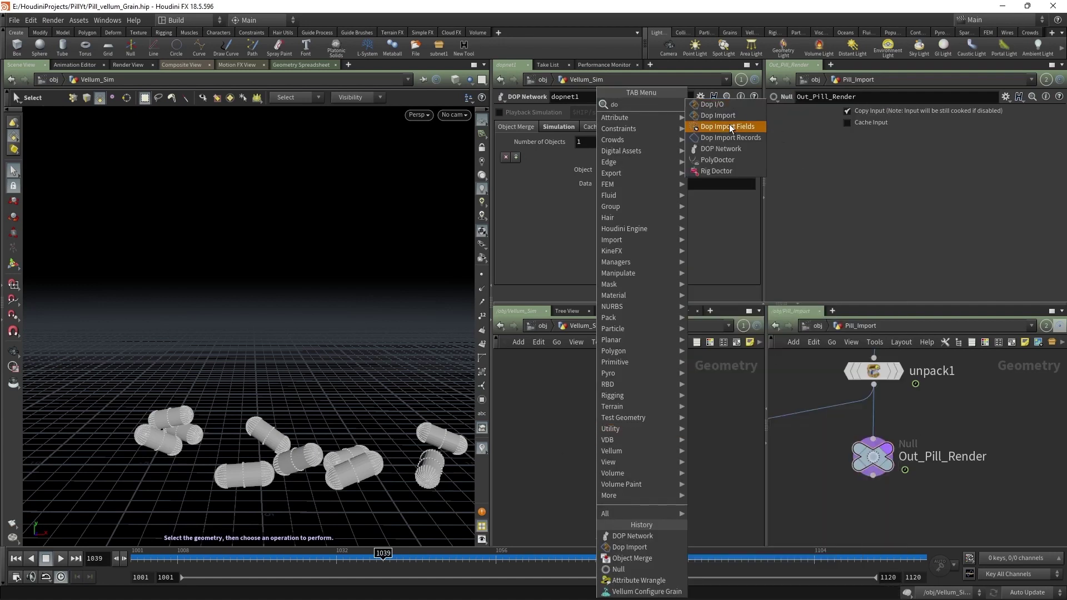
left_click(728, 126)
Place dopimportfield1 below dopnet1, reference dopnet1, and set DOP Node to vellum*.
left_click(644, 403)
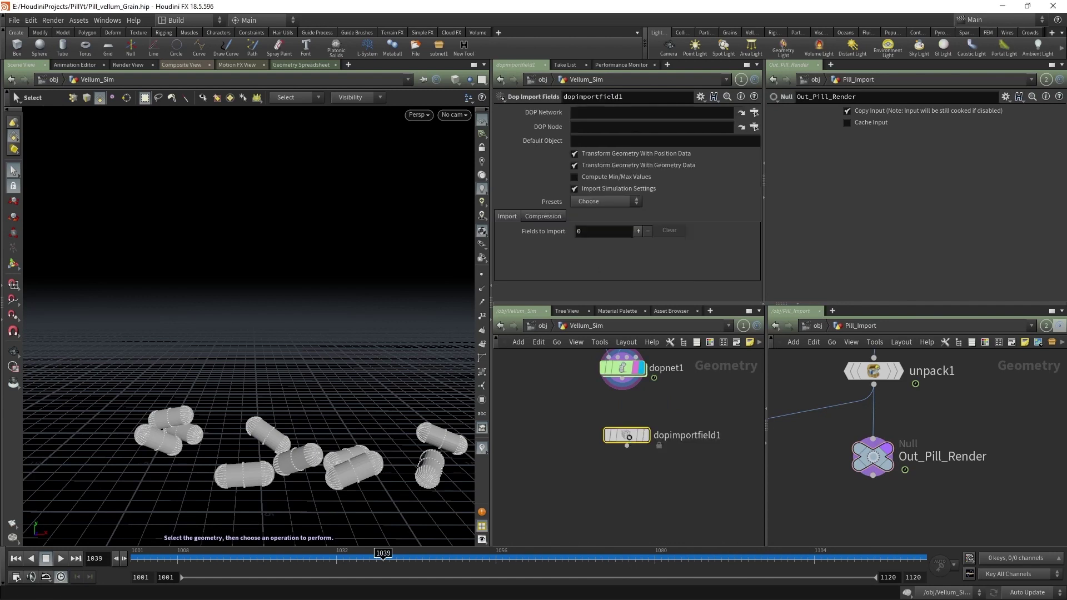
left_click_drag(625, 435, 631, 446)
left_click_drag(627, 370, 589, 113)
left_click(589, 126)
type("vellum*")
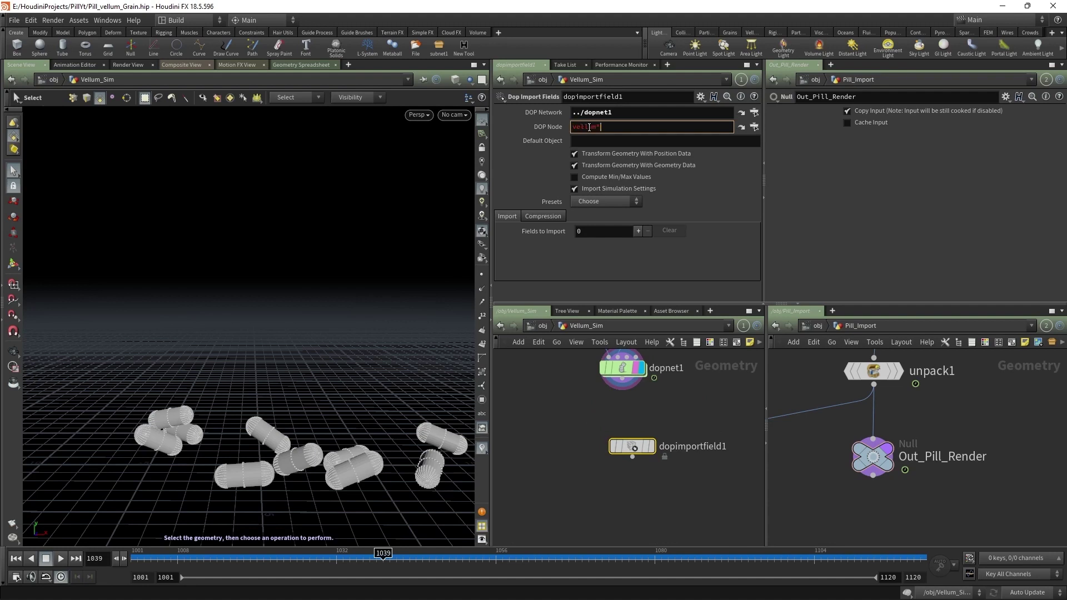
key("Return")
Add one field with No Change visualization and object vellum*, then play to watch pills fall.
left_click(596, 201)
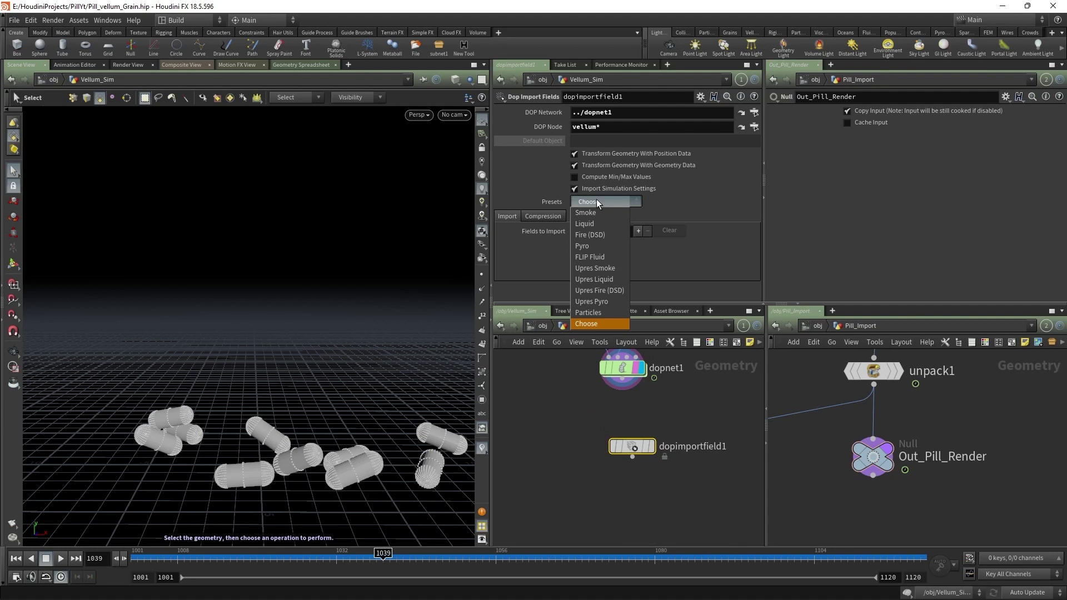
left_click(638, 230)
left_click(635, 247)
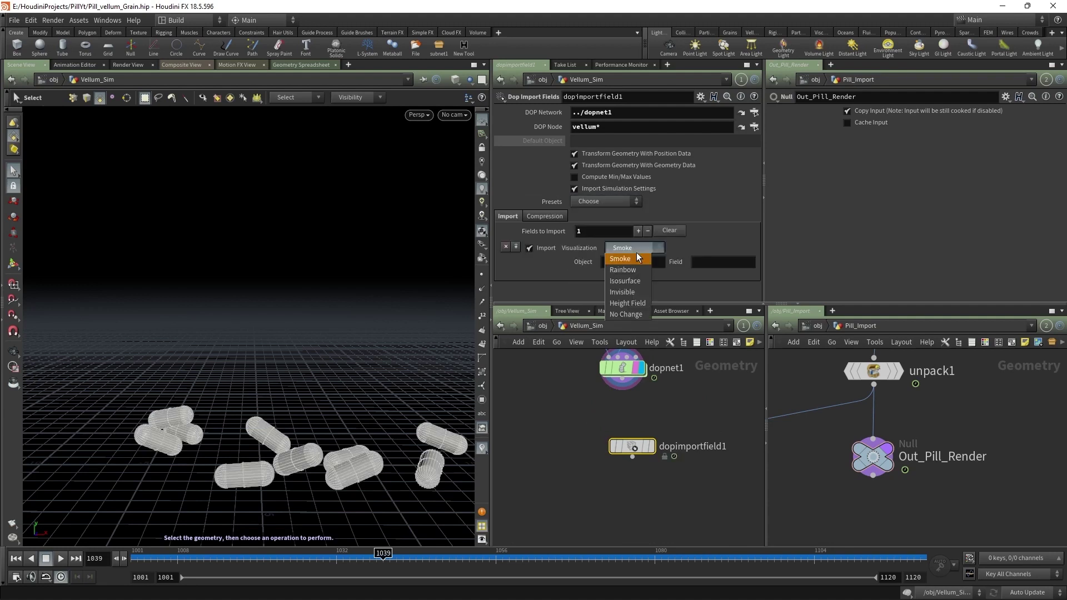
left_click(633, 313)
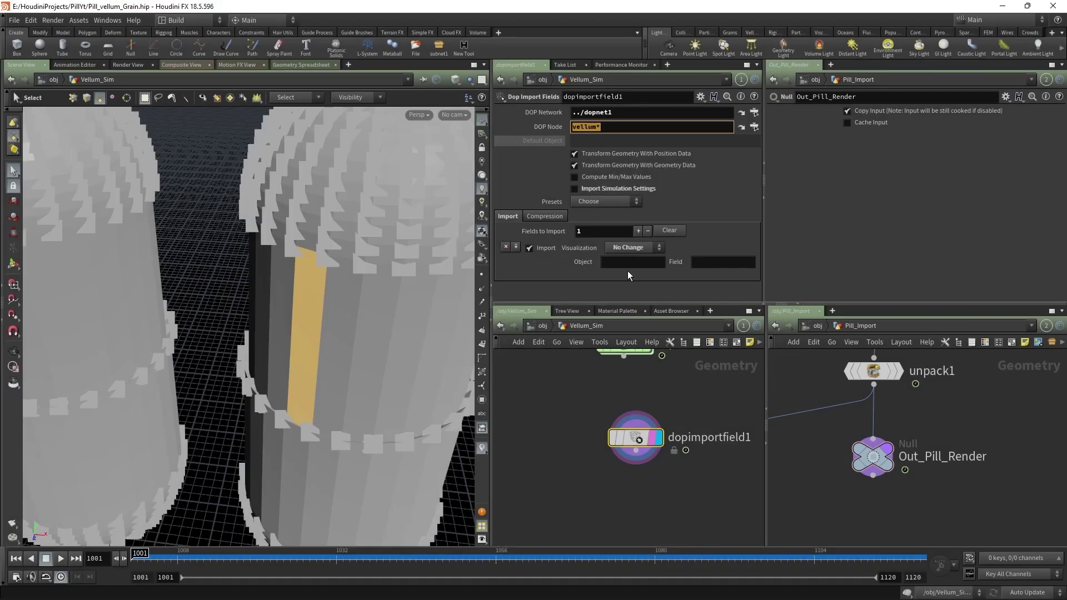
left_click(620, 261)
type("vellum*")
scroll(329, 324, "down", 5)
left_click_drag(328, 324, 315, 284)
scroll(316, 284, "down", 5)
key("s")
key("Up")
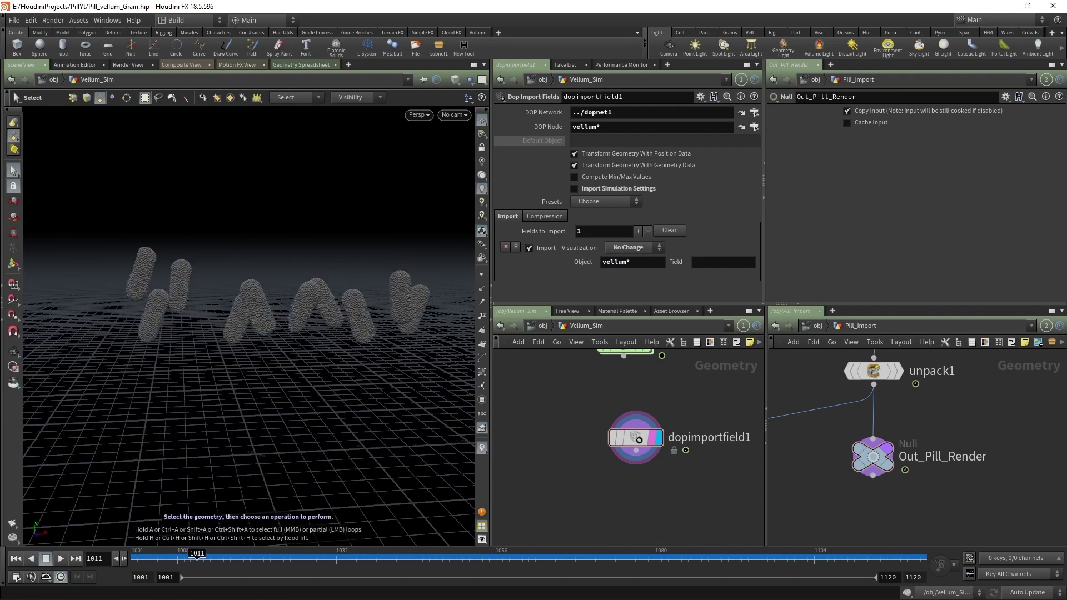
Place attribdelete1 below the import, display it, and inspect the incoming attributes.
scroll(728, 494, "up", 2)
key("Tab")
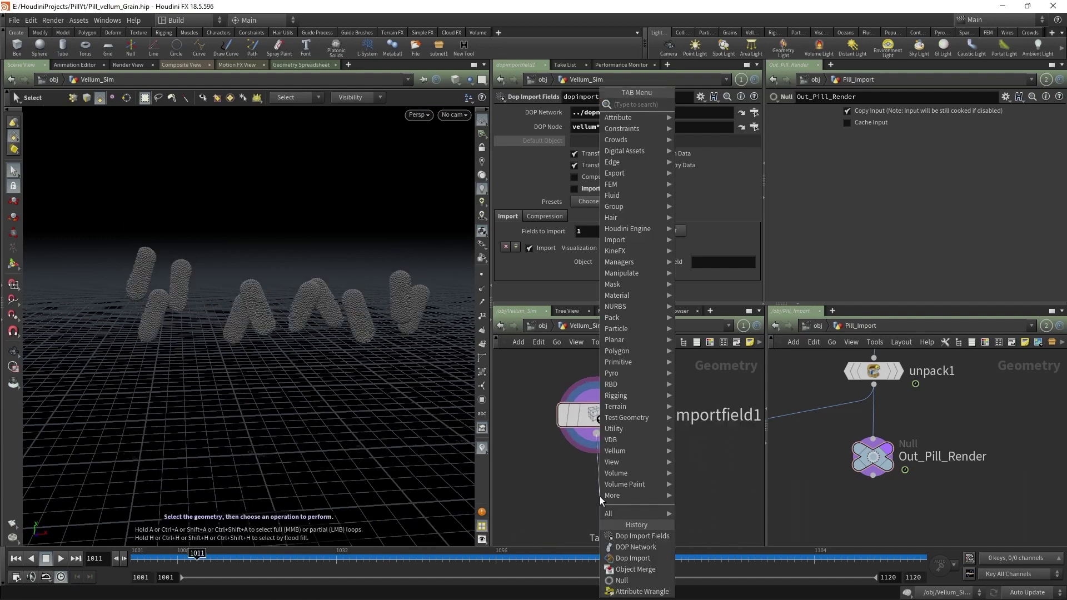
key("Escape")
left_click(600, 501)
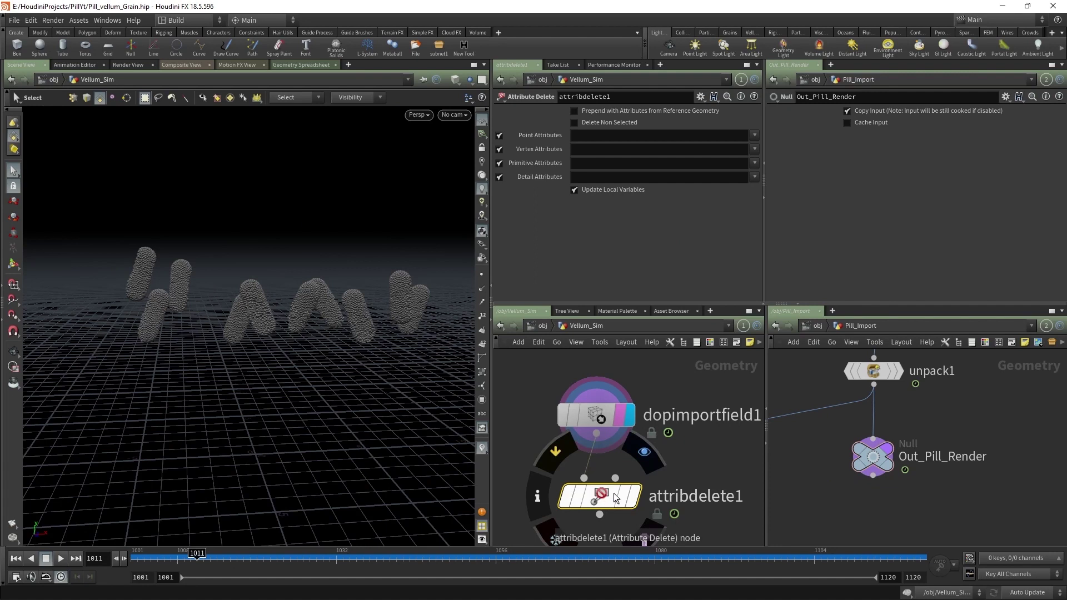
left_click(633, 495)
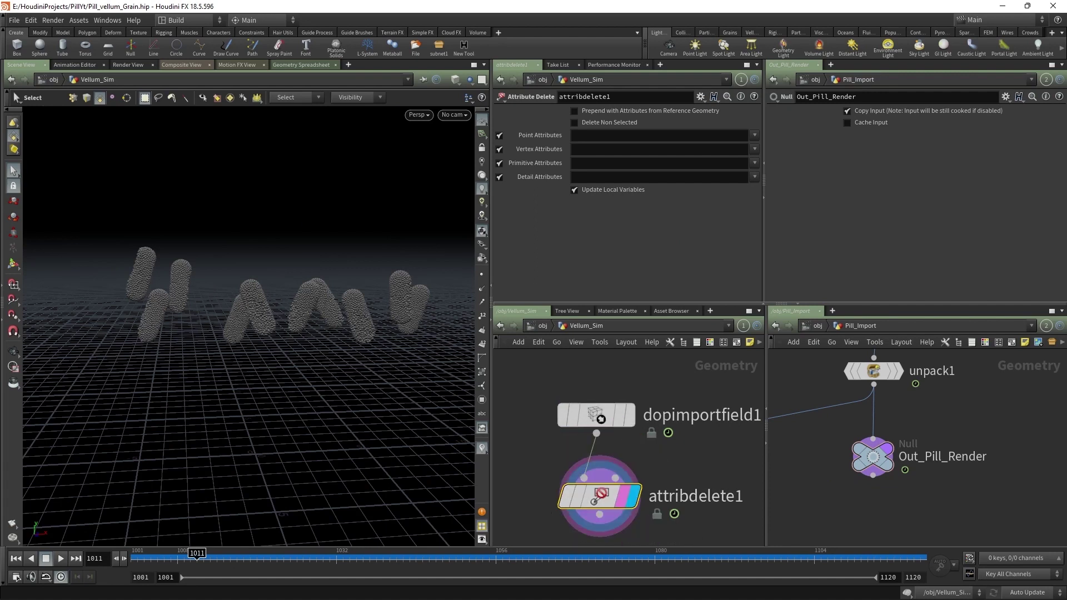
left_click(754, 135)
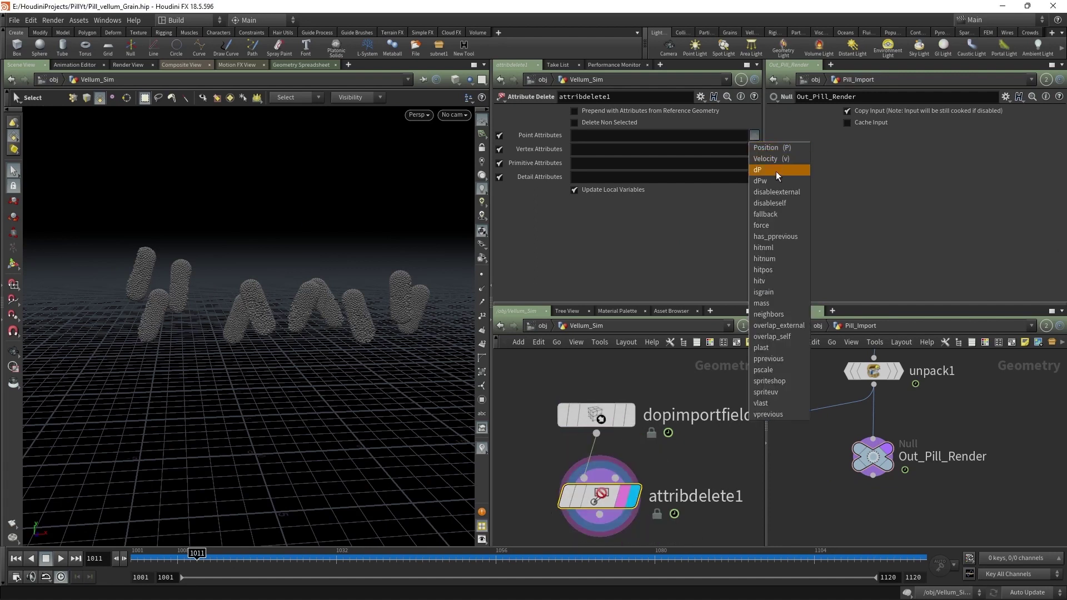
left_click(717, 175)
left_click(754, 149)
left_click(592, 132)
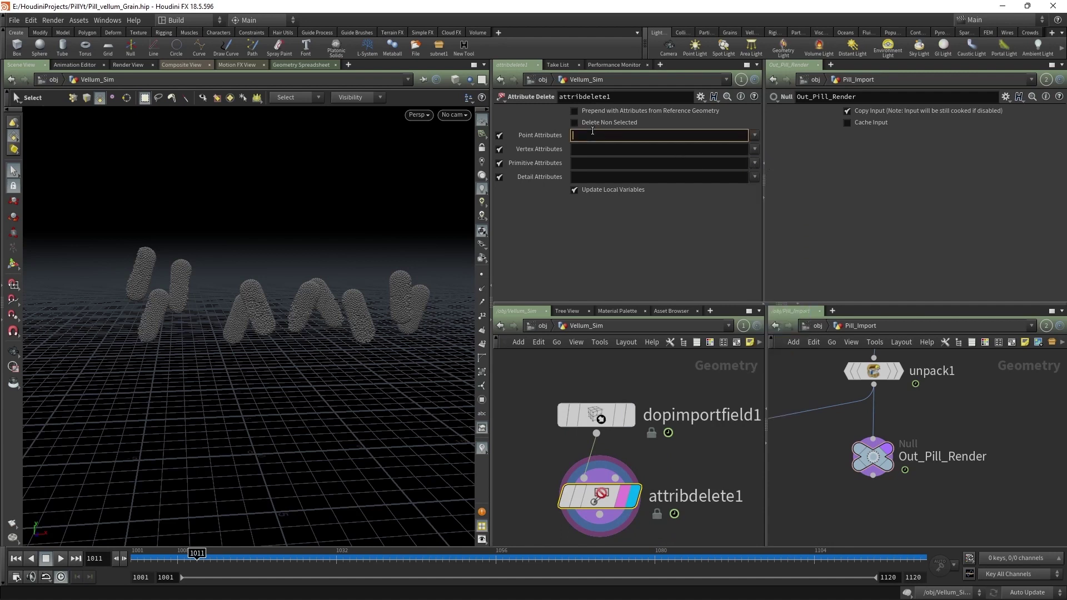
middle_click(596, 415)
Set the Point Attributes to delete to '* ^v ^pscale'.
left_click(754, 135)
left_click(770, 159)
left_click(754, 135)
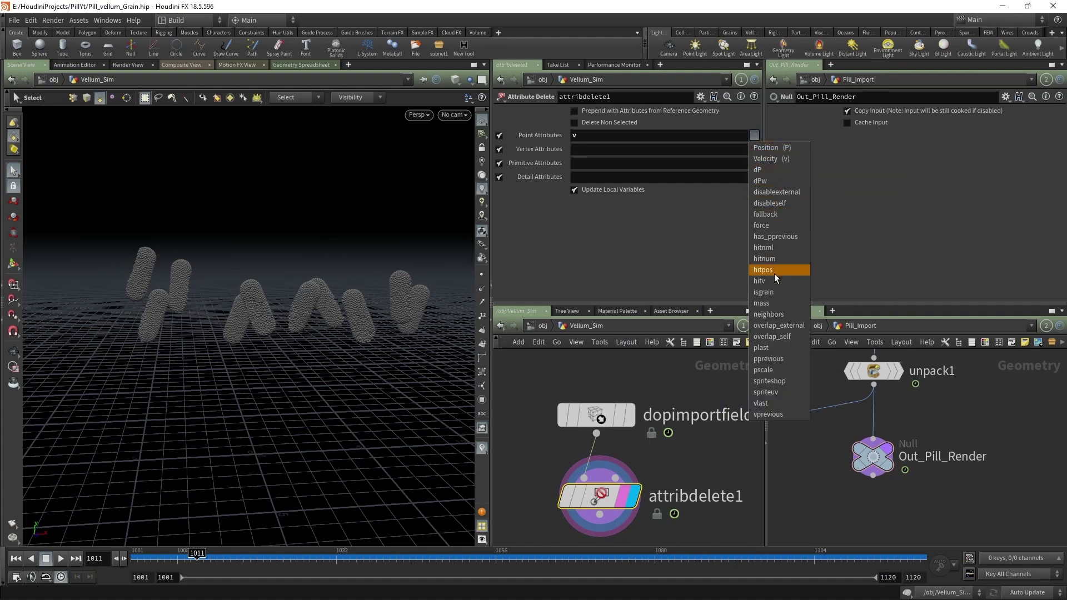
left_click(772, 368)
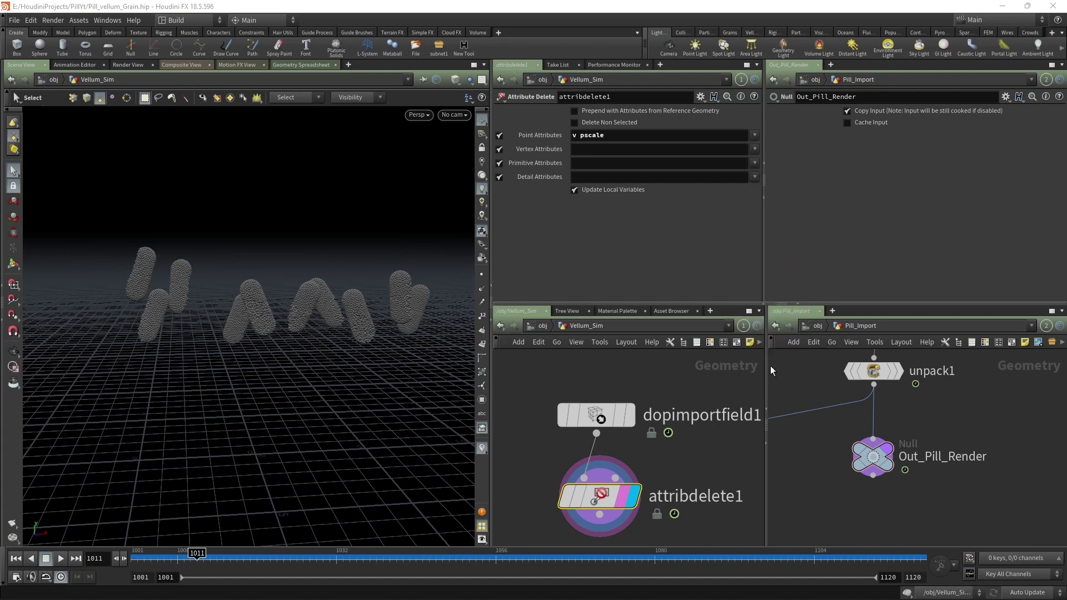
left_click(572, 136)
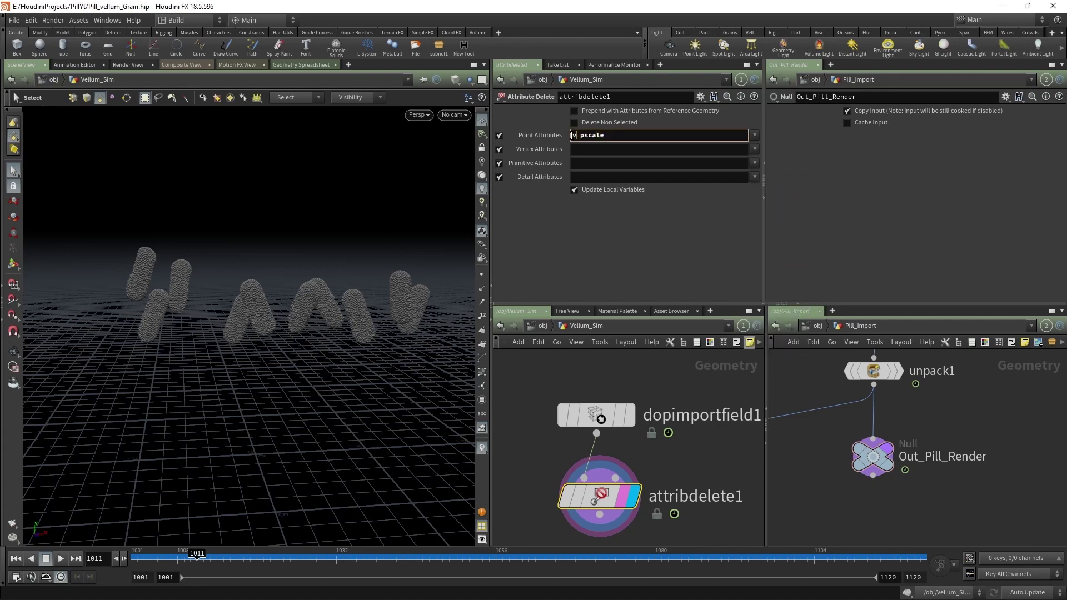
type("* ")
type("*")
key("BackSpace")
type("^v ^")
key("Return")
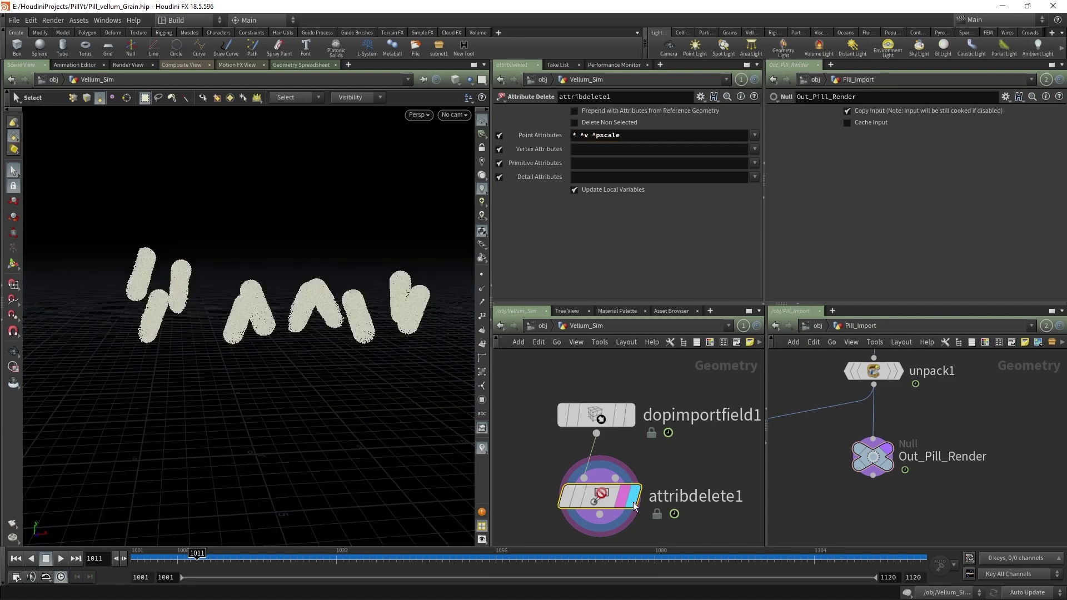
scroll(329, 339, "up", 5)
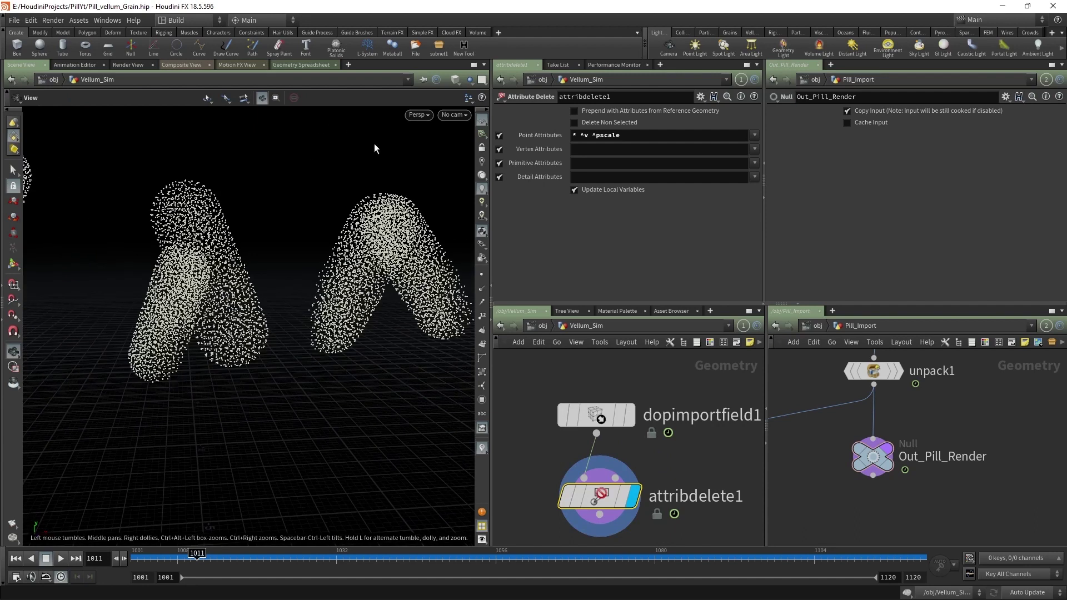
Change Point Attributes to '* ^v ^pscale ^spriteshop ^spriteuv' and check the result on a late frame.
left_click(753, 135)
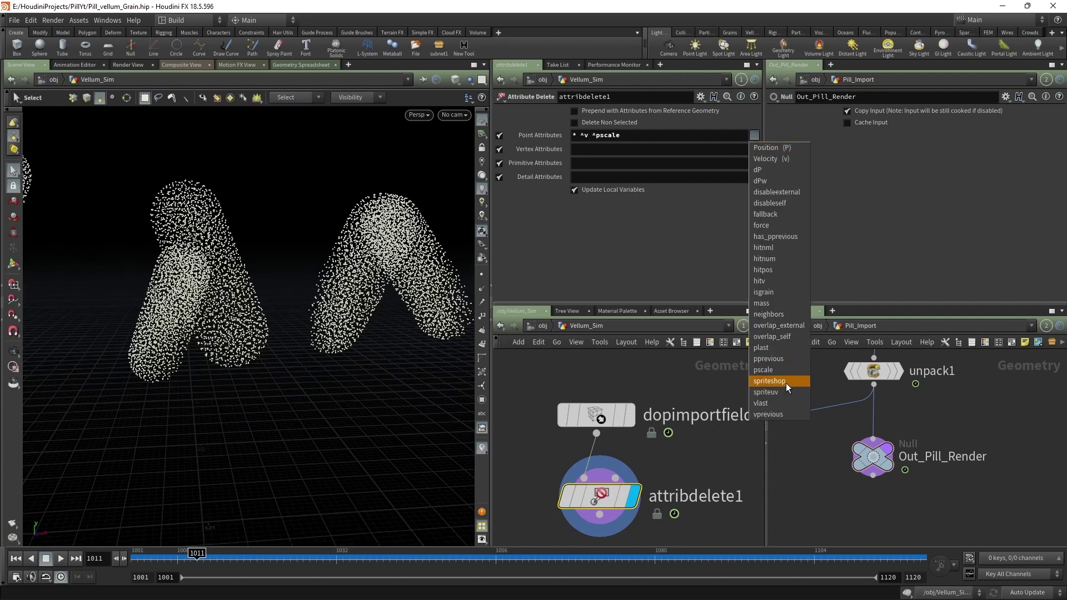
left_click(785, 382)
left_click(754, 135)
left_click(784, 392)
left_click(620, 137)
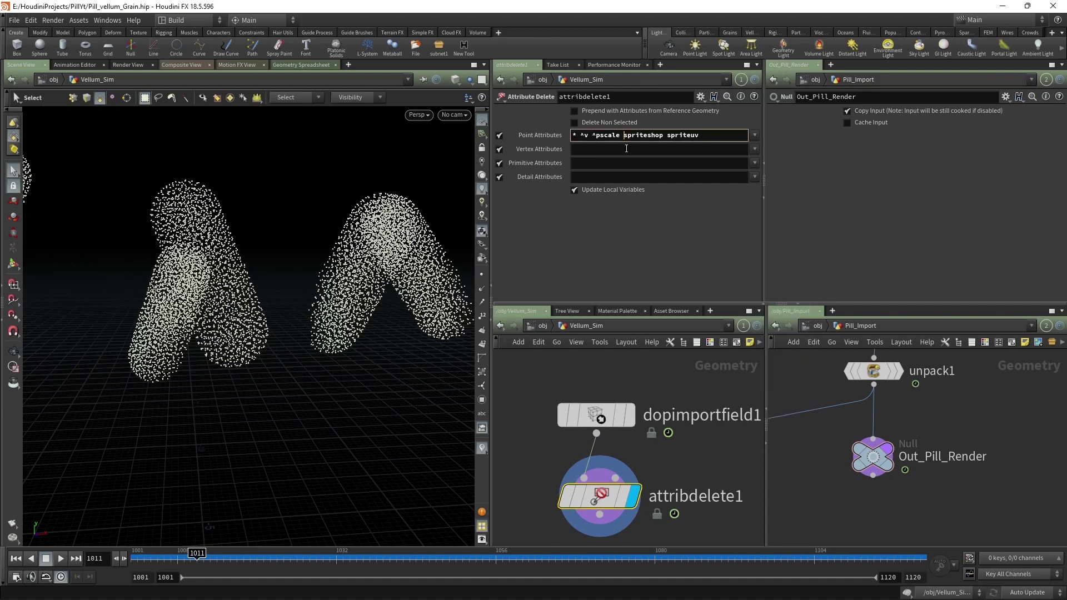
type("^v ")
type("^")
key("Return")
left_click_drag(332, 556, 775, 553)
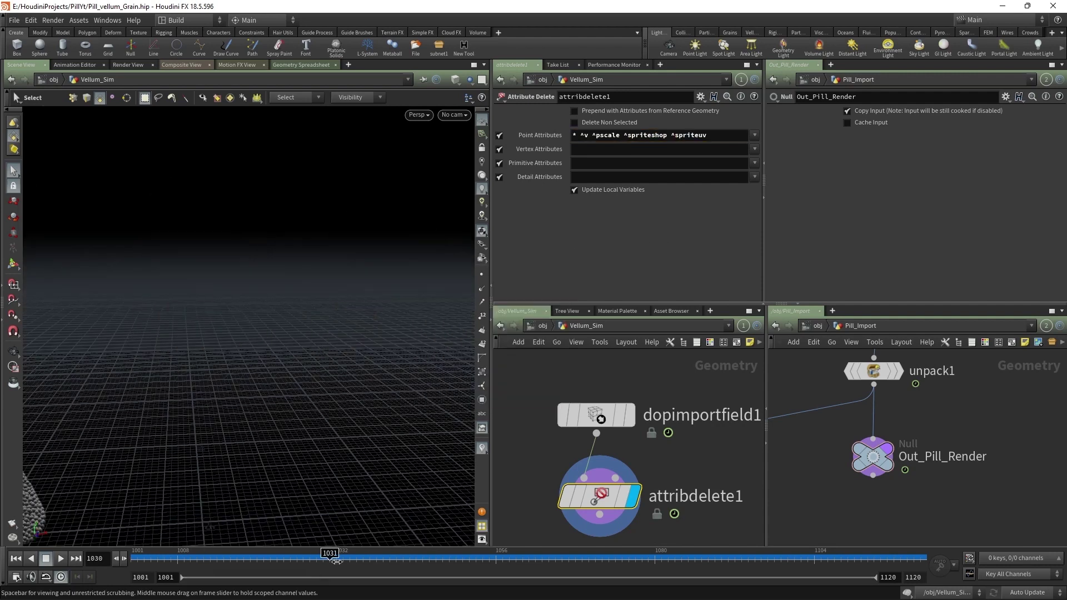
middle_click(618, 489)
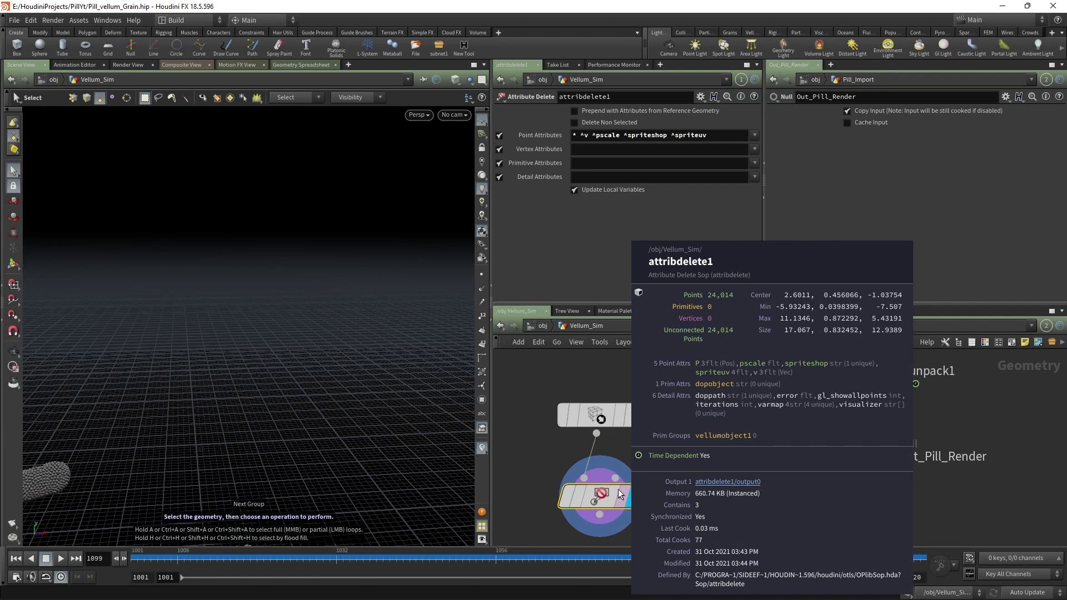
Enter * in the Vertex, Primitive and Detail Attributes fields of attribdelete1.
left_click(588, 149)
type("*")
key("Tab")
type("*")
key("Tab")
type("*")
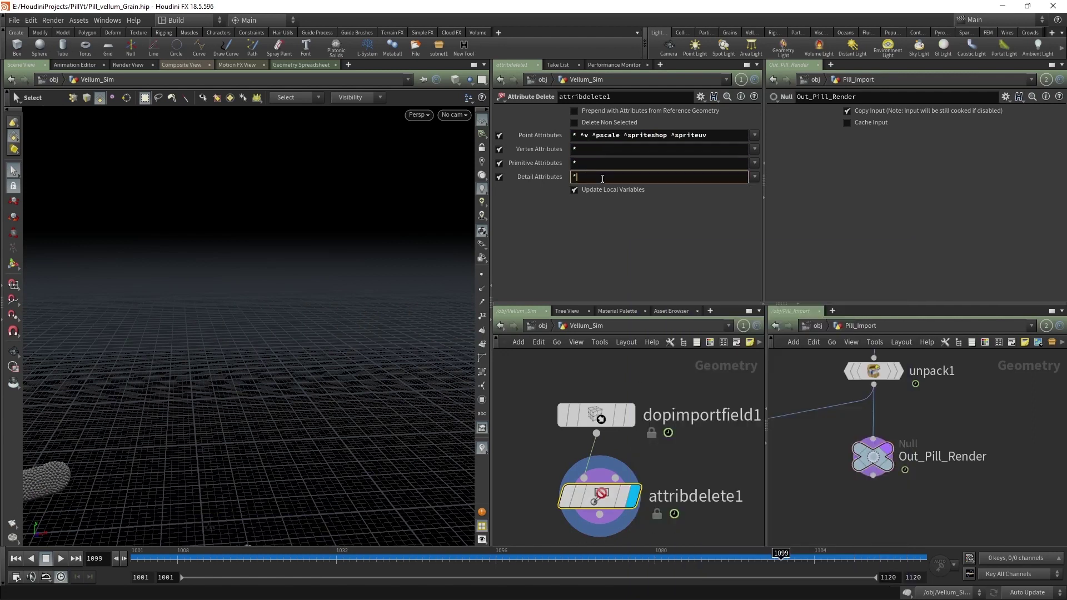
Verify the remaining attributes on attribdelete1 and duplicate the import node as dopimportfield2.
middle_click(594, 482)
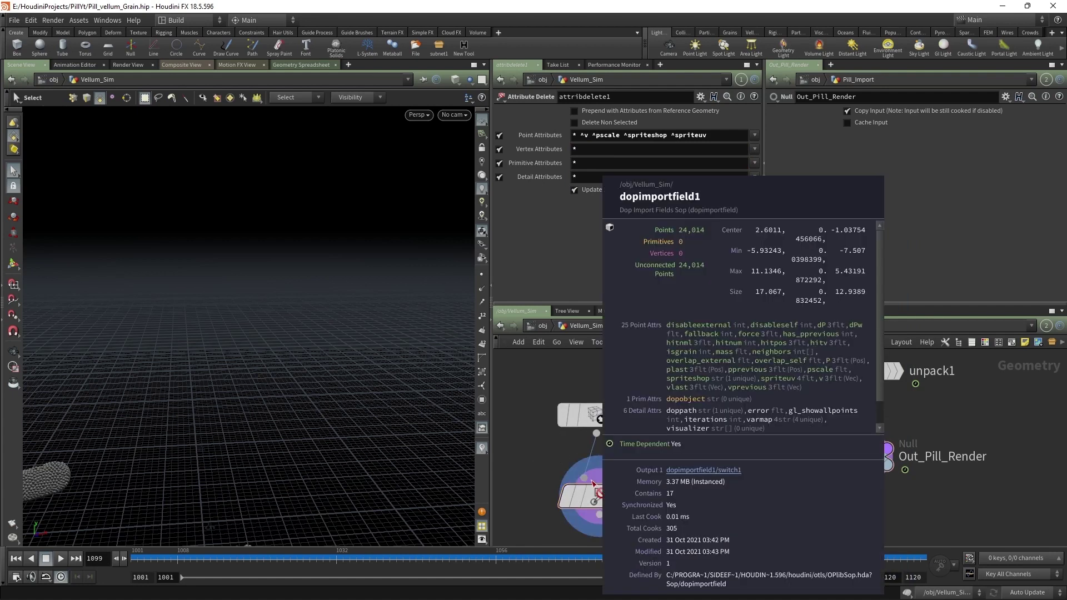
left_click(754, 177)
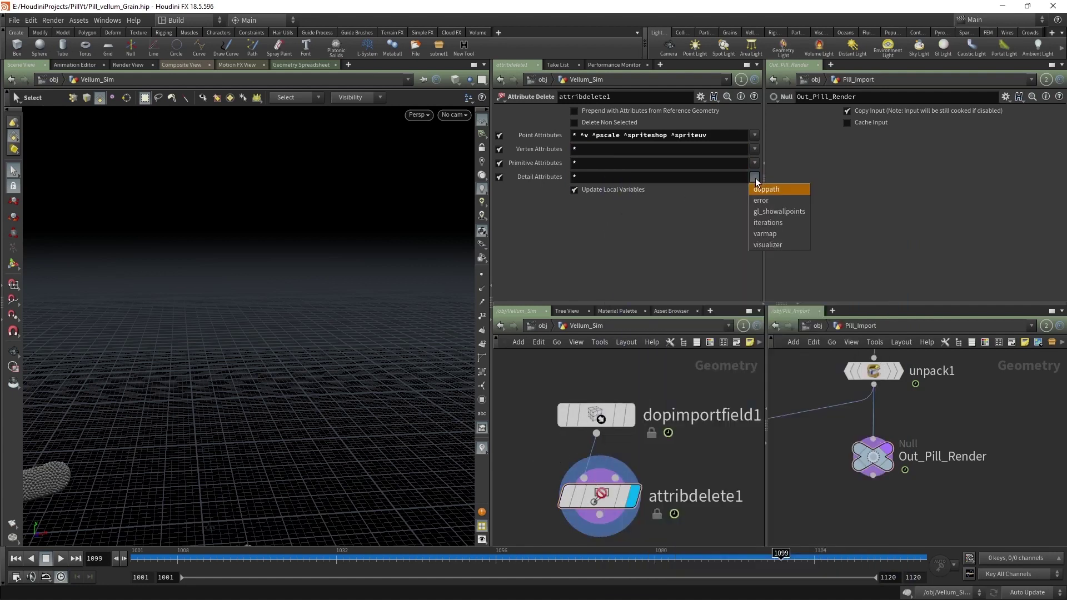
middle_click_drag(640, 506, 675, 427)
middle_click(622, 423)
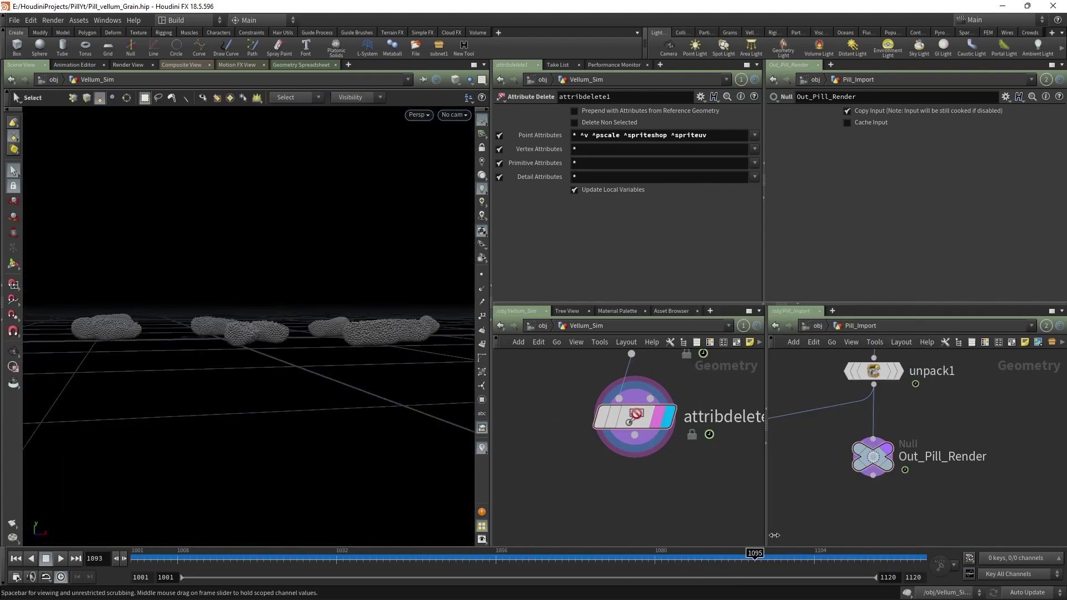
scroll(667, 487, "up", 3)
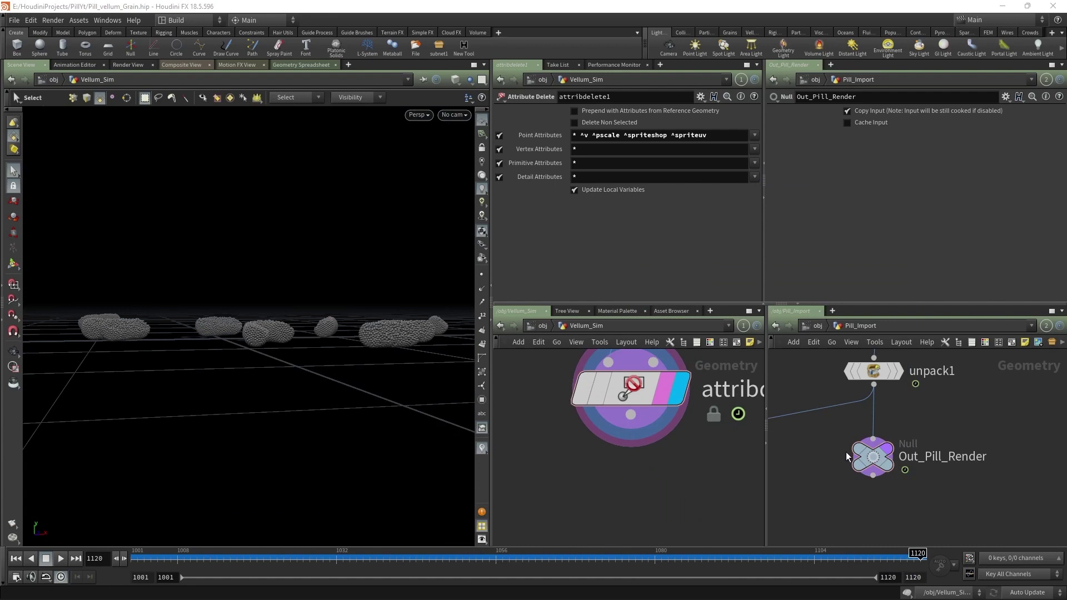
scroll(621, 470, "down", 5)
left_click_drag(533, 445, 655, 481, "alt")
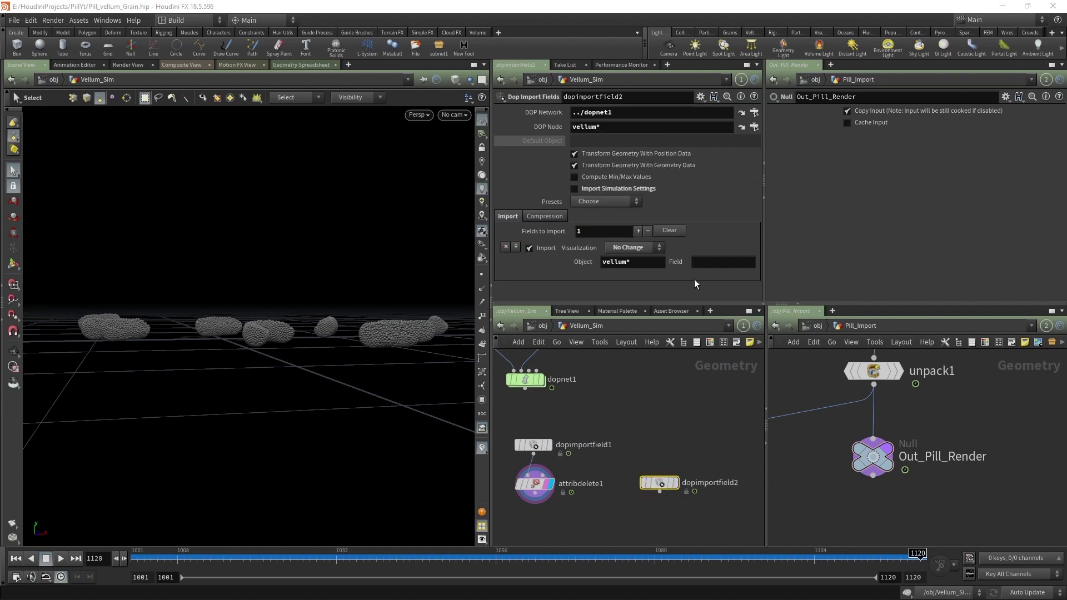
Clear dopimportfield2's Object filter, set its Field to ConstraintGeometry, and display it.
double_click(622, 262)
key("BackSpace")
left_click(714, 262)
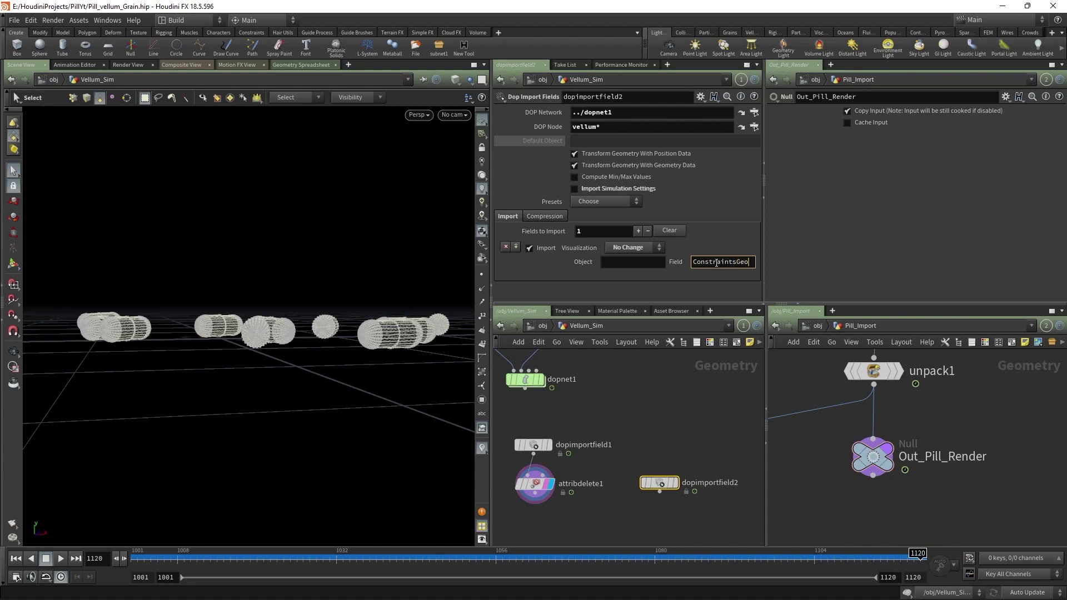
key("Return")
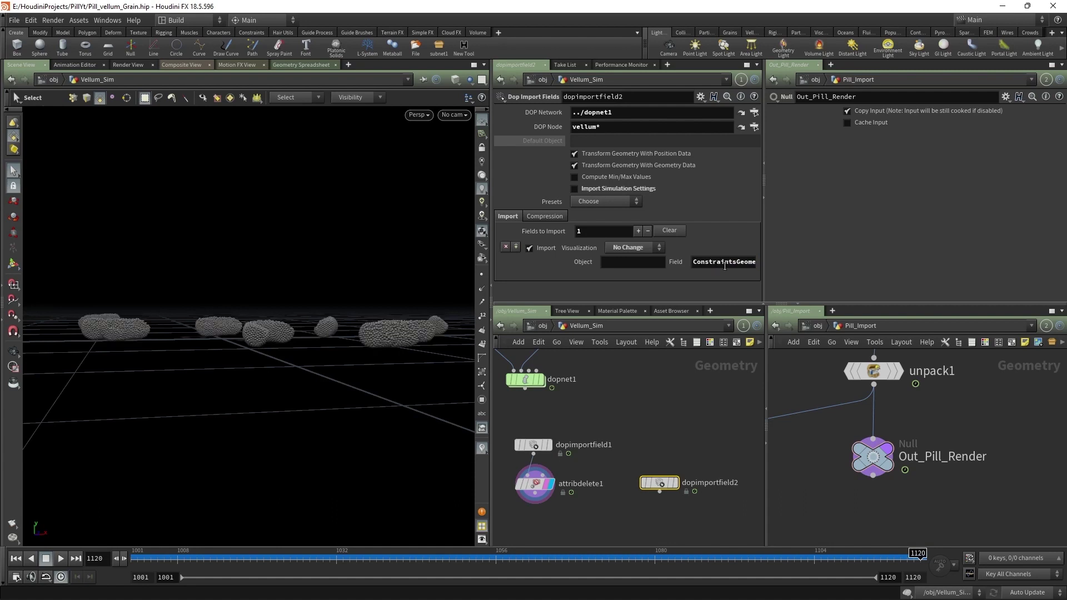
left_click(675, 483)
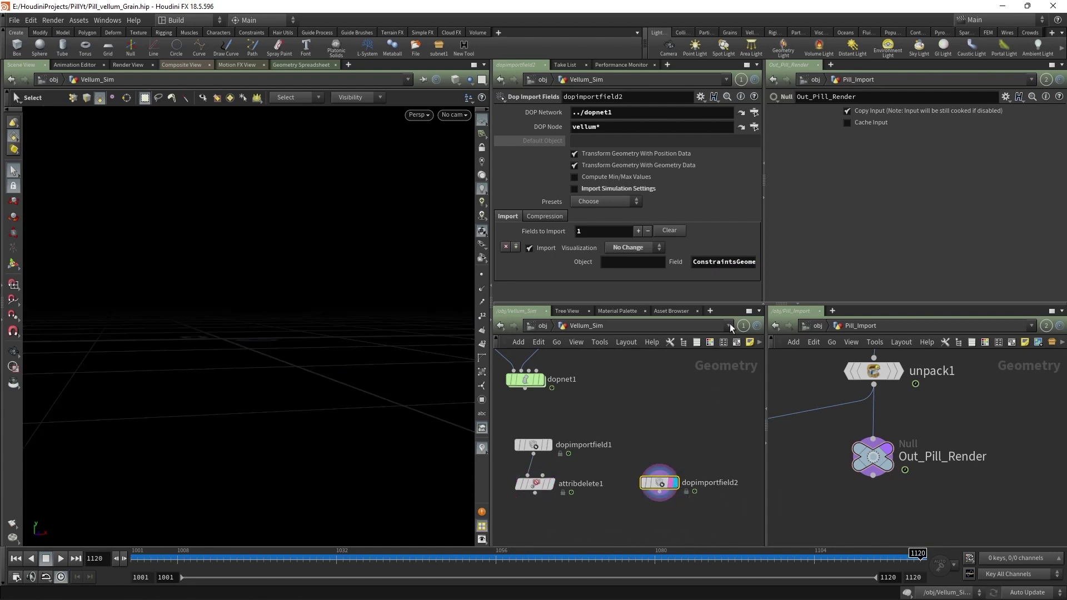
left_click(731, 261)
key("Return")
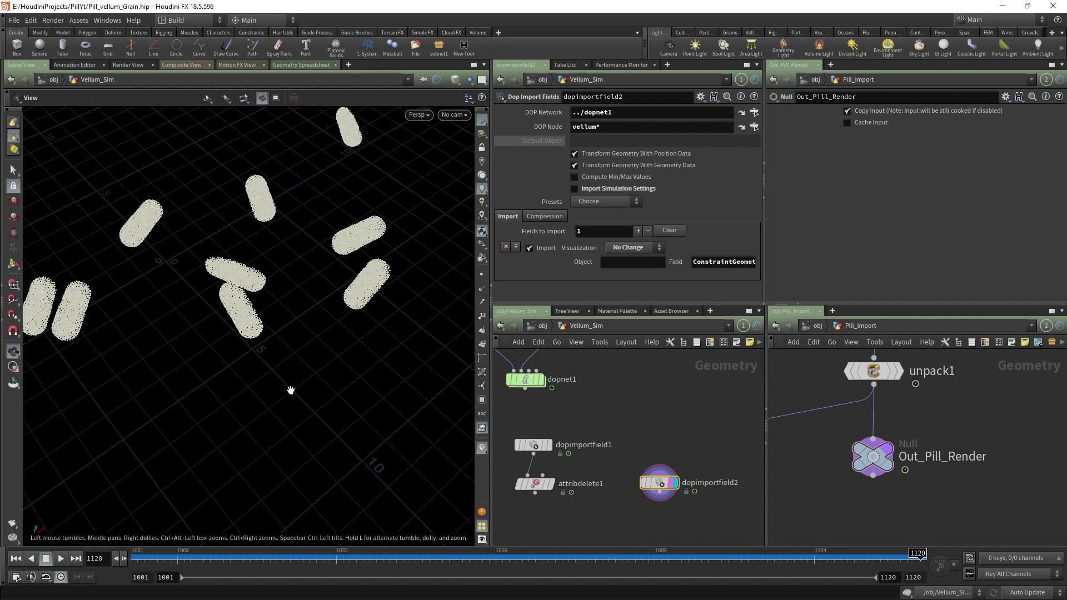
mouse_move(350, 226)
left_mouse_down()
mouse_move(207, 544)
mouse_move(215, 350)
left_mouse_up()
scroll(656, 416, "down", 3)
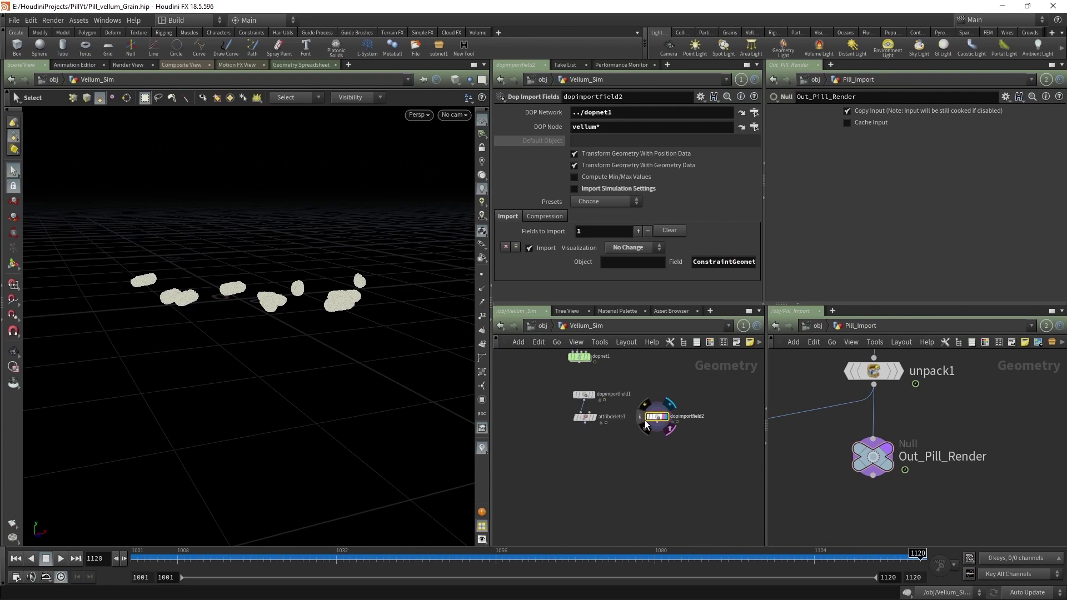
Confirm the full ConstraintGeometry name in the string editor, then pick the Vellum I/O node.
left_click_drag(724, 262, 775, 262)
left_click(719, 261)
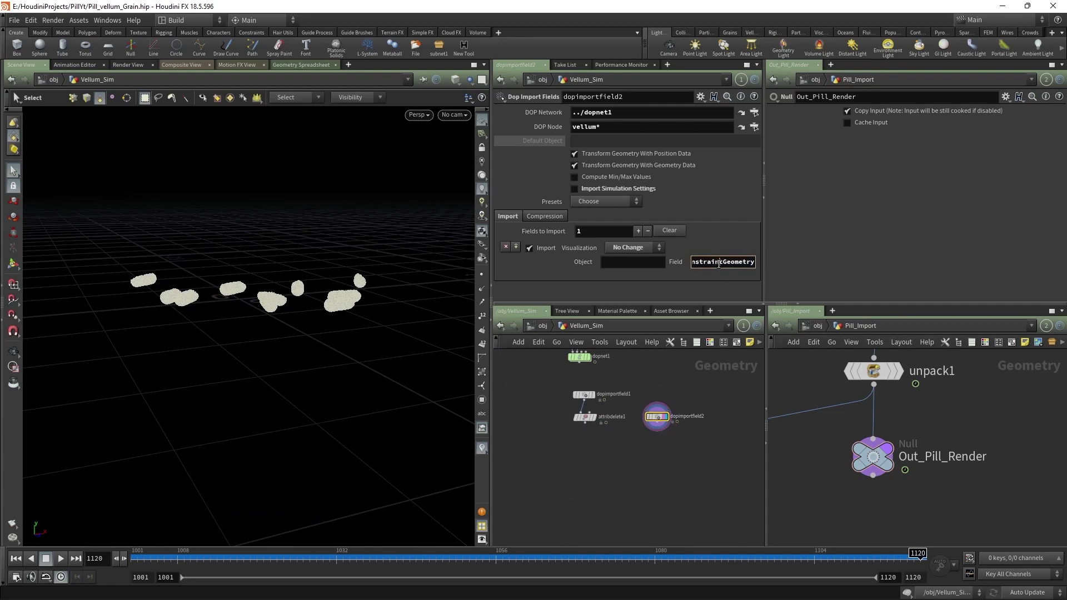
key("alt+e")
left_click_drag(631, 195, 717, 197)
left_click(759, 211)
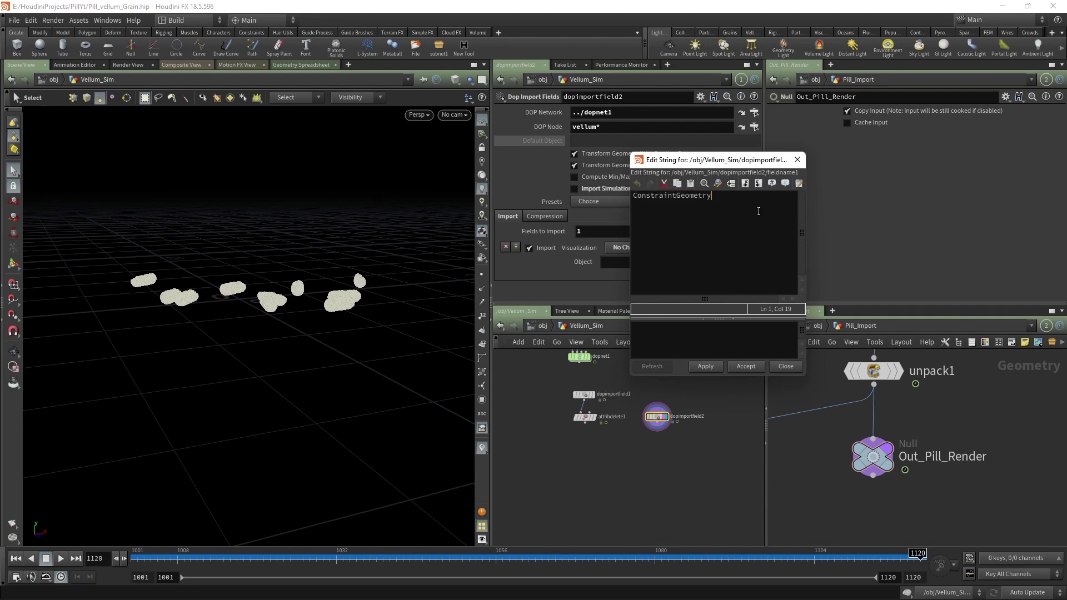
left_click(798, 159)
key("Tab")
type("vell")
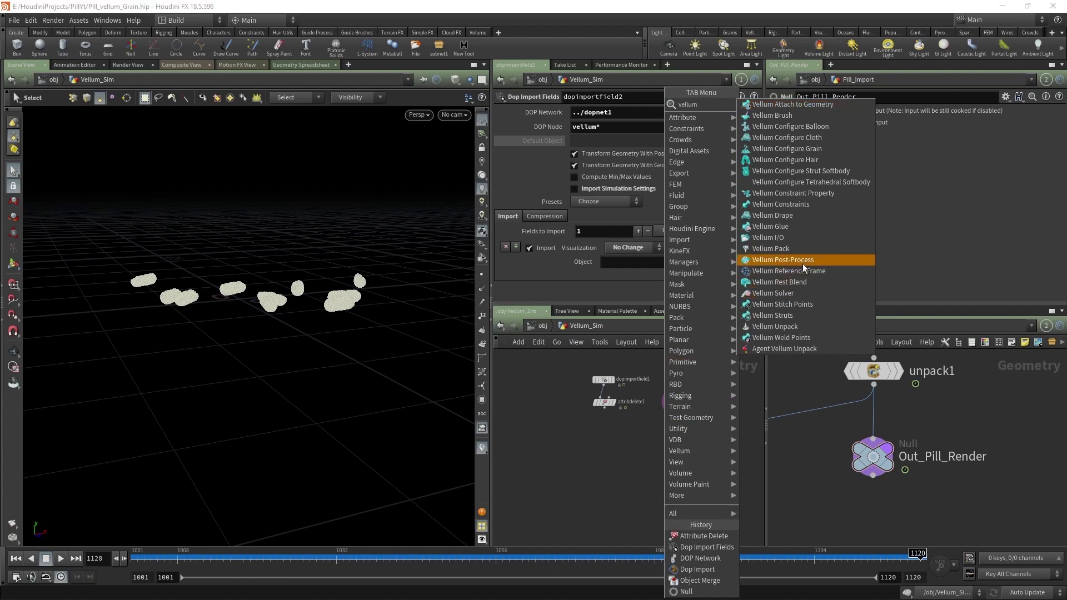
left_click(789, 238)
Place Vellum I/O with attribdelete1 and dopimportfield2 as inputs, and display it.
left_click(641, 447)
left_click_drag(593, 390, 641, 441)
left_click_drag(714, 396, 666, 441)
scroll(673, 451, "up", 3)
left_click(669, 450)
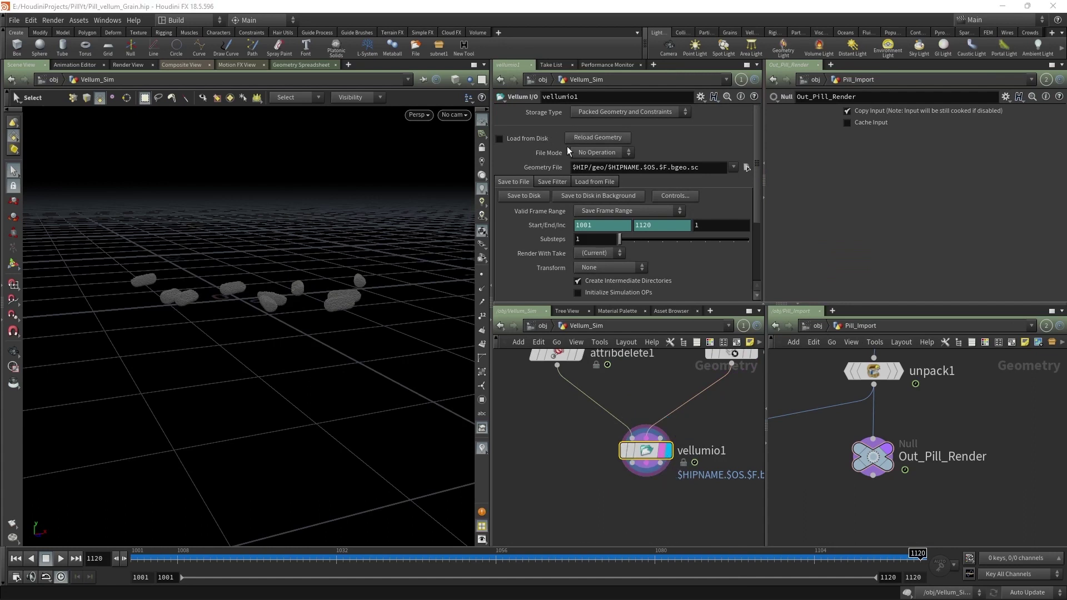
left_click(716, 170)
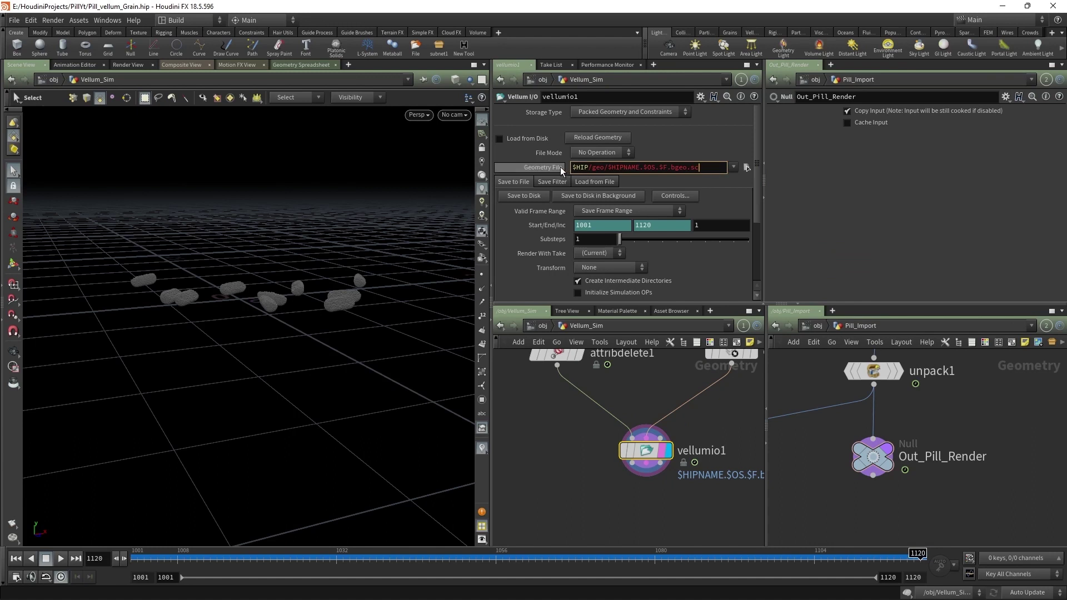
Rename the Vellum I/O node to grains, enable Load from Disk, and save the cache to disk.
double_click(702, 450)
type("pi")
key("BackSpace")
key("BackSpace")
type("grains")
key("Return")
mouse_move(556, 354)
left_click(521, 139)
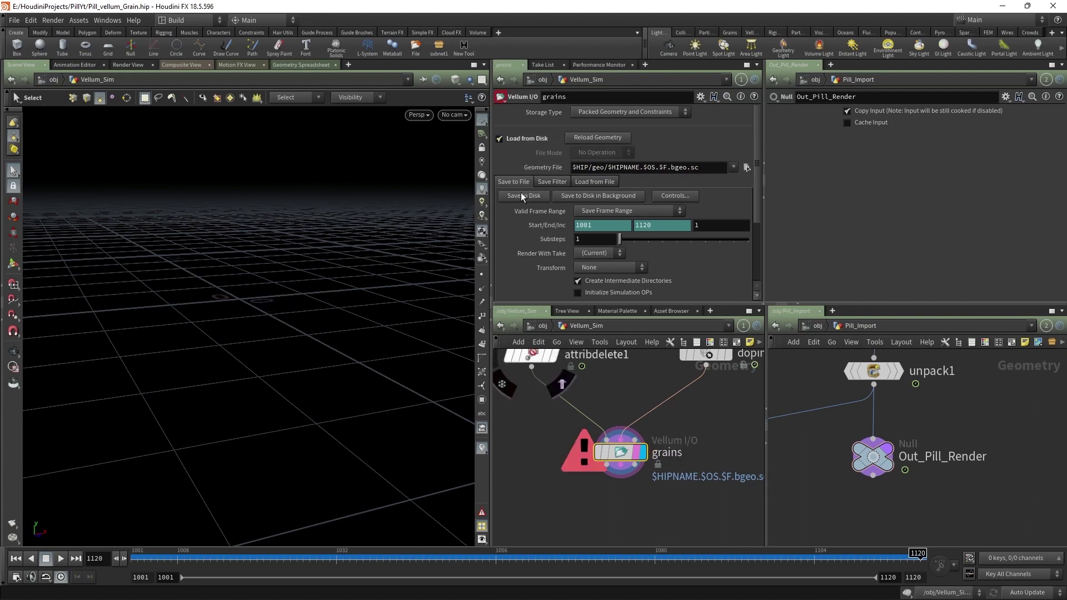
left_click(523, 197)
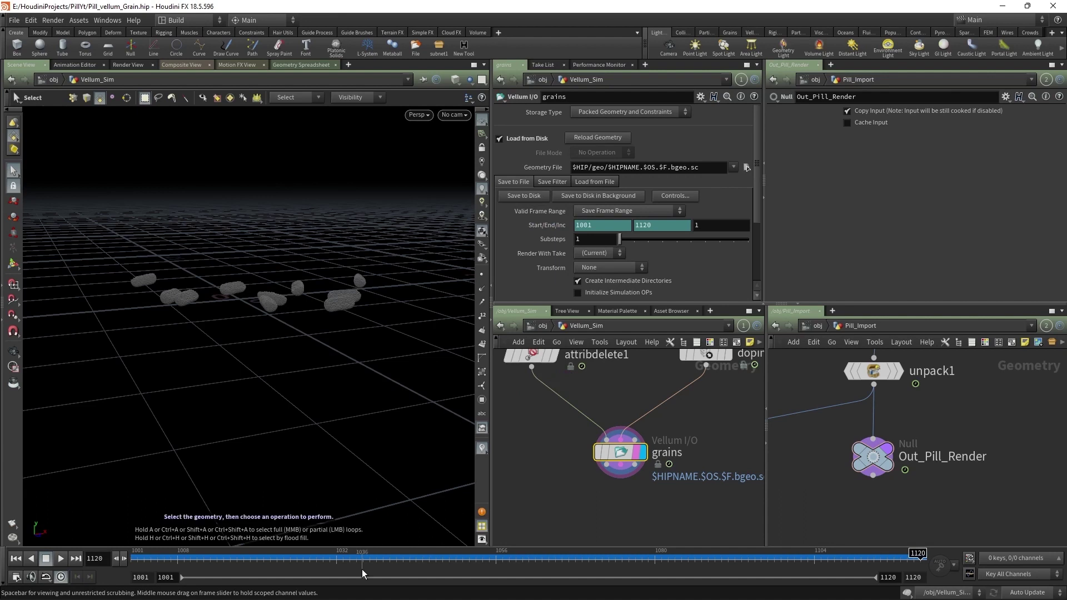
left_click_drag(163, 555, 918, 554)
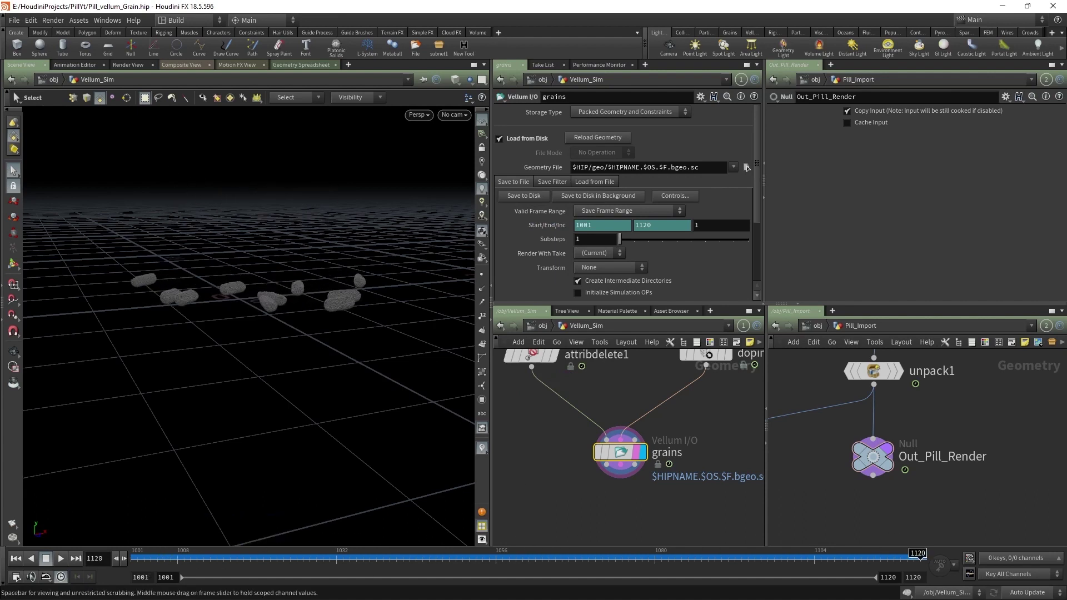
key("Tab")
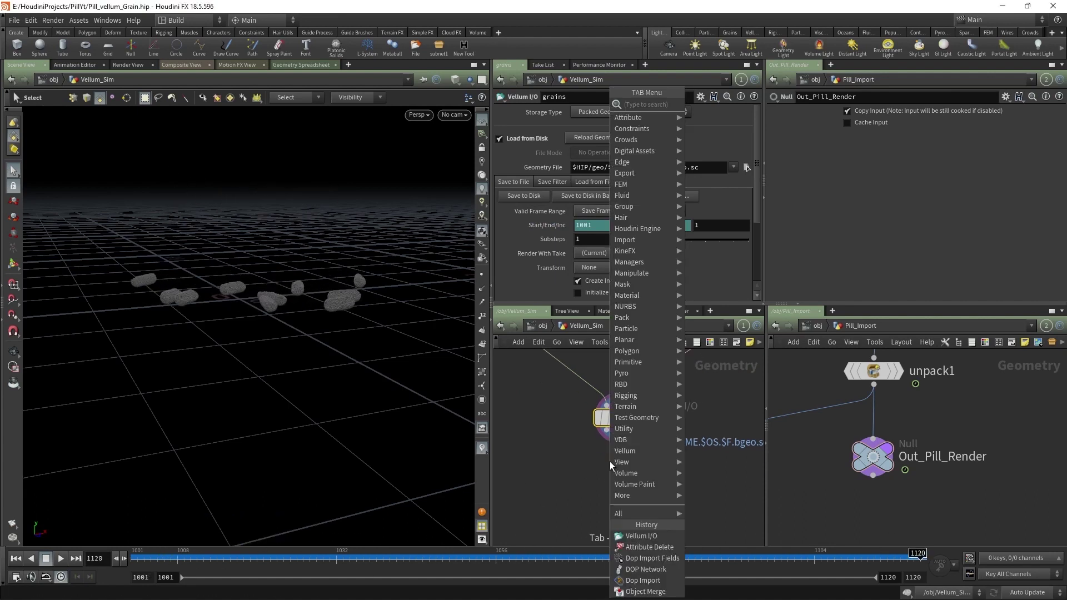
Add a Vellum Post-Process node beneath grains and display it.
type("vellum pos")
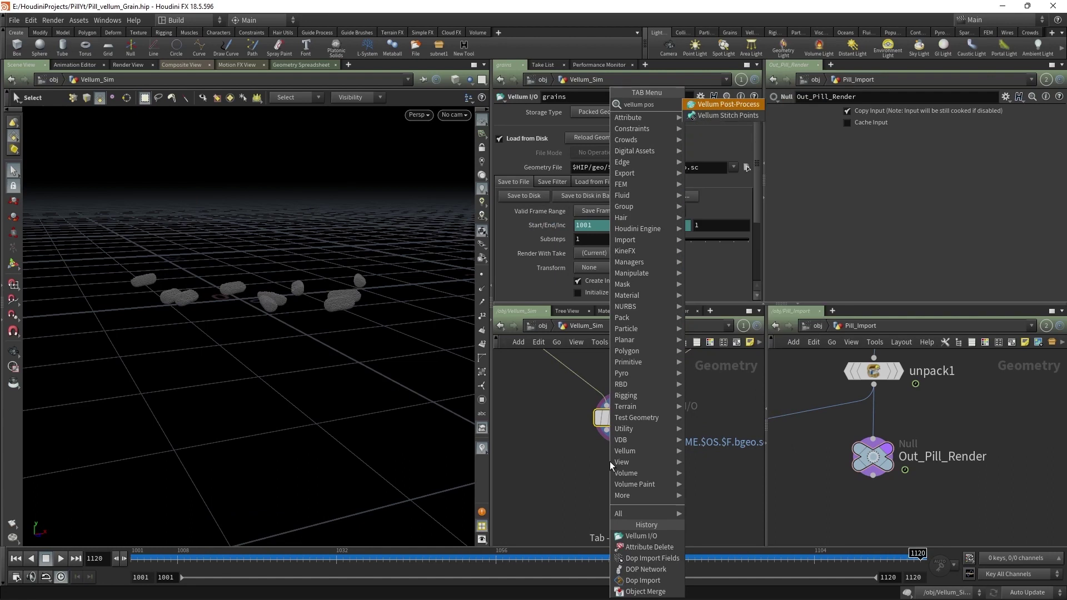
key("Return")
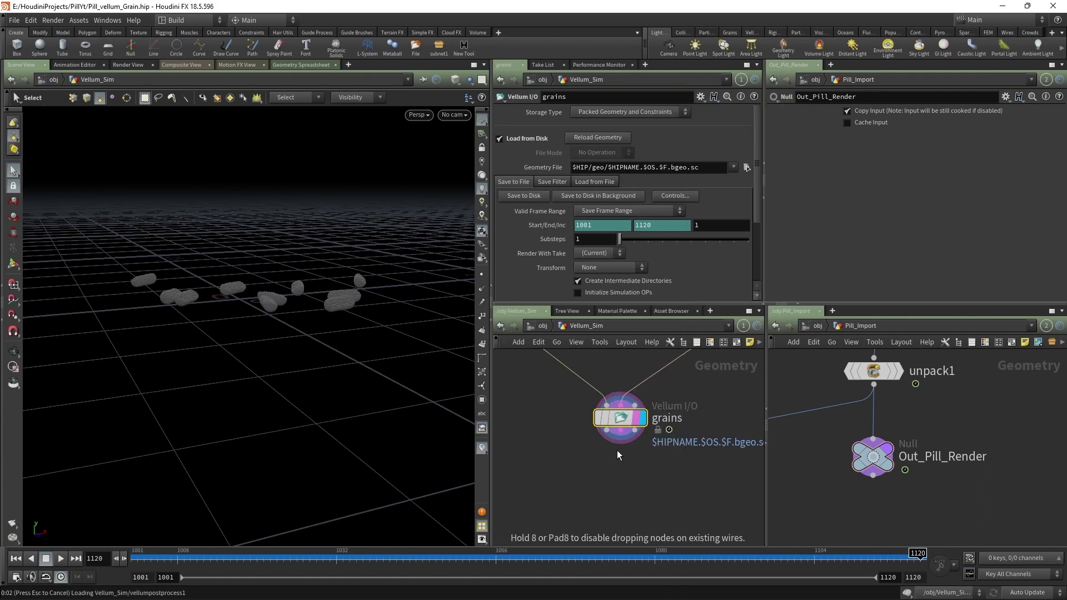
left_click(621, 491)
left_click(638, 491)
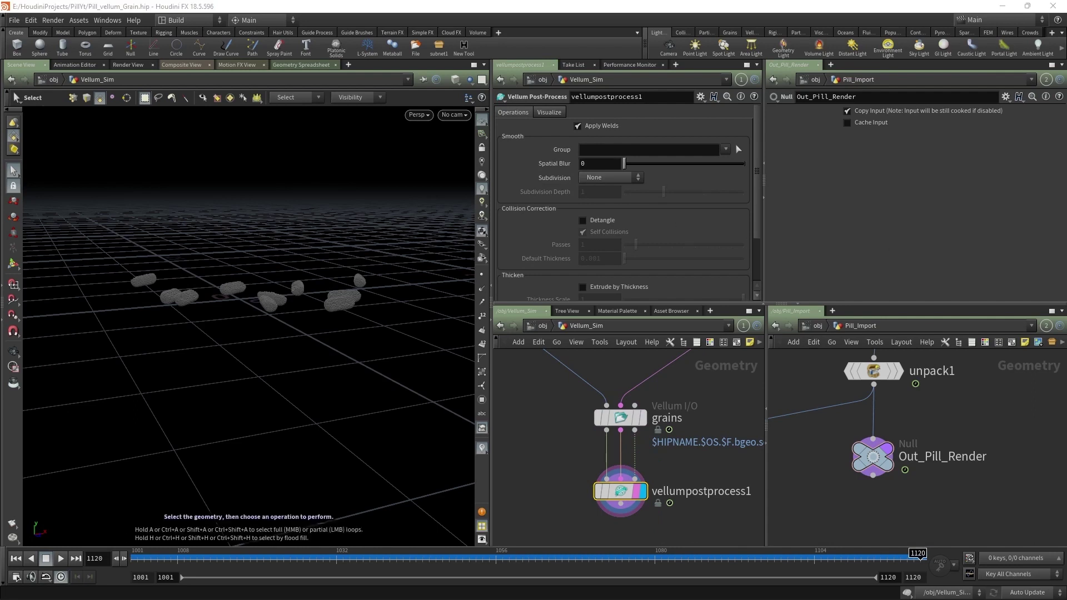
Set the post-process Spatial Blur to 0, keep subdivision None, and return to /obj.
left_click(549, 111)
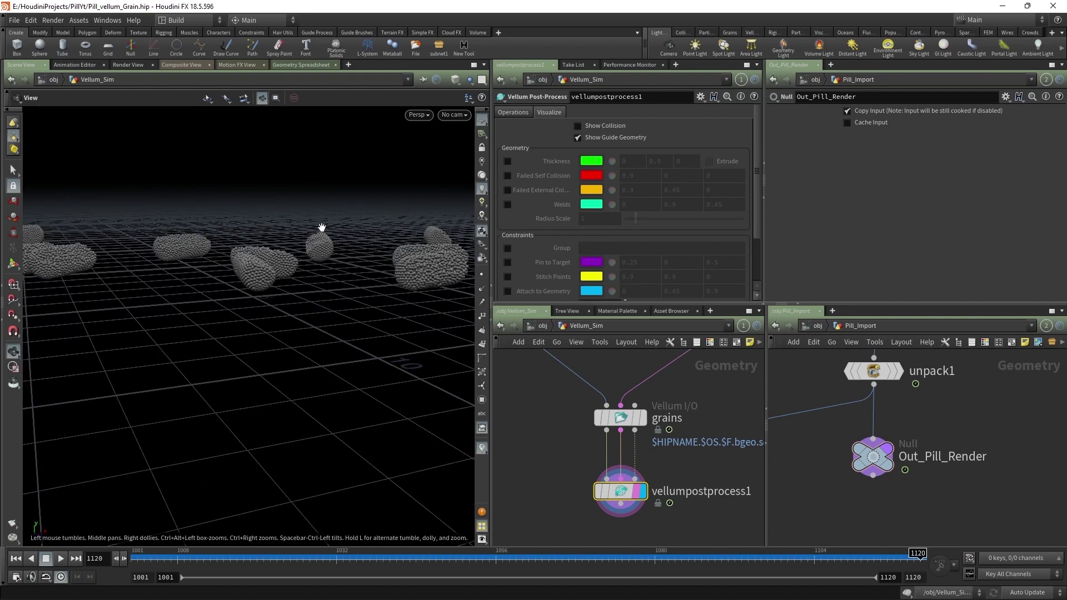
left_click(514, 112)
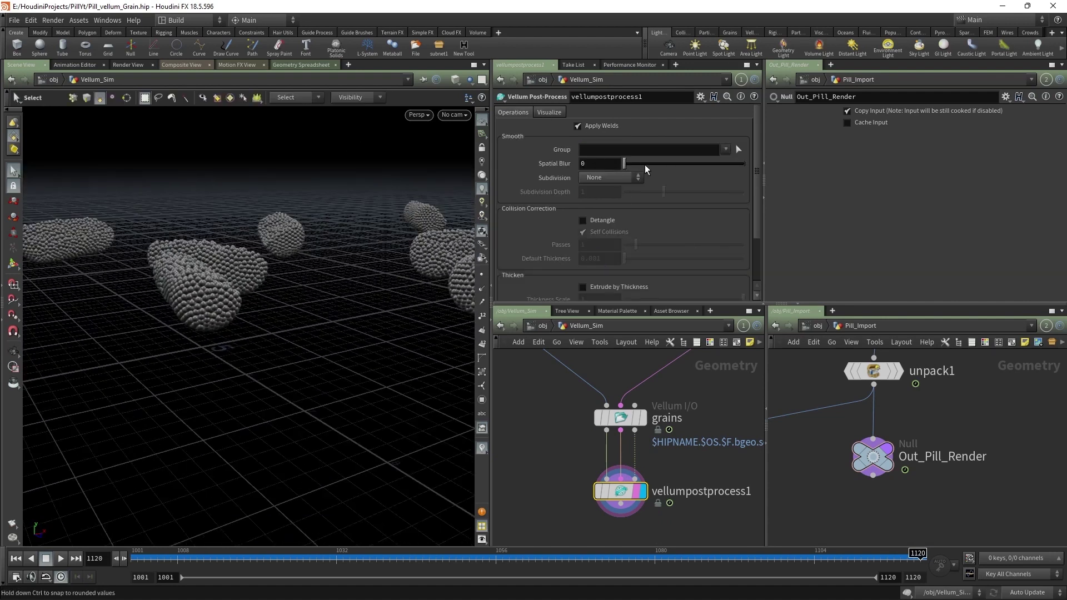
left_click_drag(671, 168, 595, 195)
left_click(589, 189)
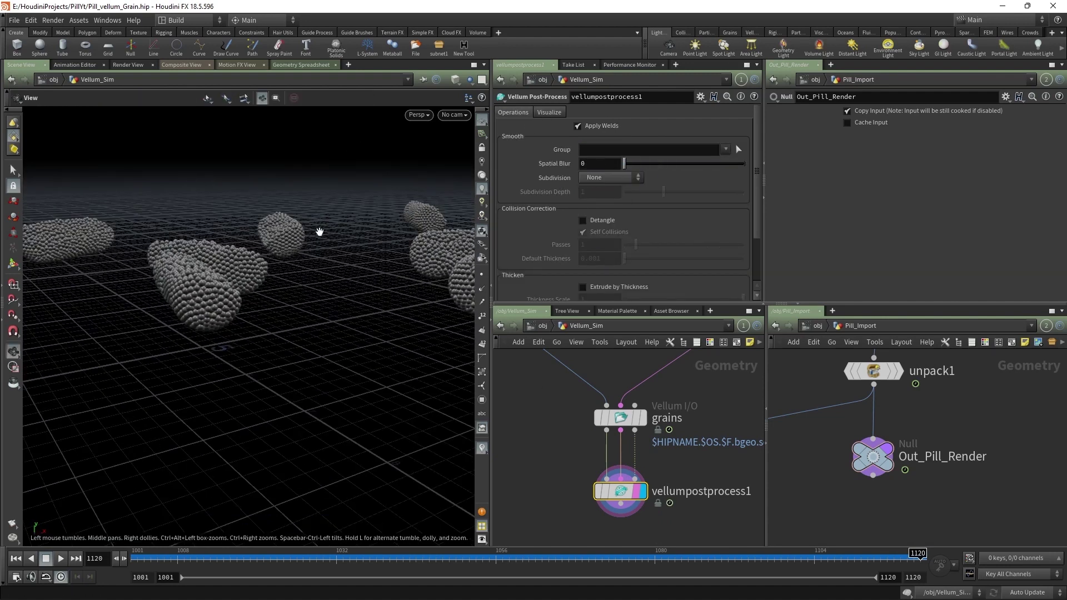
left_click(705, 554)
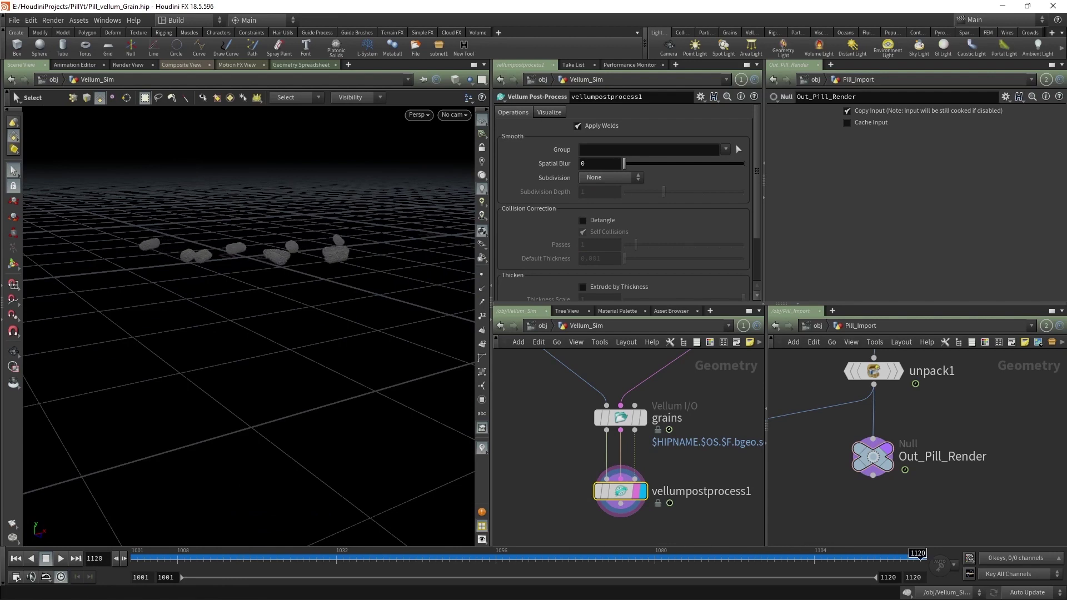
left_click(533, 326)
left_click(554, 442)
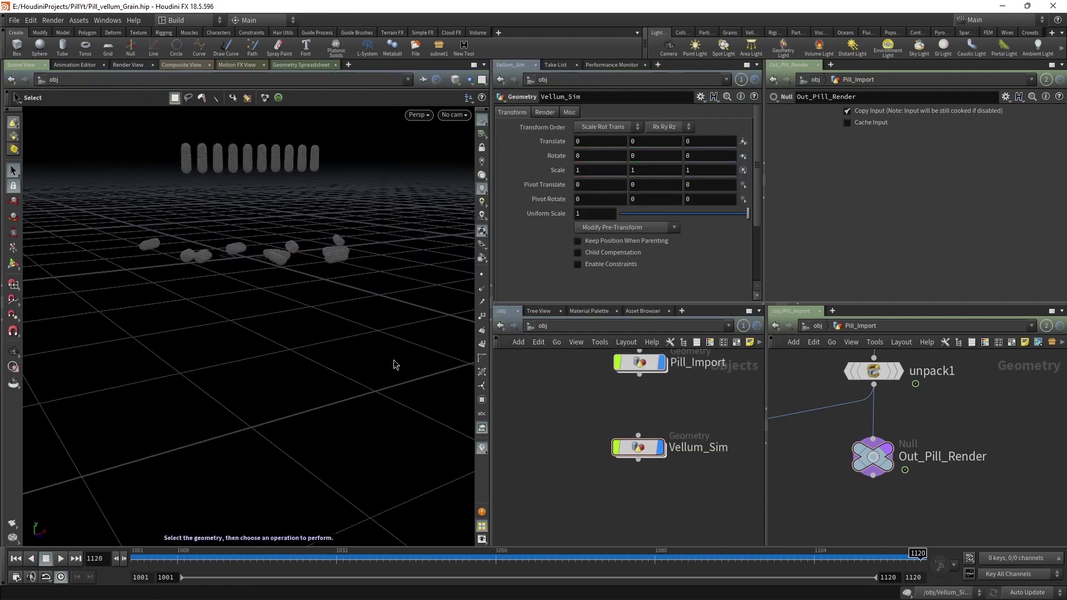
Enter Pill_Import, display unpack1, and frame its node chain with the FOR VISUAL box.
left_click_drag(475, 392, 373, 385, "alt")
left_click(664, 363)
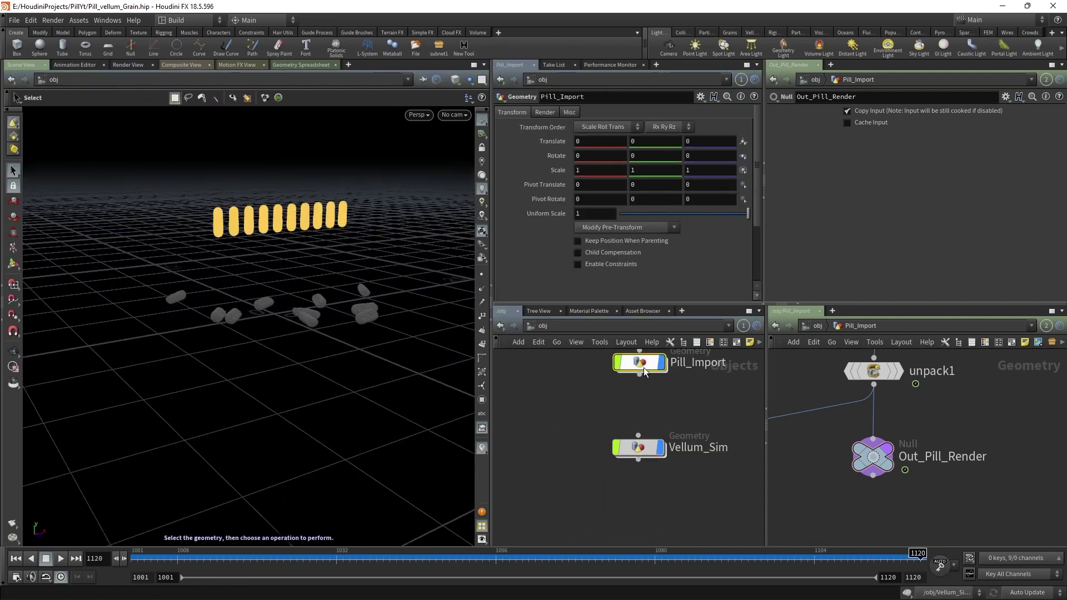
double_click(639, 364)
scroll(619, 422, "down", 2)
scroll(612, 439, "up", 3)
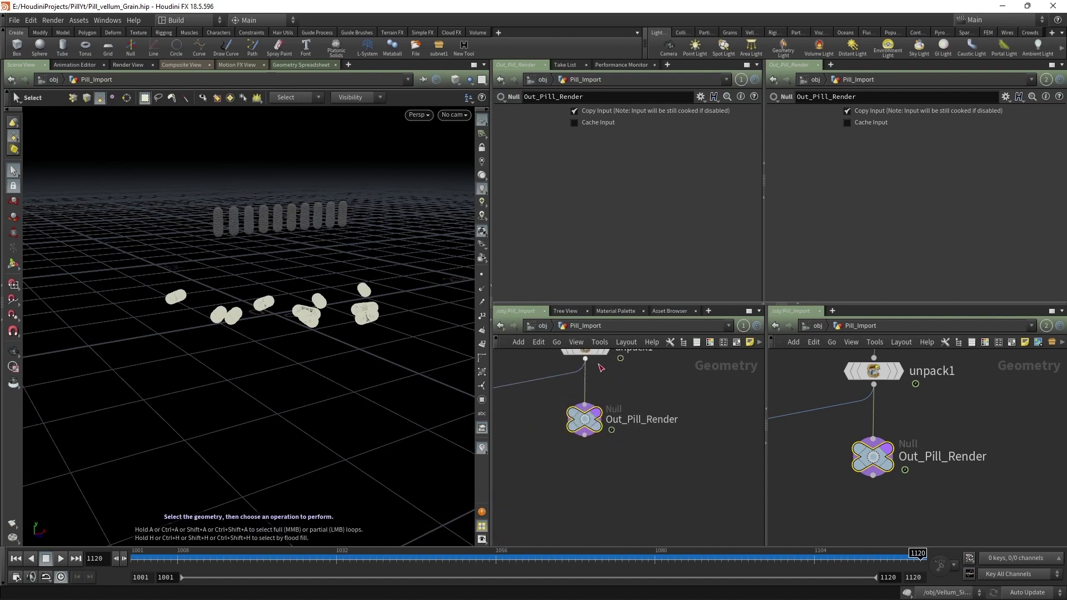
middle_click_drag(598, 369, 603, 416)
left_click(610, 395)
left_click(543, 326)
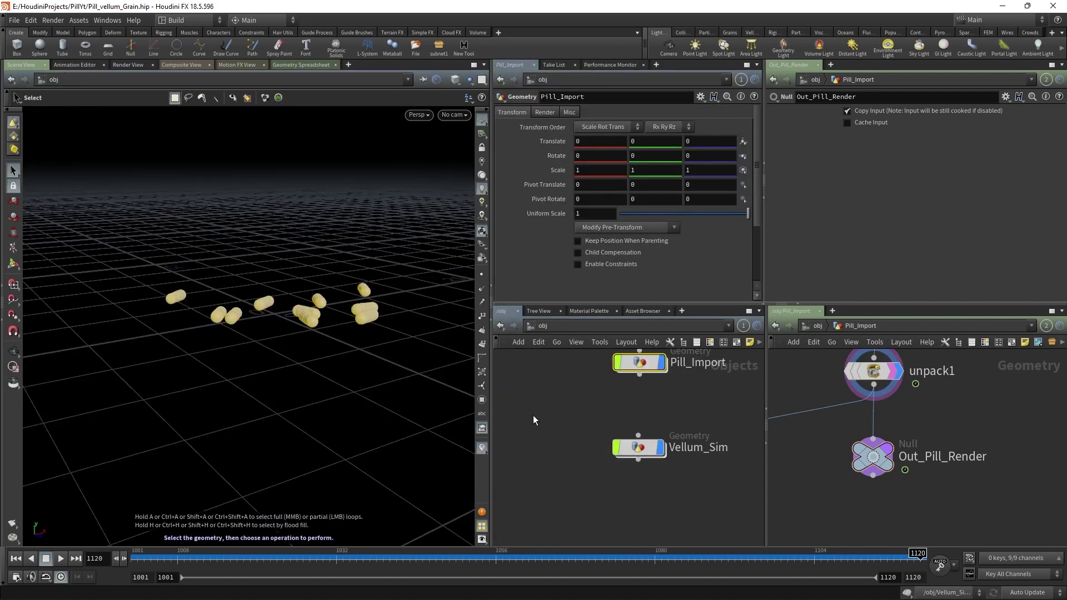
double_click(639, 362)
middle_click_drag(677, 405, 683, 451)
scroll(572, 365, "down", 5)
middle_click_drag(572, 364, 644, 515)
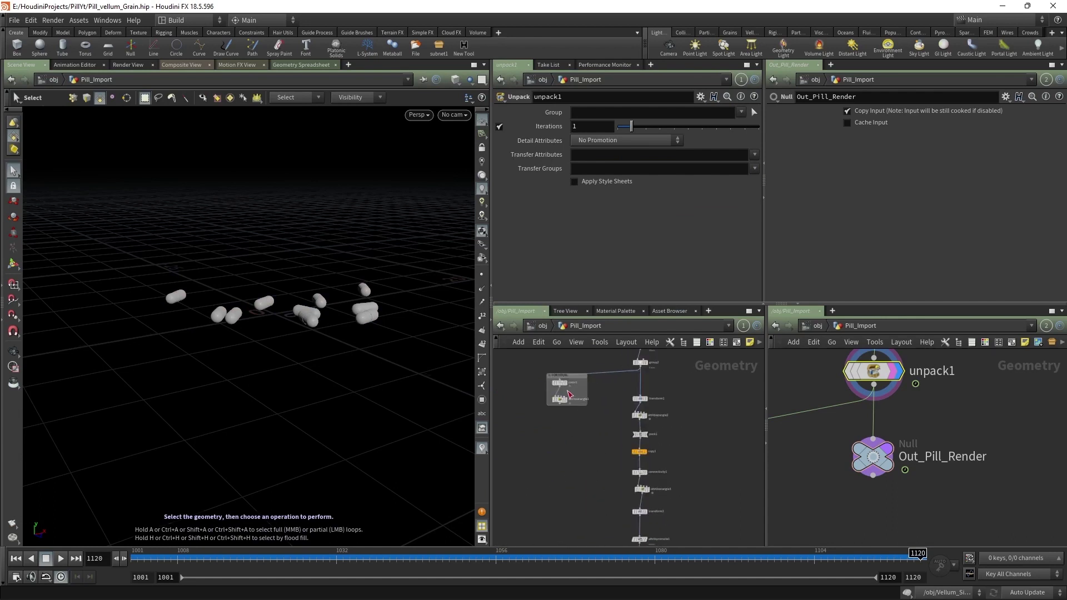
middle_click_drag(594, 395, 650, 489)
scroll(651, 489, "up", 3)
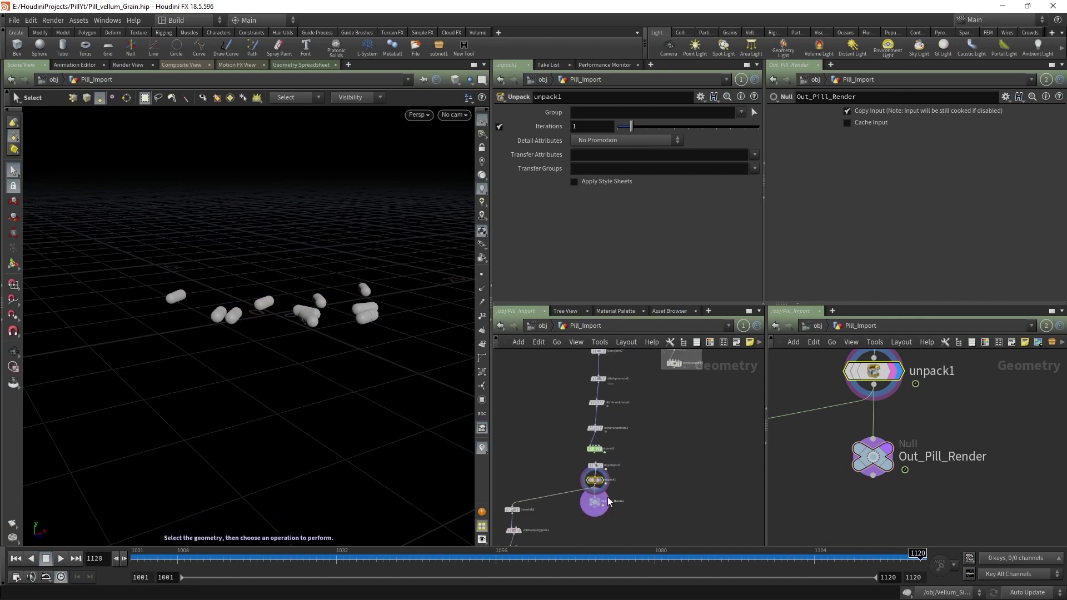
Wire unpack1 into color1, display attribwrangle1 for green-and-grey pills, and return to /obj.
left_click(594, 487)
left_click(659, 390)
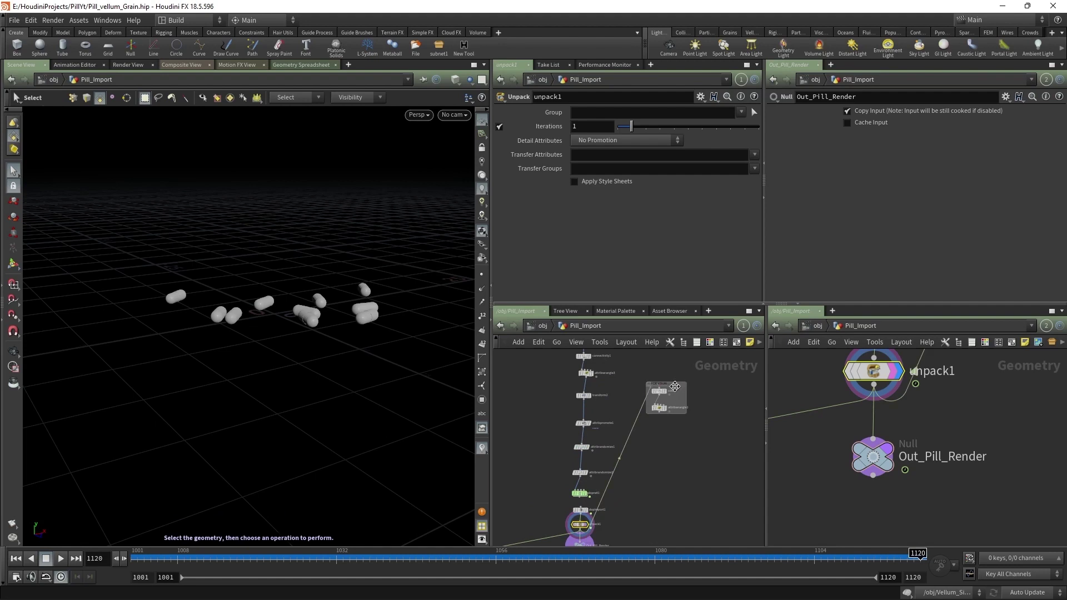
scroll(675, 384, "up", 3)
left_click(664, 427)
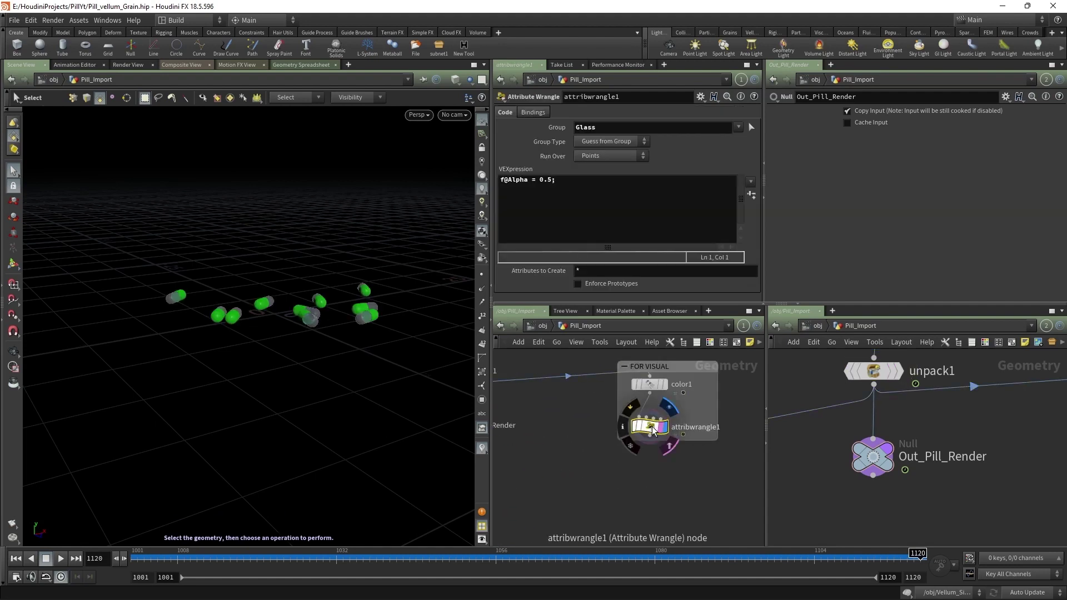
left_click(539, 327)
left_click(466, 115)
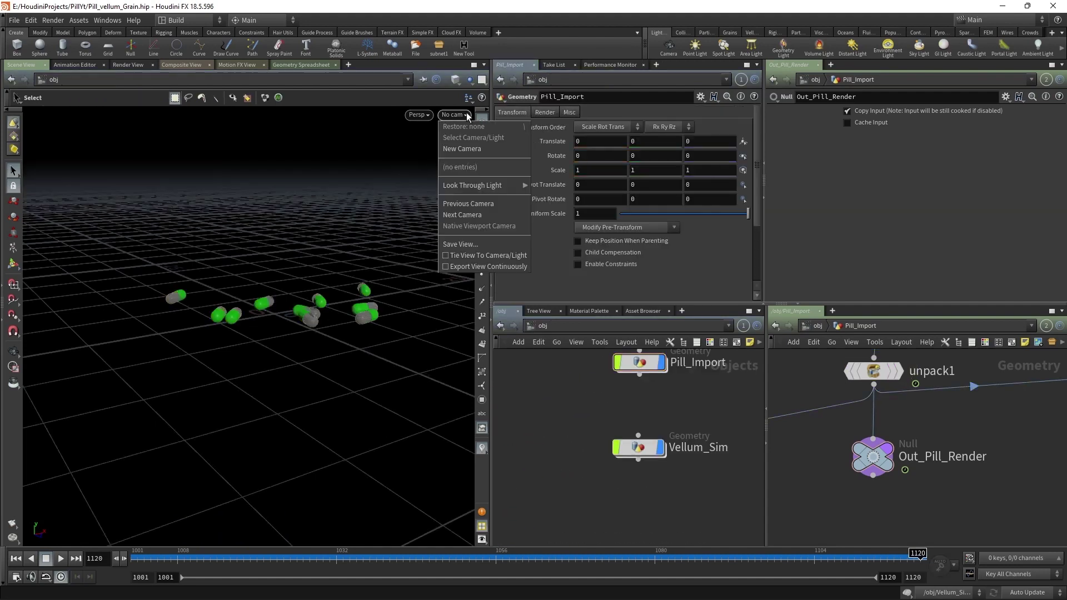
Create cam1 from the viewport and frame the pills from above, lowered in view.
left_click(461, 148)
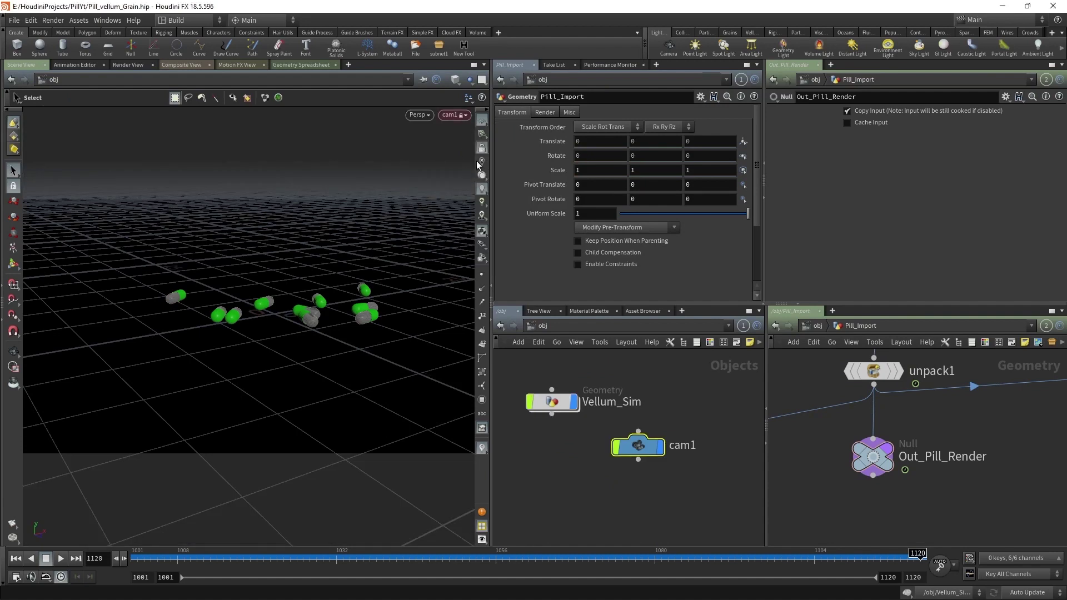
scroll(357, 305, "up", 10)
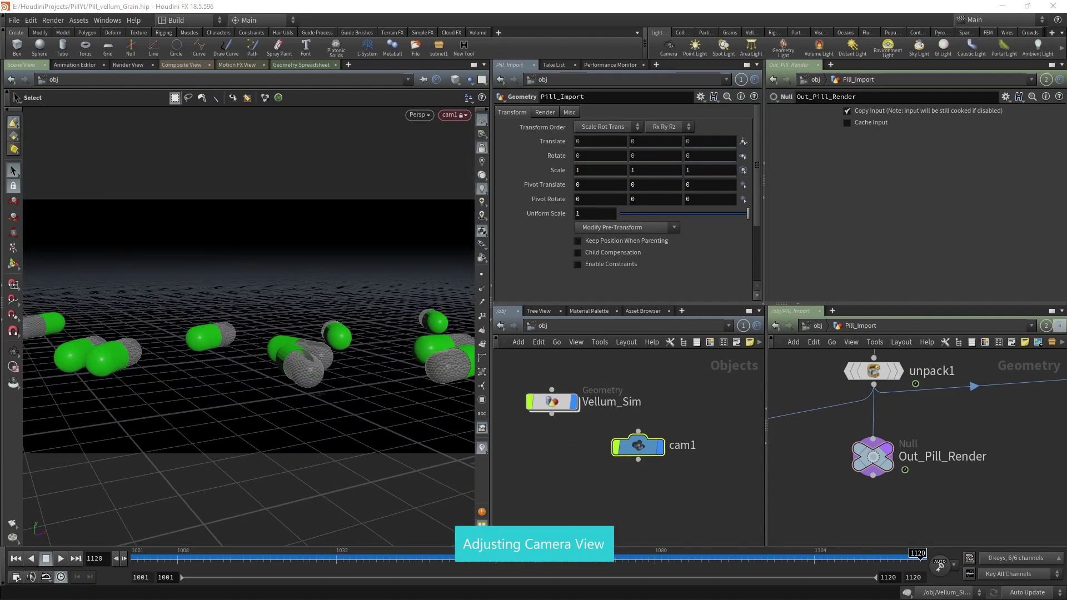
mouse_move(344, 378)
left_mouse_down("alt")
mouse_move(351, 346)
mouse_move(295, 349)
mouse_move(331, 350)
mouse_move(303, 352)
mouse_move(307, 297)
left_mouse_up("alt")
middle_click_drag(307, 297, 311, 338)
key("s")
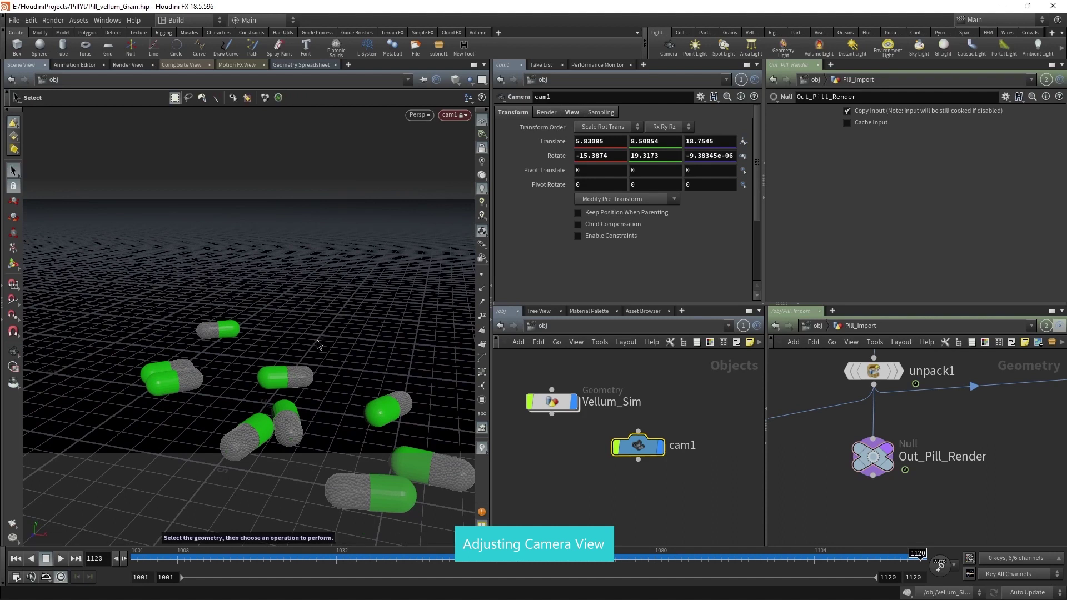
Set cam1's Rotate Z to 1 and Rotate X to -27, then reframe on the falling pills.
double_click(710, 156)
type("1")
key("Return")
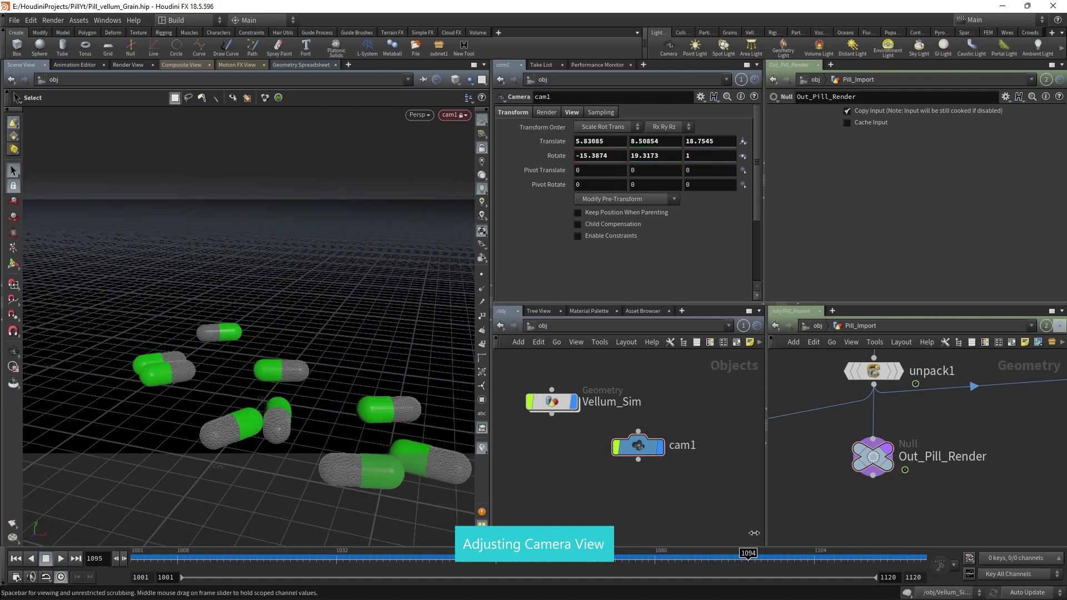
double_click(586, 156)
type("-27")
key("Return")
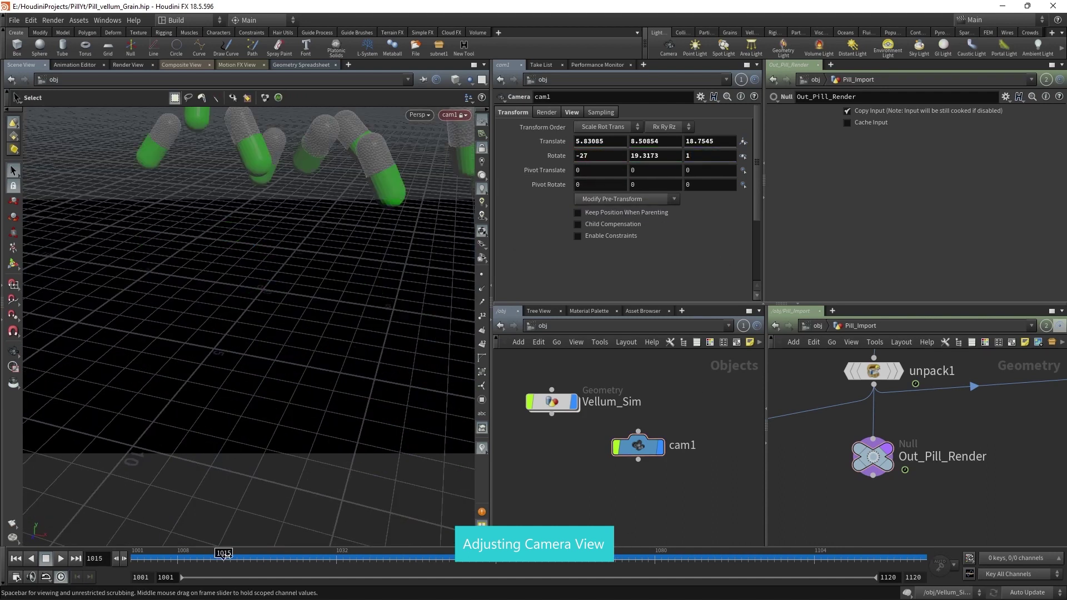
left_click_drag(250, 333, 345, 311, "alt")
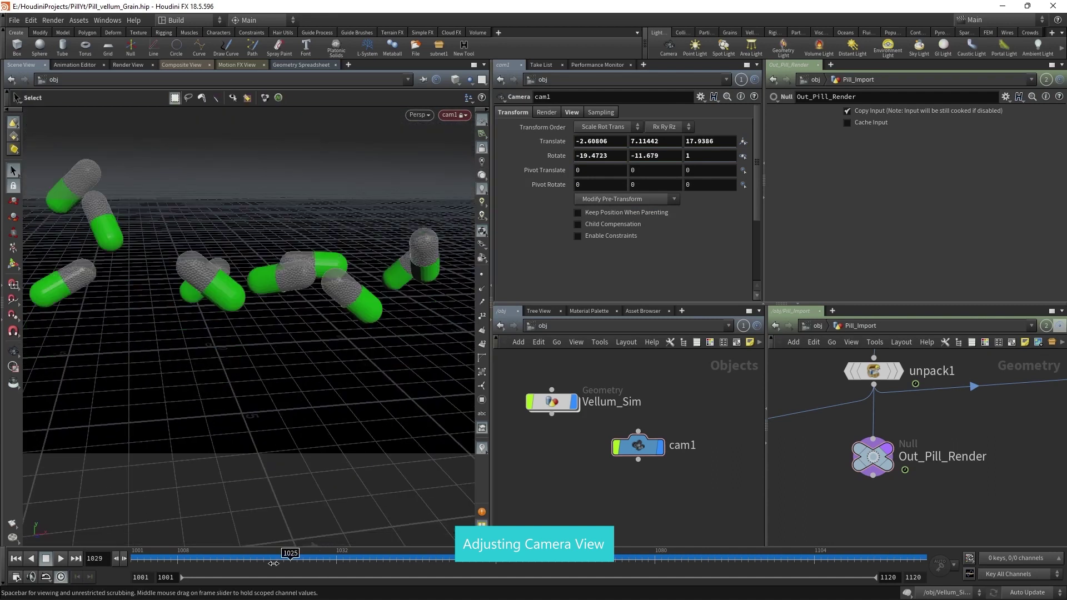